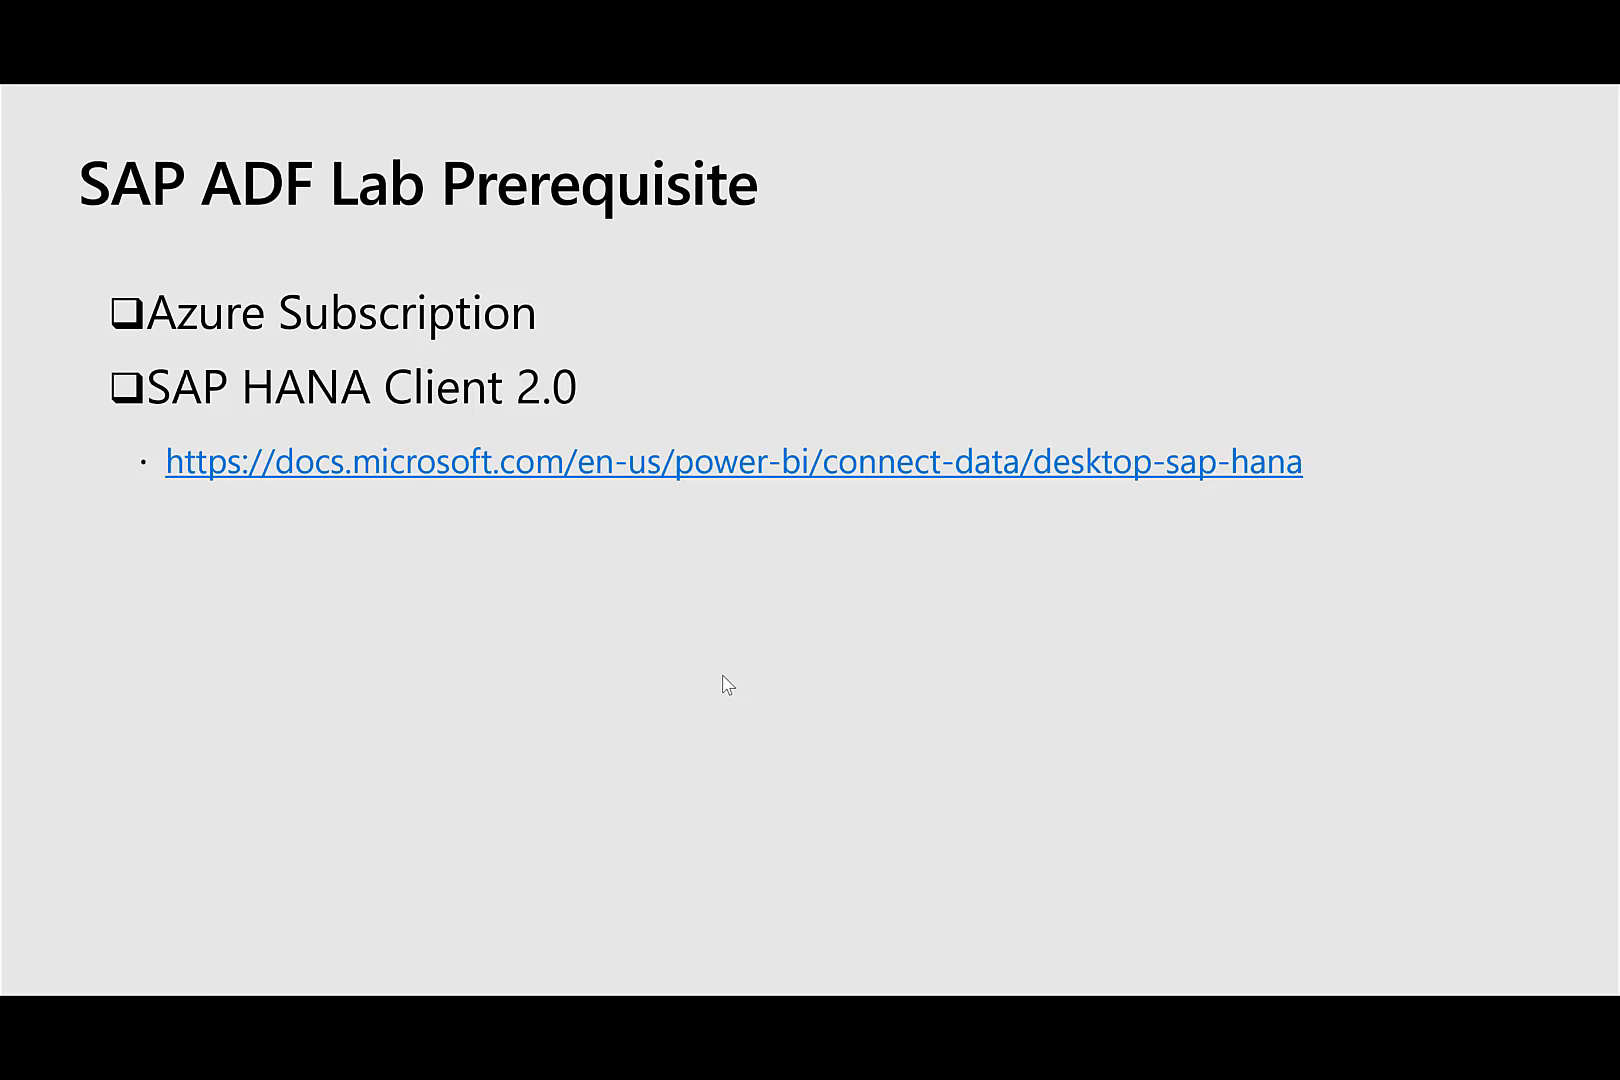
- Advance the slideshow to the 'ADF Connector Lab' title slide
click(722, 676)
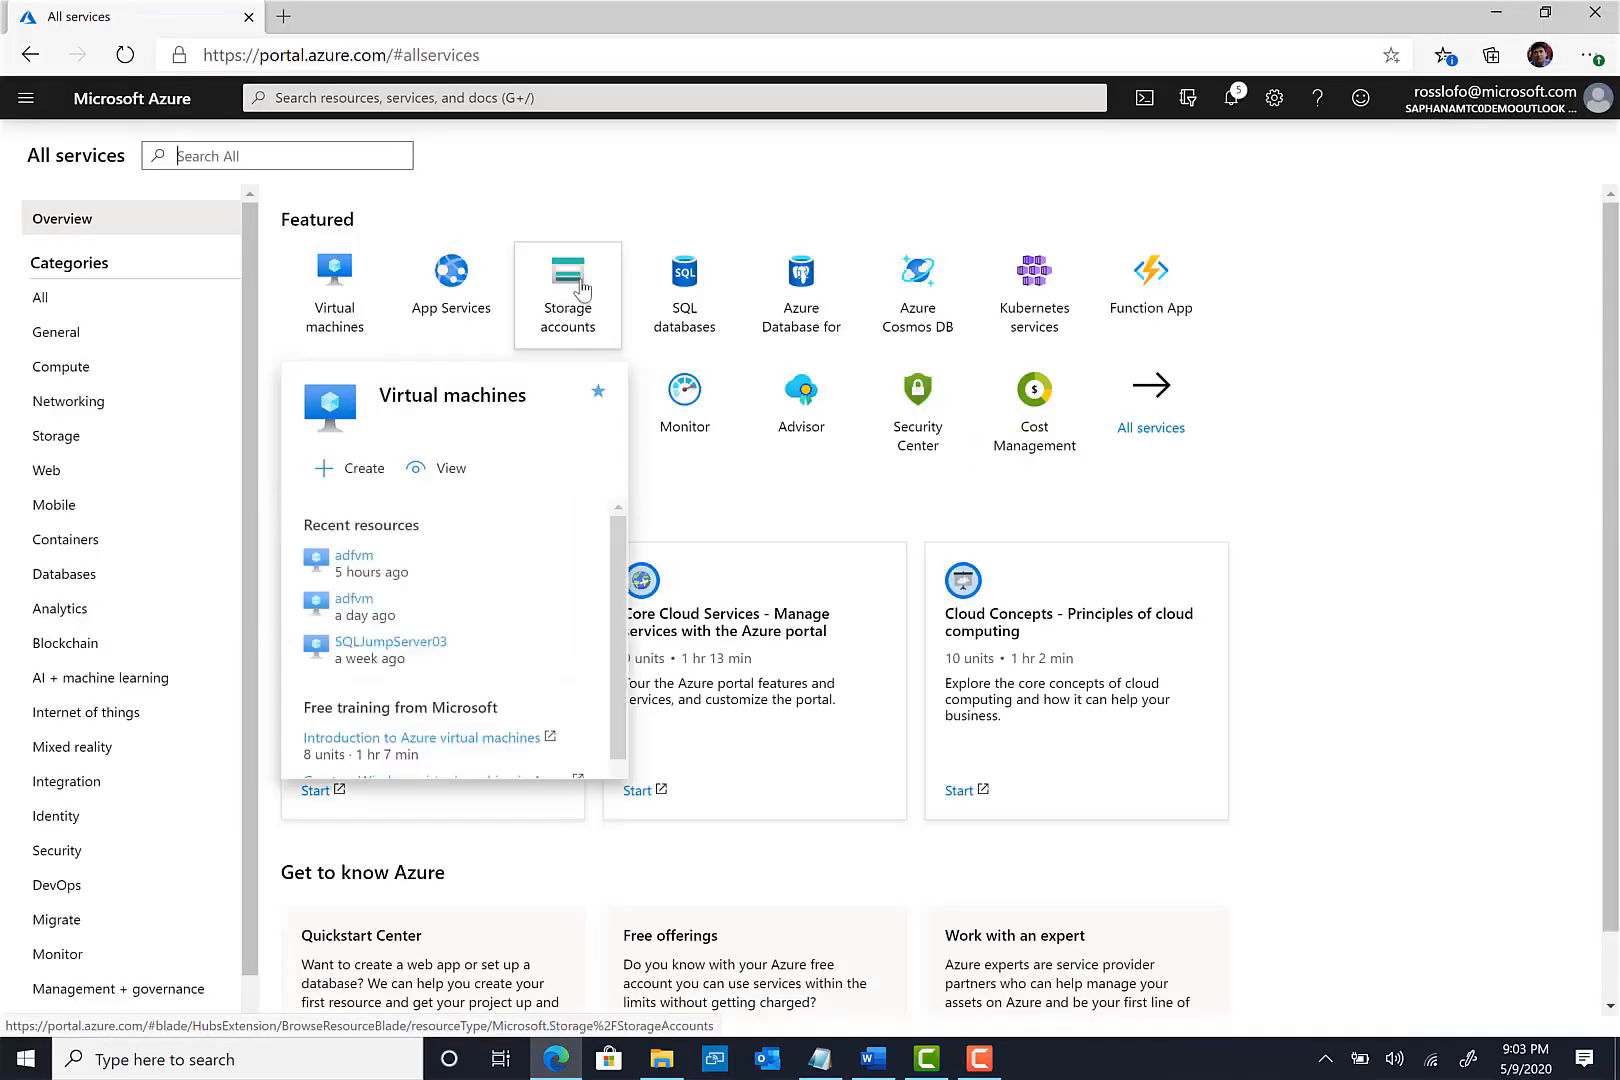
- Start a new storage account from the Storage accounts tile on All services
mouse_move(581, 290)
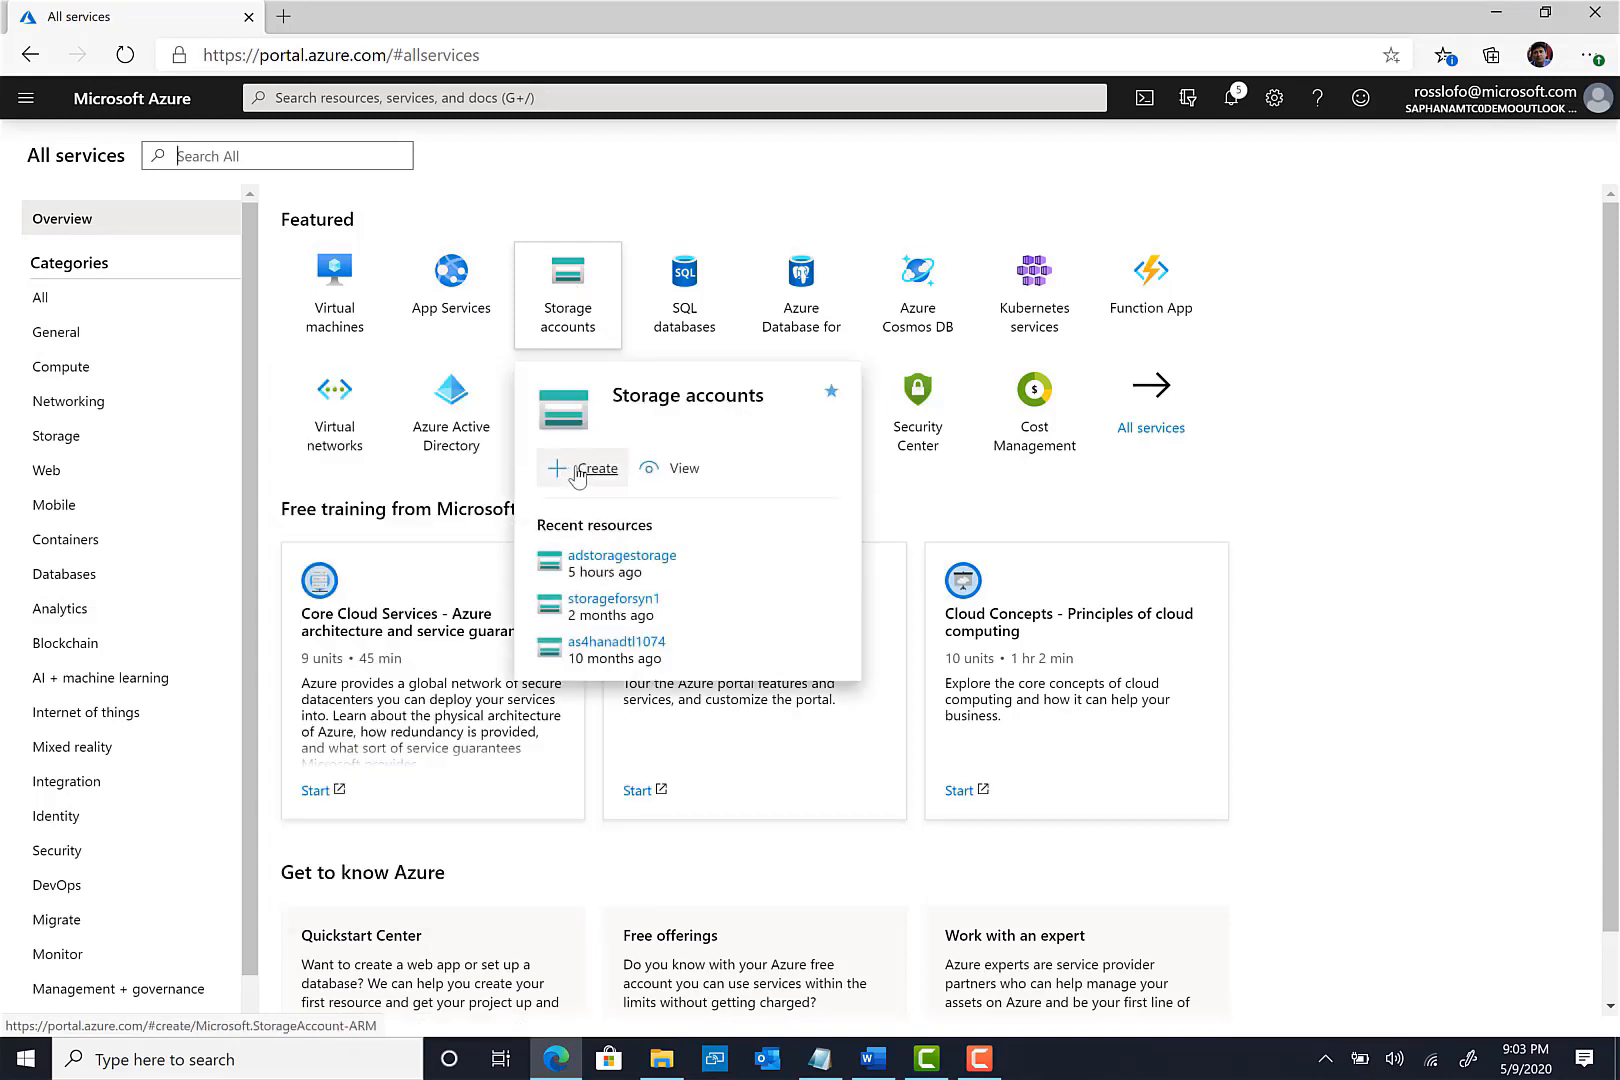
click(578, 472)
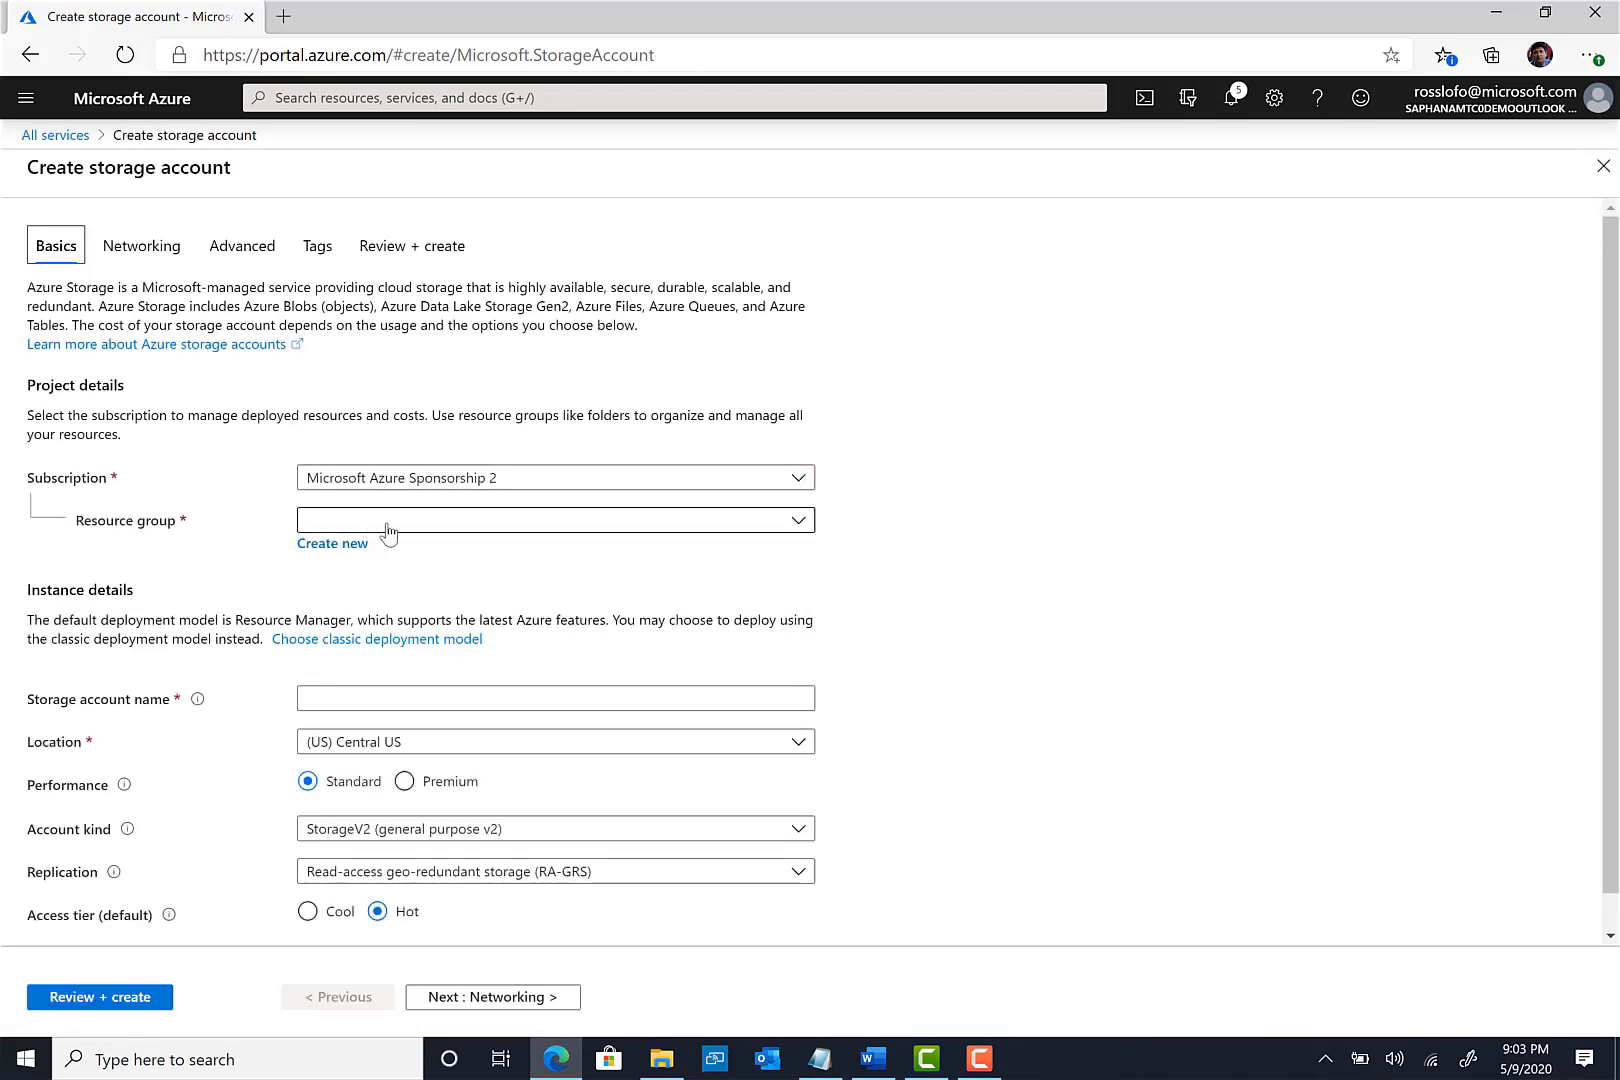
- Create the new resource group adf_lab and name the storage account adfsalesdata
click(389, 527)
click(412, 607)
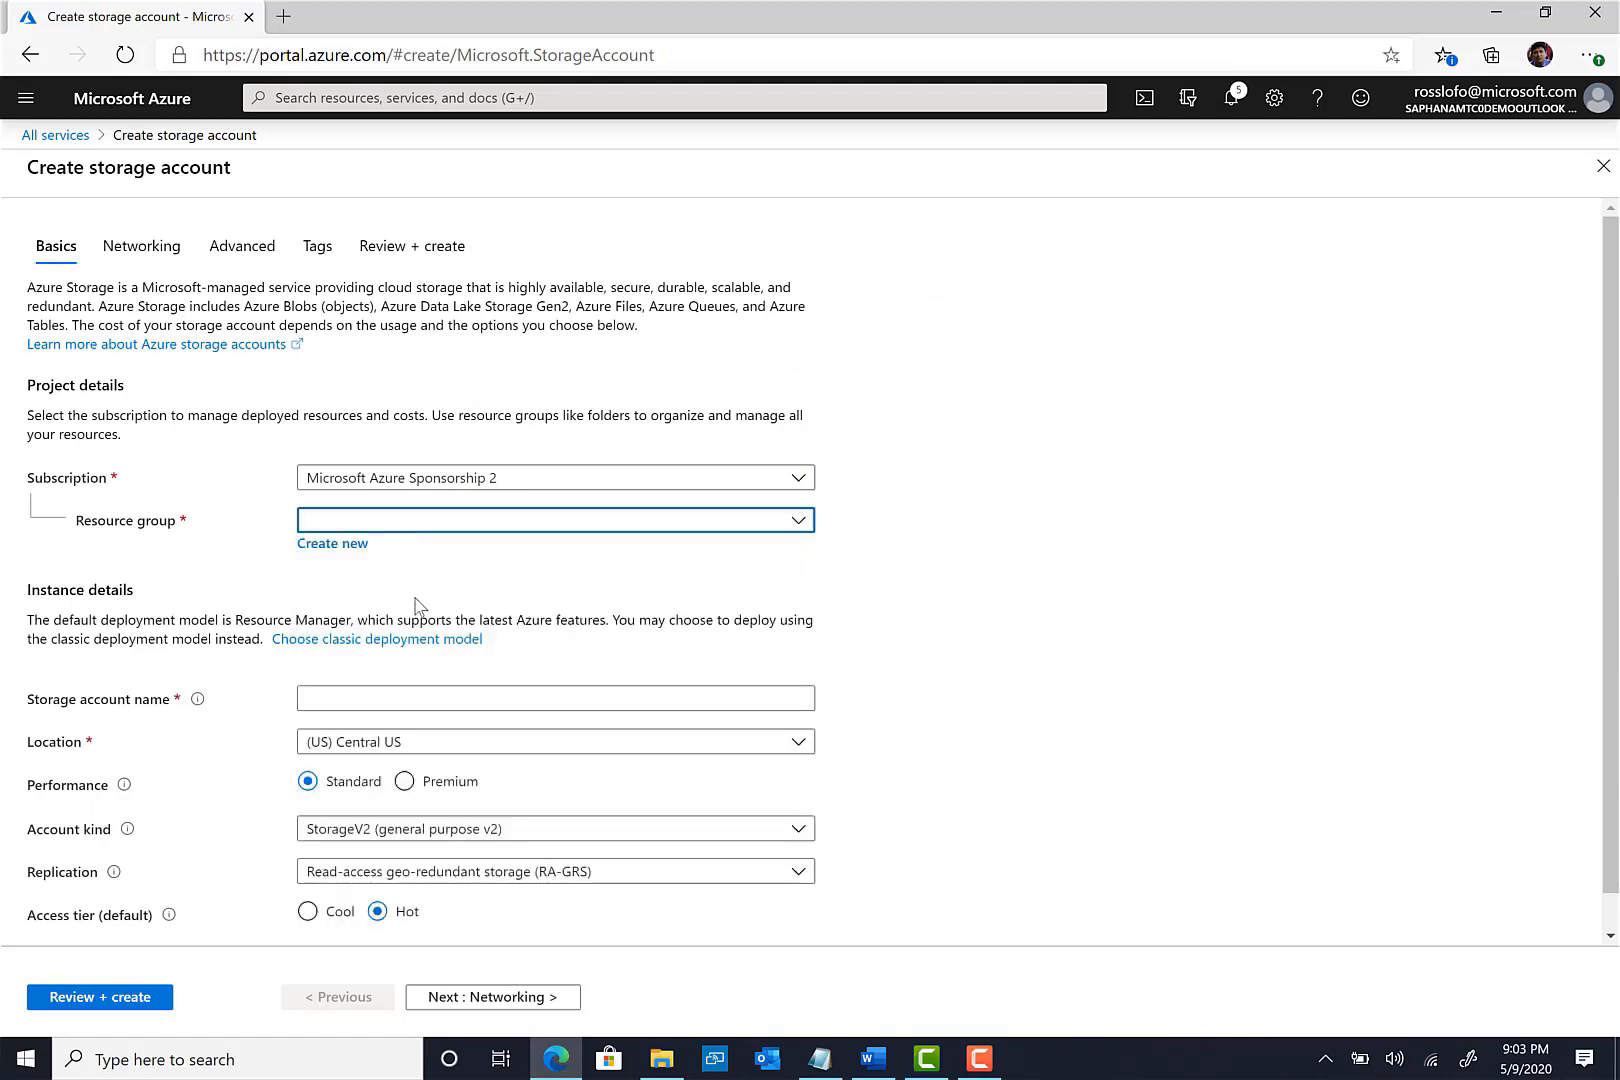
click(340, 545)
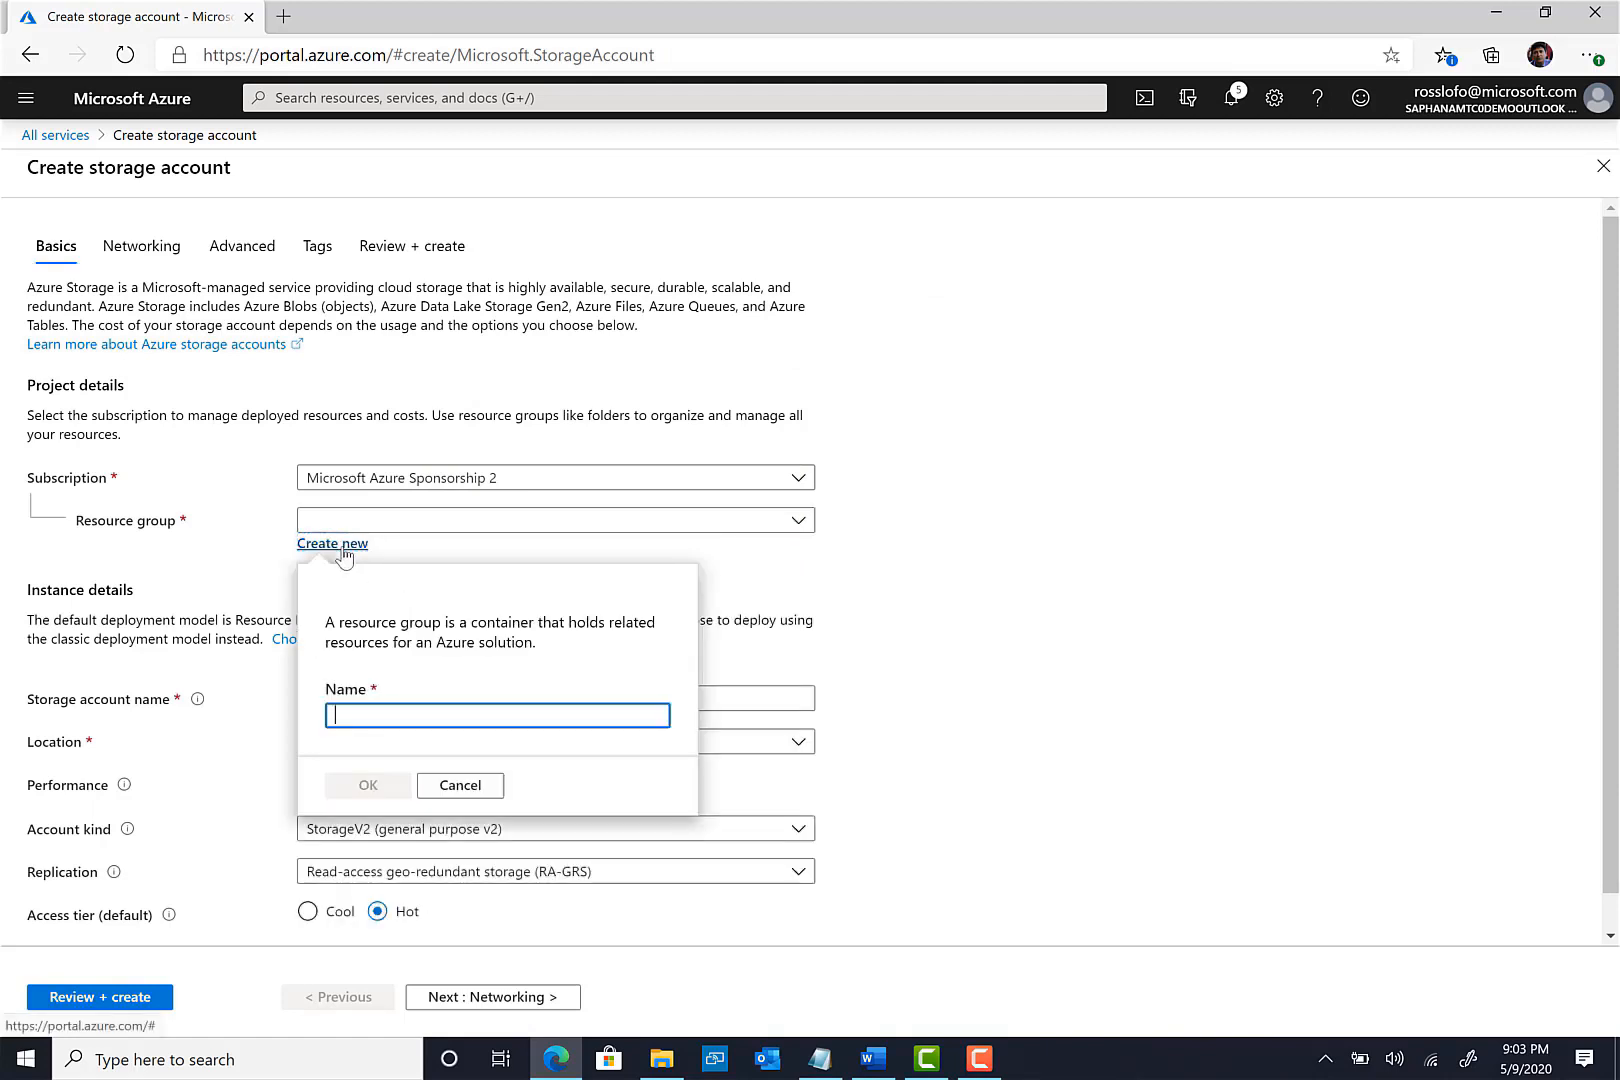
text(ad)
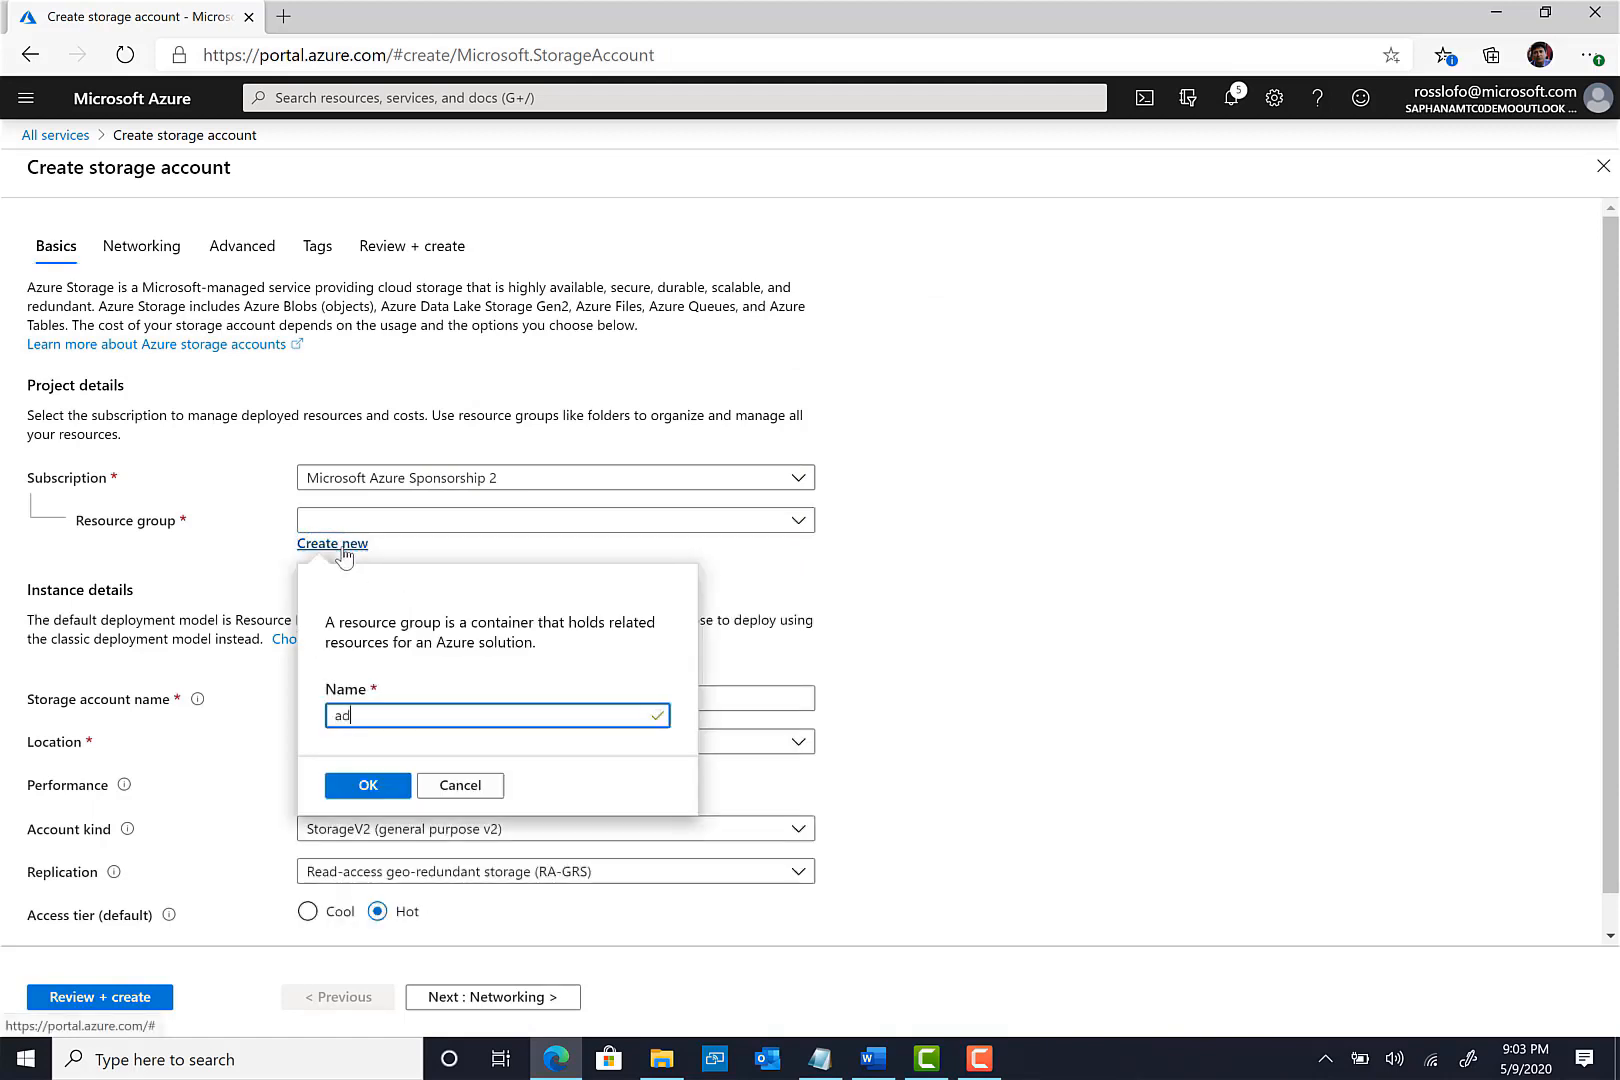
text(f_lab)
click(368, 786)
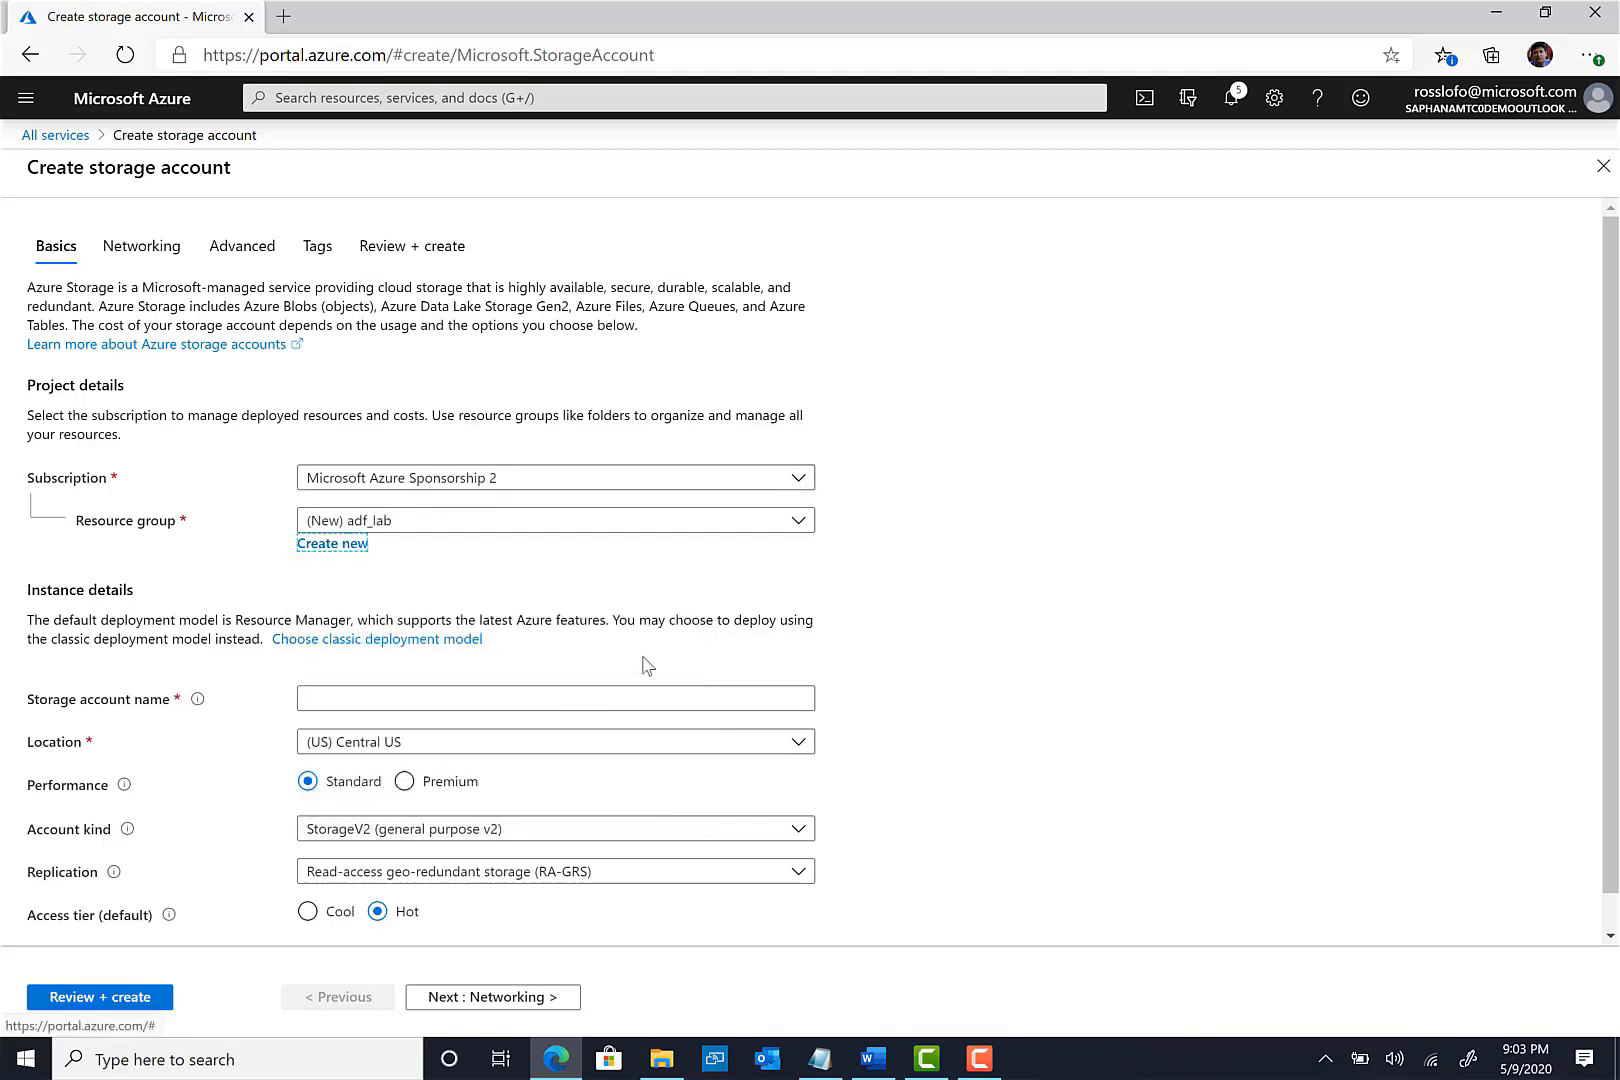
click(397, 705)
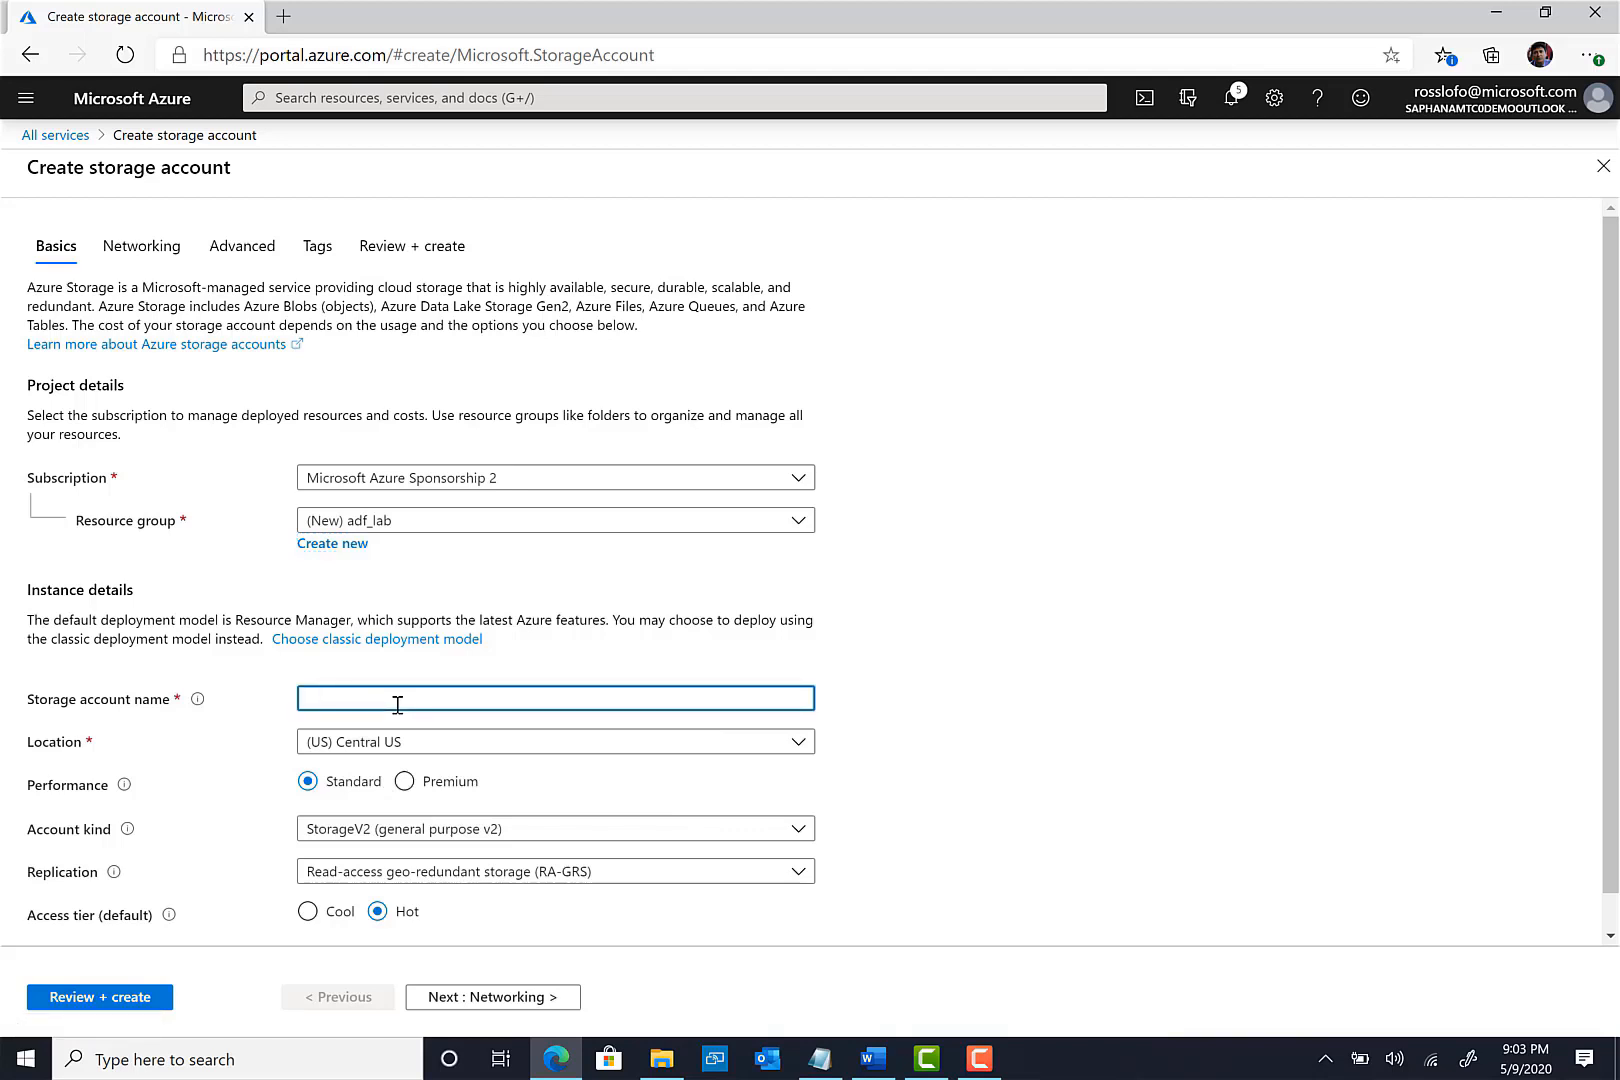
text(a)
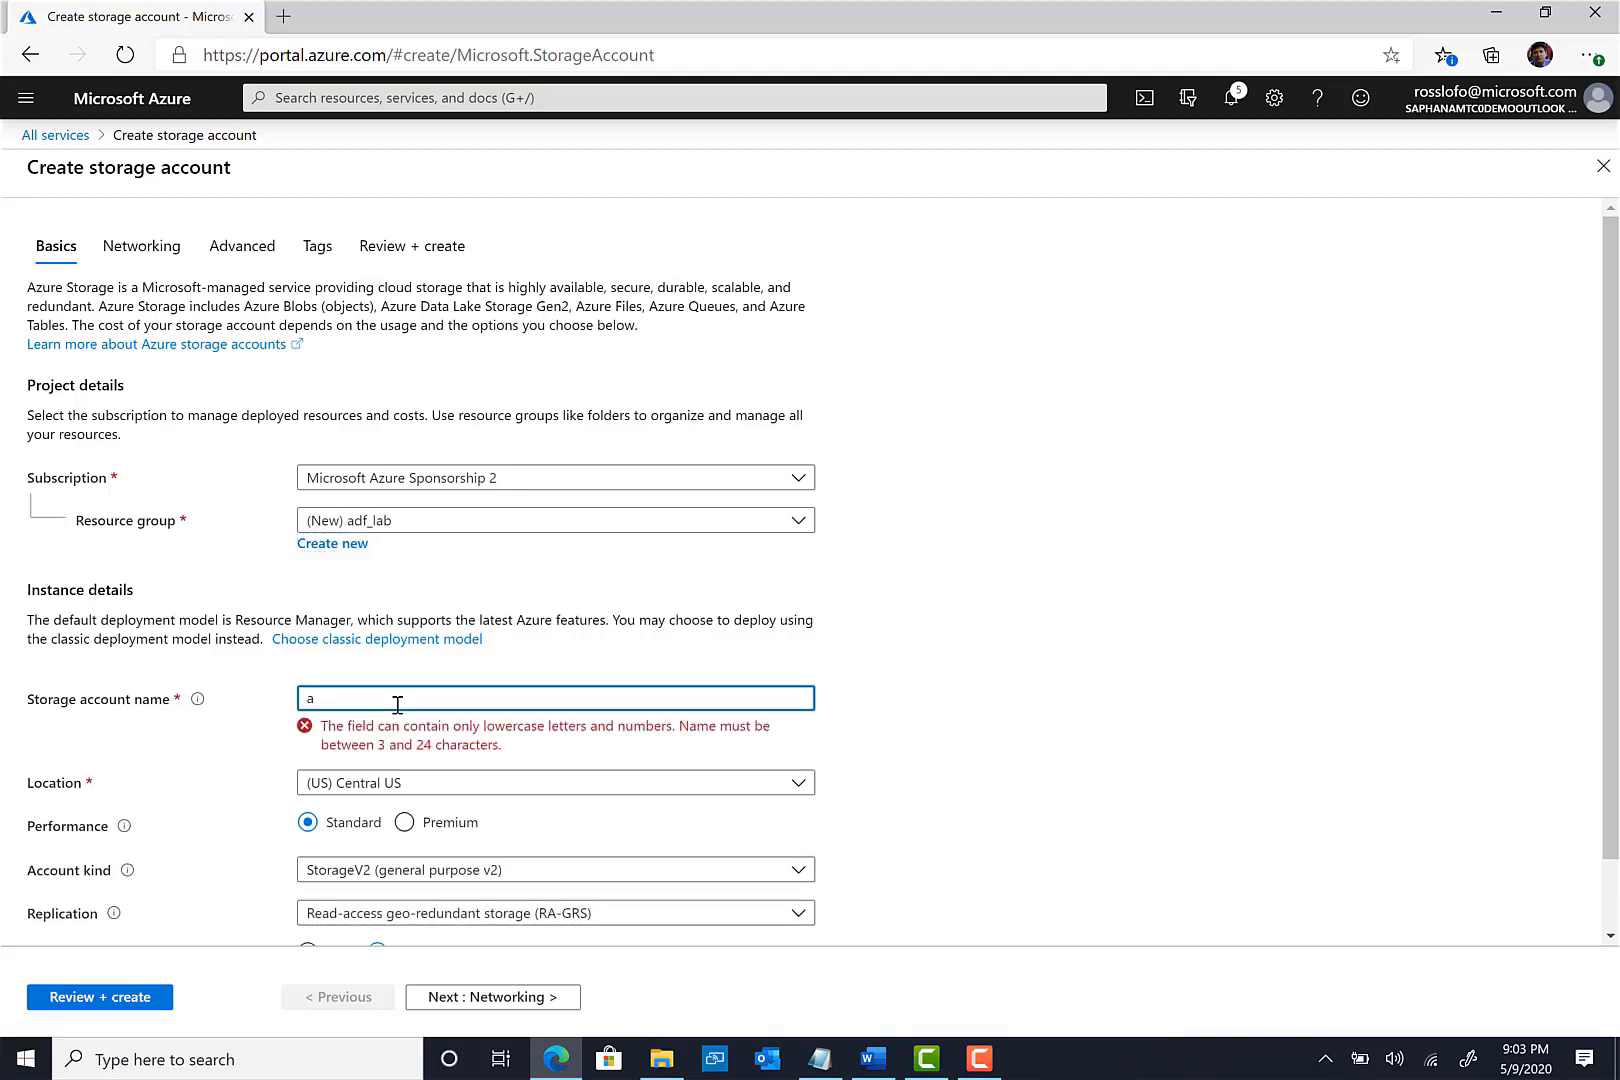
text(df)
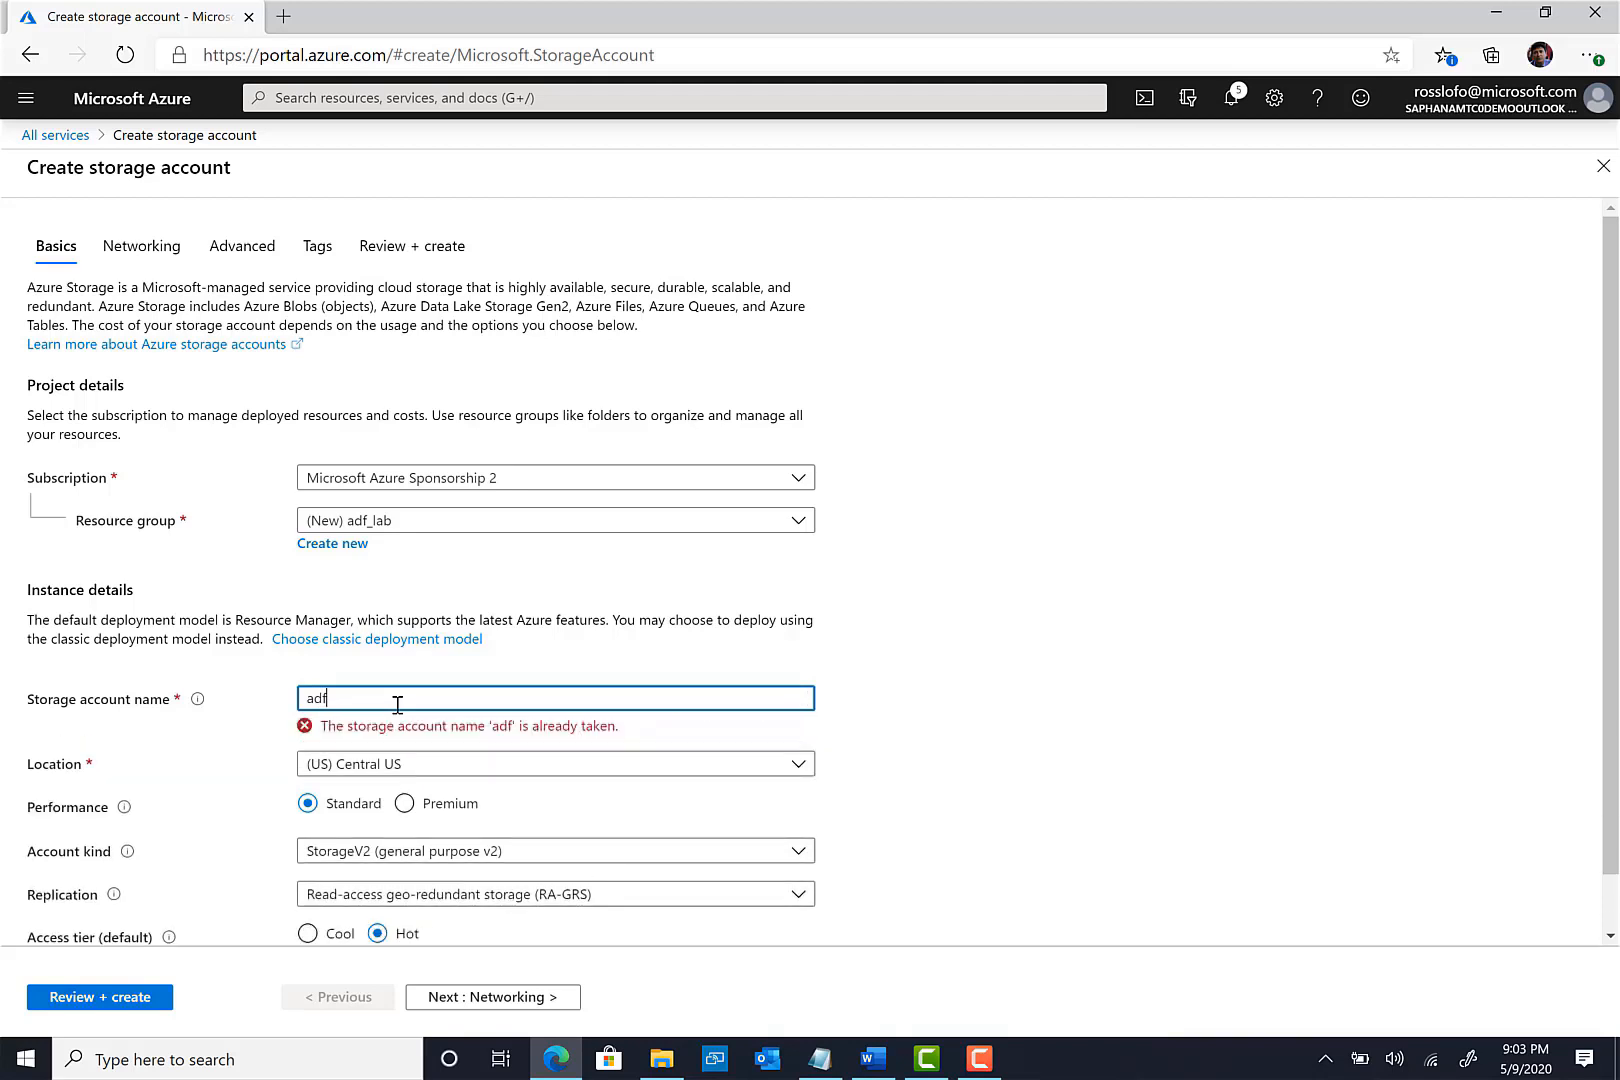
text(salesdata)
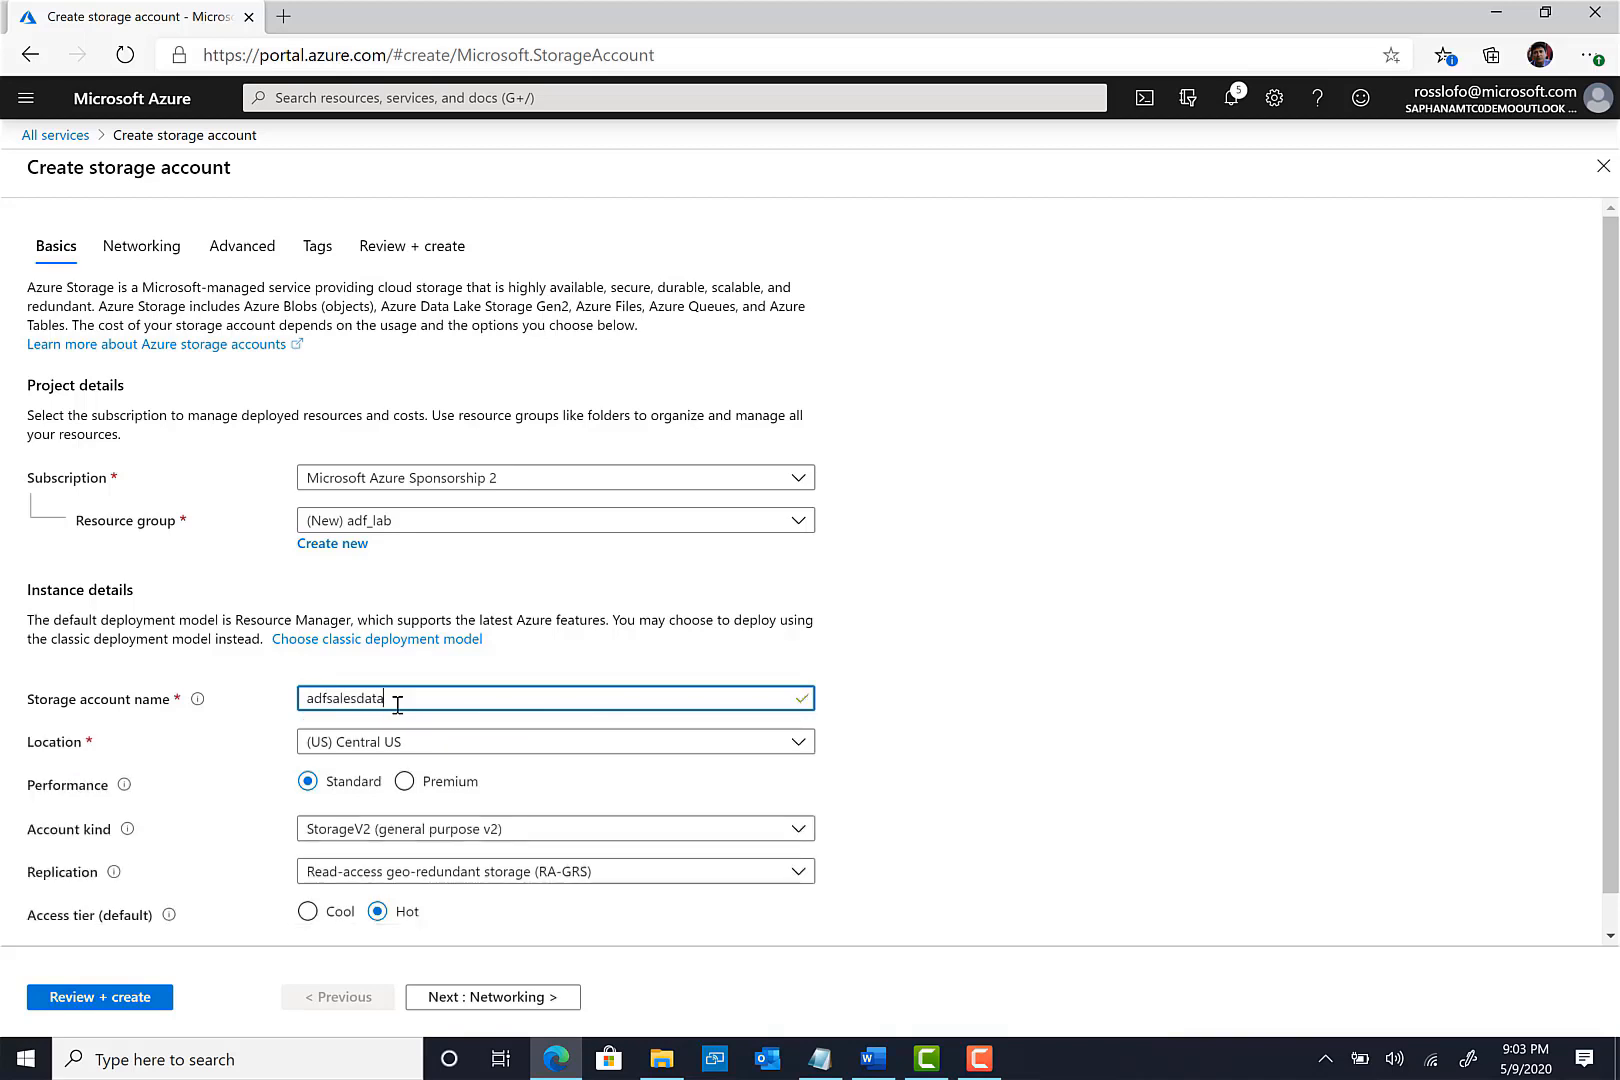
- Set location East US 2 and locally-redundant replication, then continue to Networking
click(462, 748)
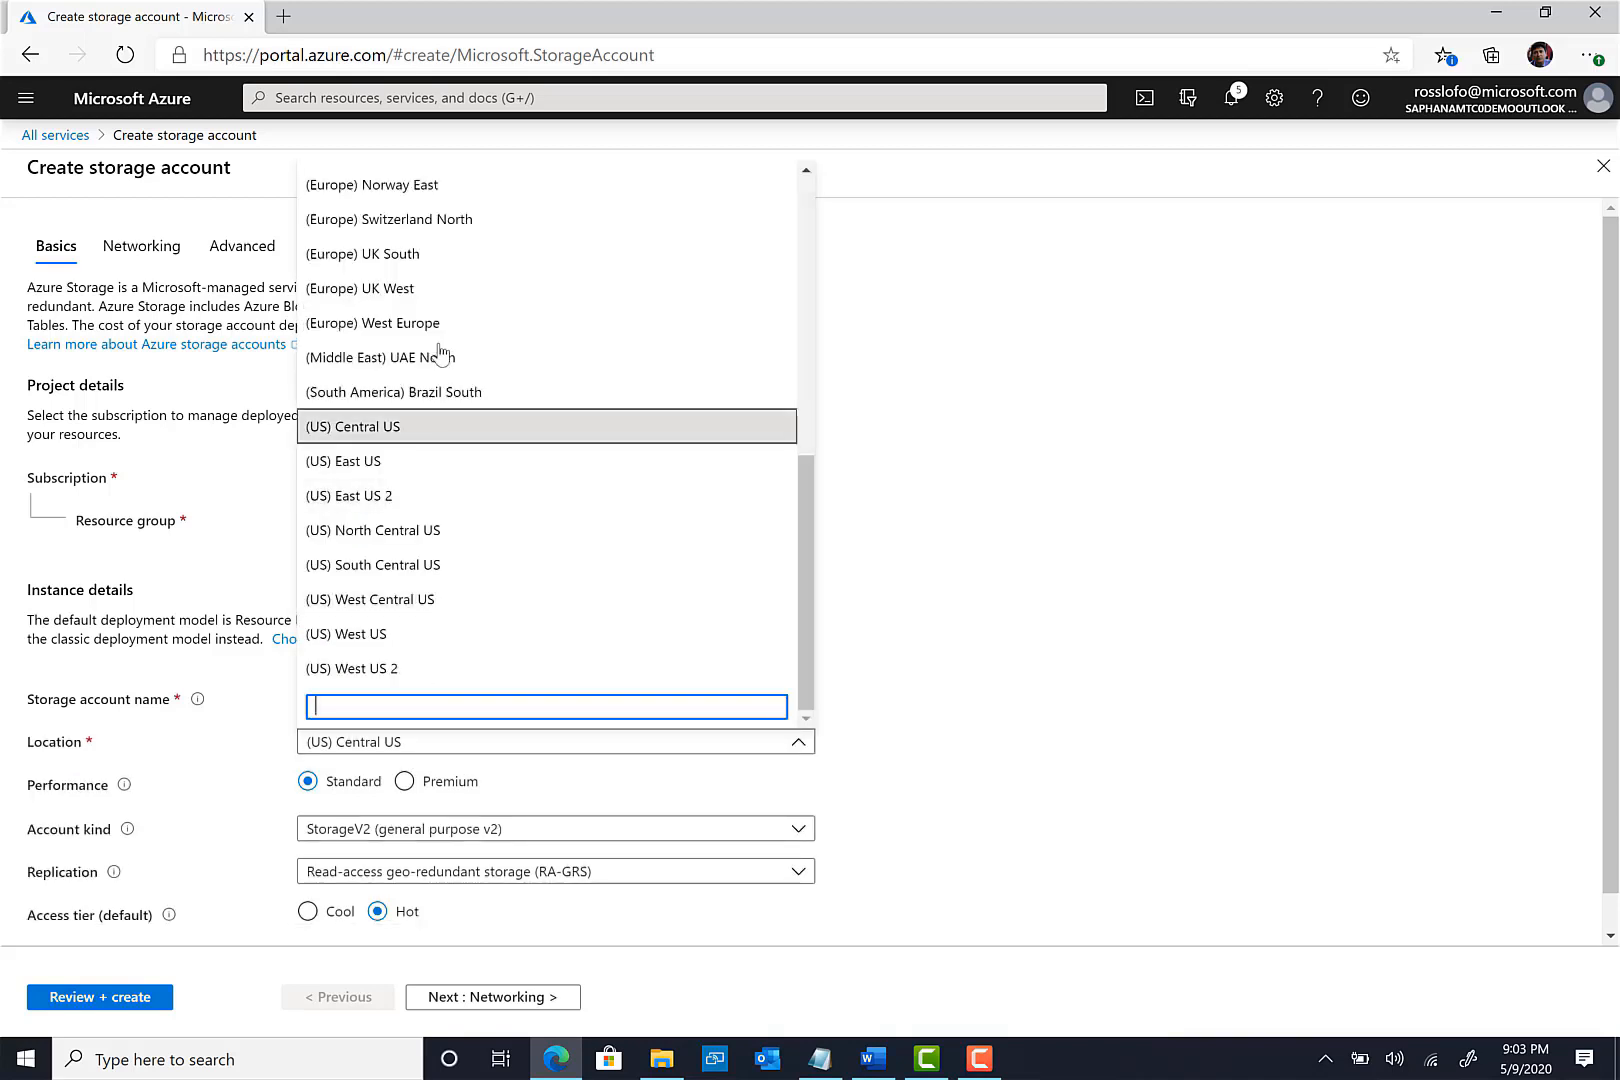
click(448, 500)
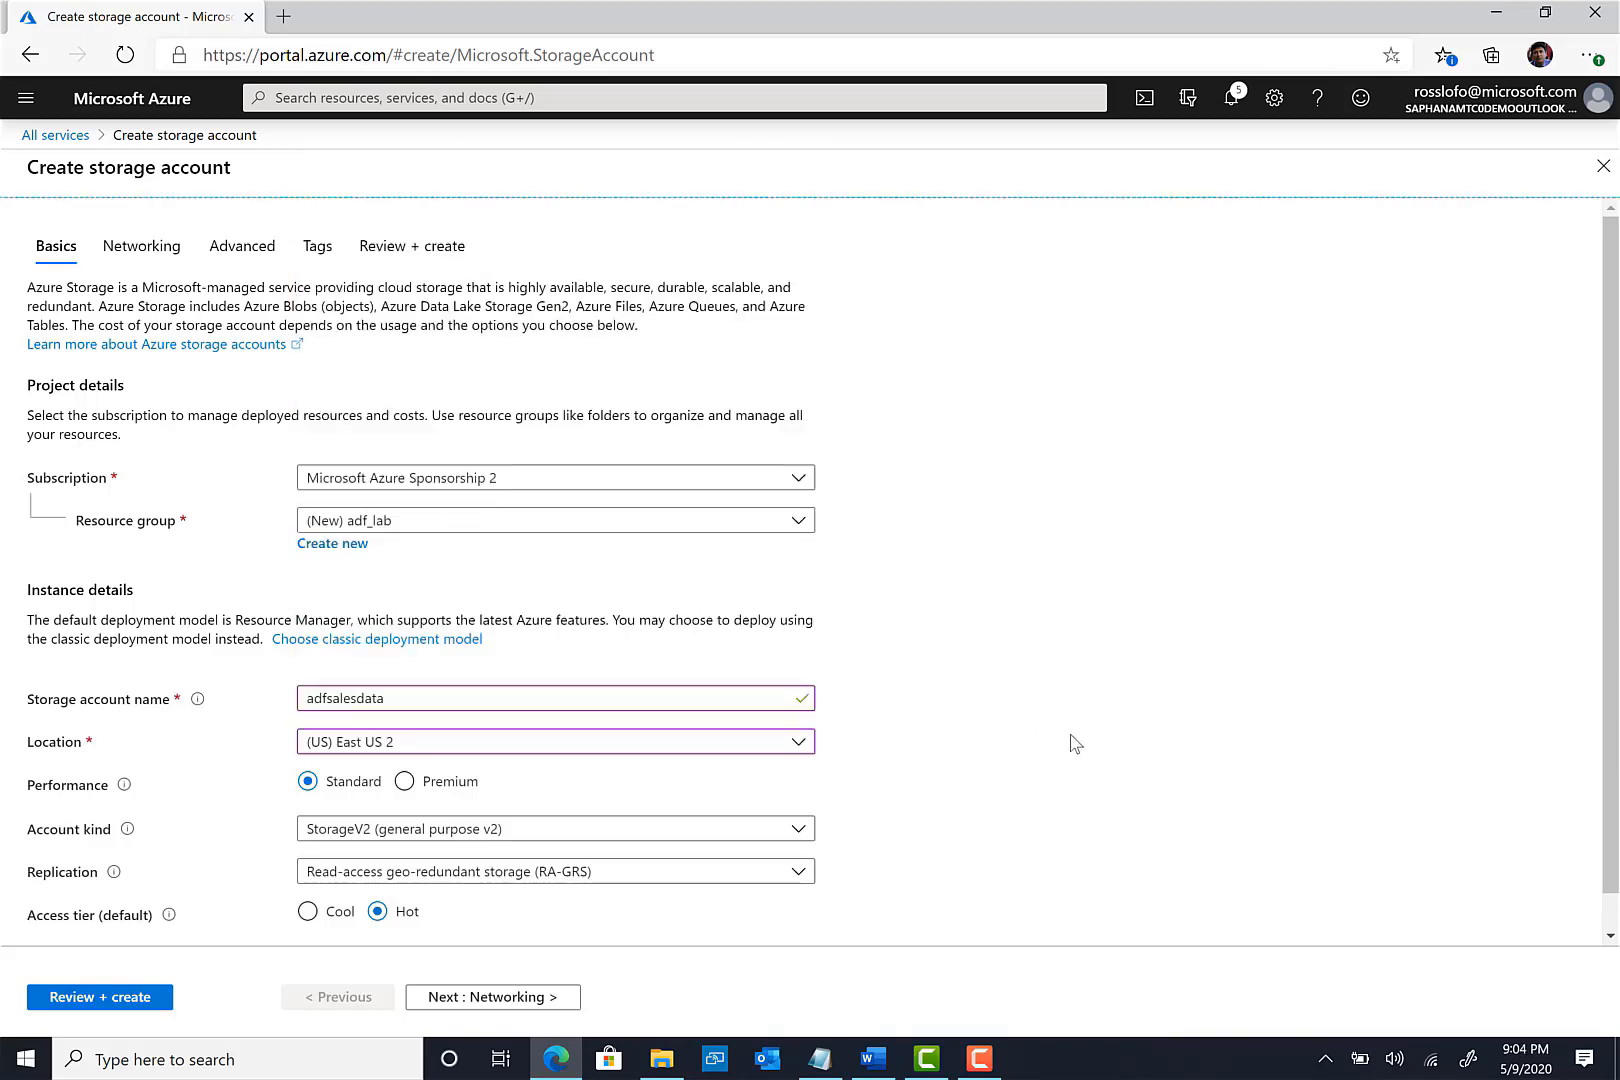
scroll(1070, 736, down, 1)
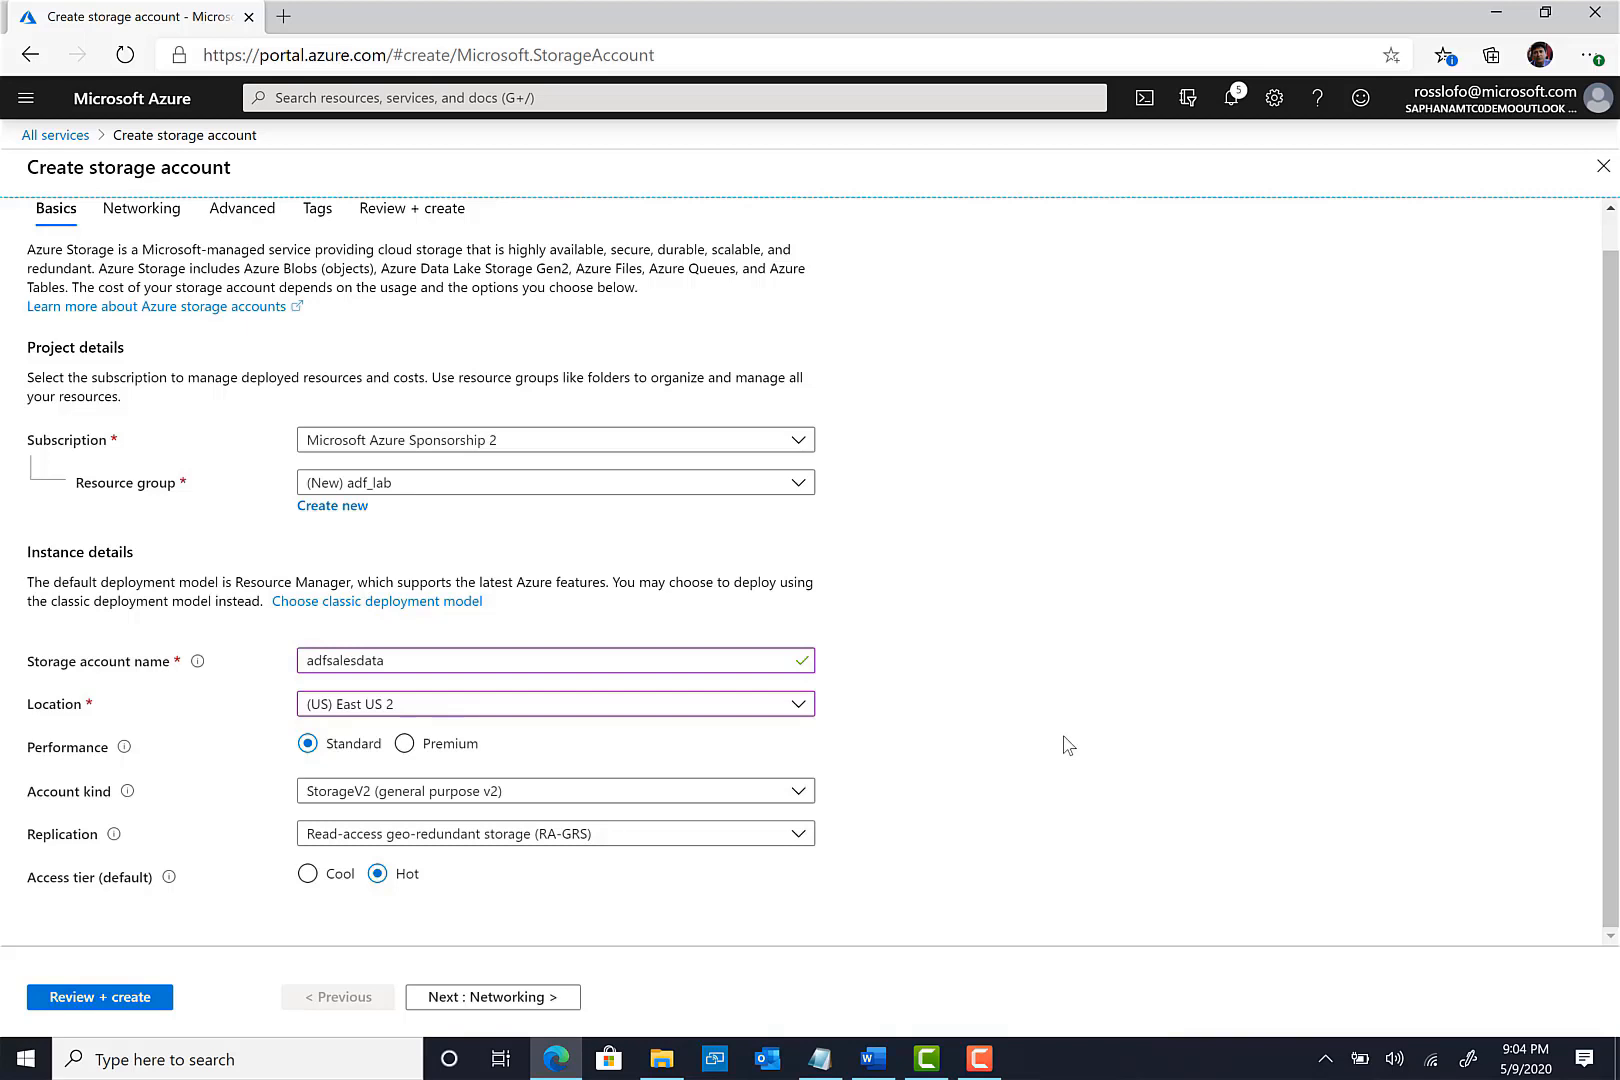
click(577, 833)
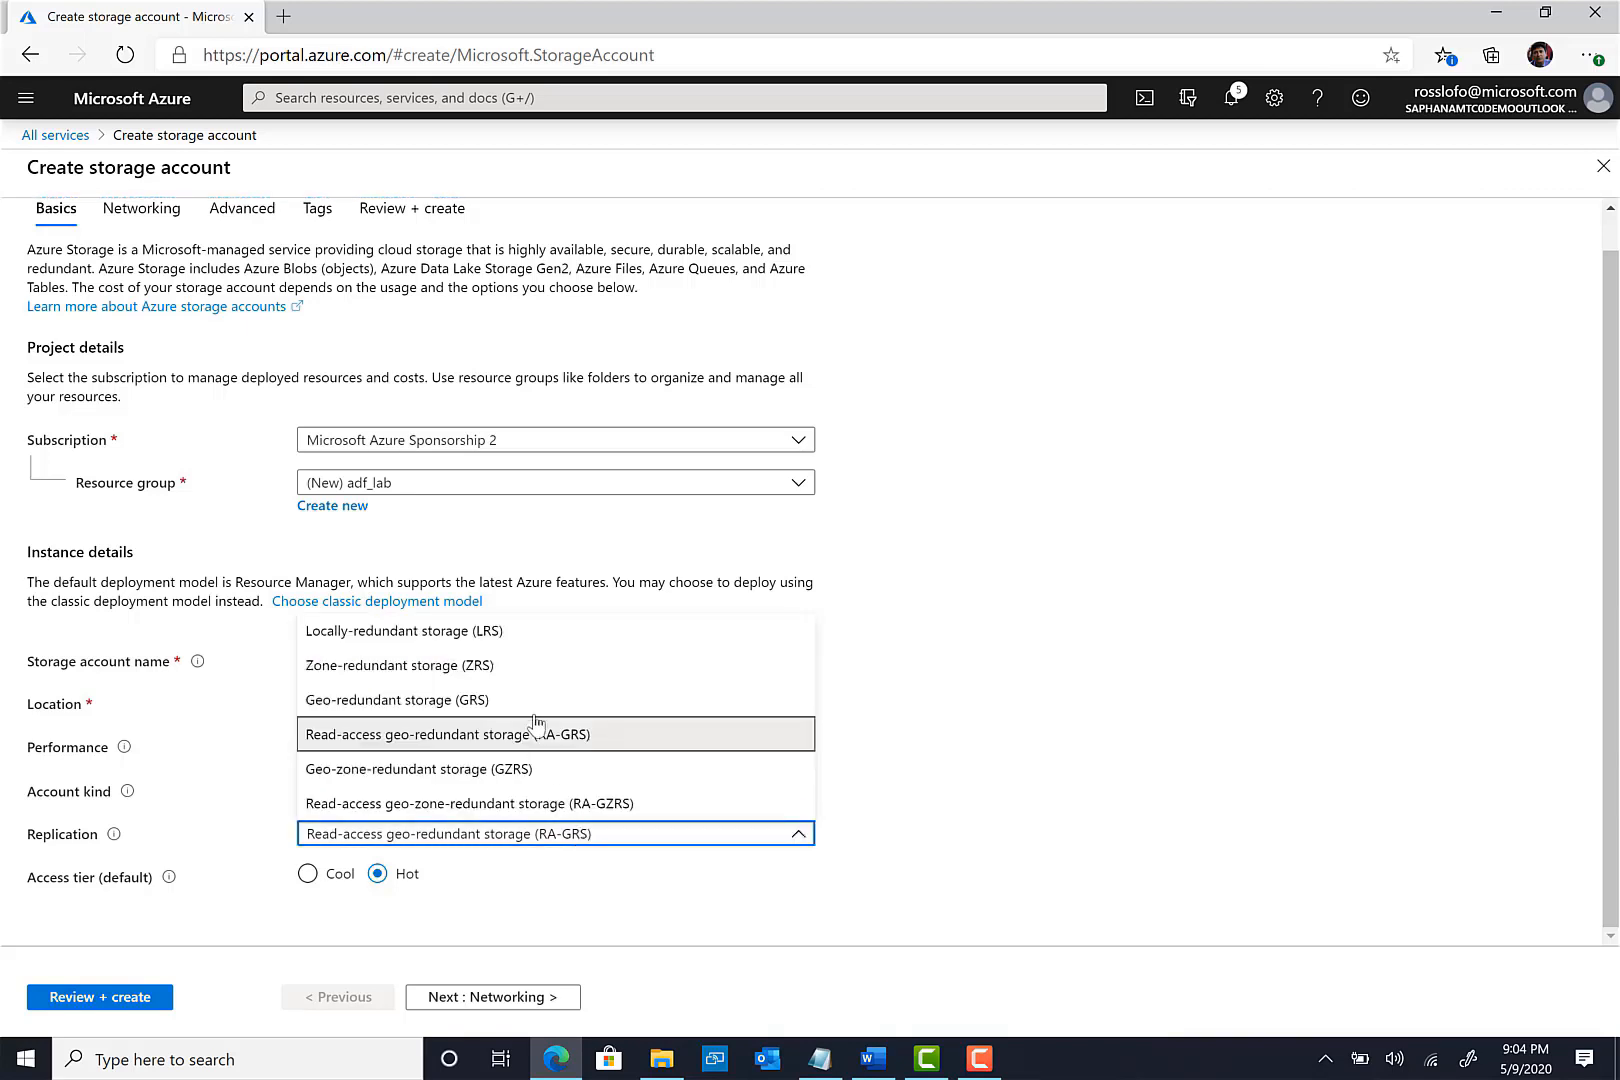
click(516, 633)
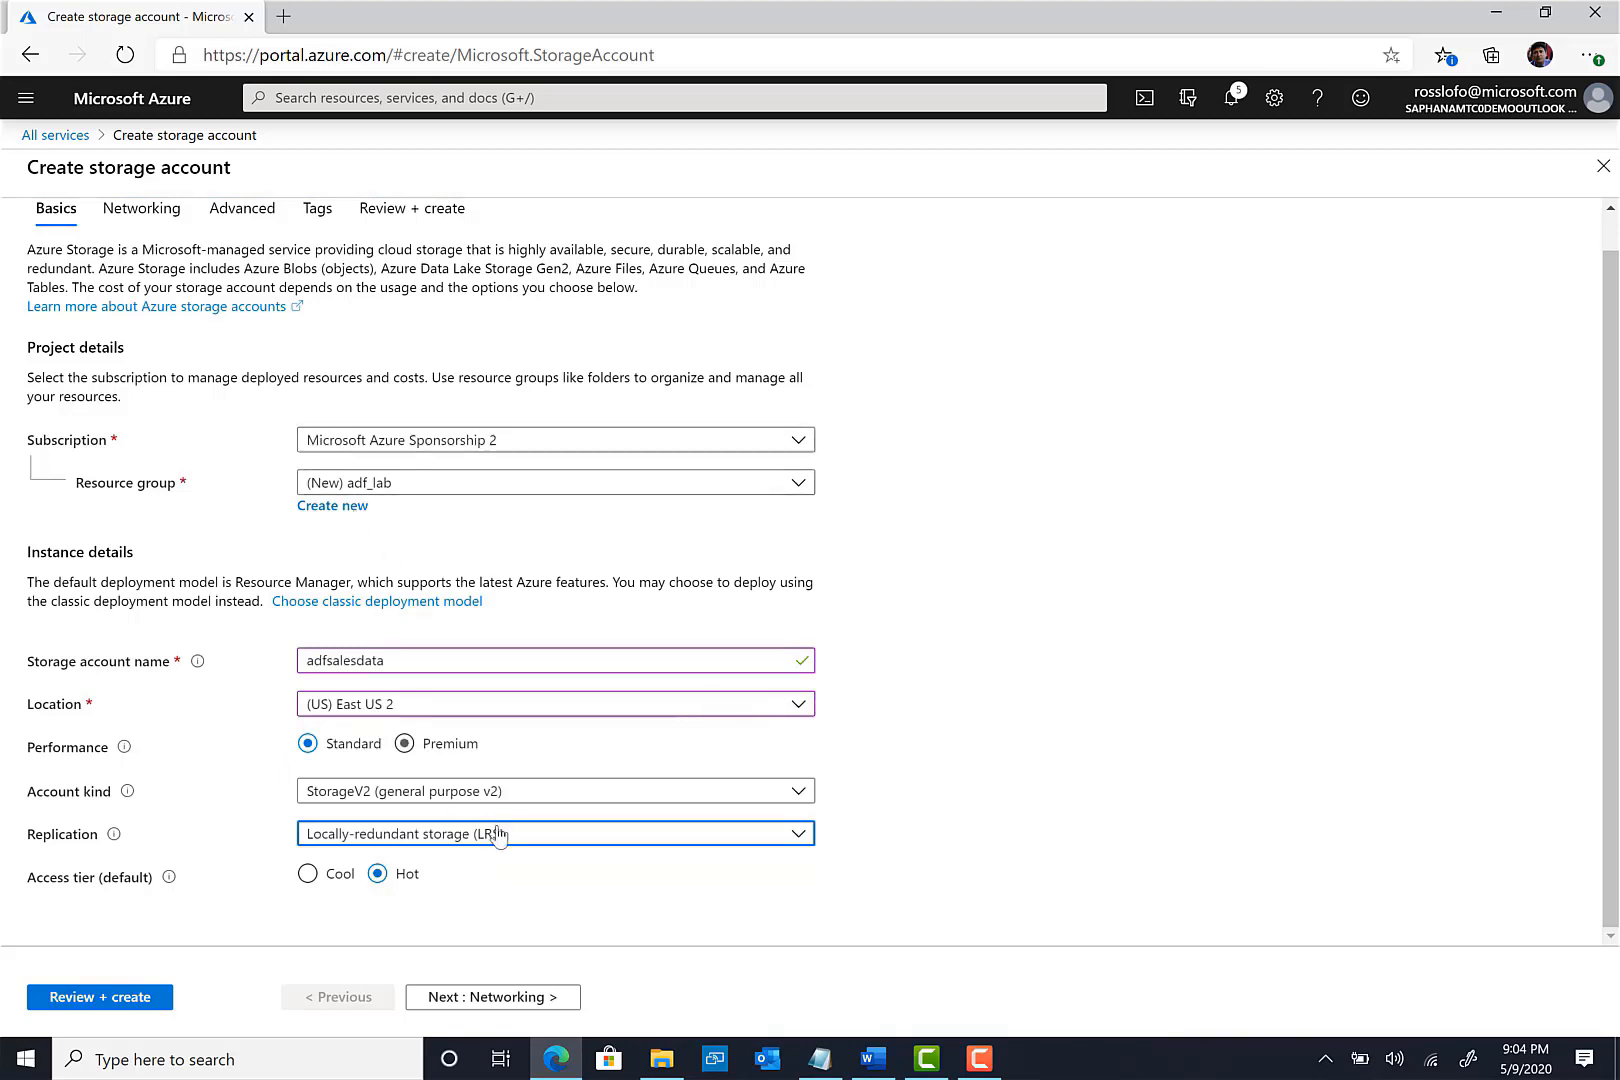
click(500, 997)
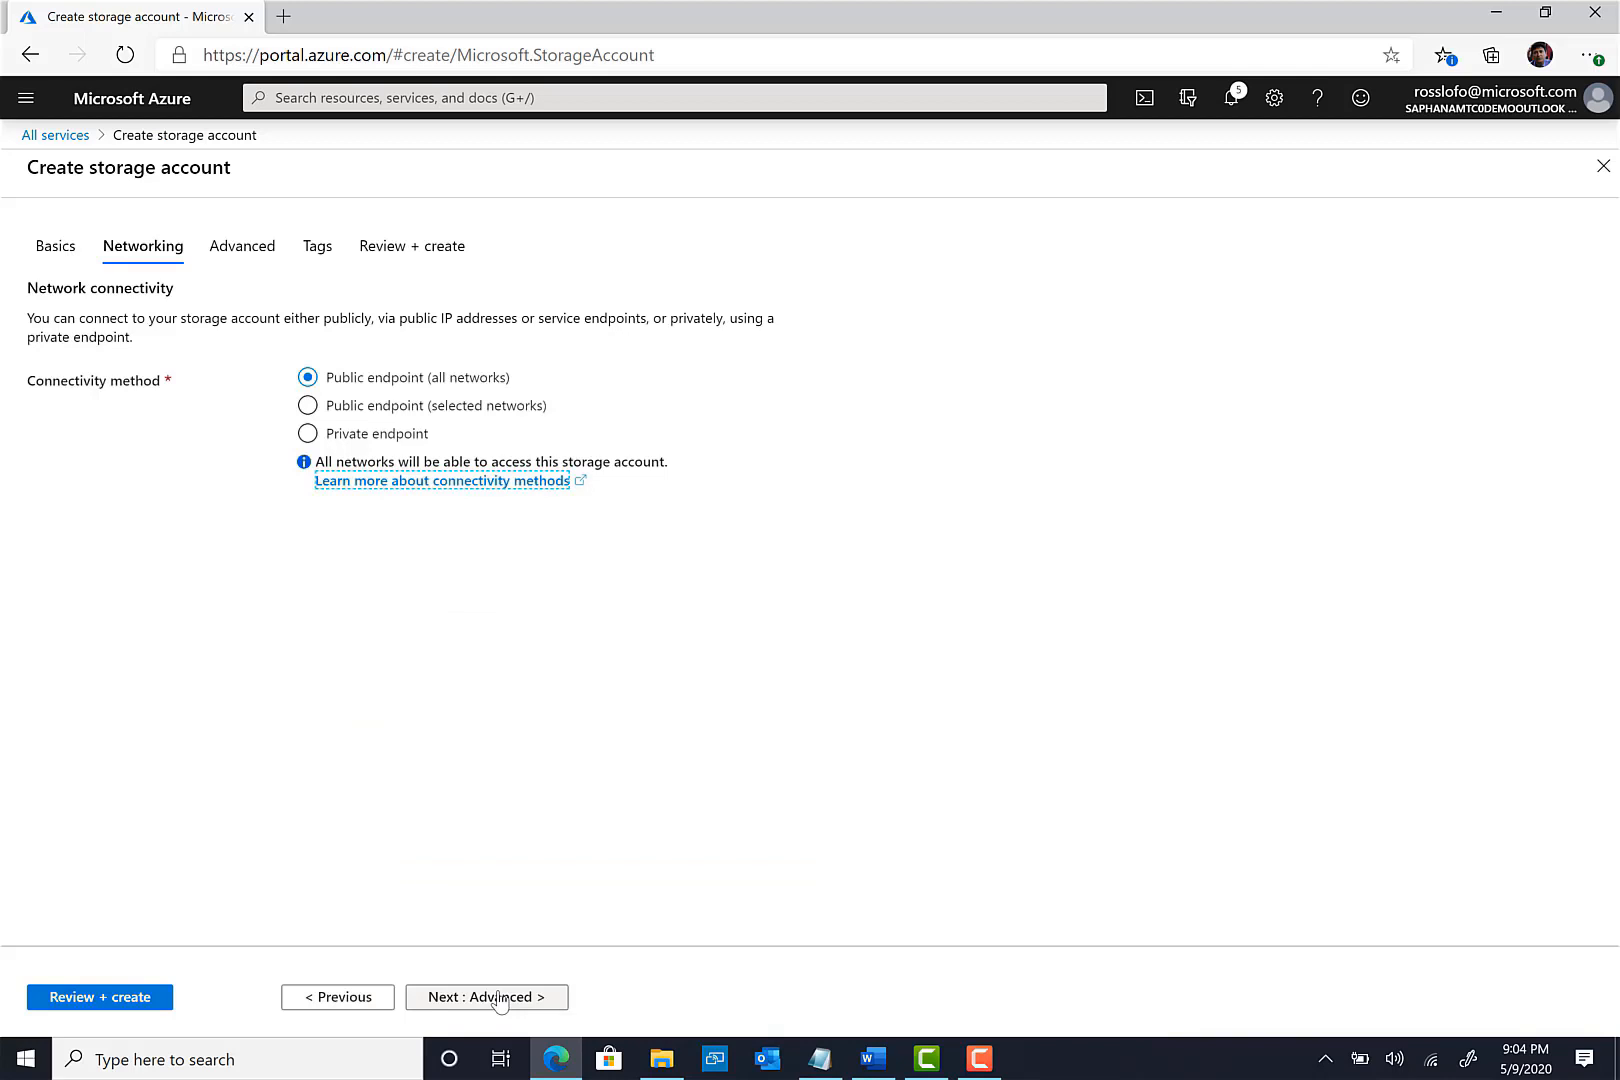
- Skip Advanced and Tags, create adfsalesdata after review, and return to All services
click(500, 997)
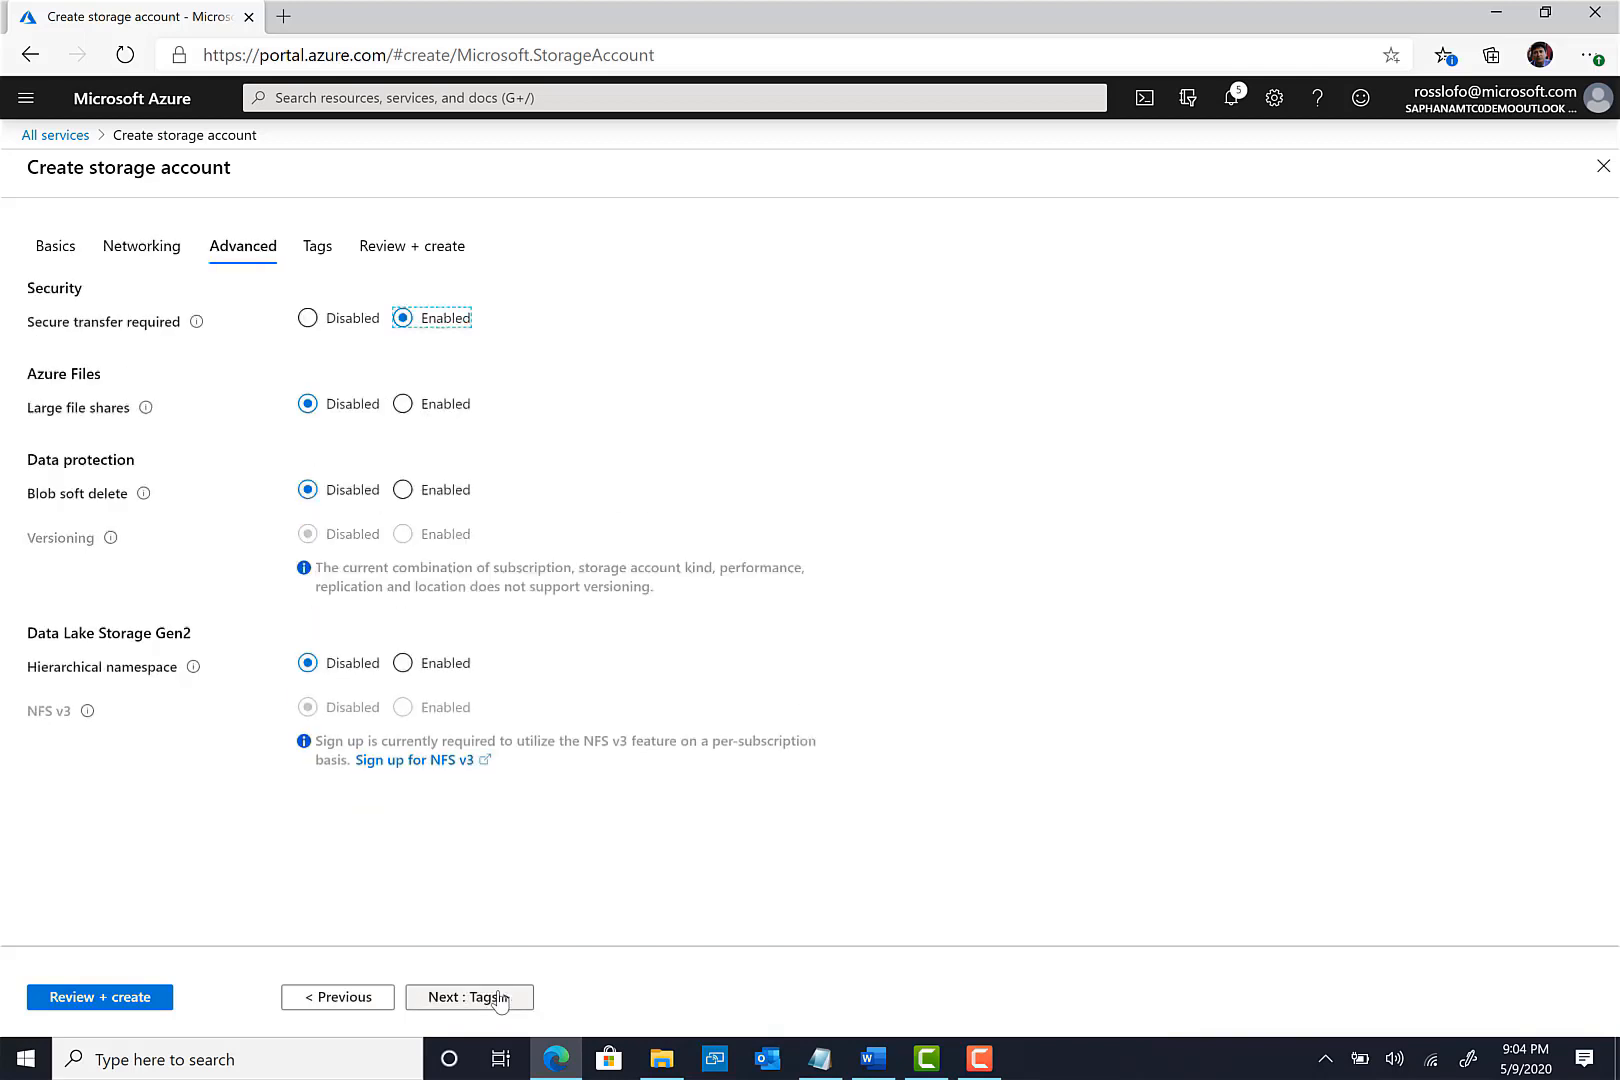
click(500, 997)
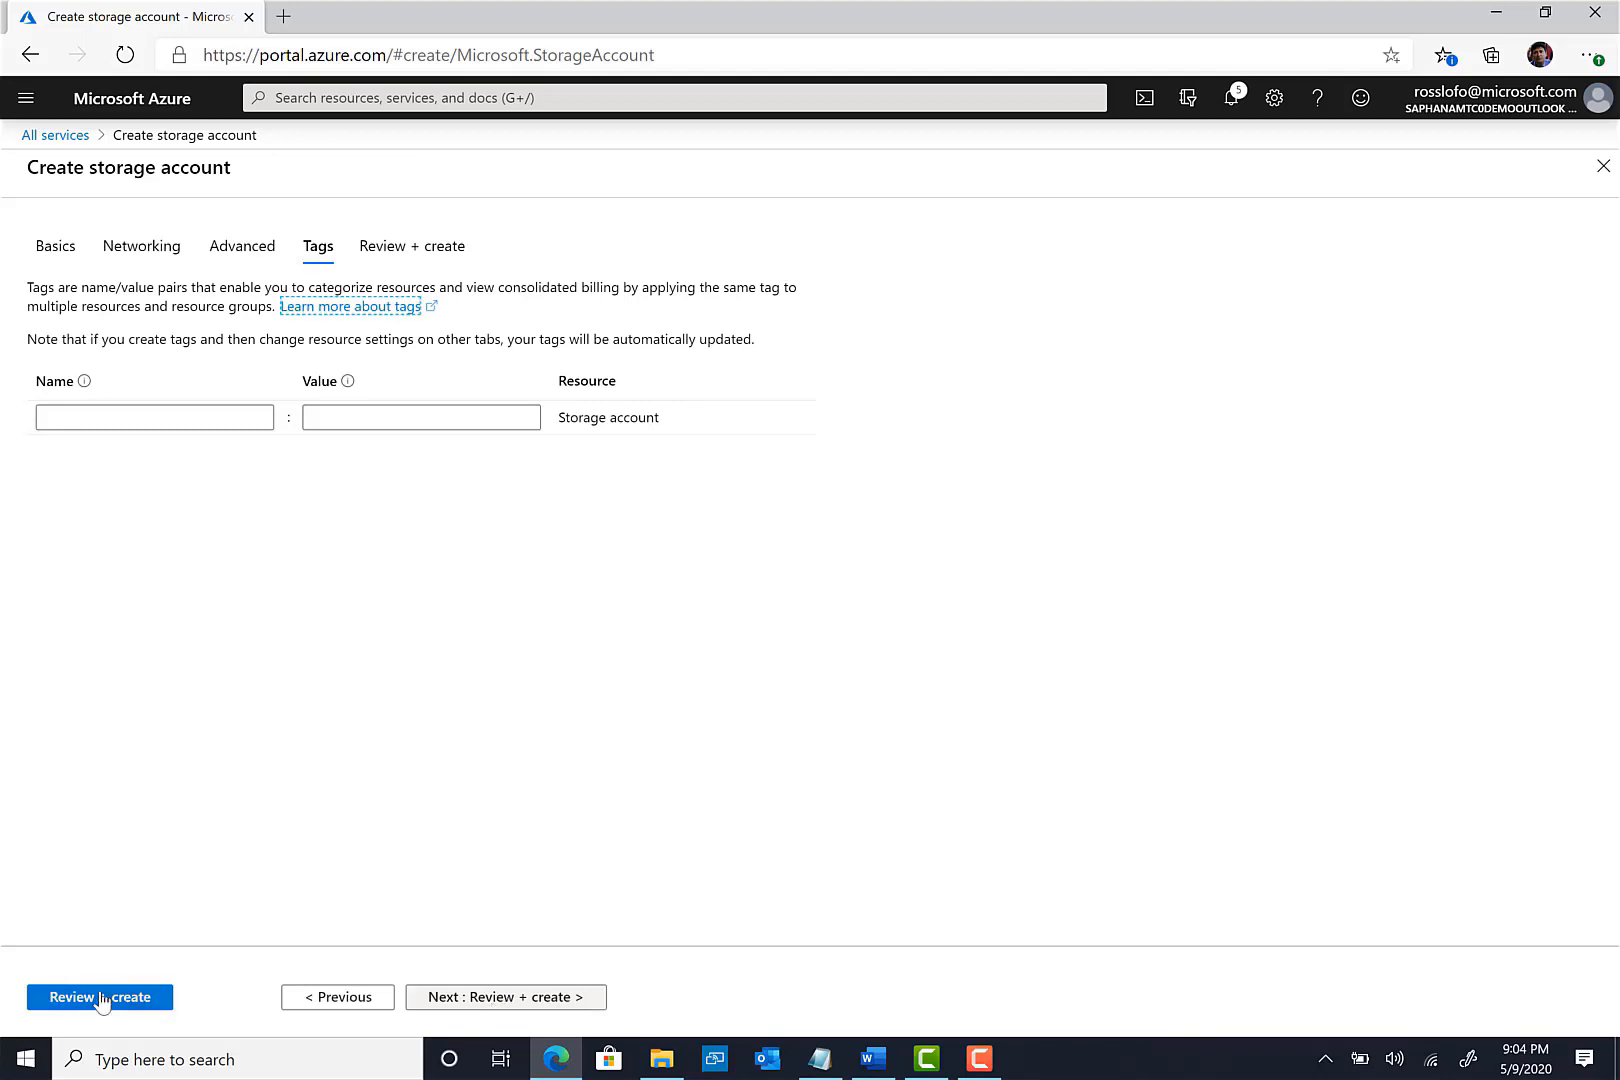
click(102, 1003)
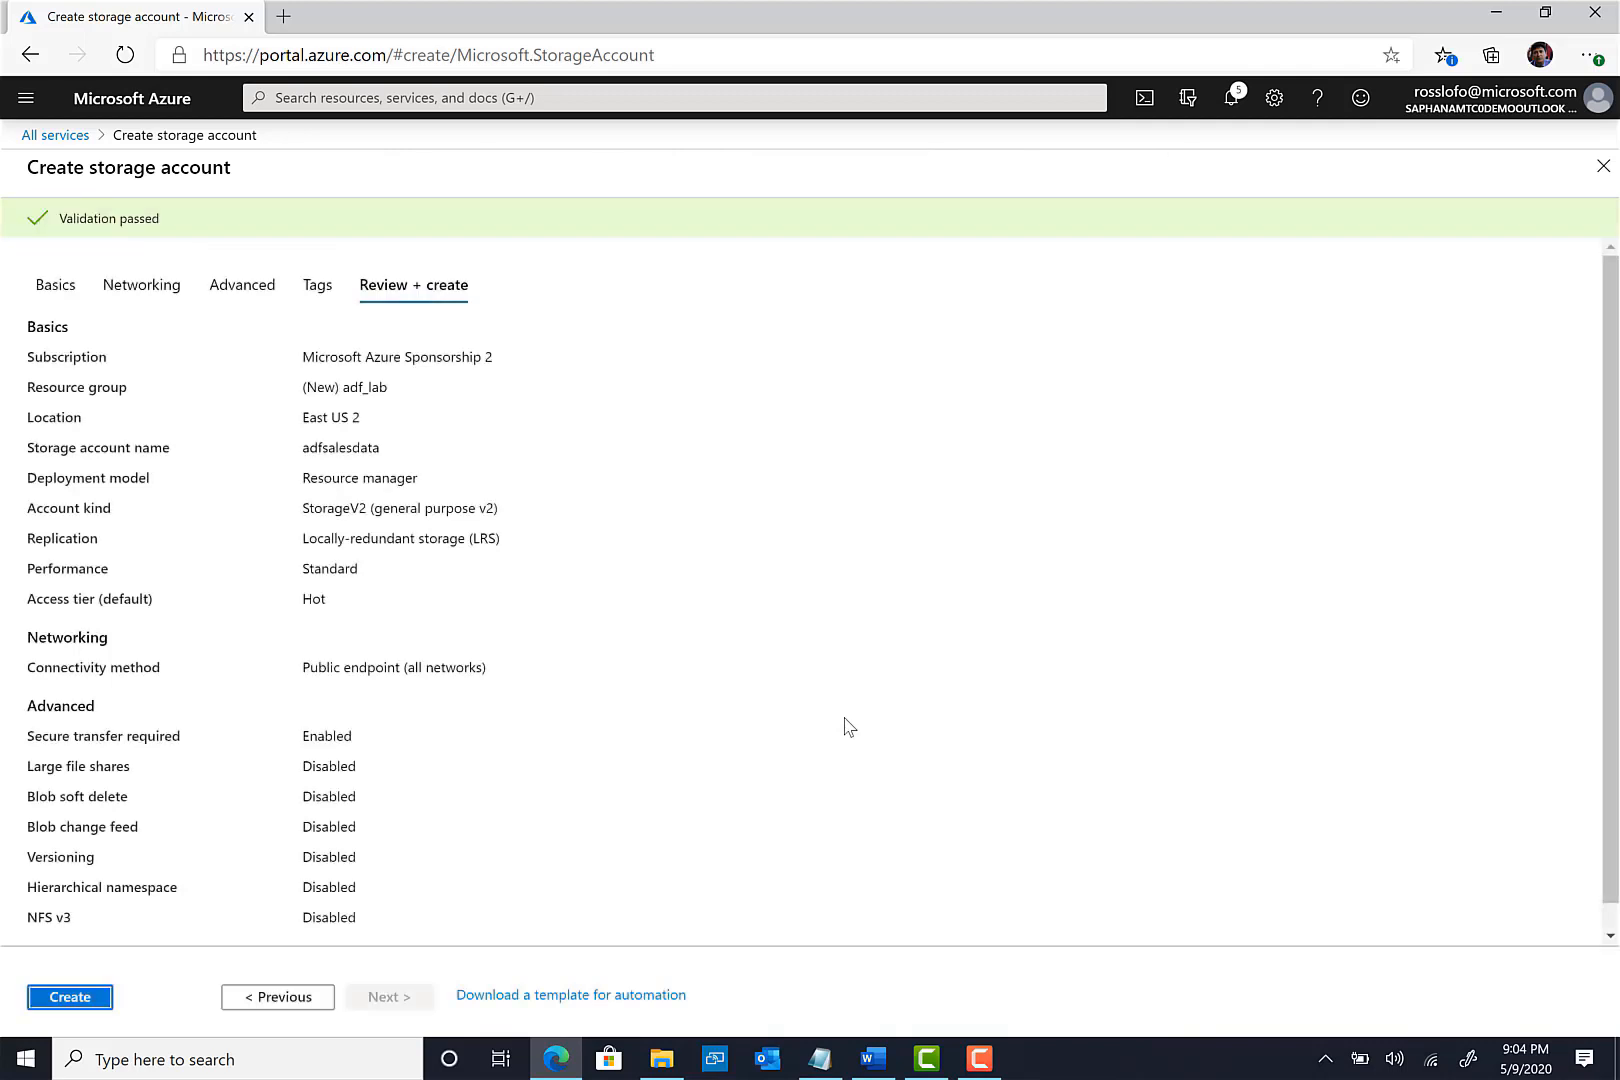
click(75, 1005)
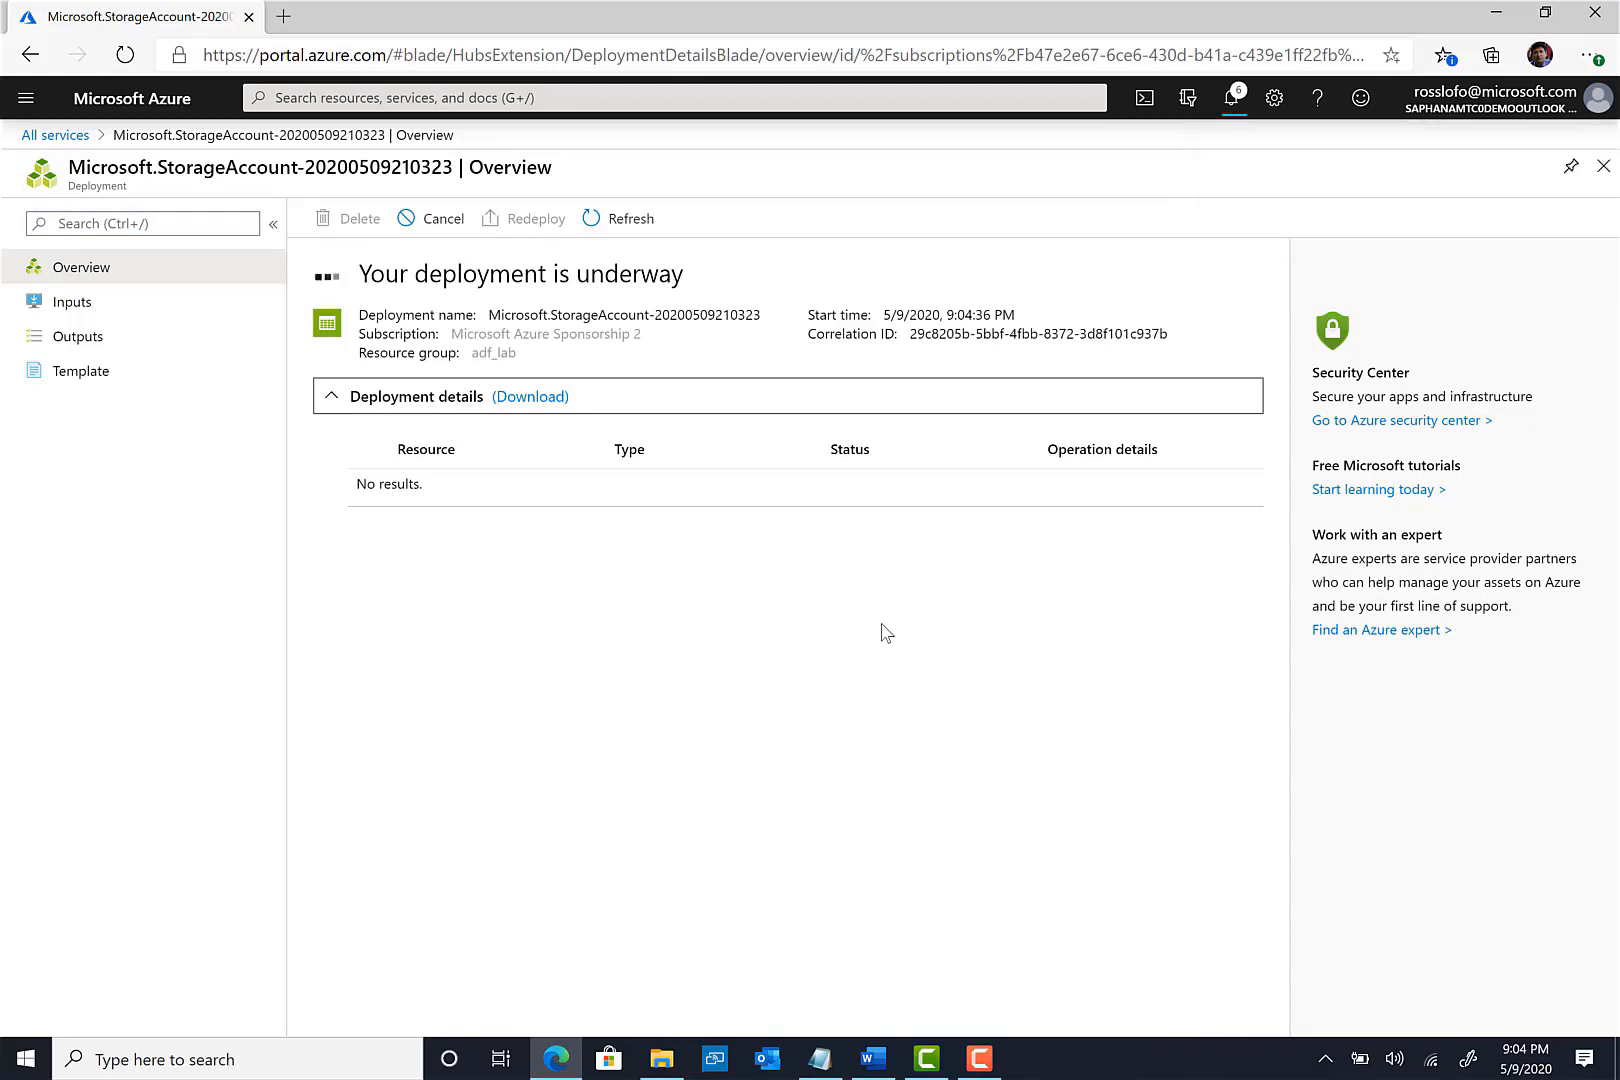
click(63, 138)
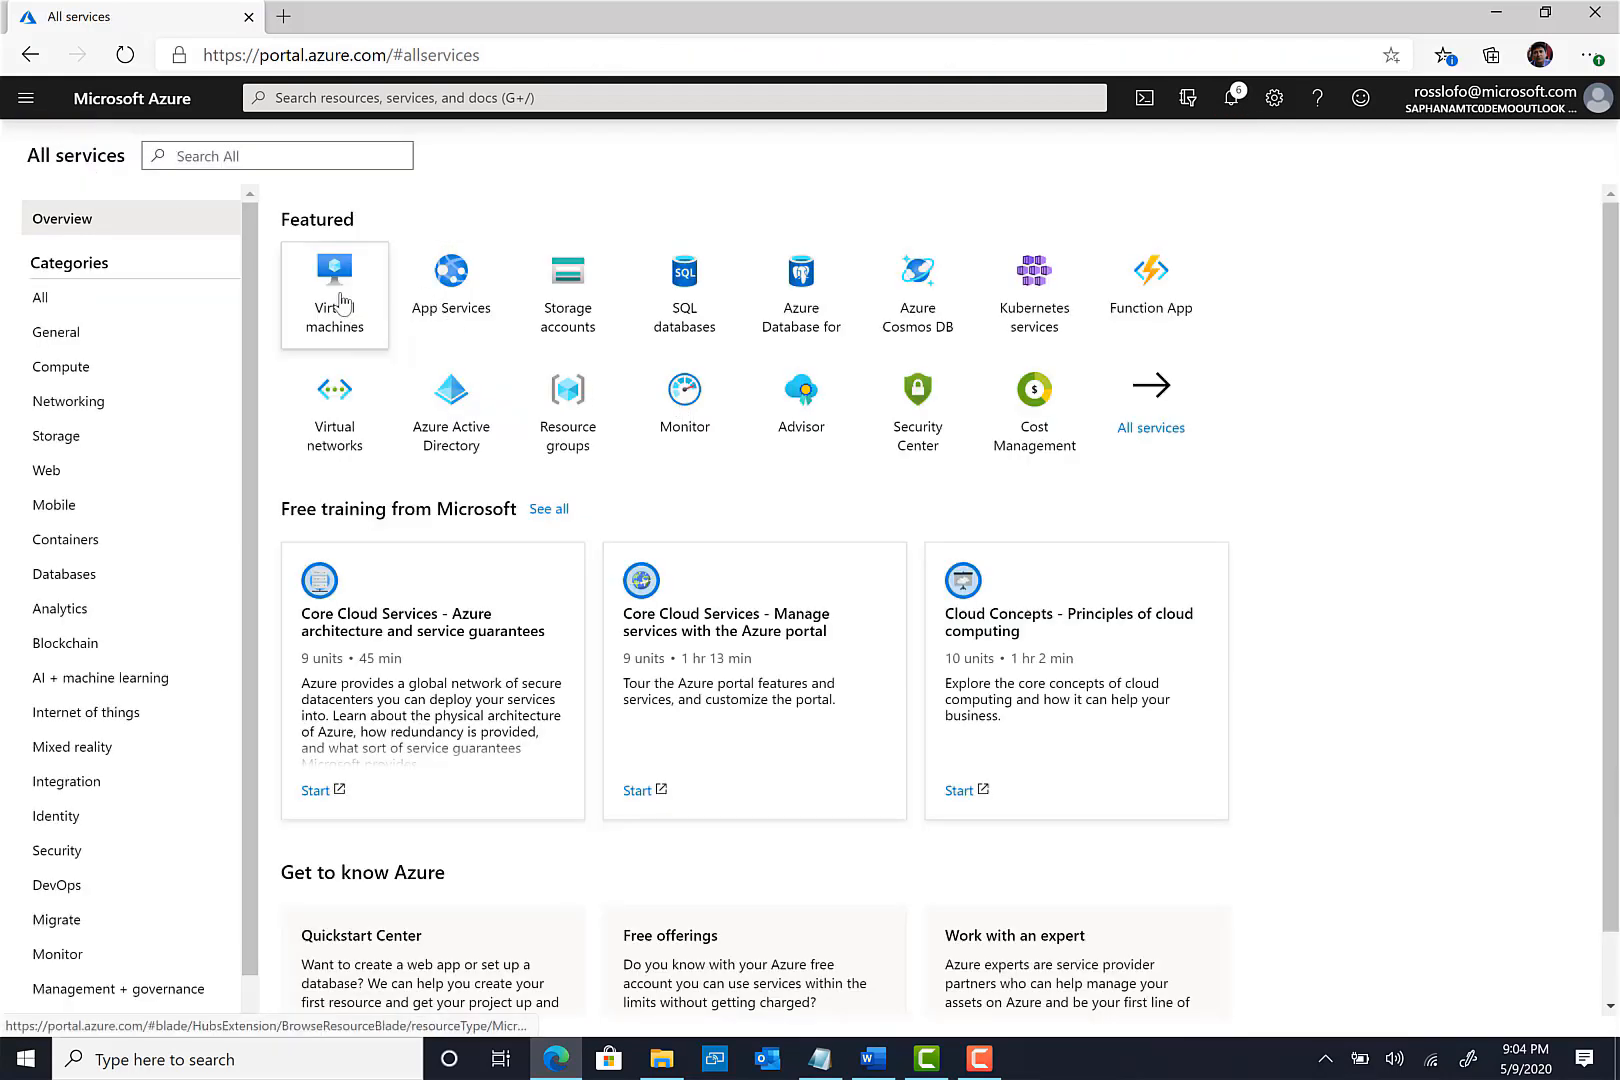
- Start a new virtual machine in the adf_lab resource group and dismiss the notifications
click(341, 302)
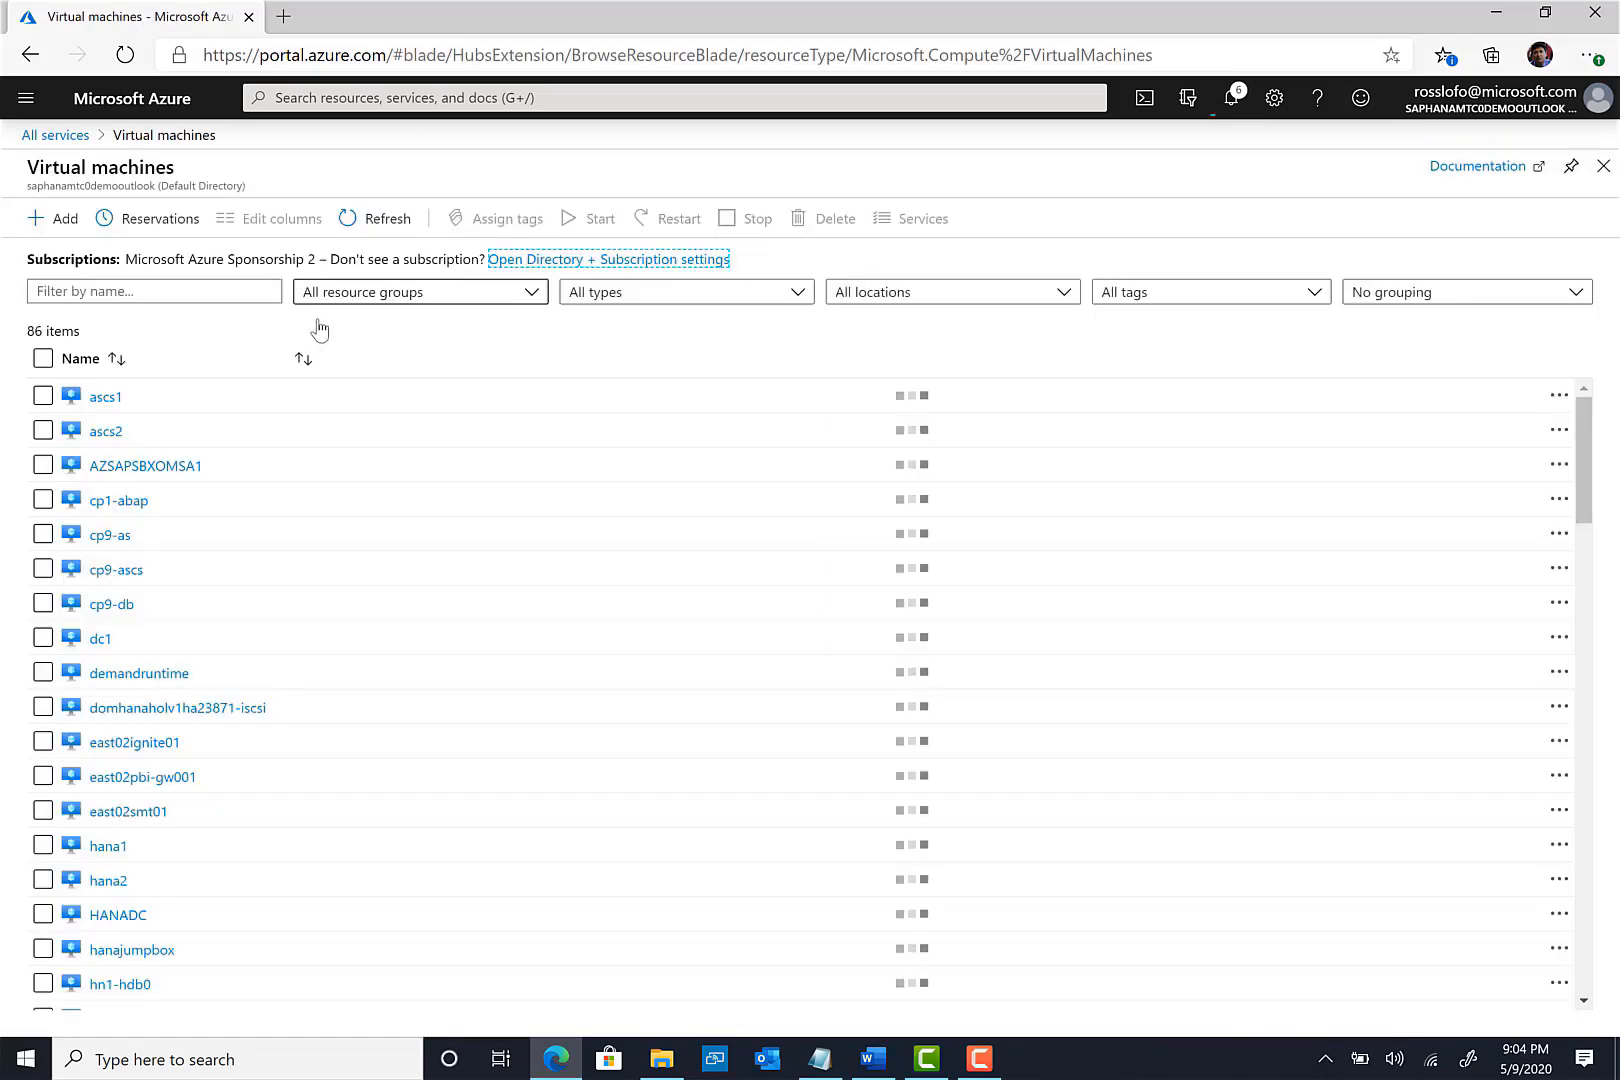
click(61, 224)
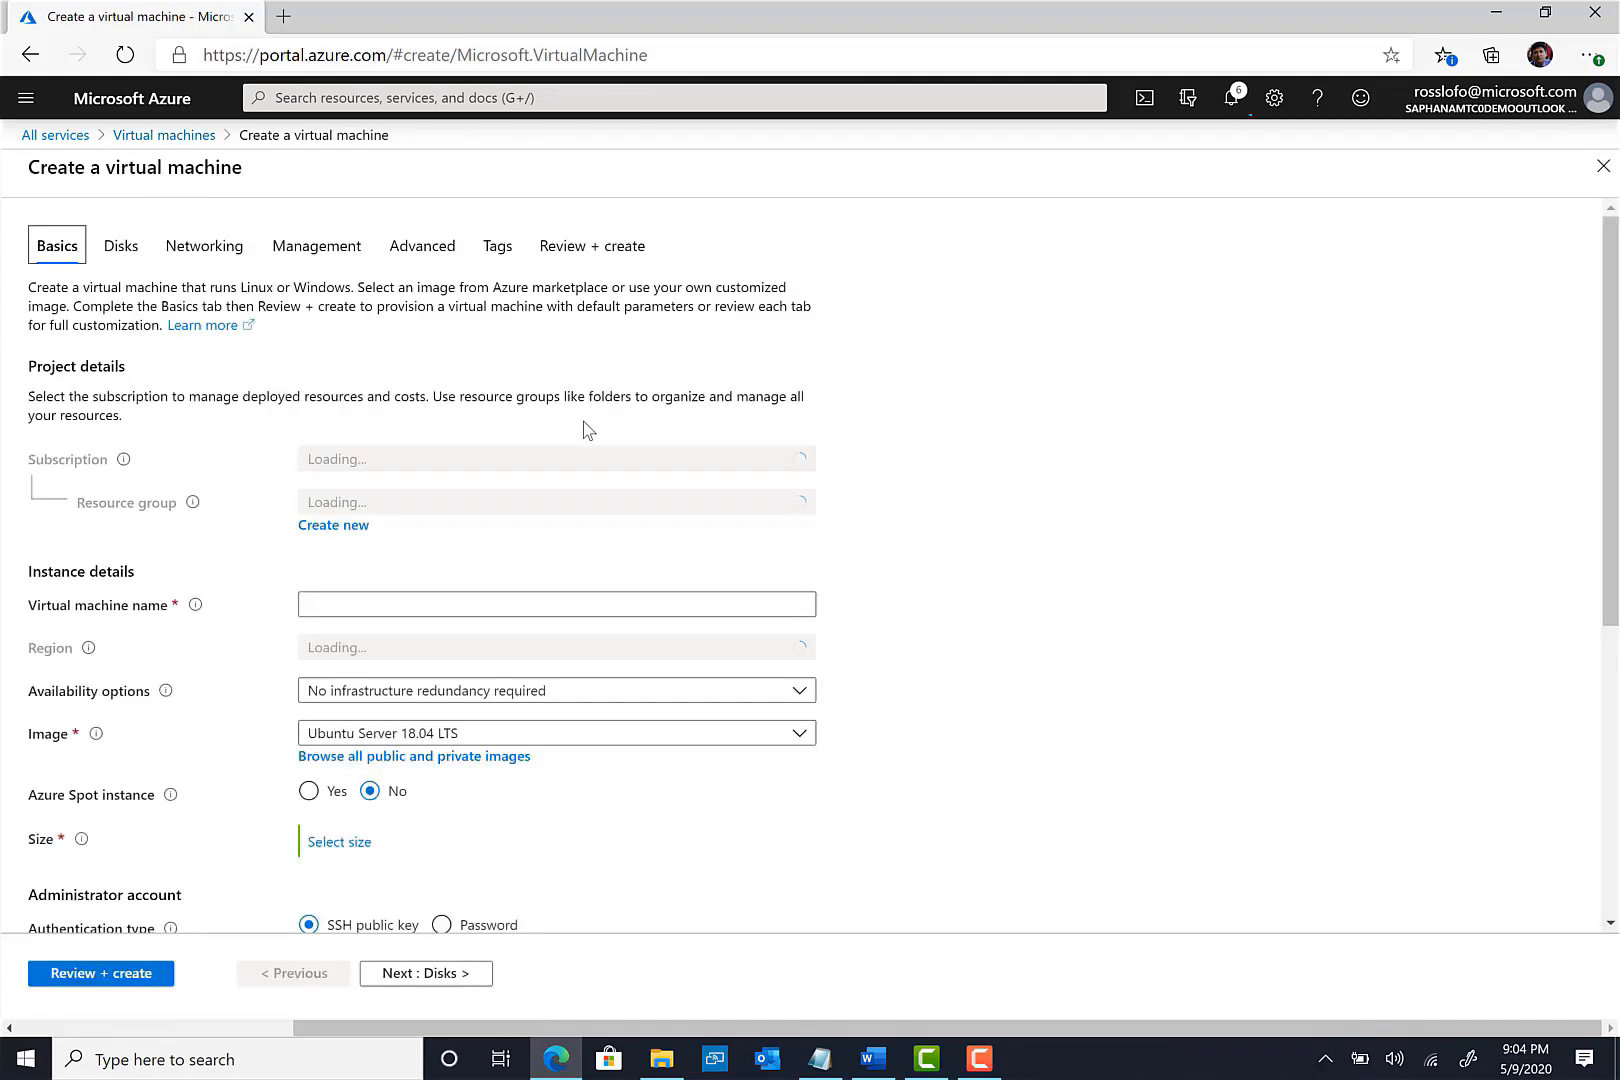
click(503, 502)
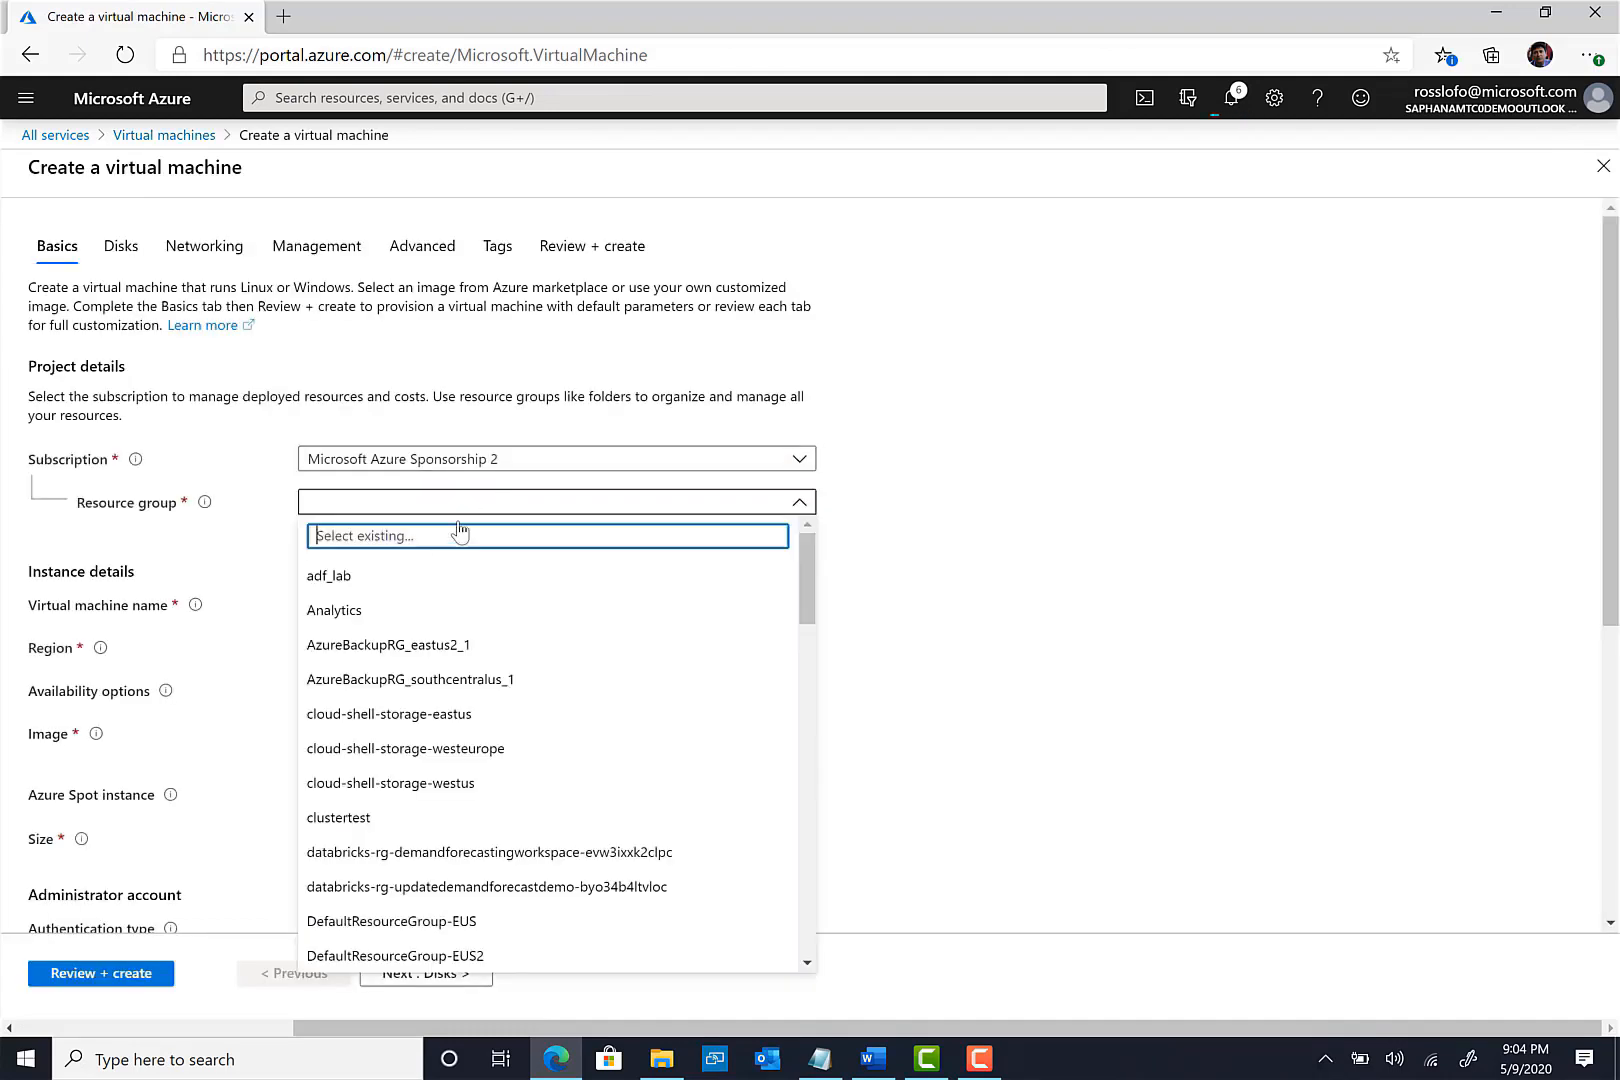
click(350, 583)
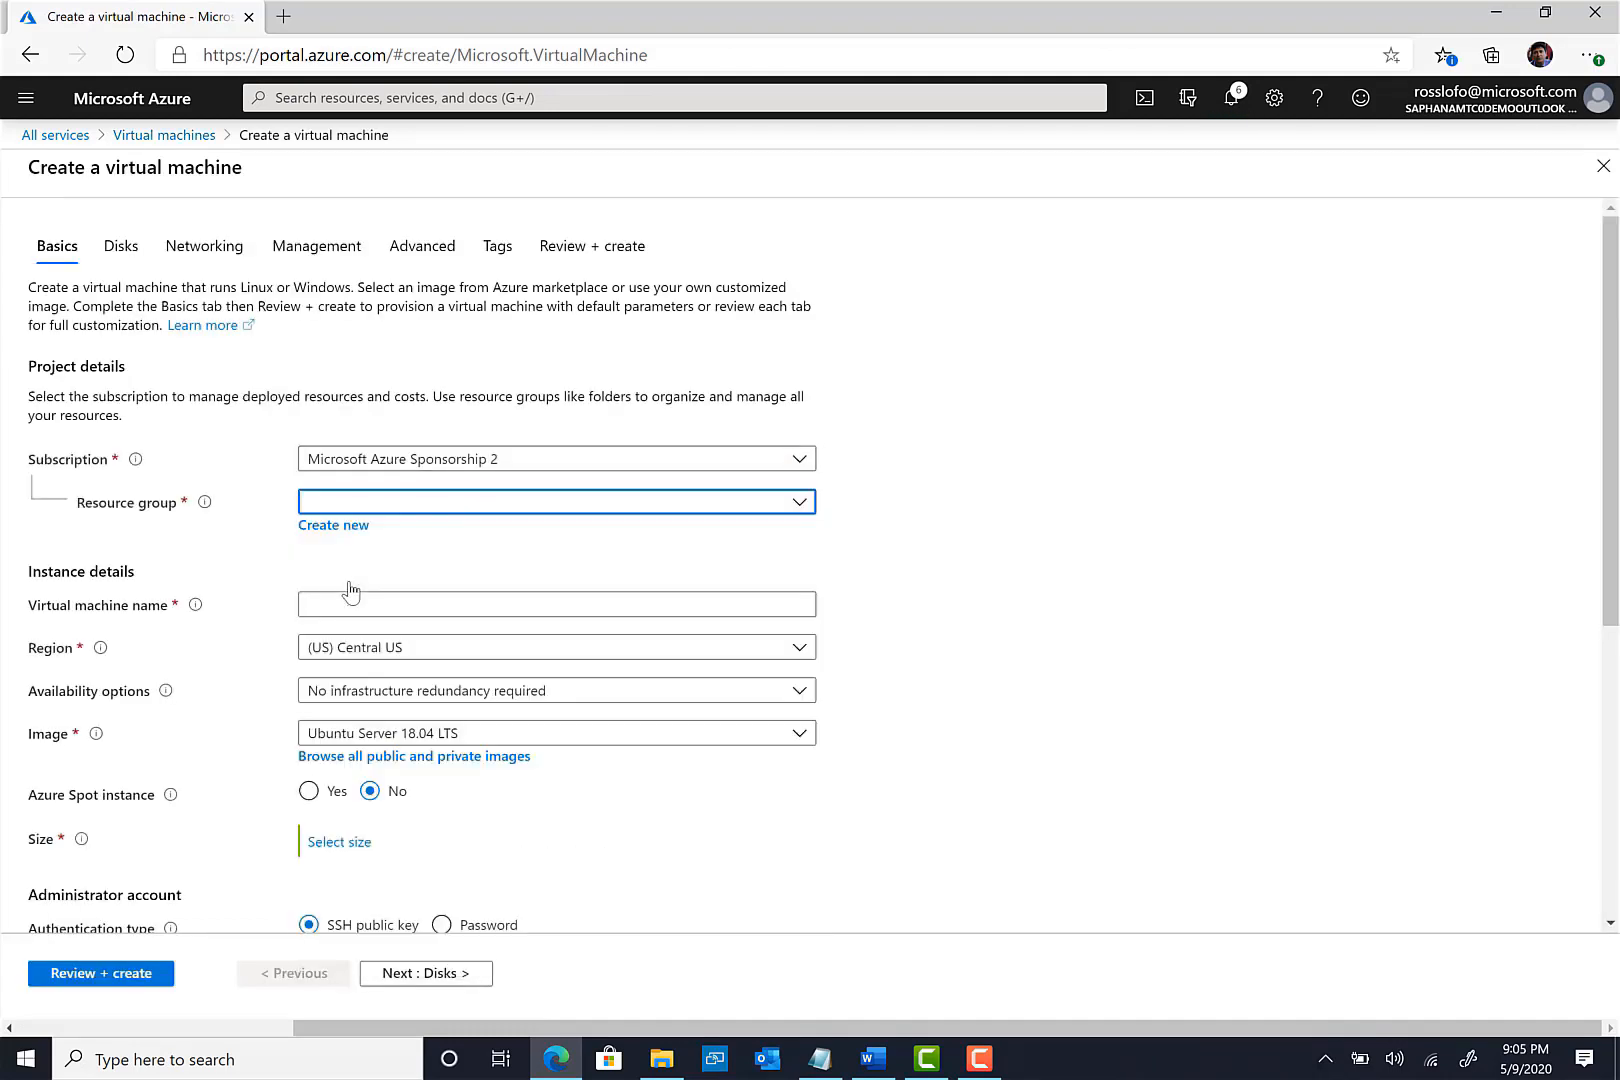
click(451, 599)
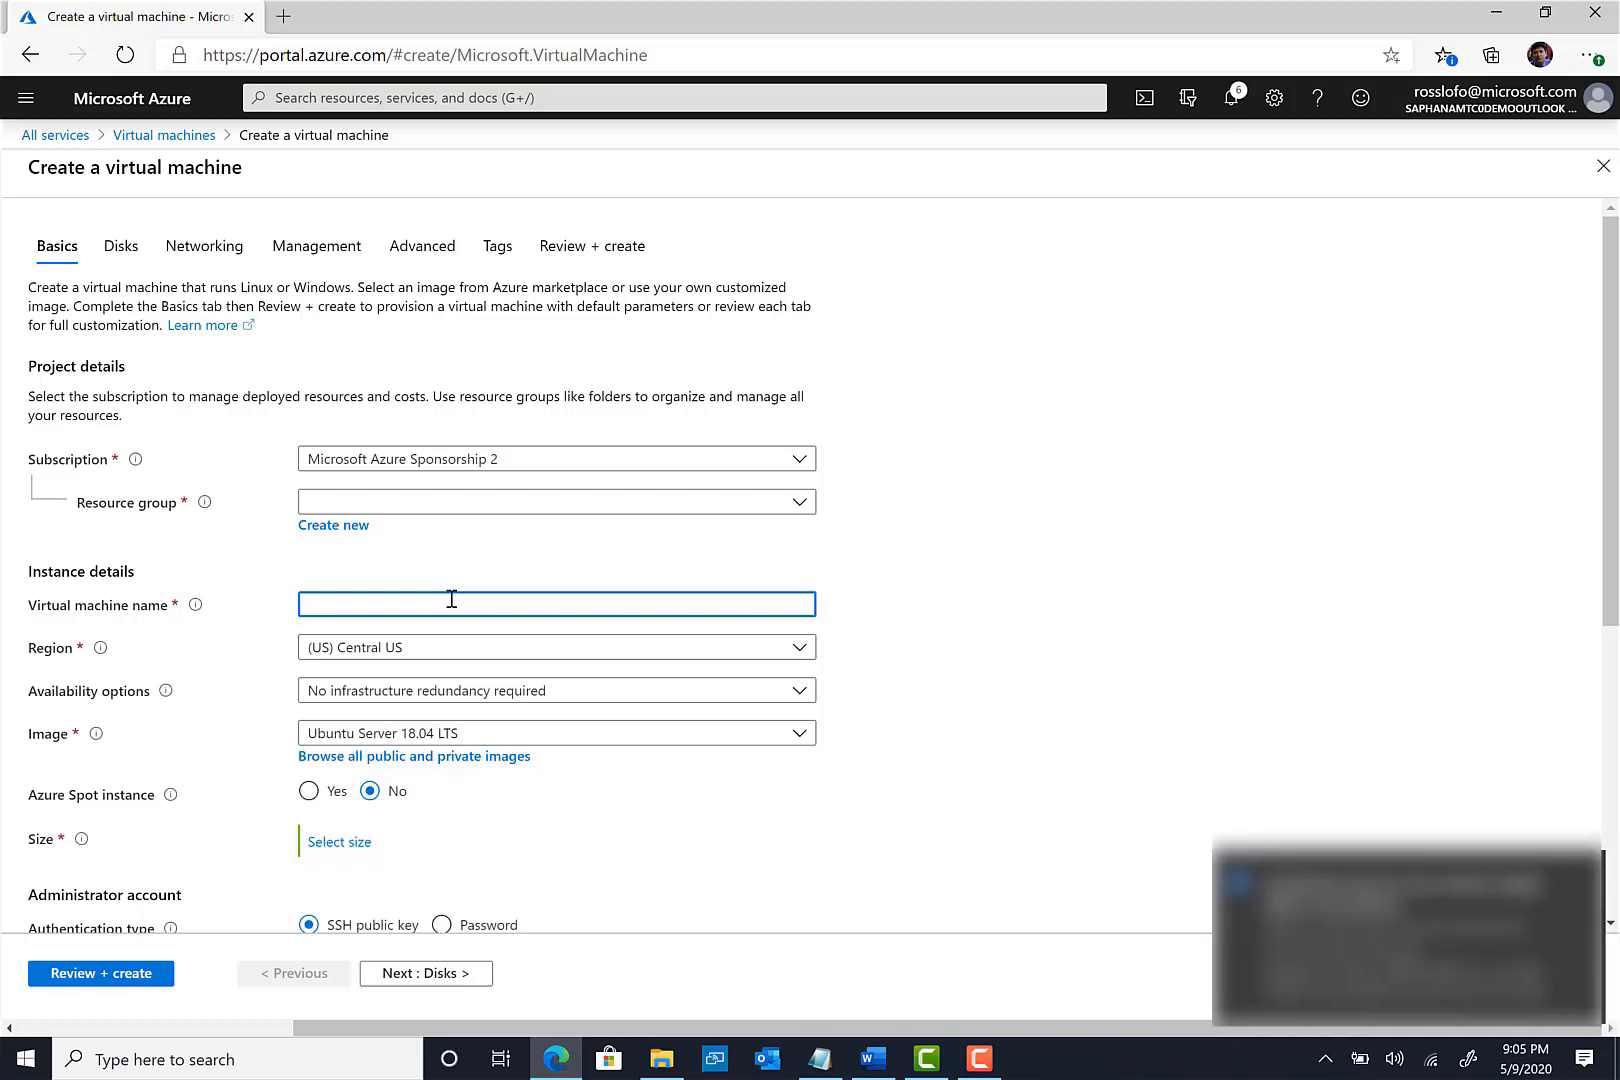
click(1579, 871)
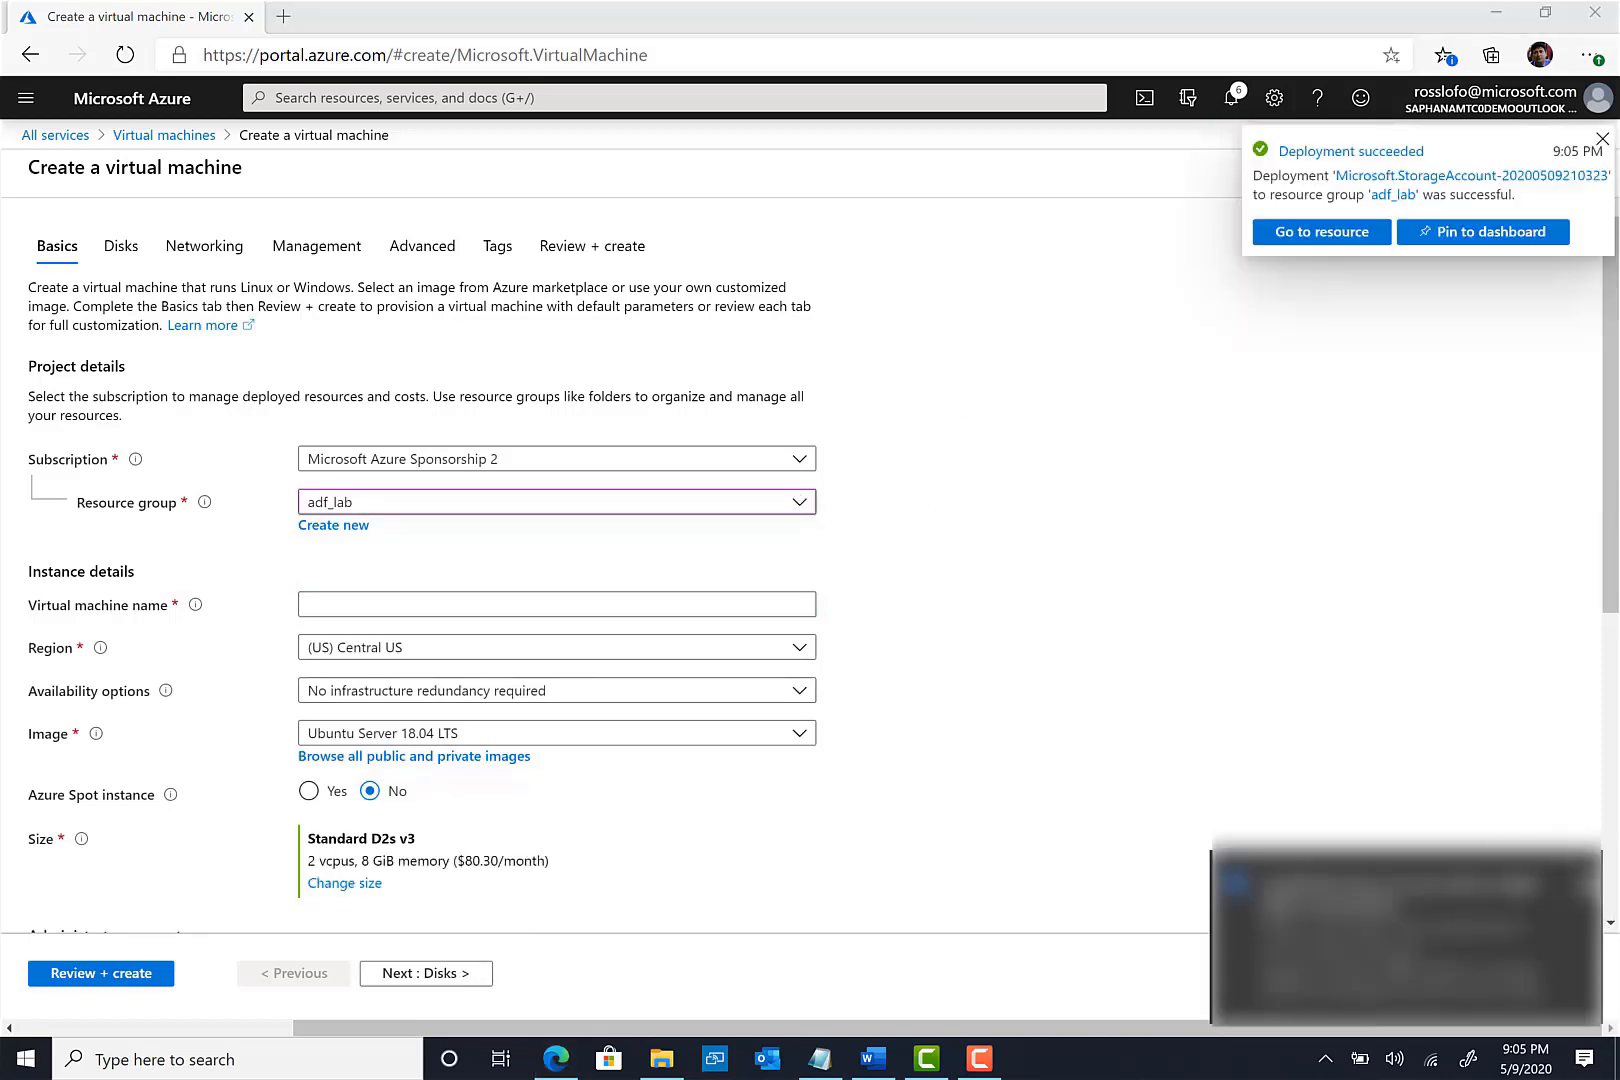
click(1576, 866)
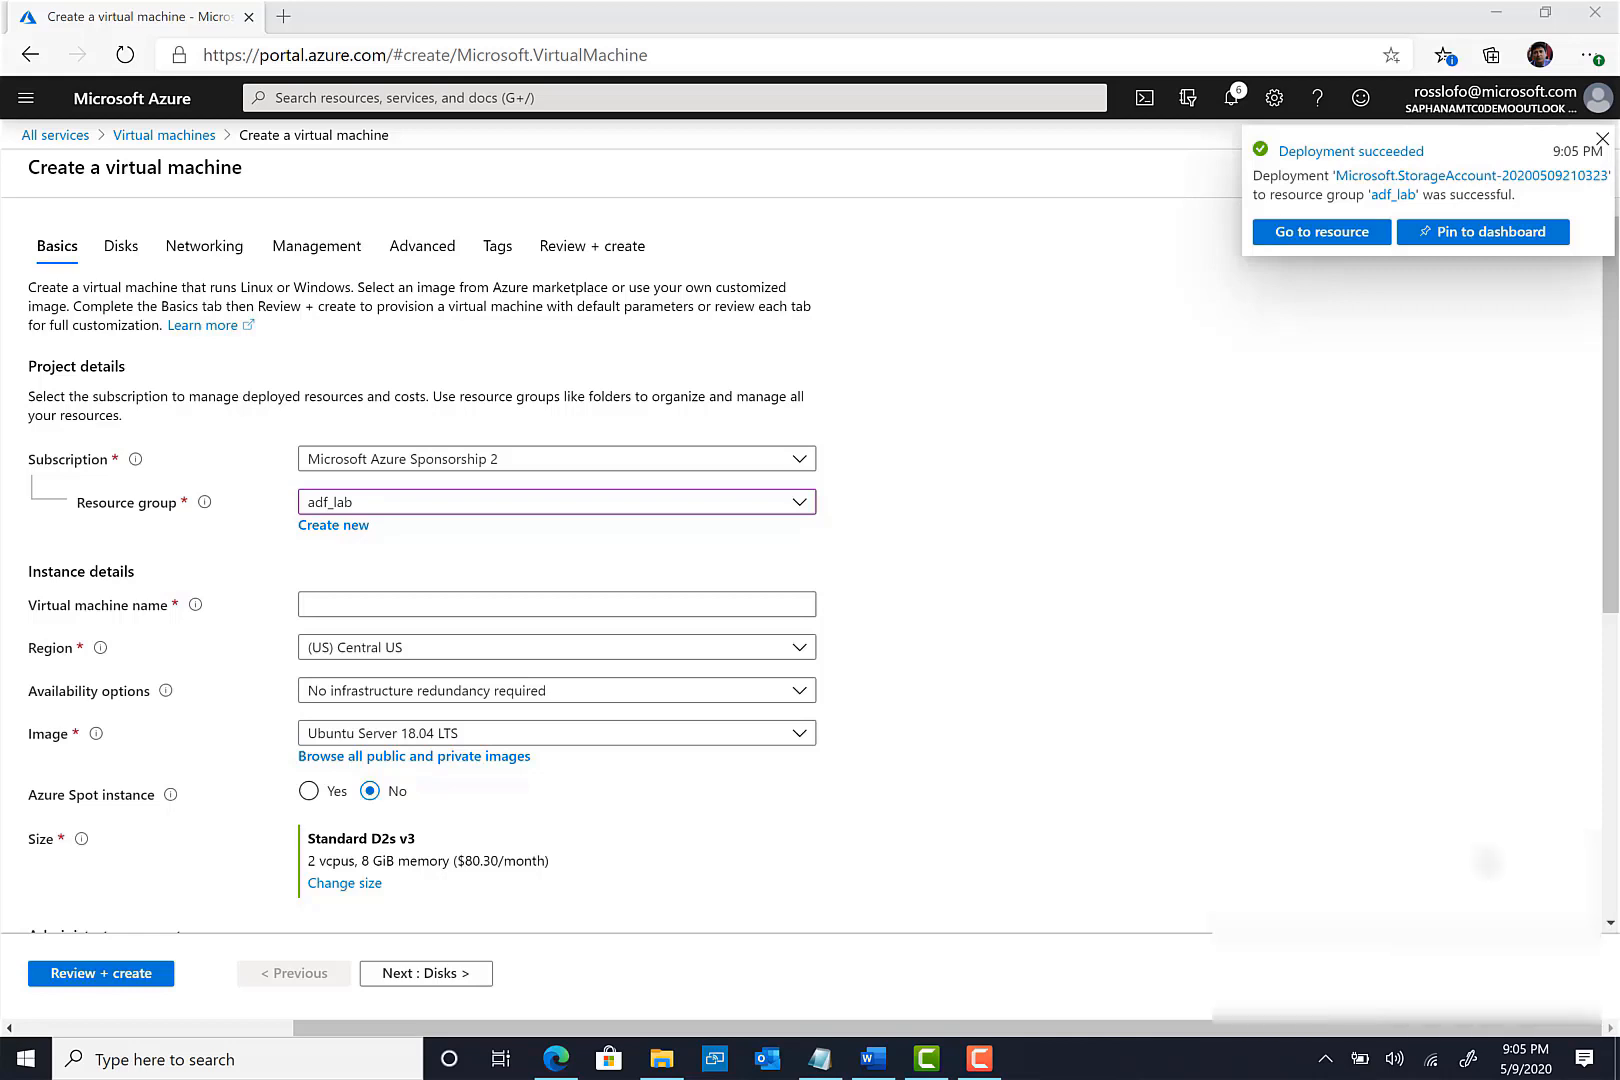
click(1602, 140)
- Name the VM adfvm, in East US 2, with the Windows Server 2016 Datacenter image
click(404, 606)
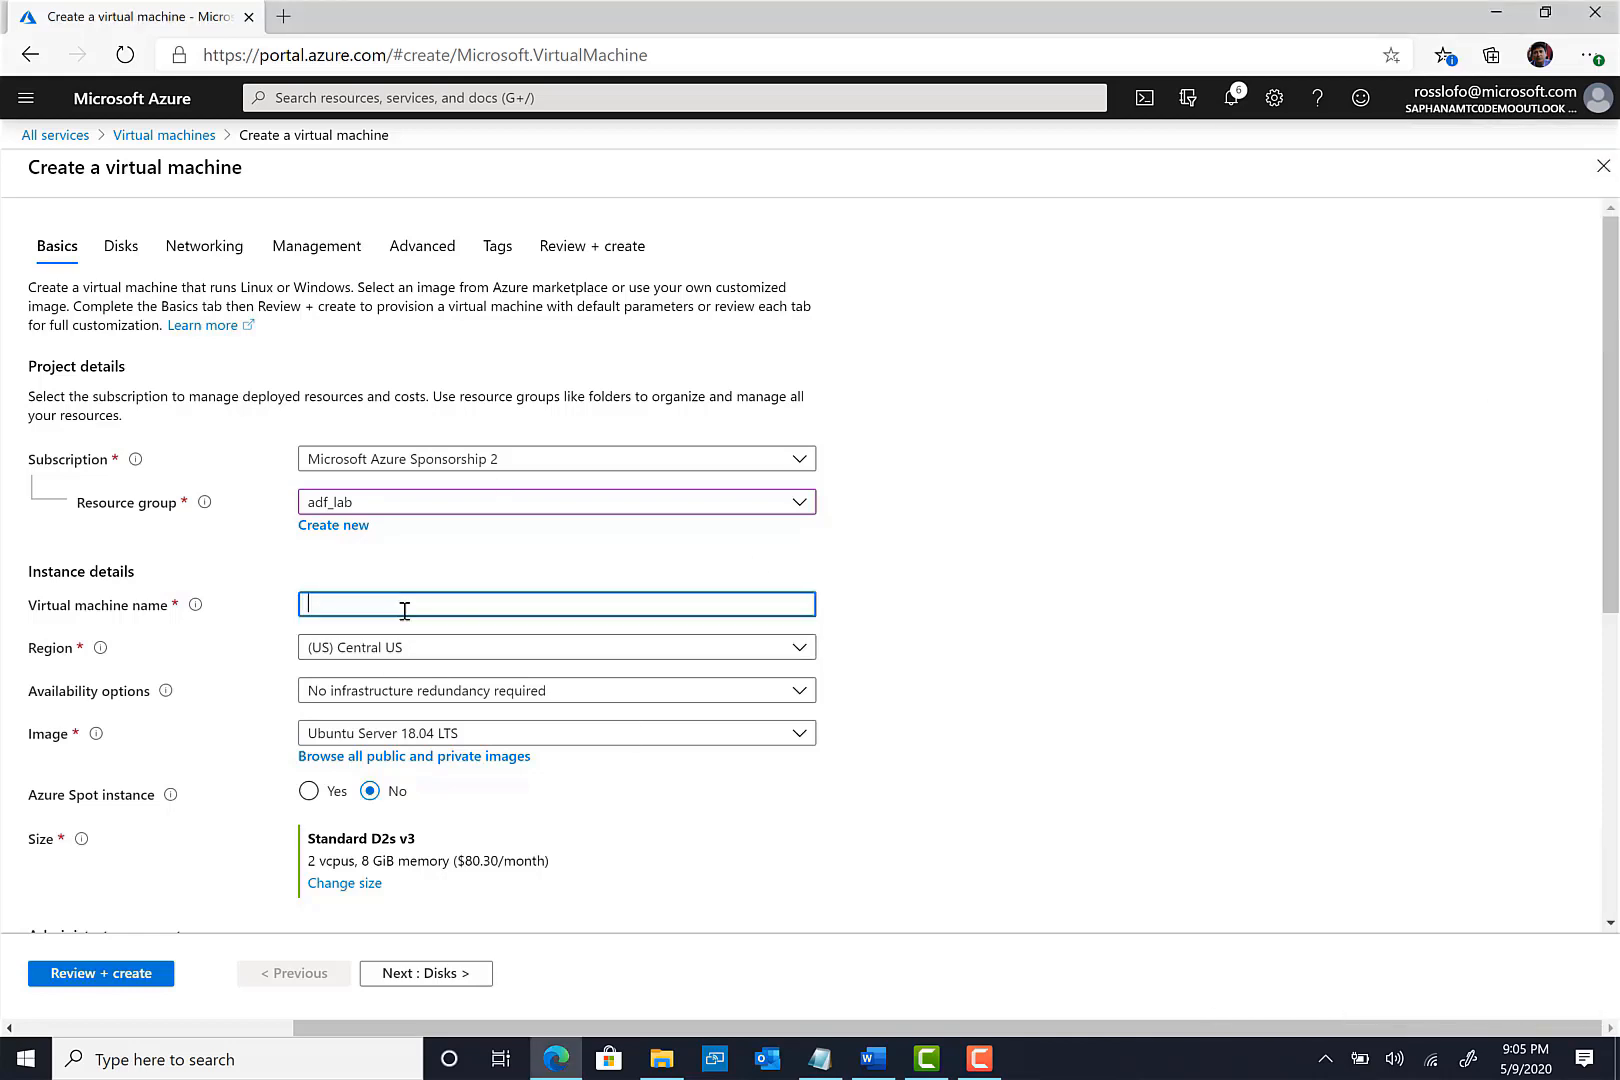
text(adfvm)
click(474, 650)
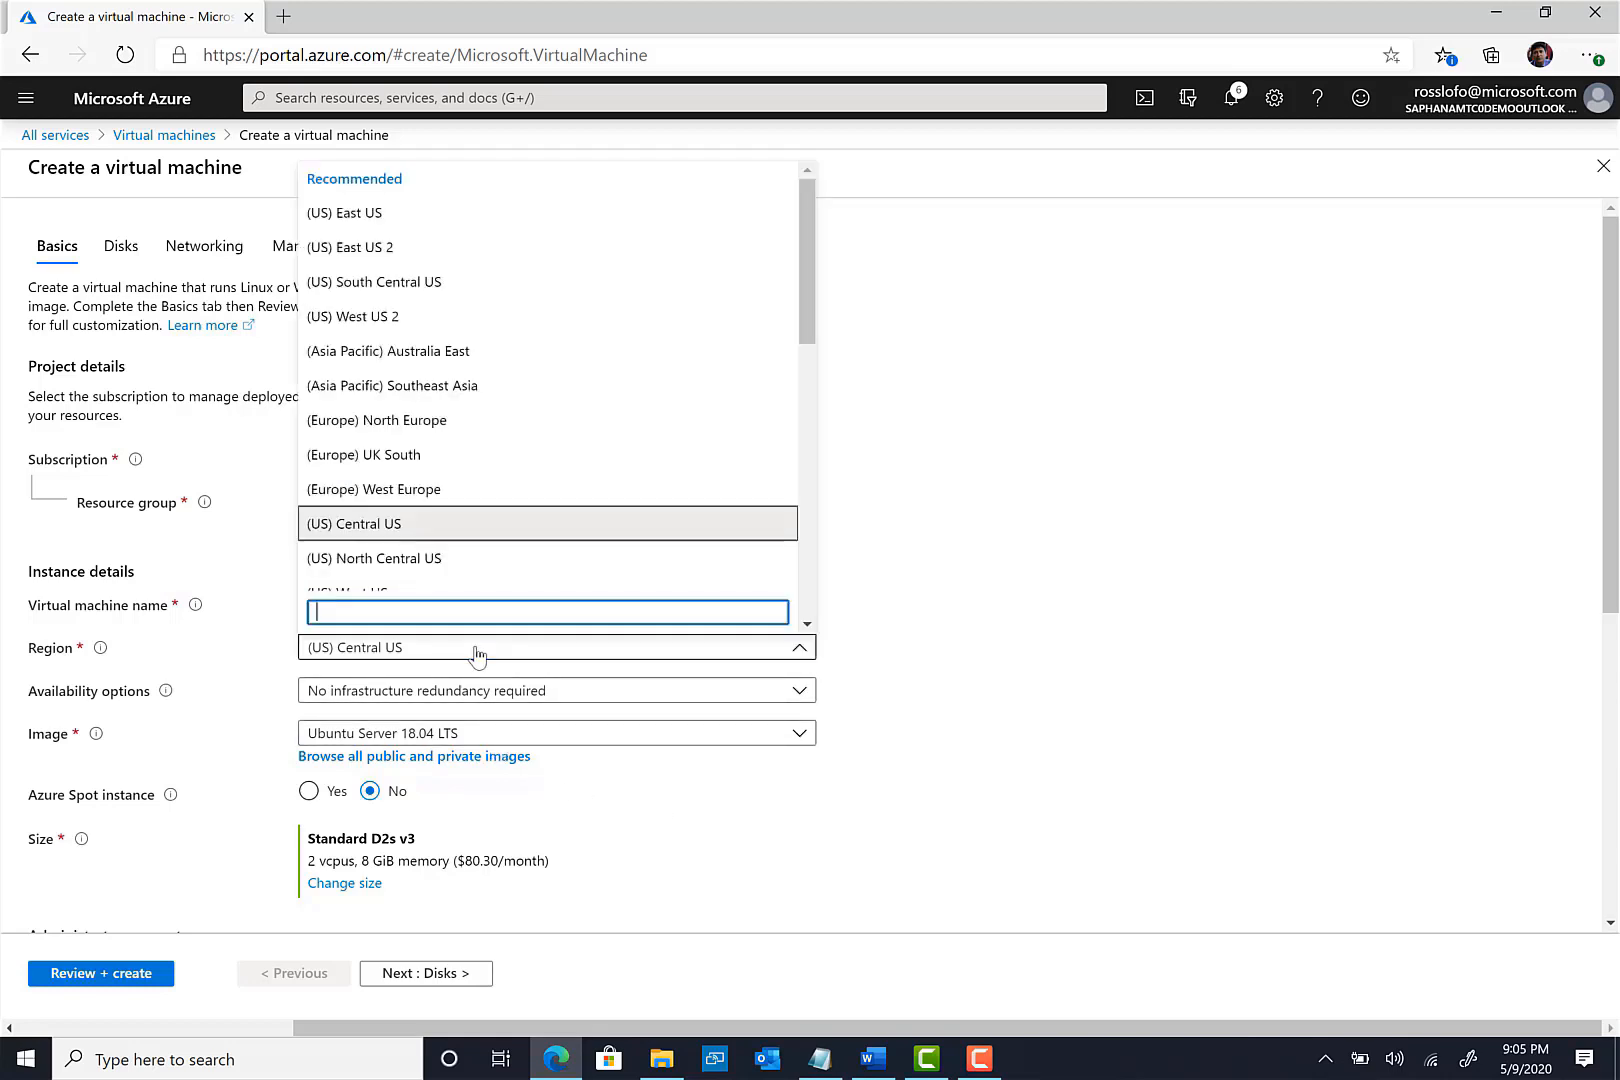
click(384, 250)
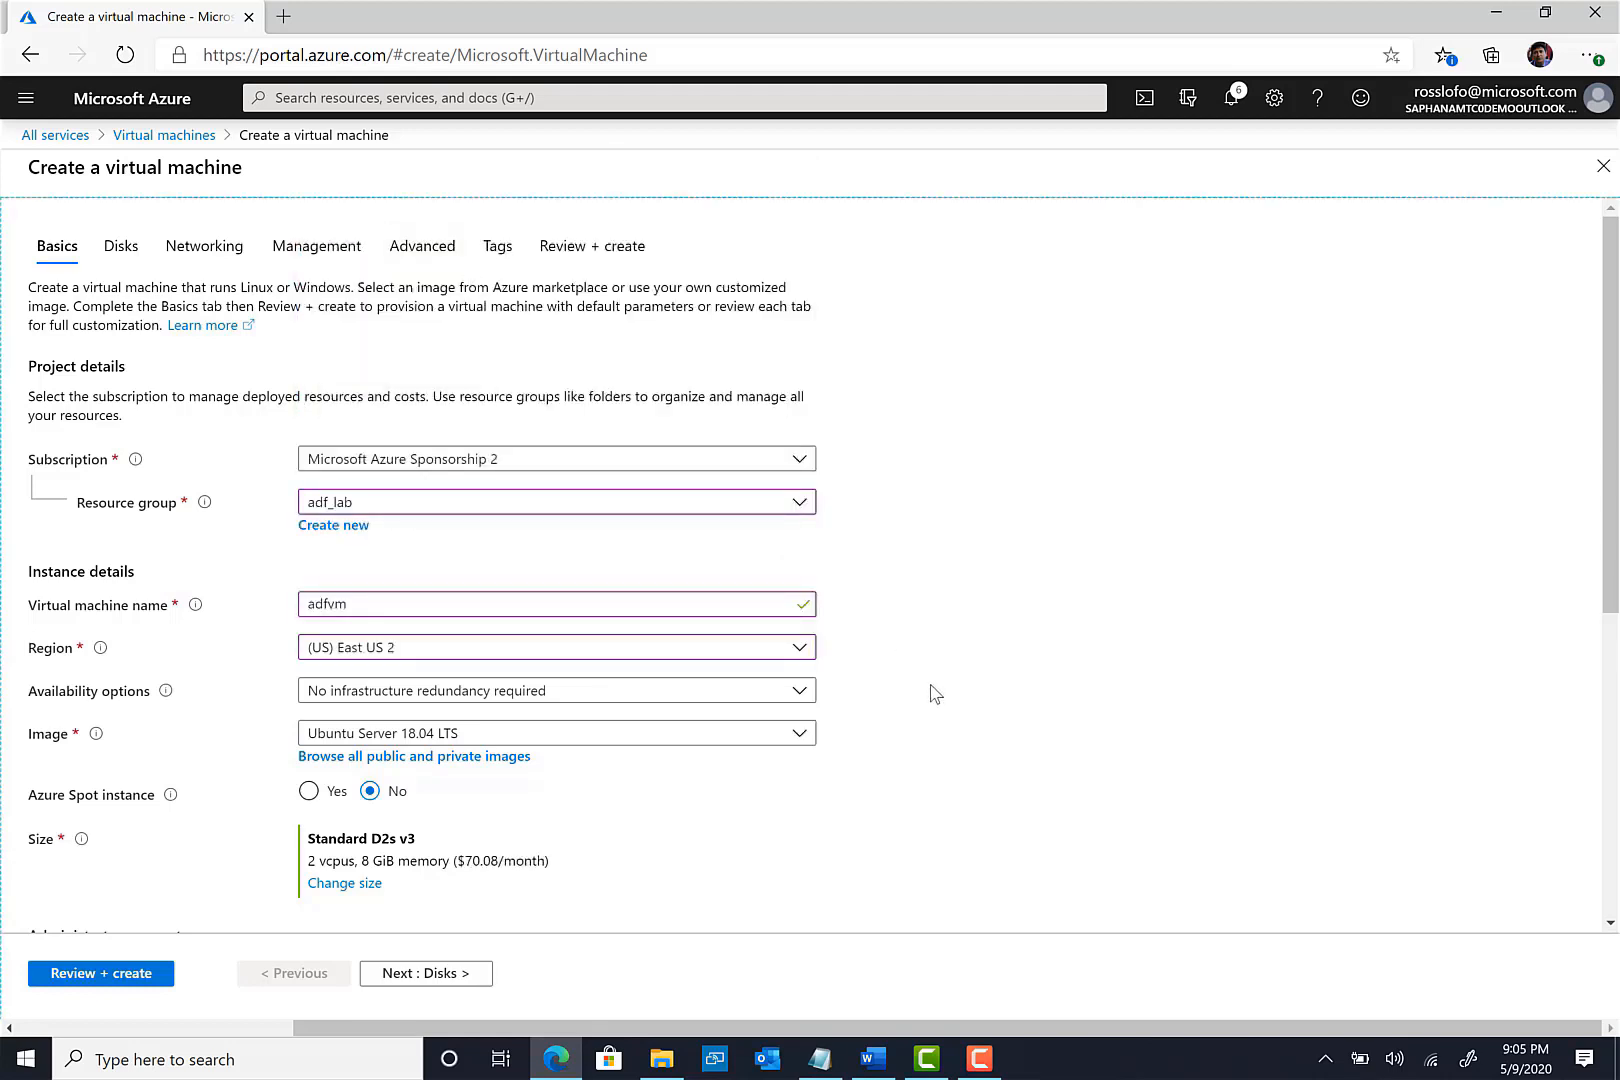
click(438, 735)
click(446, 634)
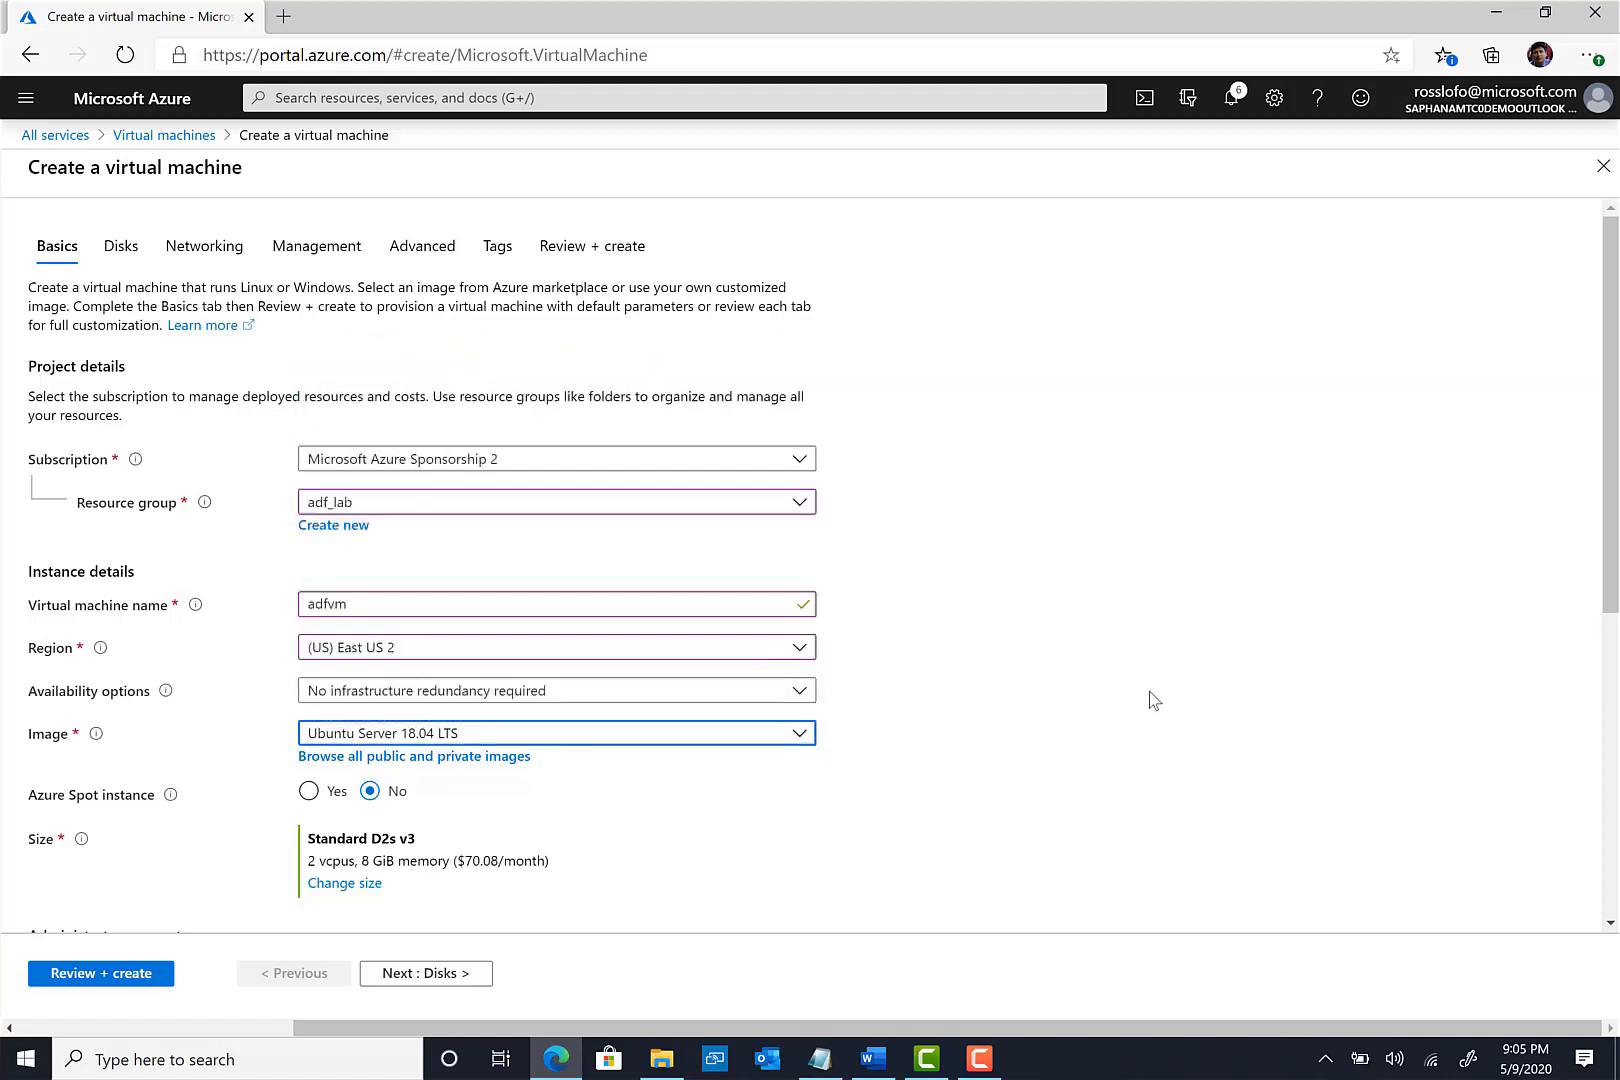
scroll(1070, 717, down, 1)
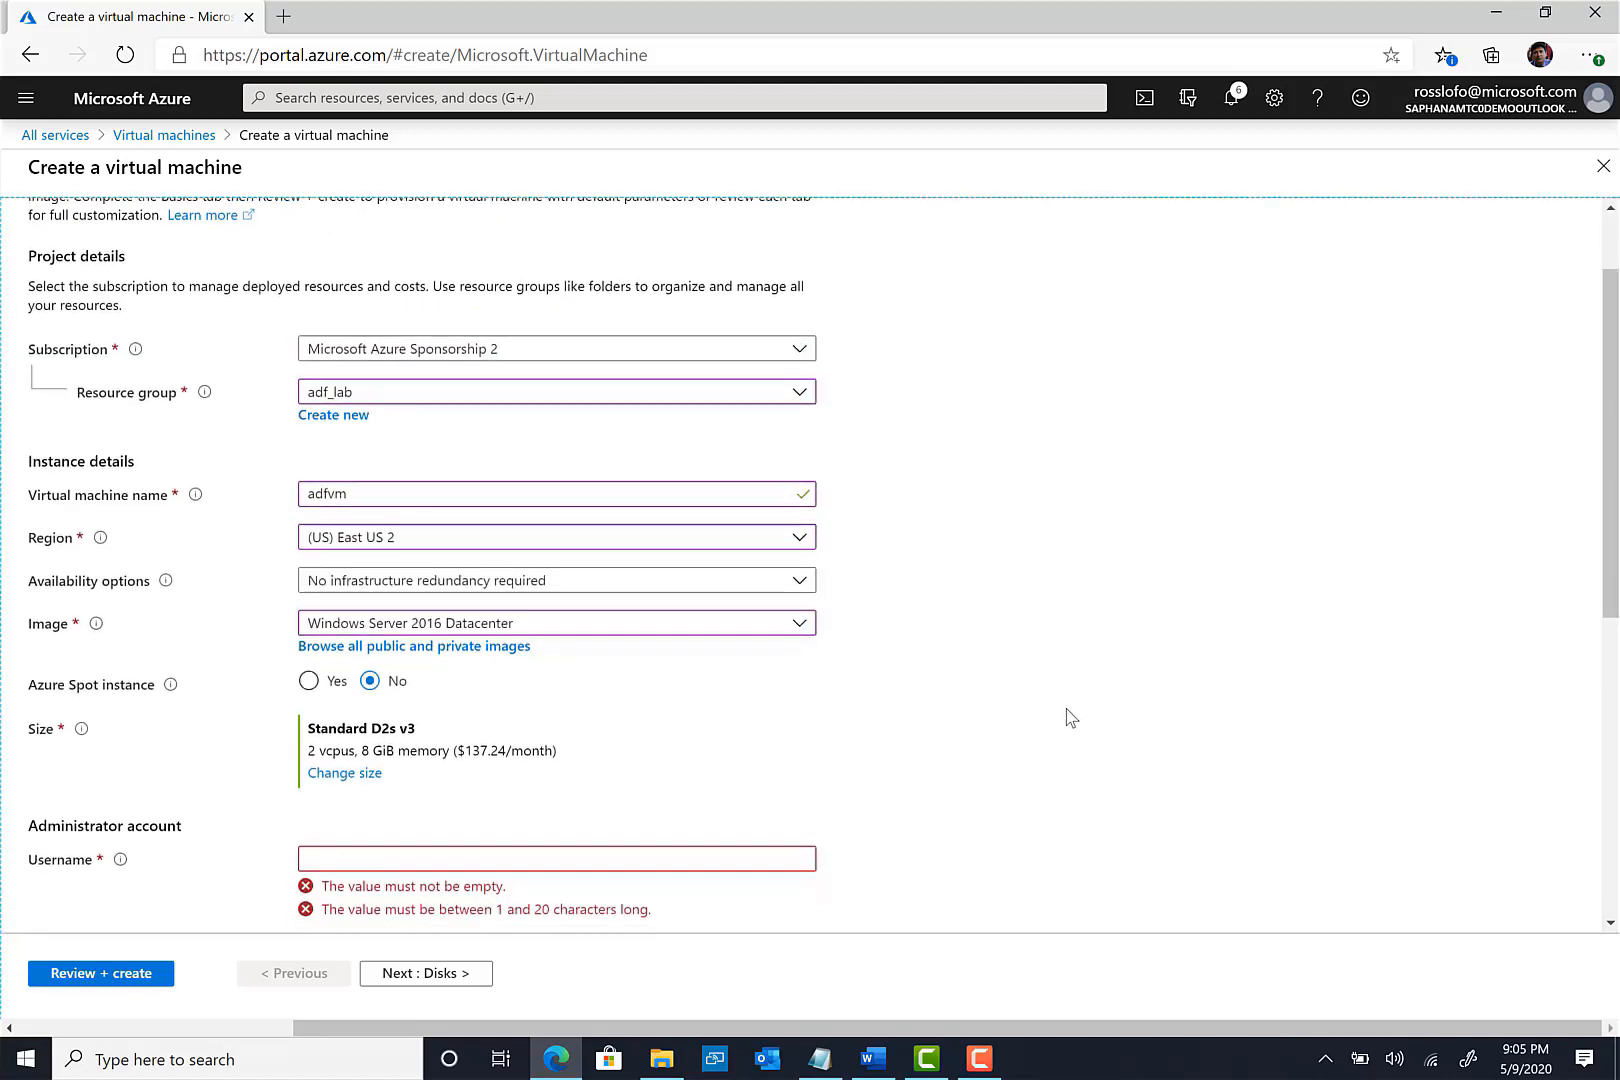
scroll(1070, 717, down, 2)
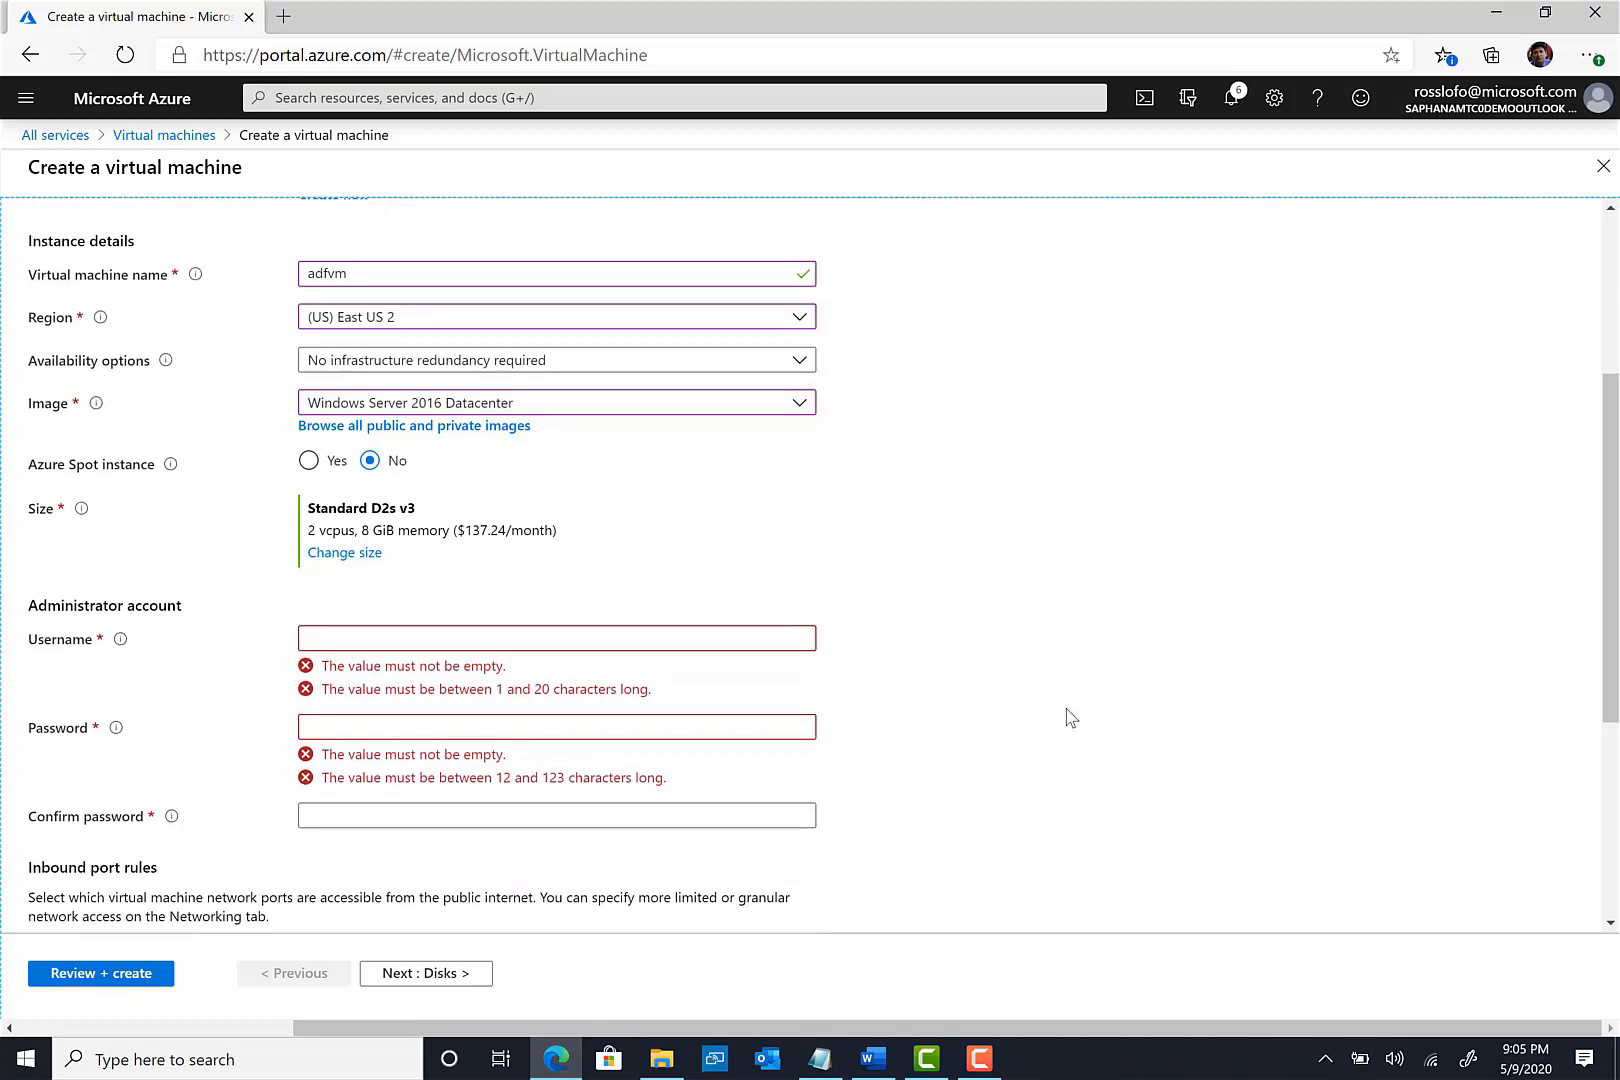
- Change the VM size to D4_v3 (4 vCPUs, 16 GiB memory)
click(345, 553)
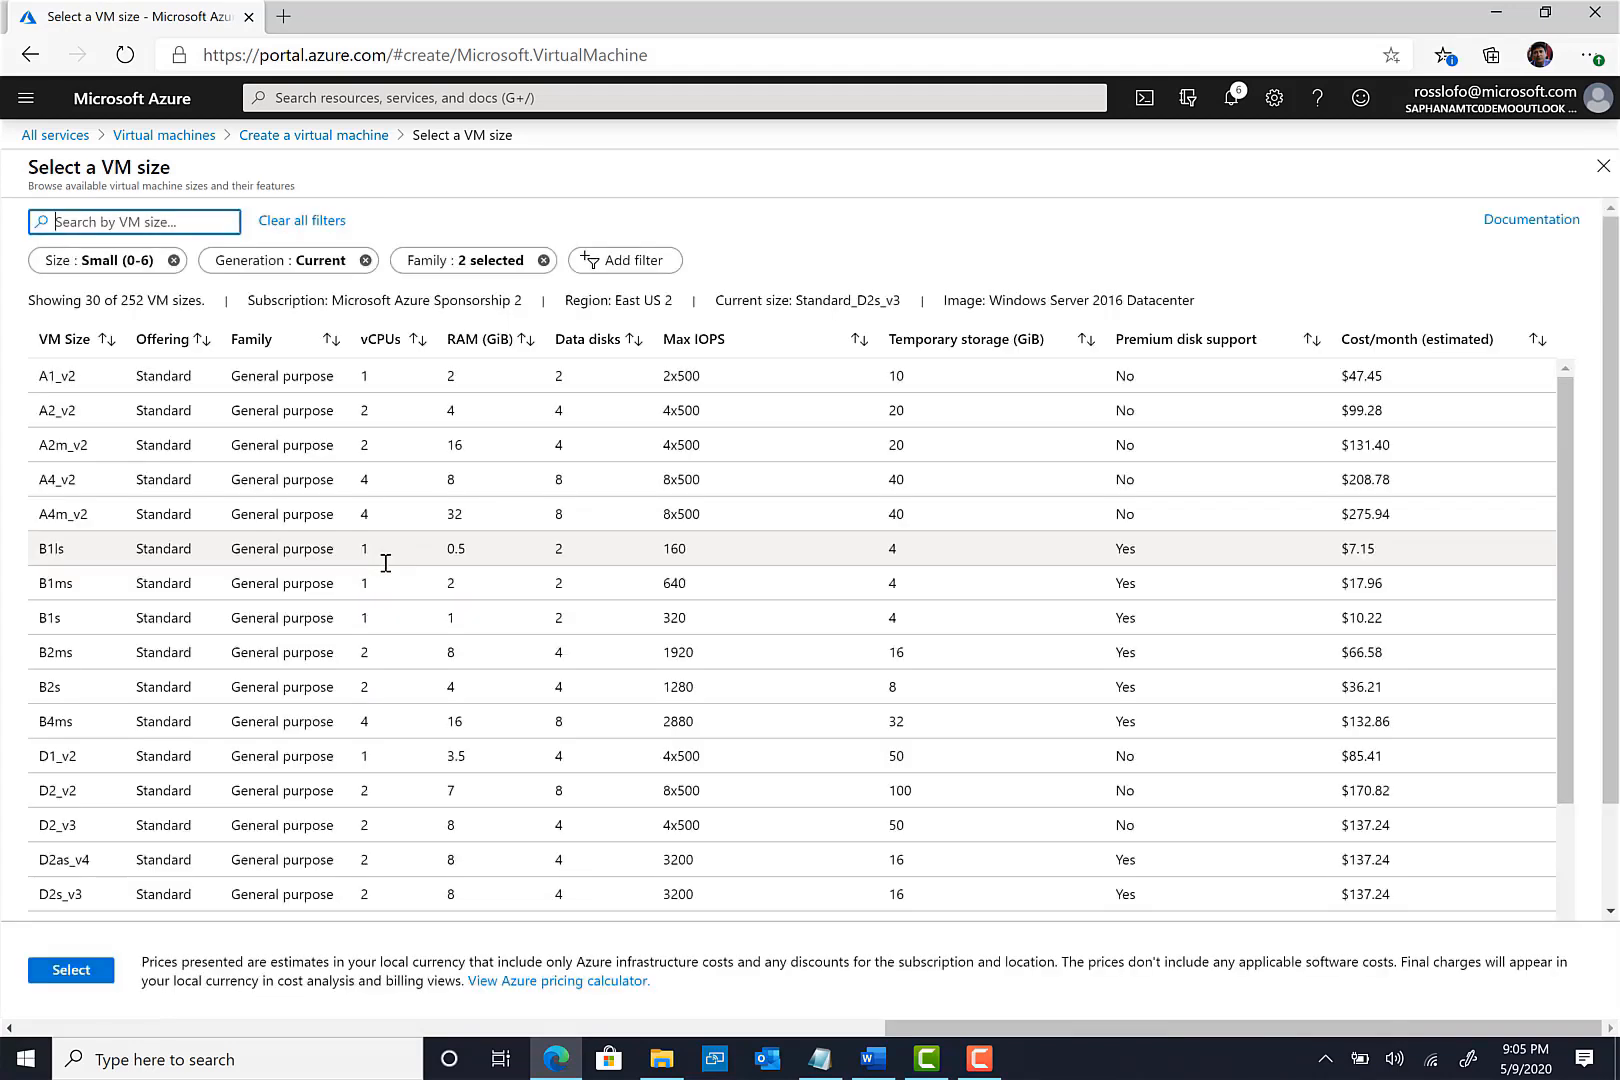
scroll(316, 824, down, 1)
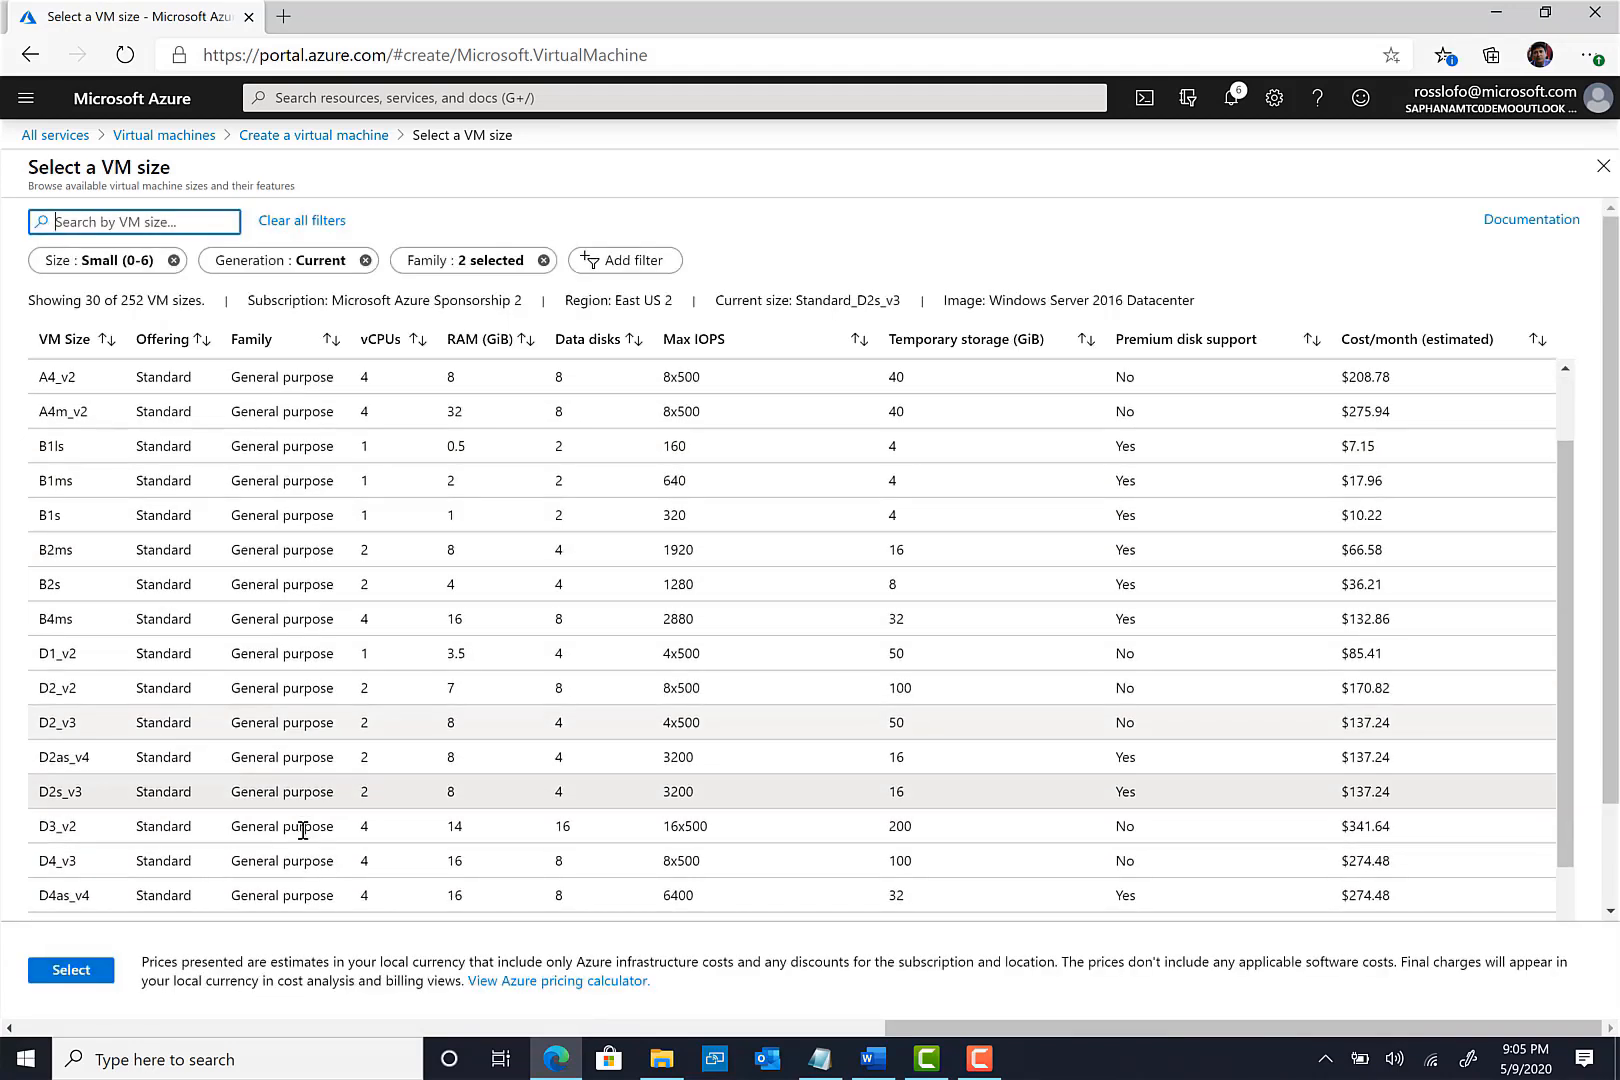
scroll(305, 828, down, 1)
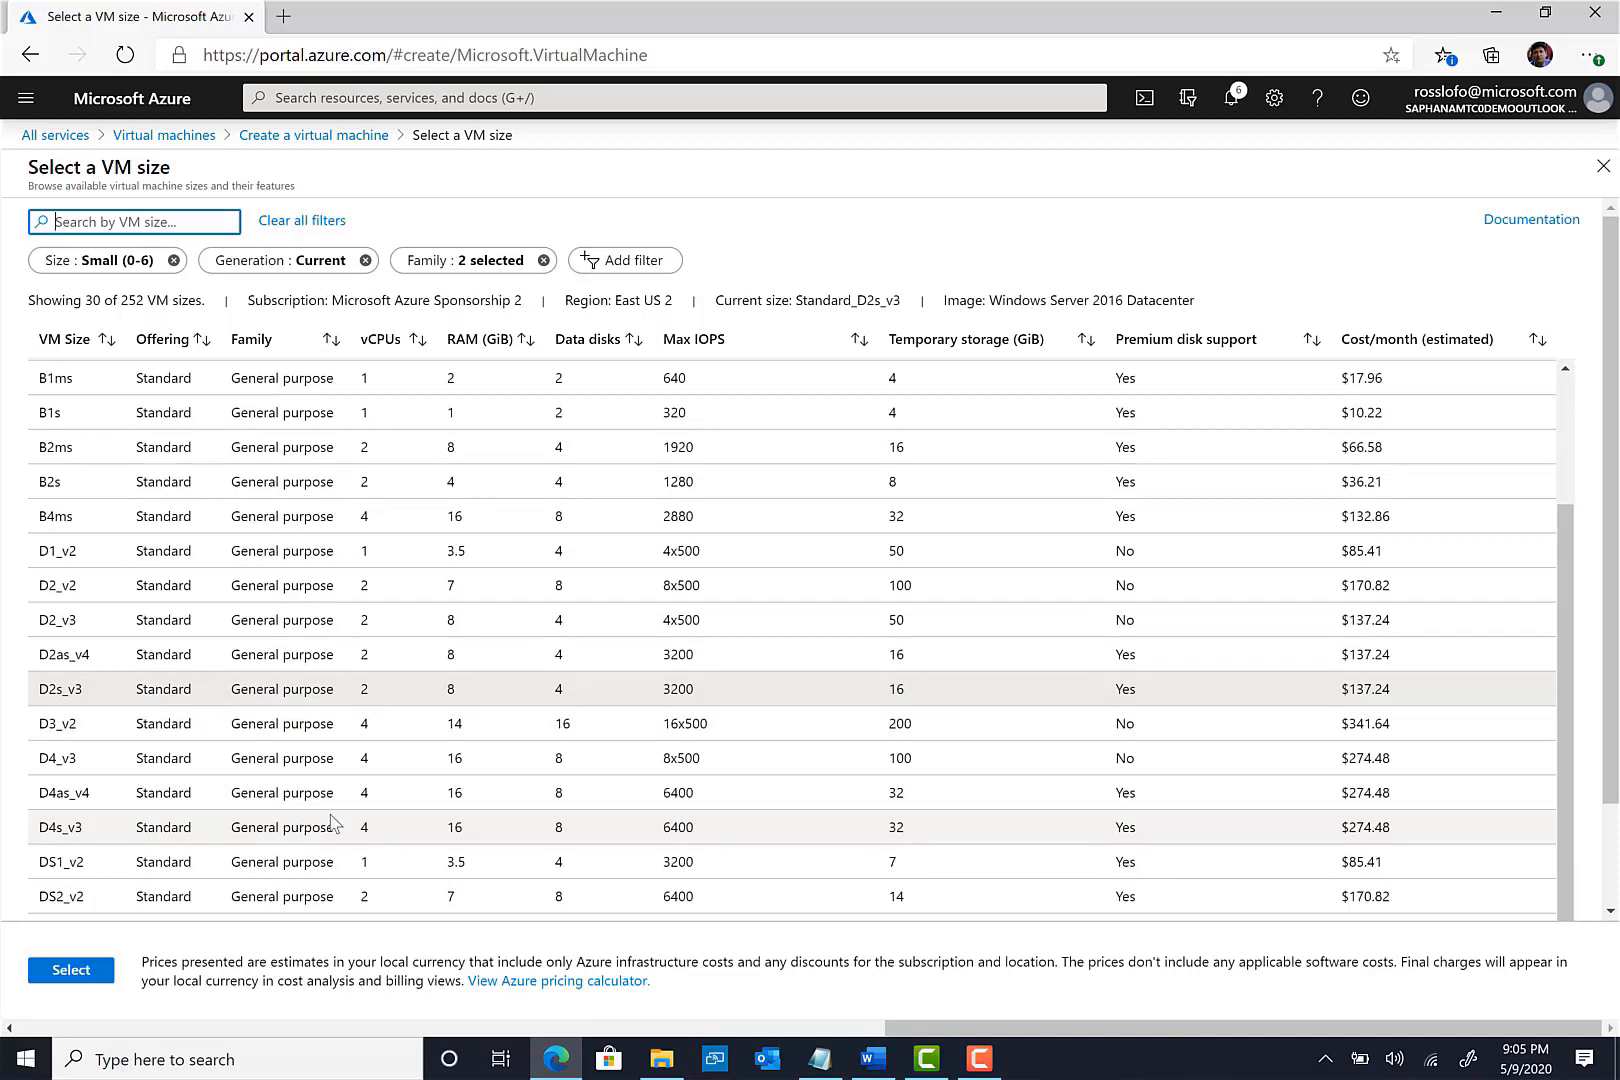
click(66, 768)
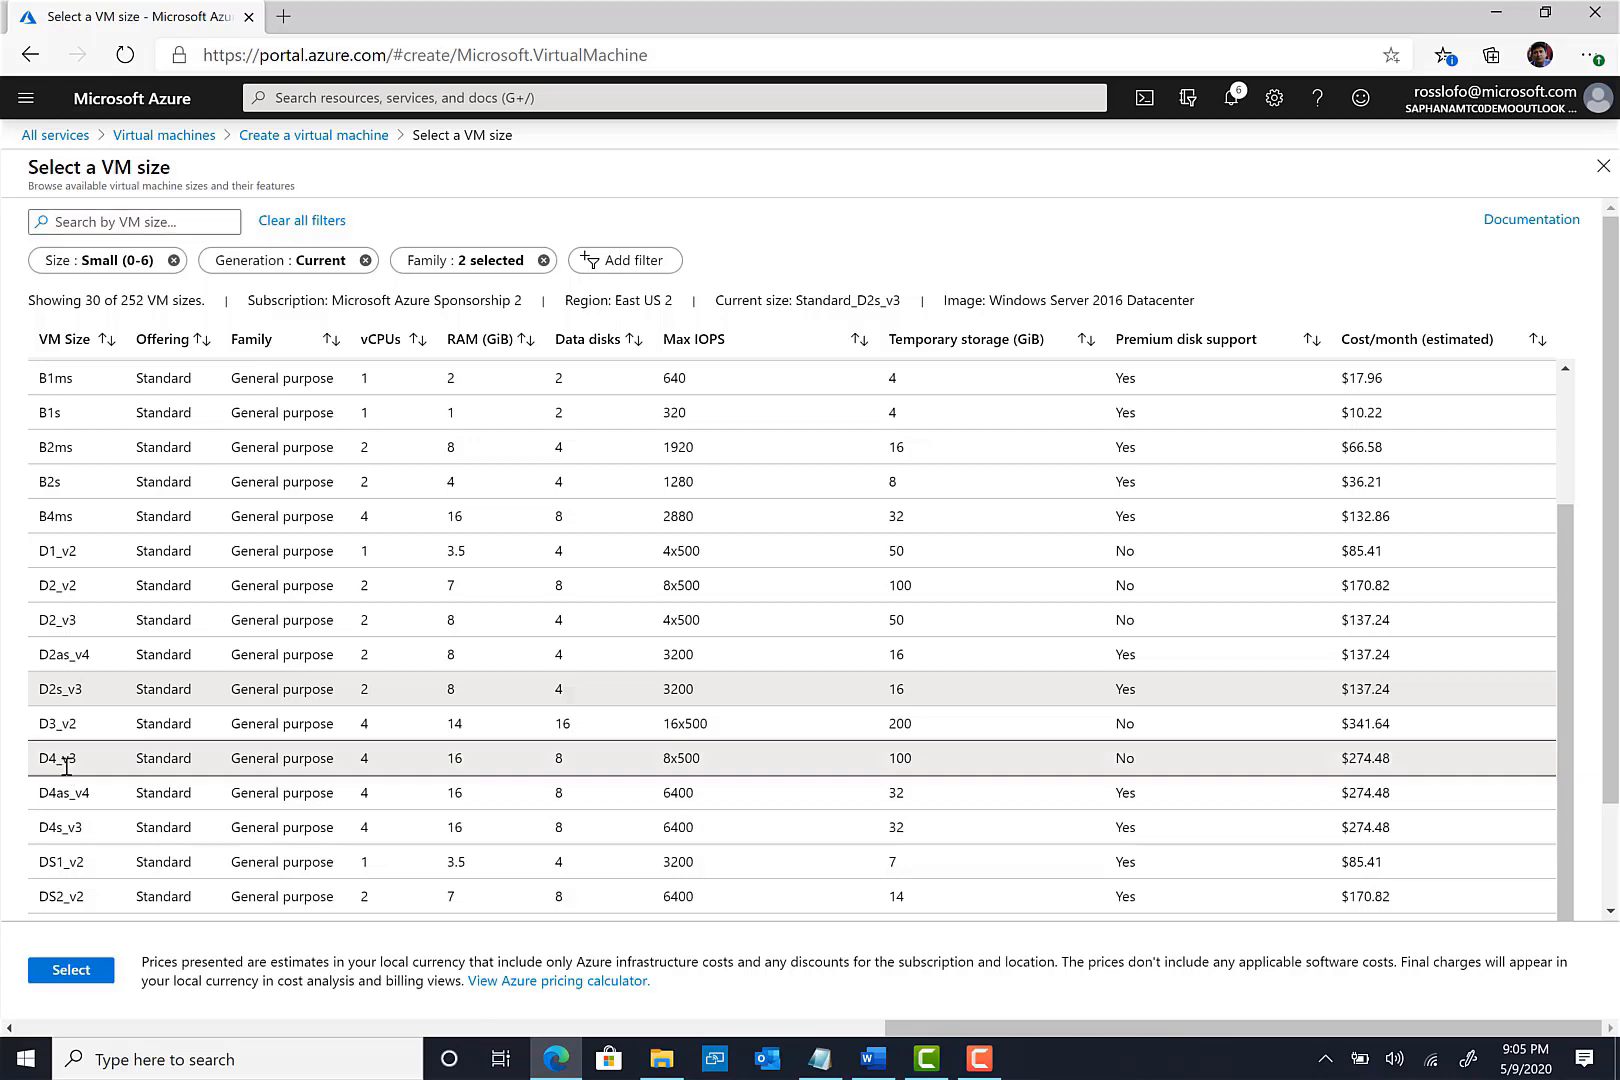
click(71, 970)
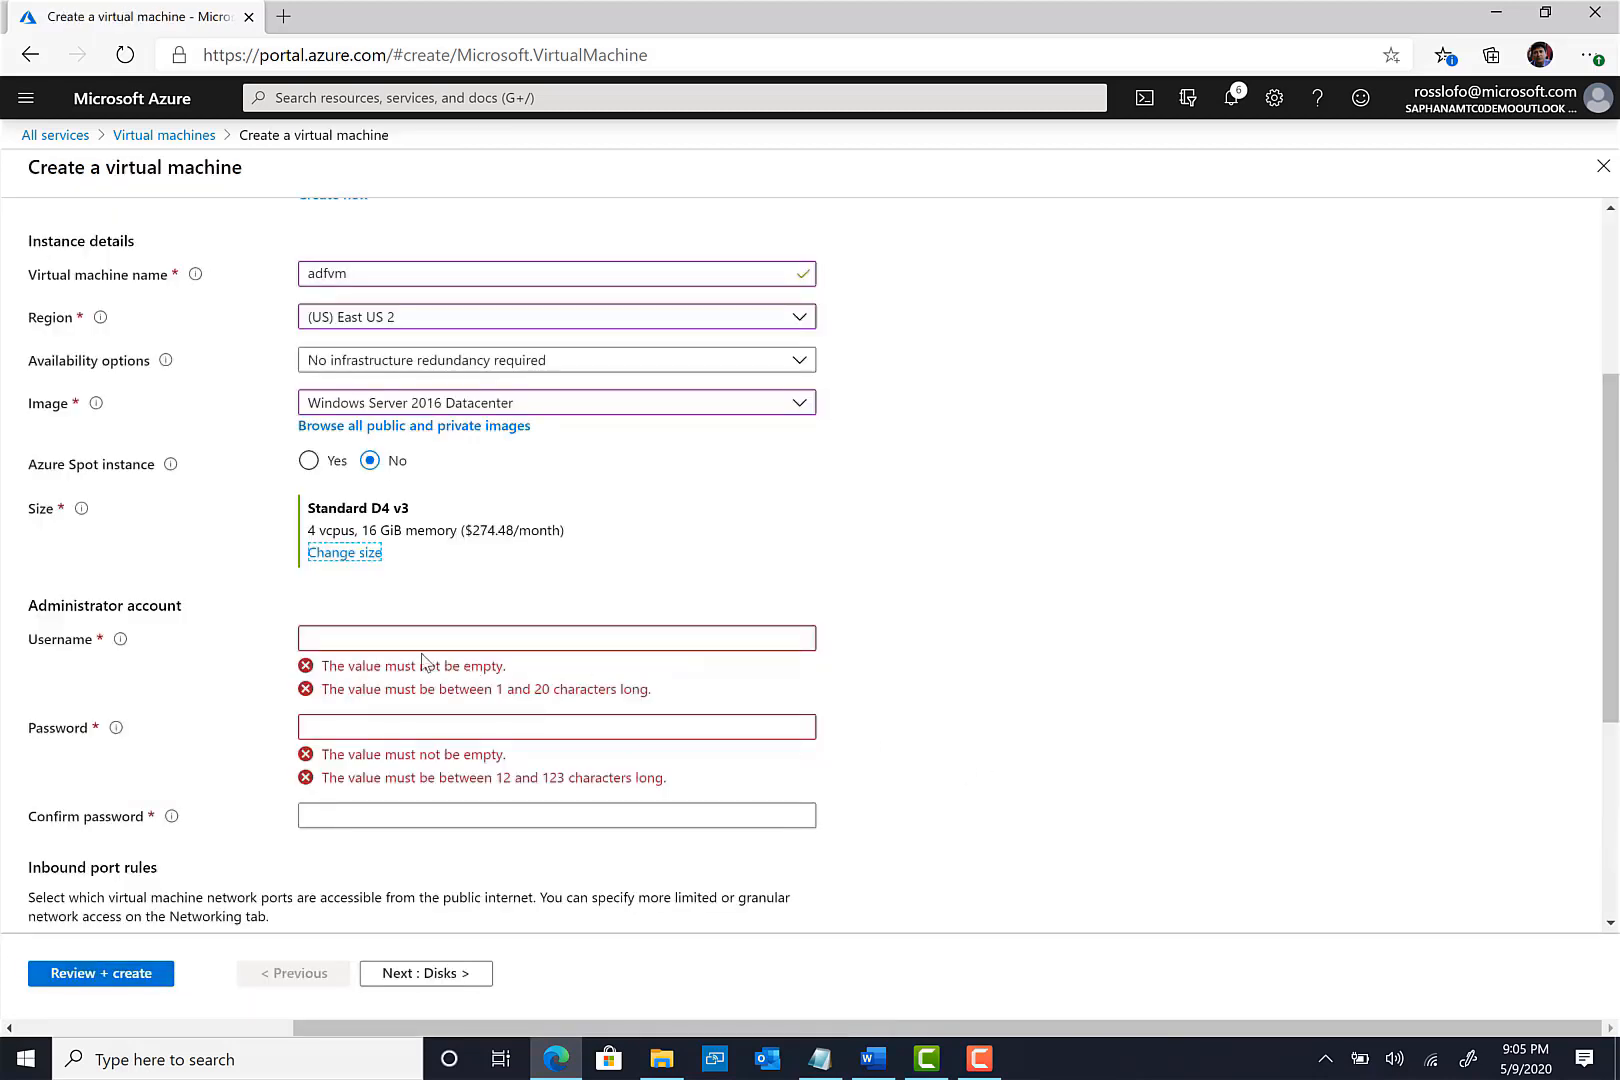
- Enter the administrator username, password and password confirmation for the VM
click(375, 633)
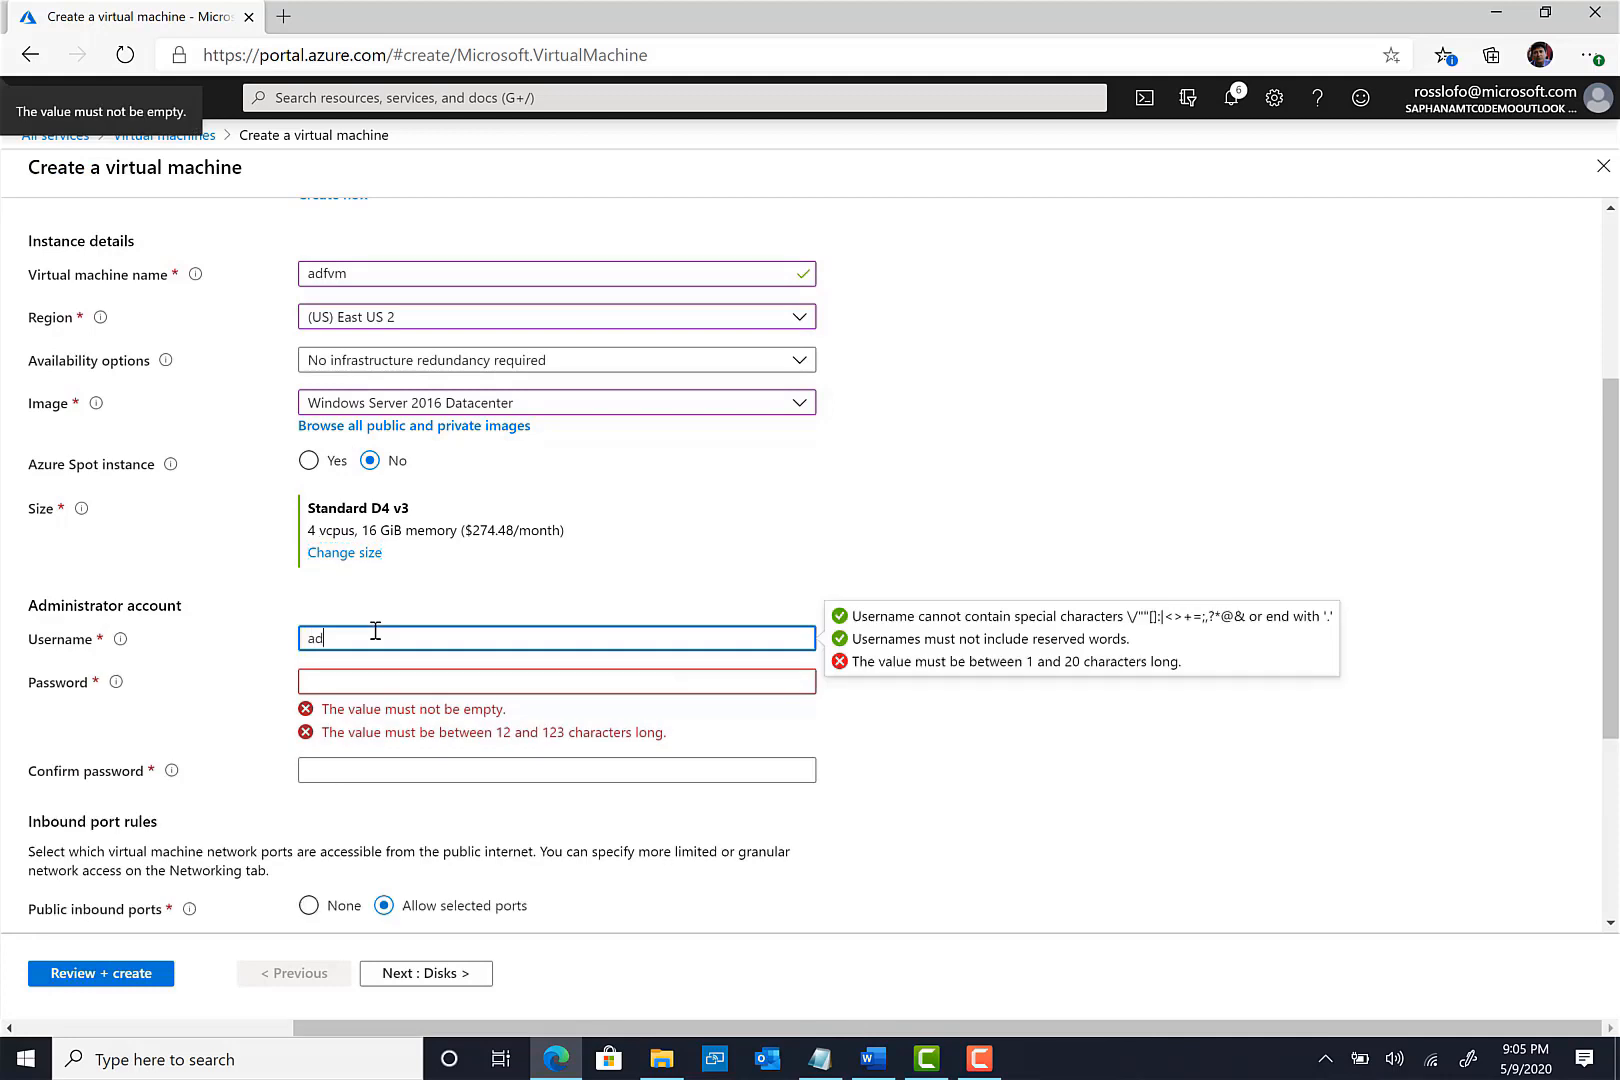
text(adfadmin)
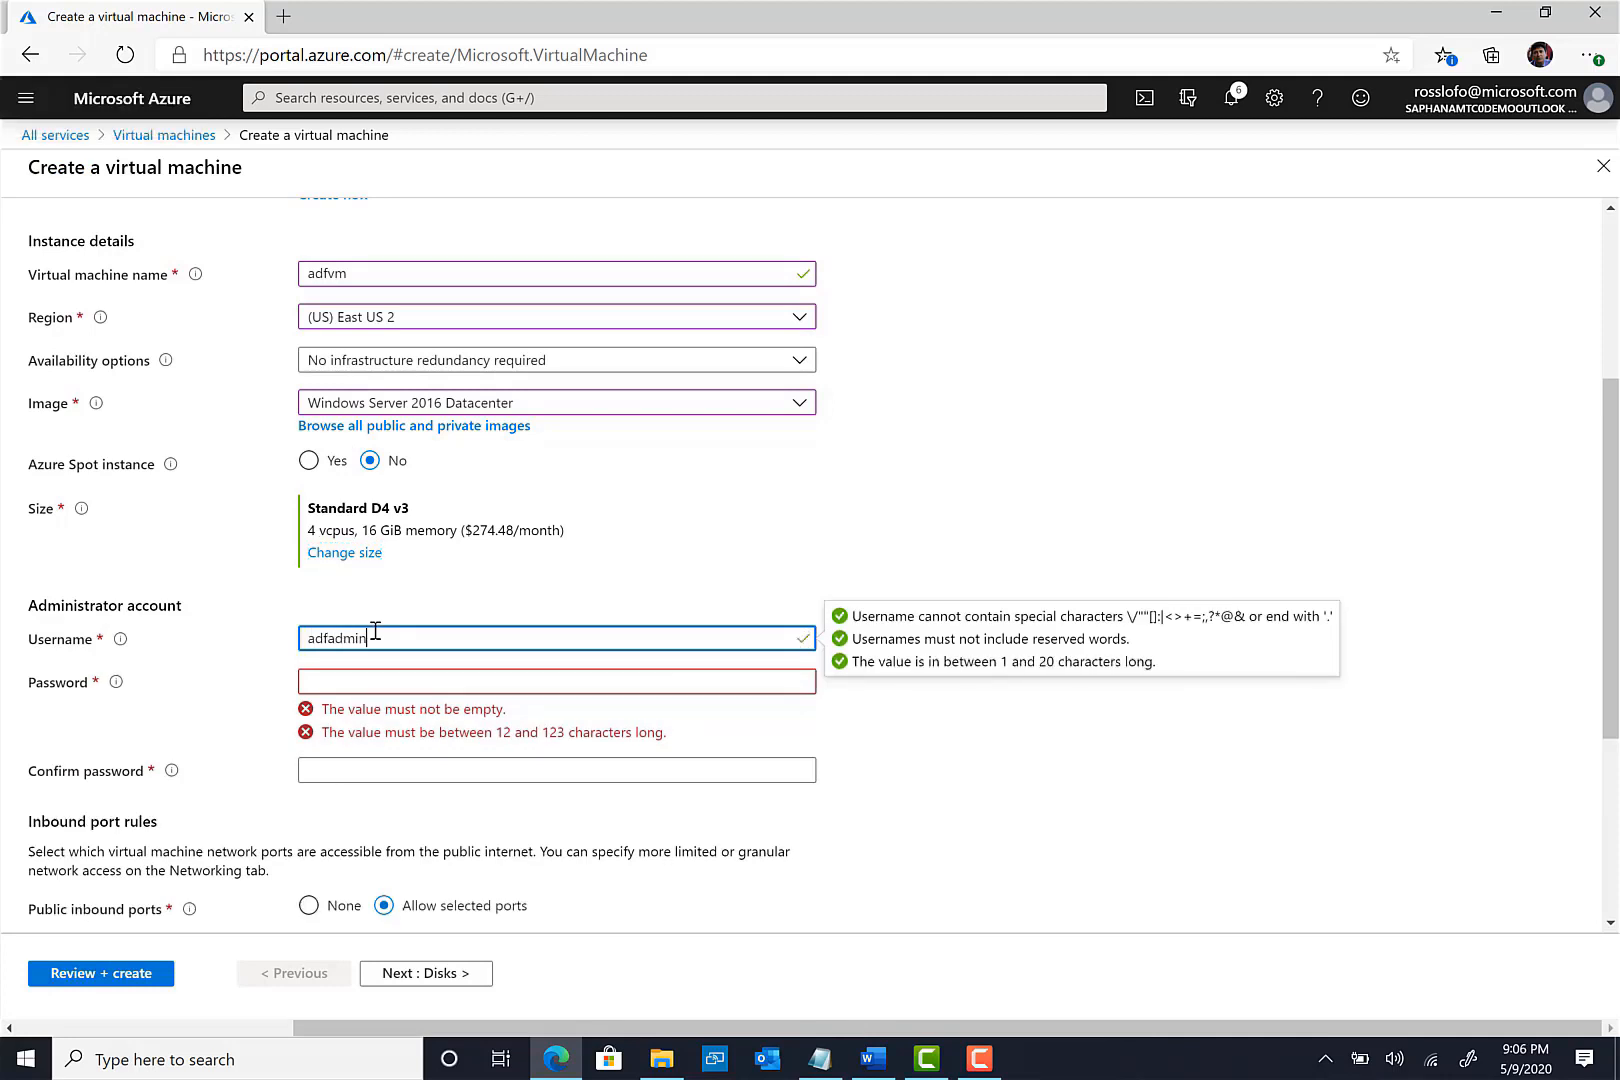
key(Tab)
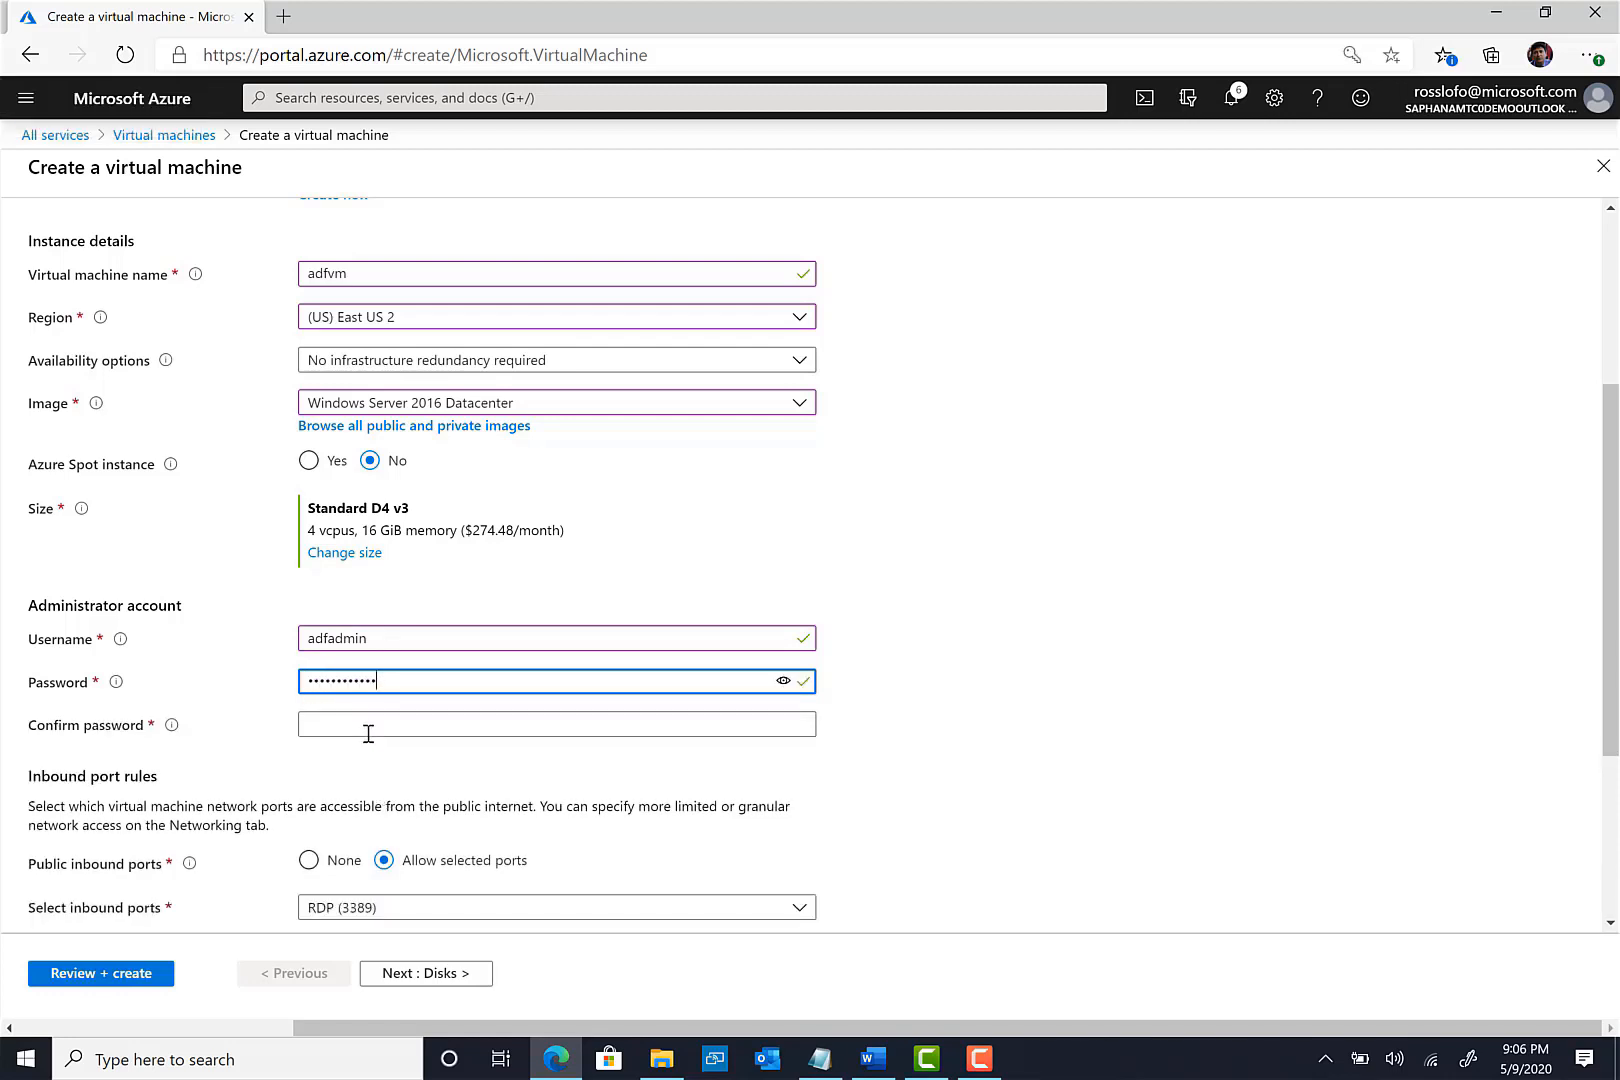
click(368, 724)
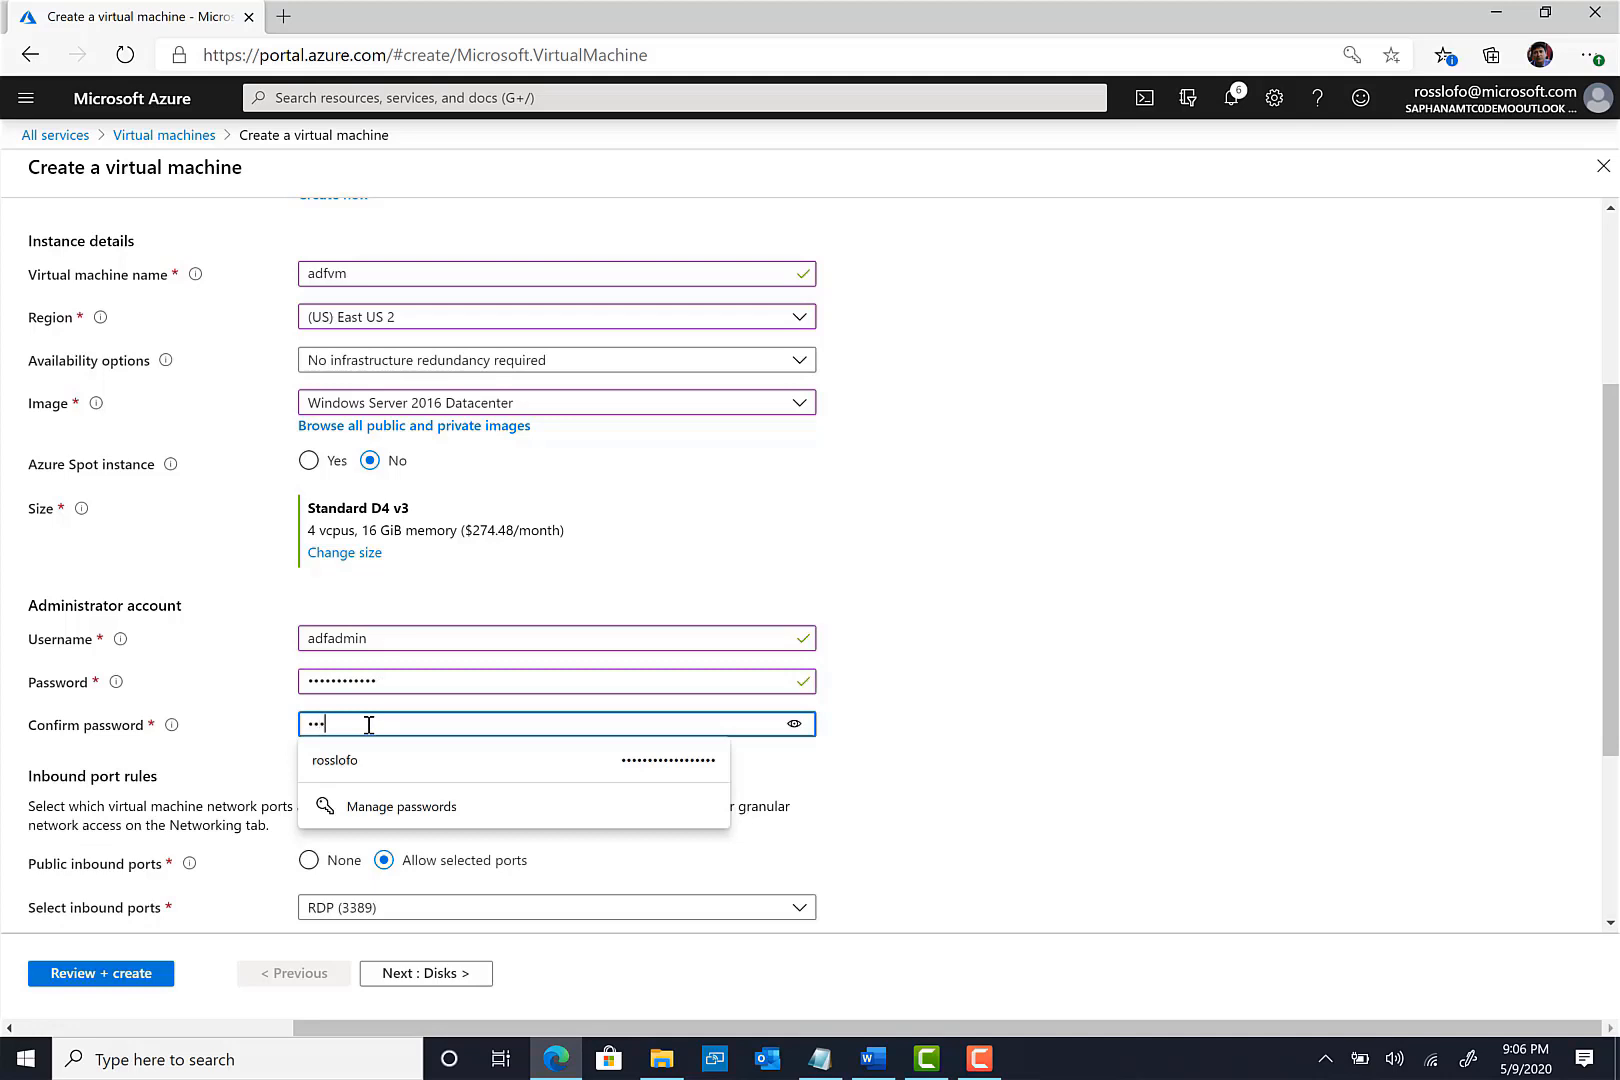
key(BackSpace)
key(BackSpace)
key(BackSpace)
key(BackSpace)
key(BackSpace)
key(BackSpace)
key(BackSpace)
key(BackSpace)
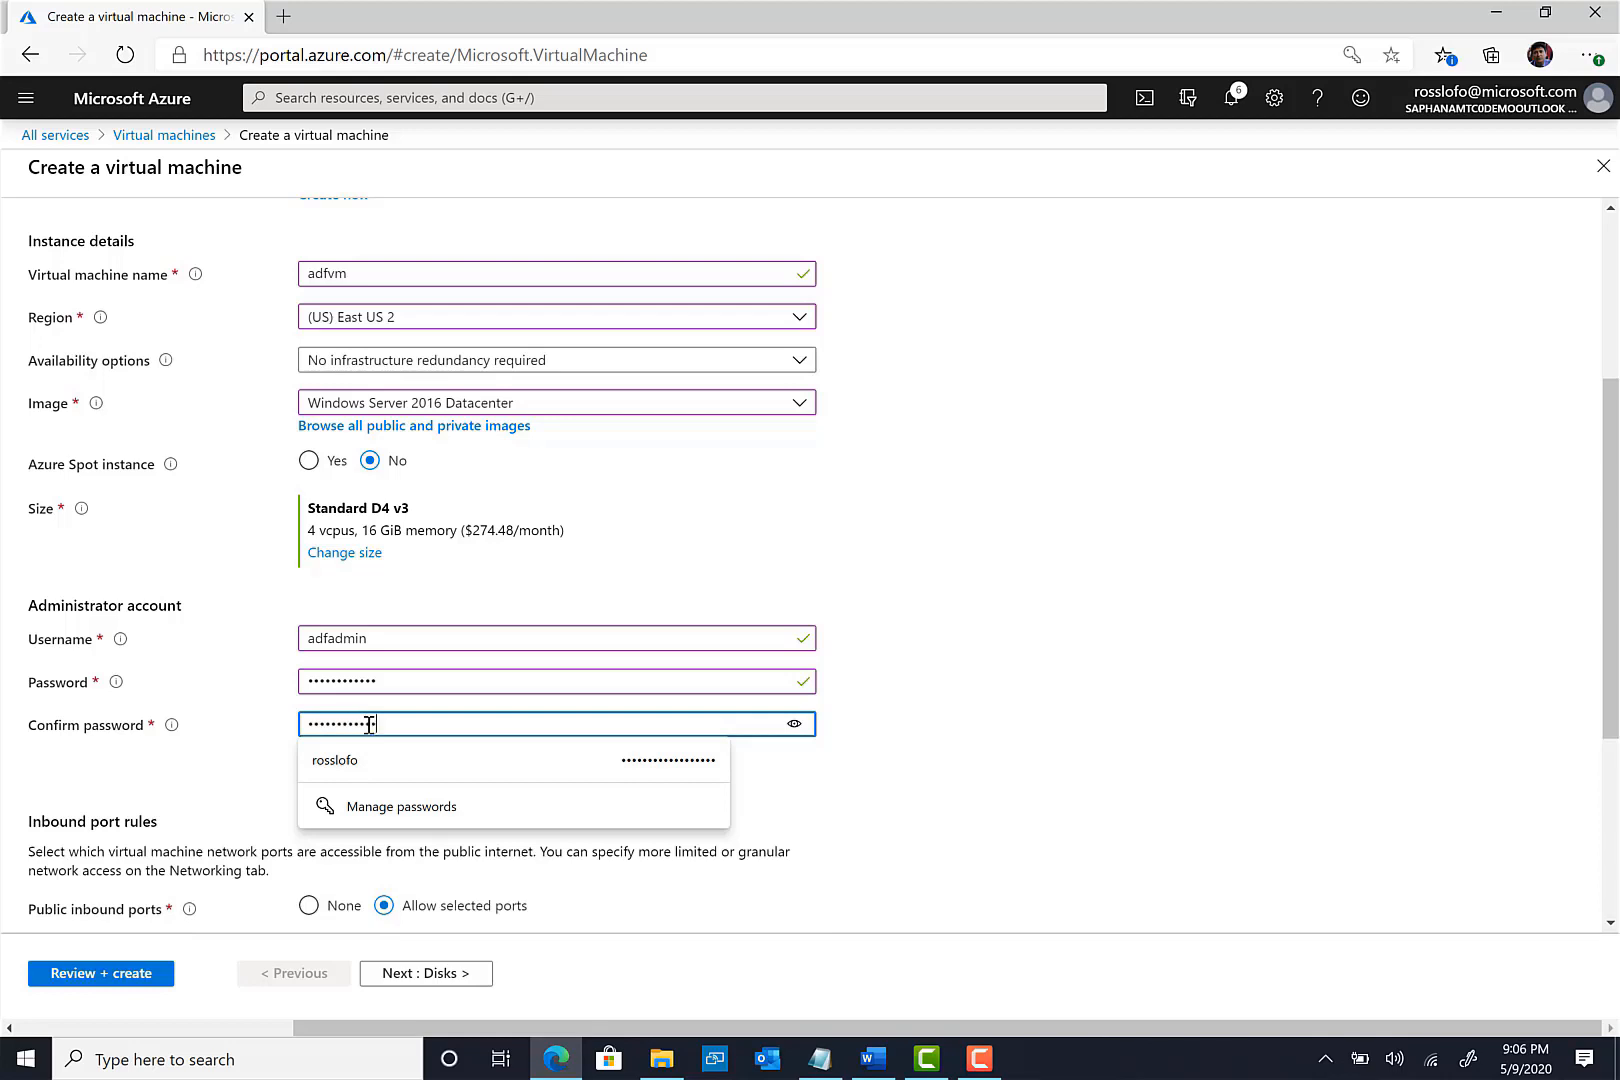
key(Tab)
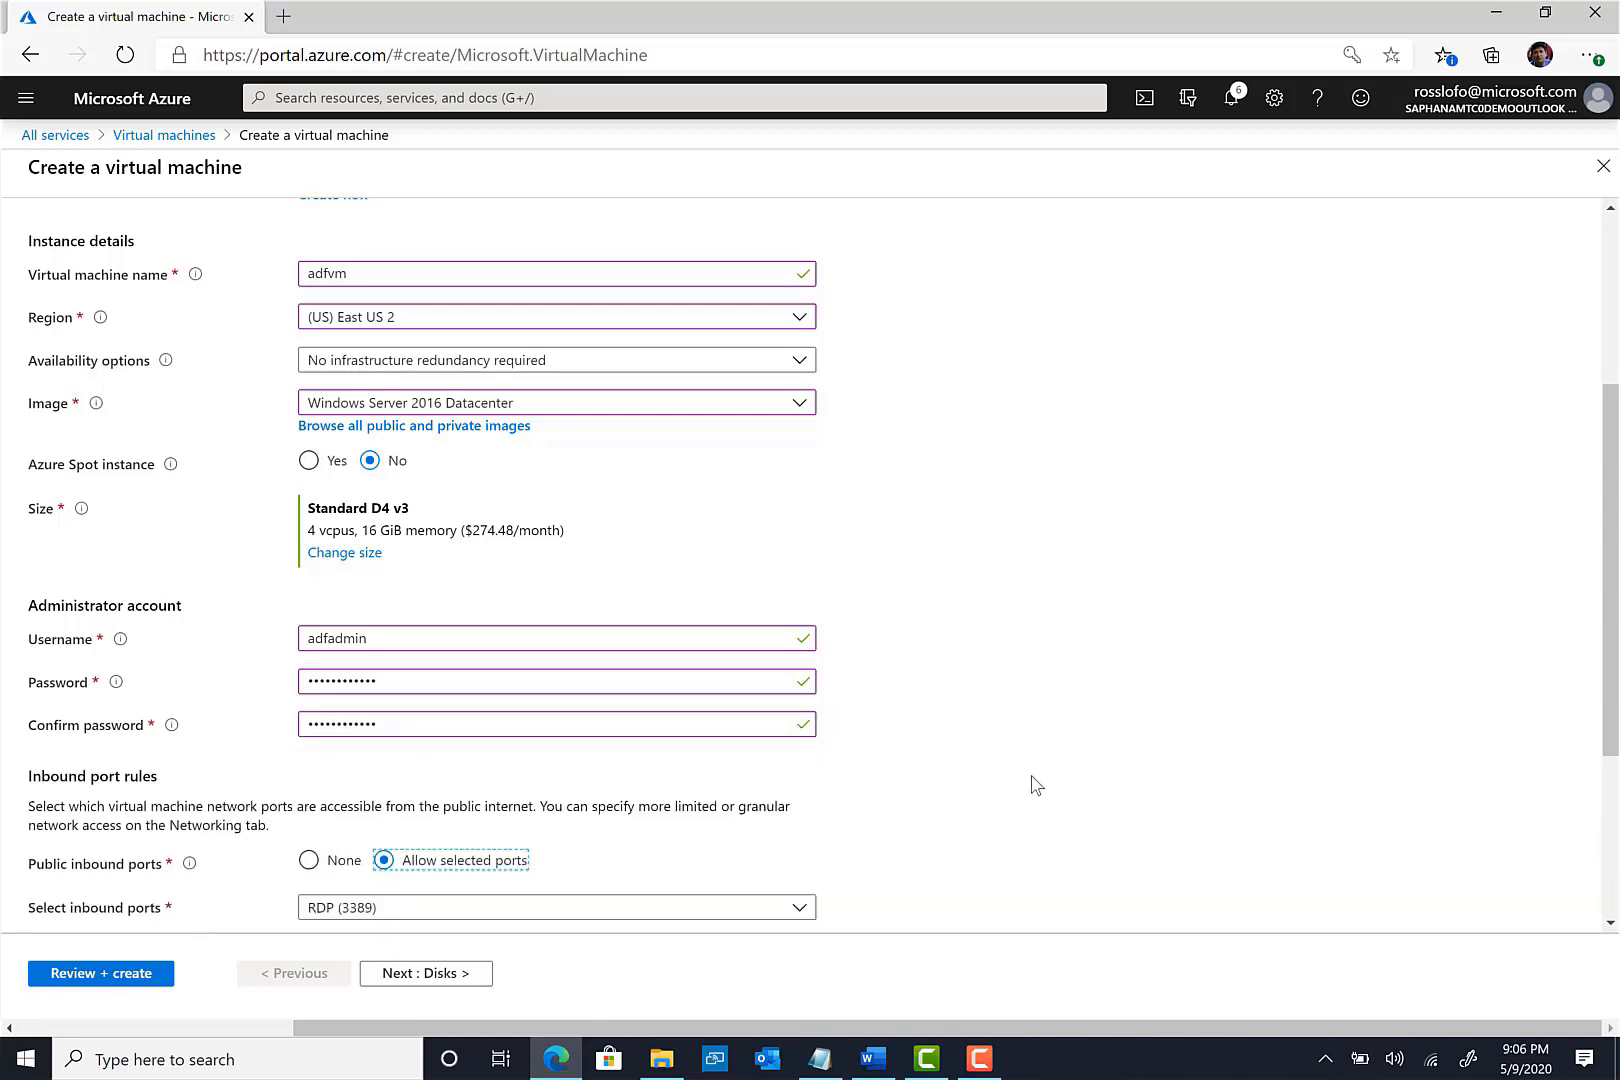
- Allow inbound HTTP (80) and HTTPS (443) alongside RDP (3389)
click(1032, 777)
scroll(838, 802, down, 1)
scroll(838, 810, down, 2)
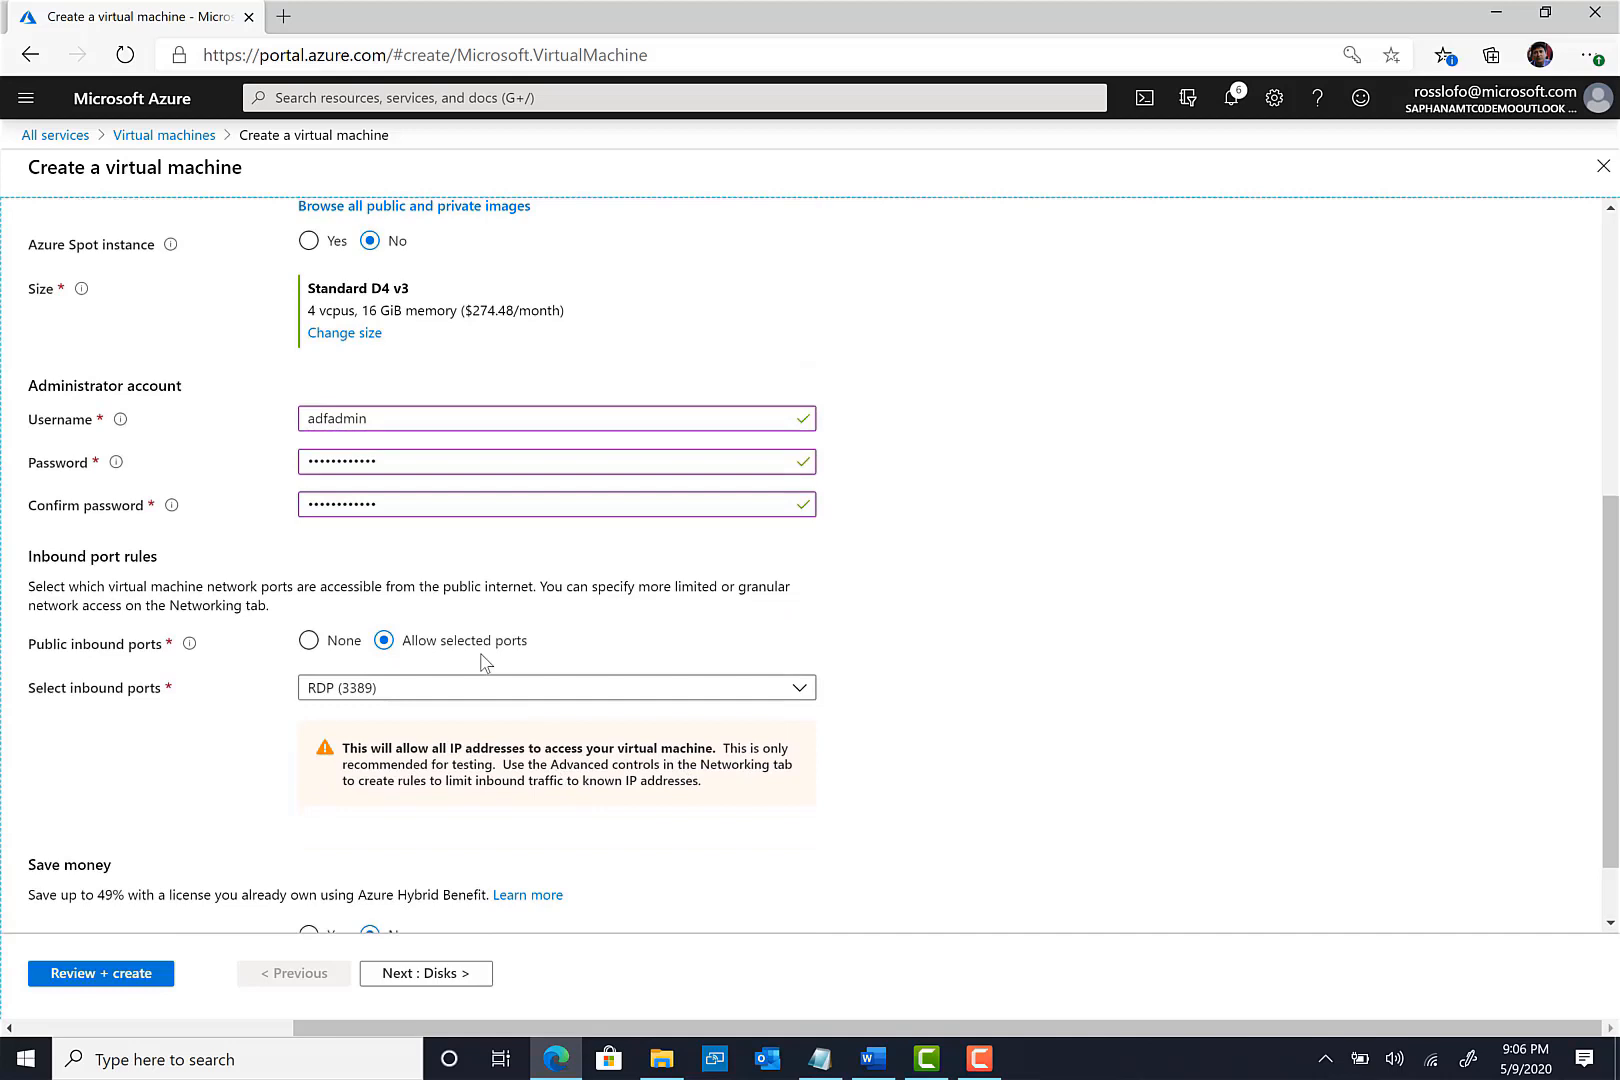
click(437, 689)
click(332, 730)
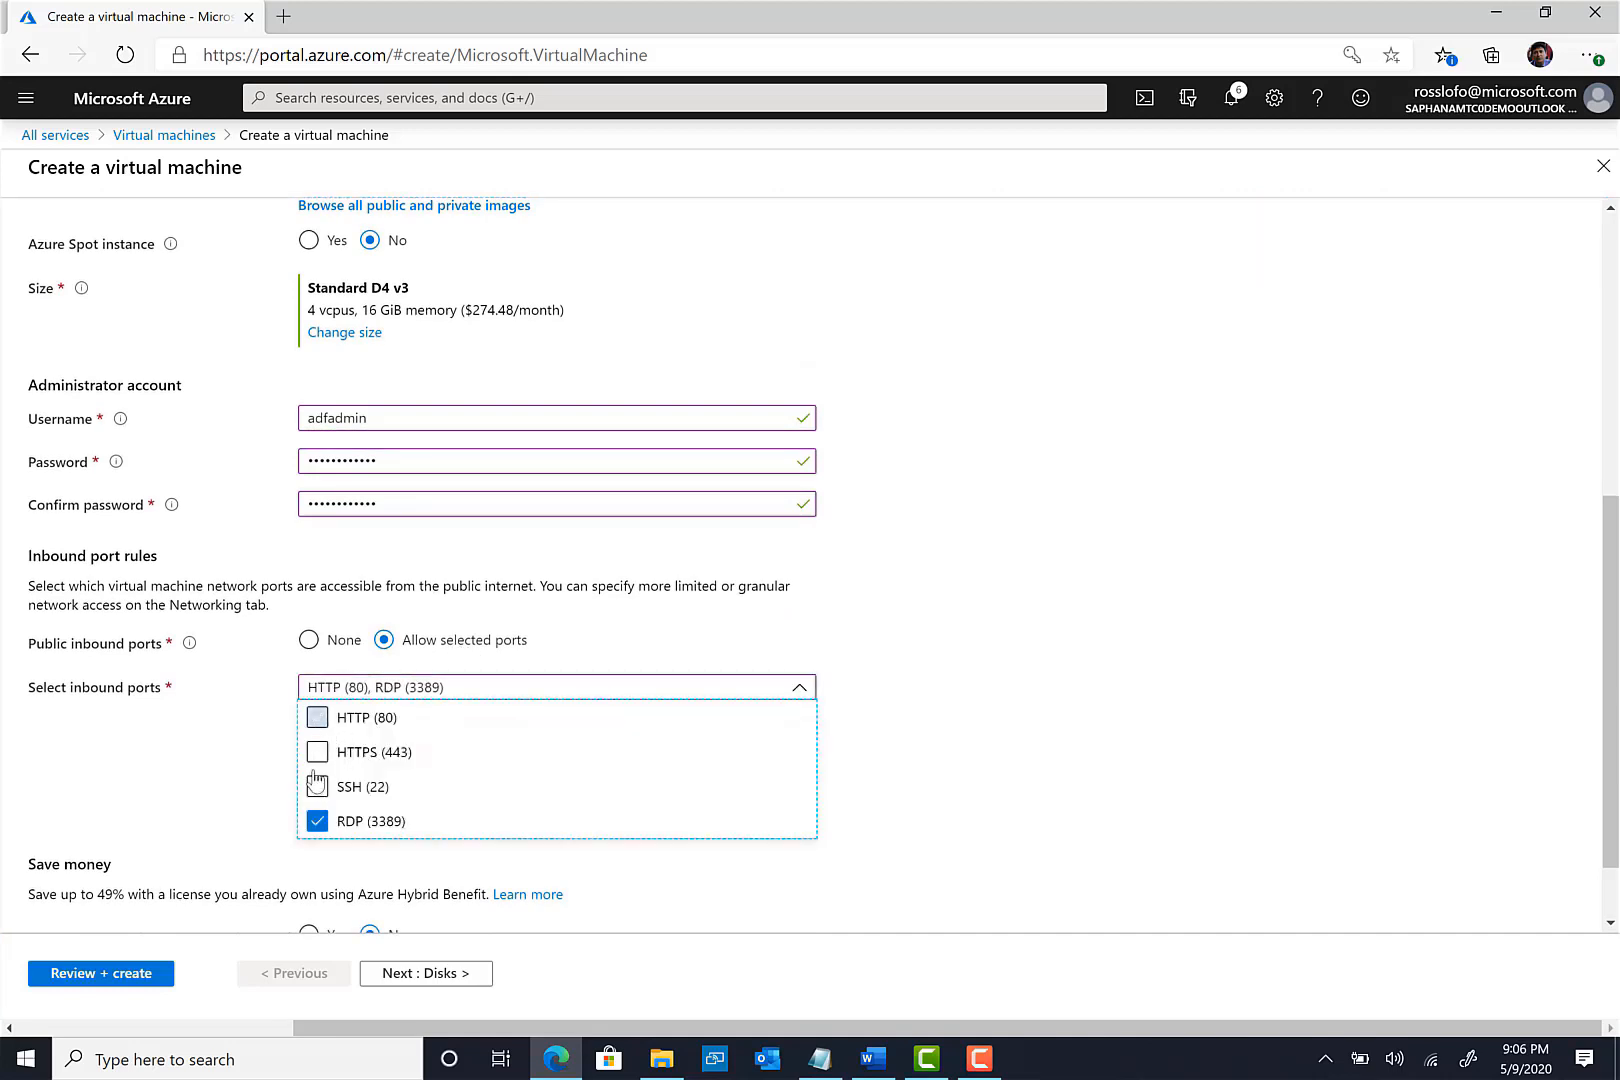
click(537, 760)
click(1075, 665)
scroll(1030, 730, down, 1)
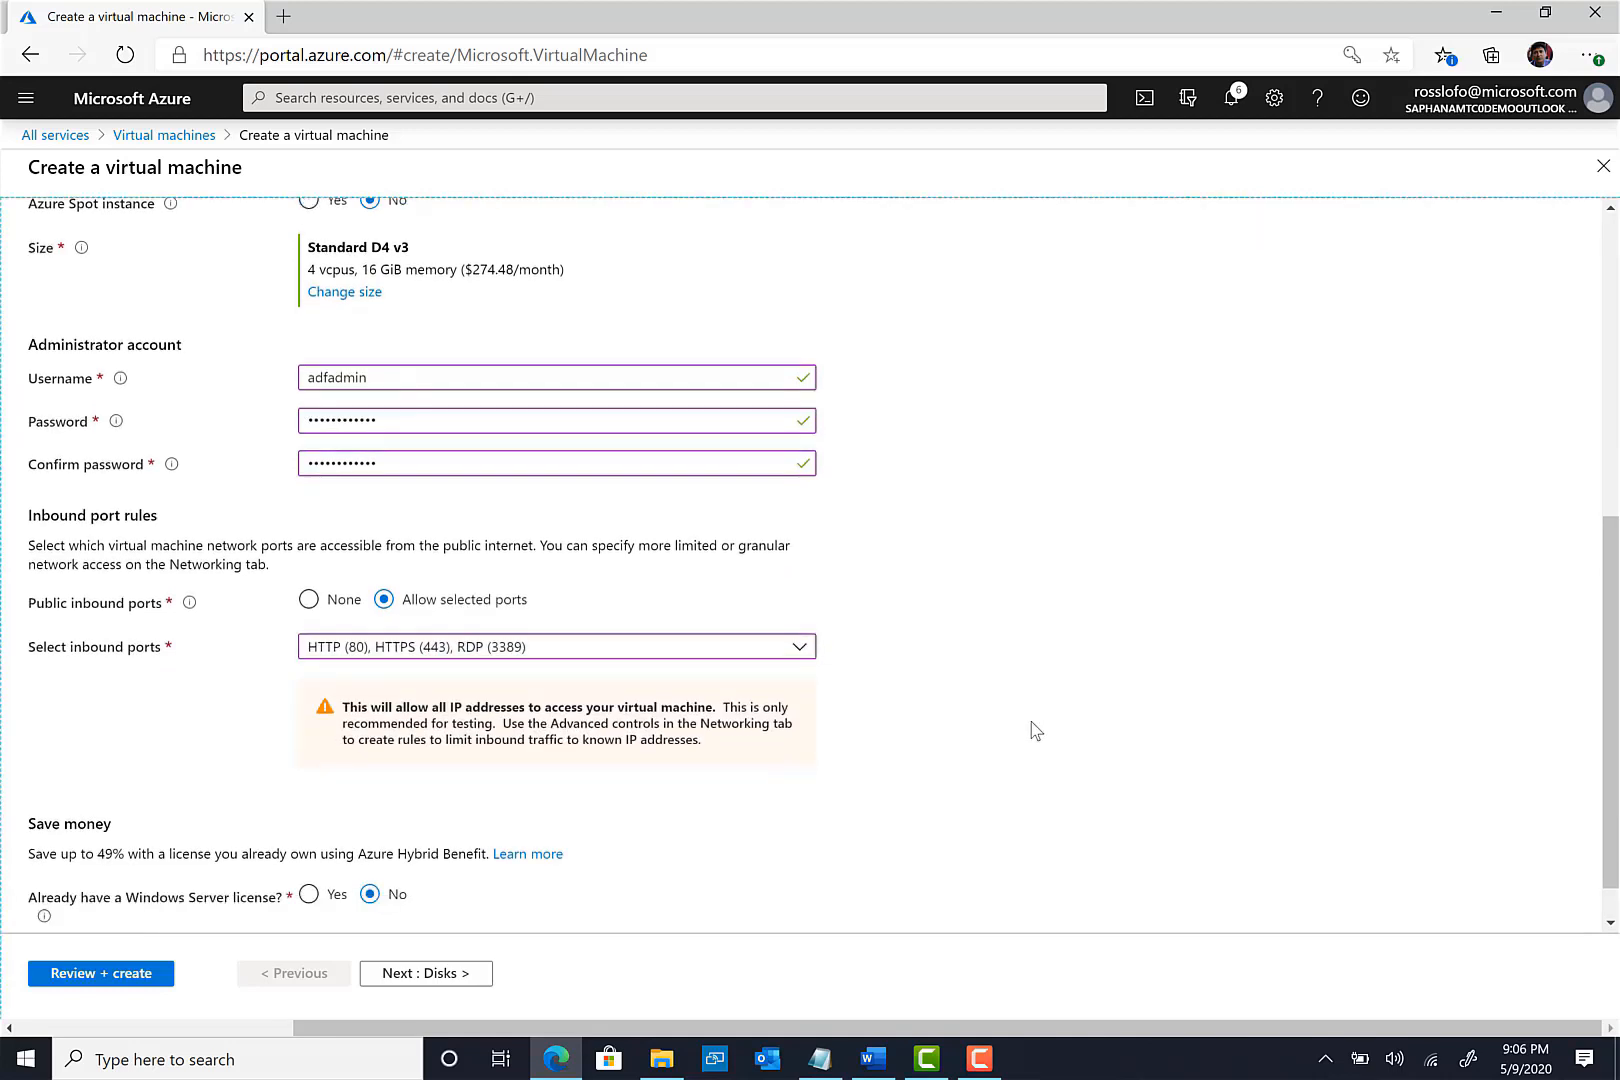
- Keep default Disks, Networking and Management settings and run the final validation
click(463, 975)
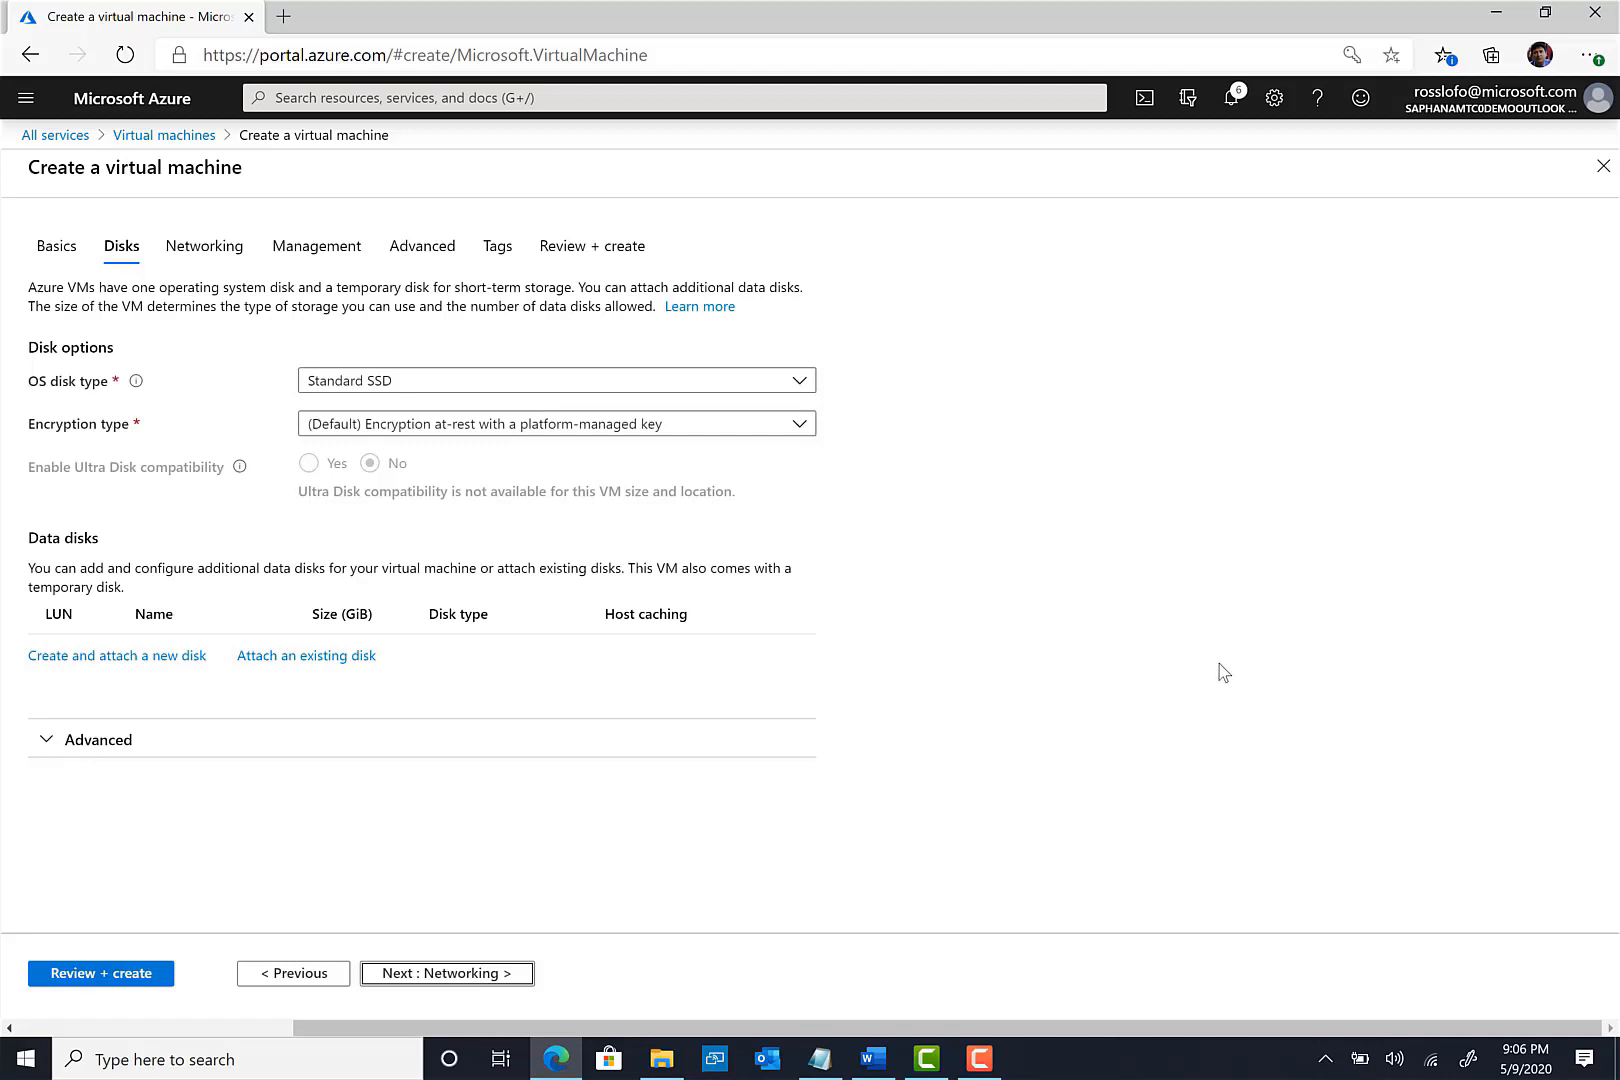
click(450, 975)
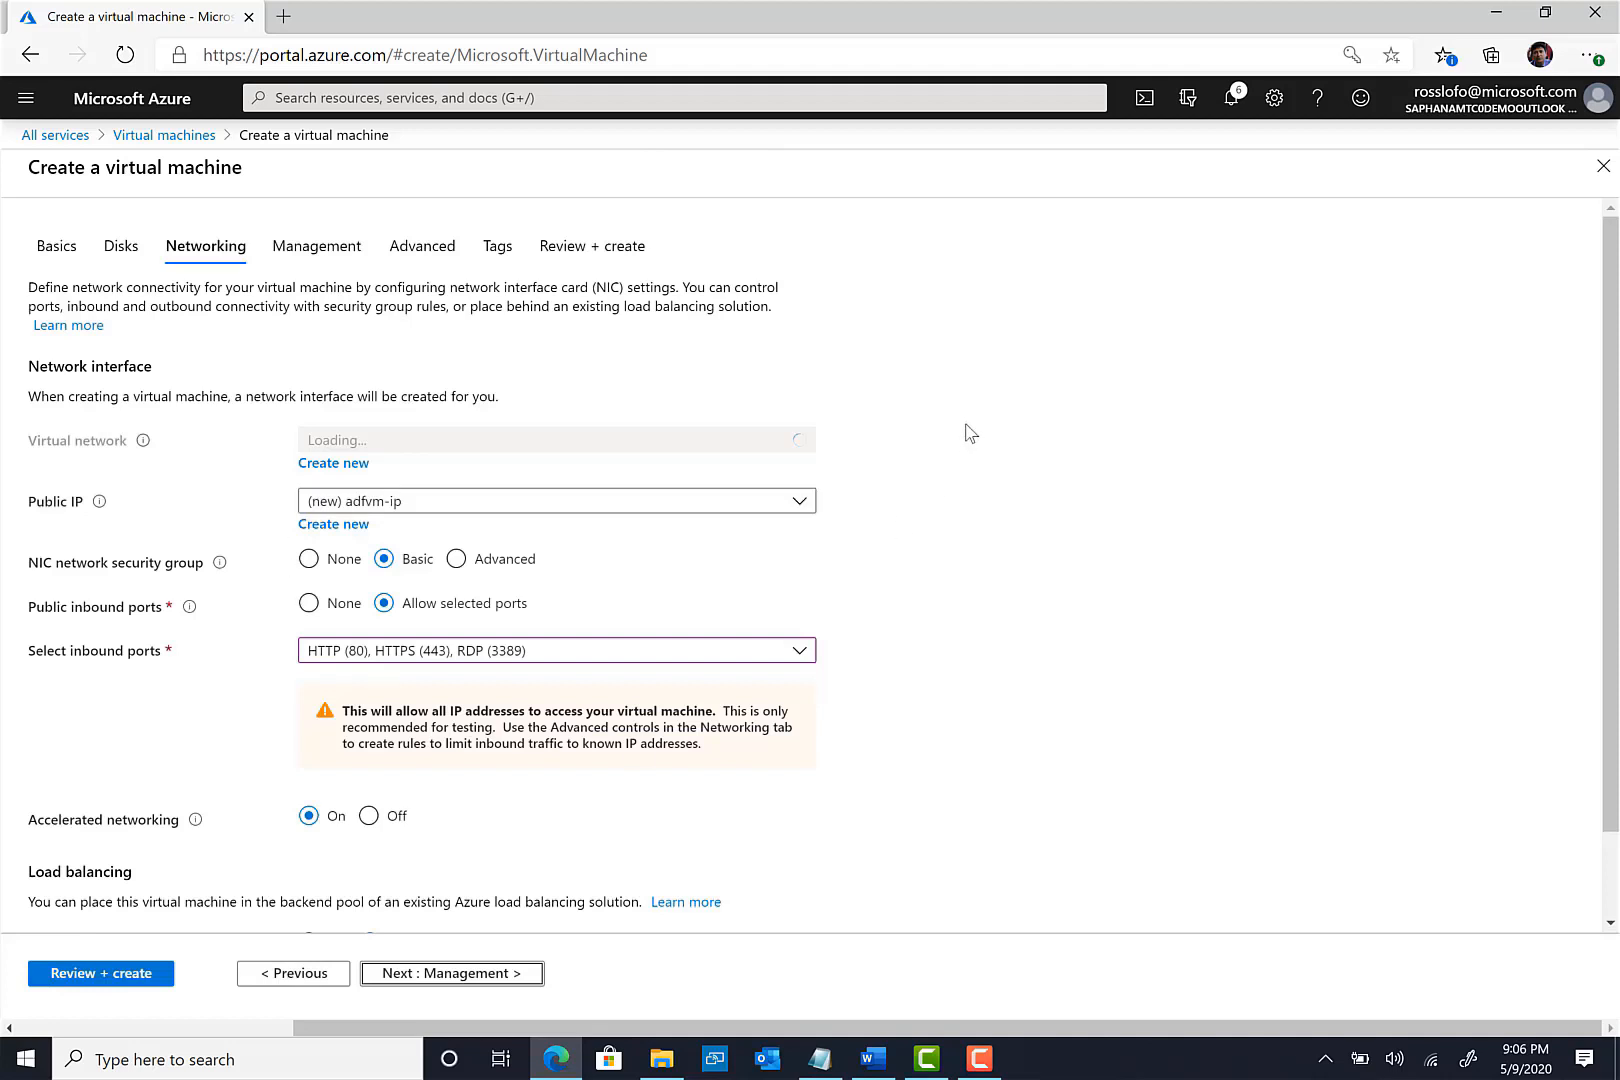
click(513, 977)
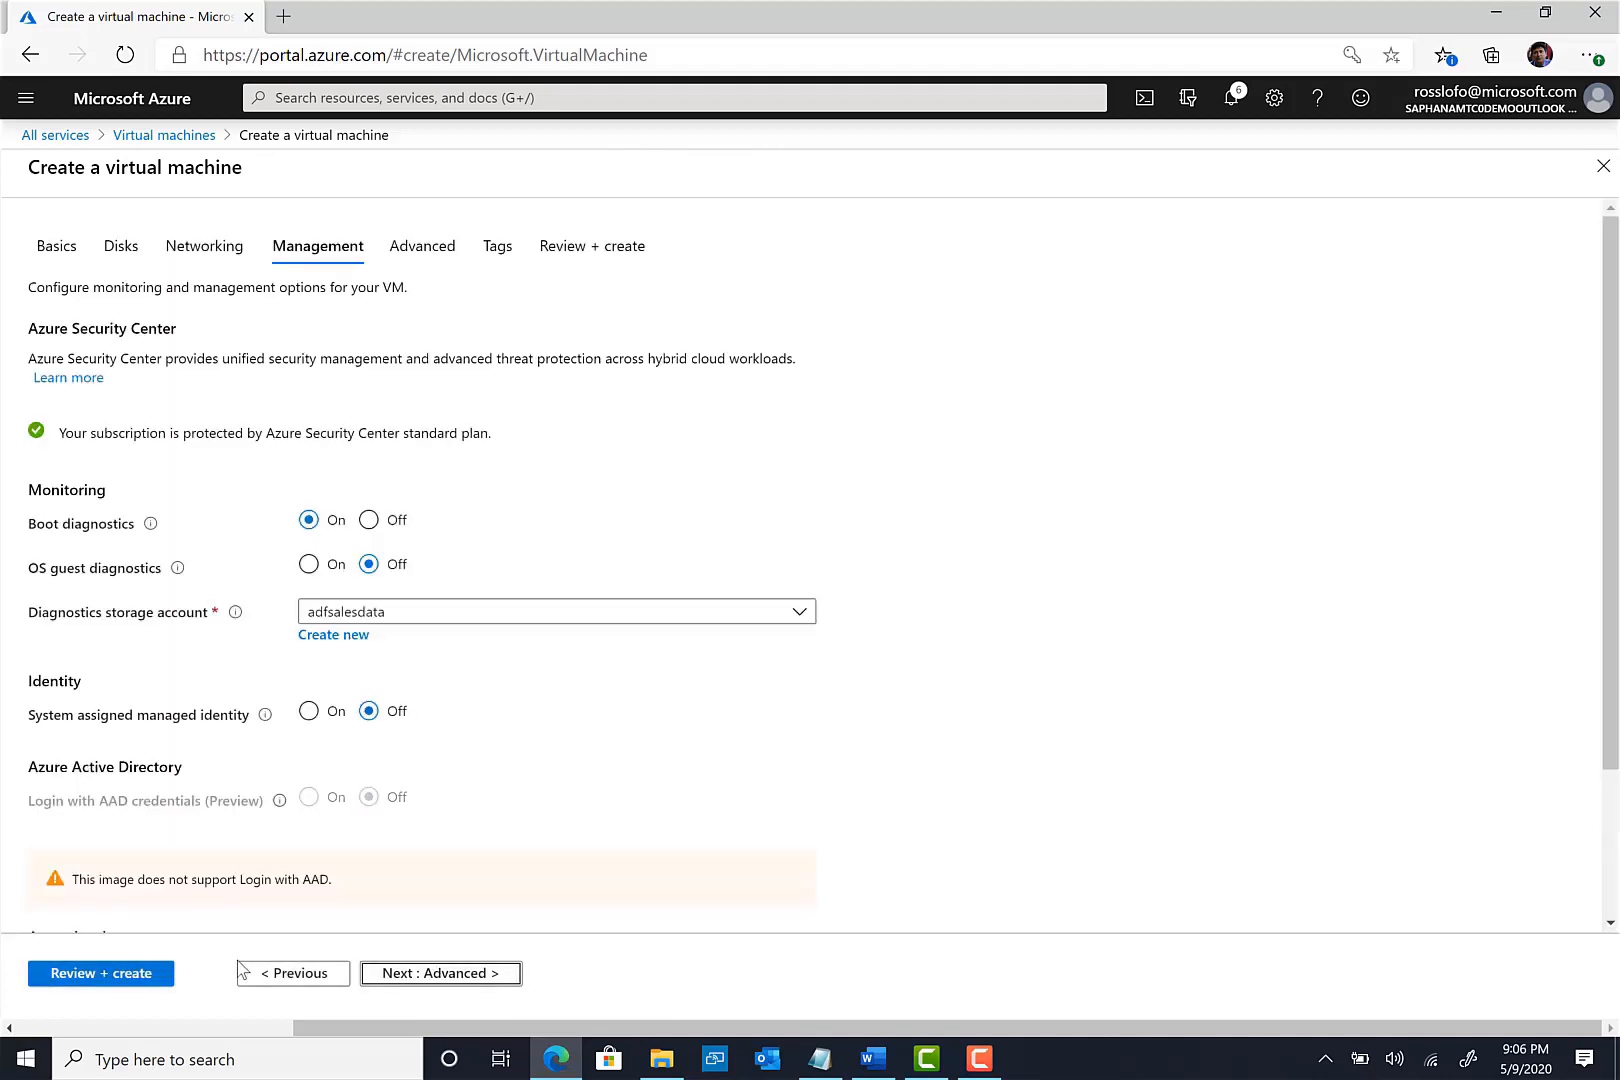
click(104, 974)
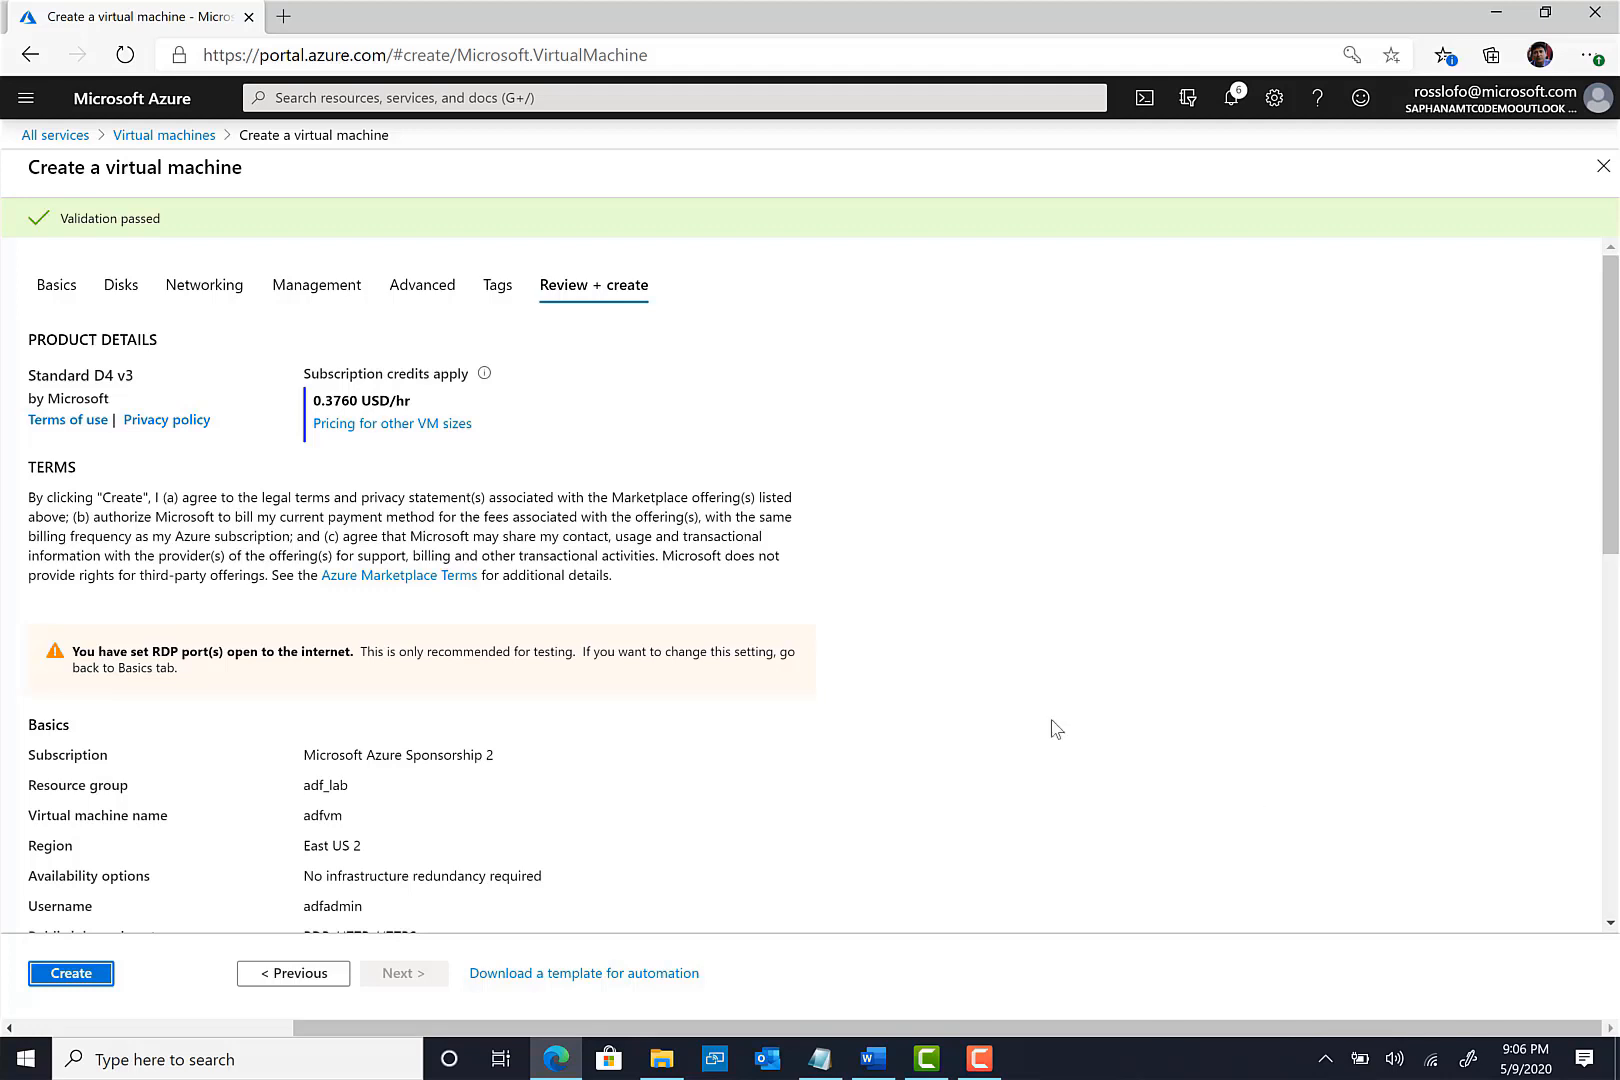
- Create adfvm, then go via the adf_lab resource group to the adfsalesdata storage account
click(82, 980)
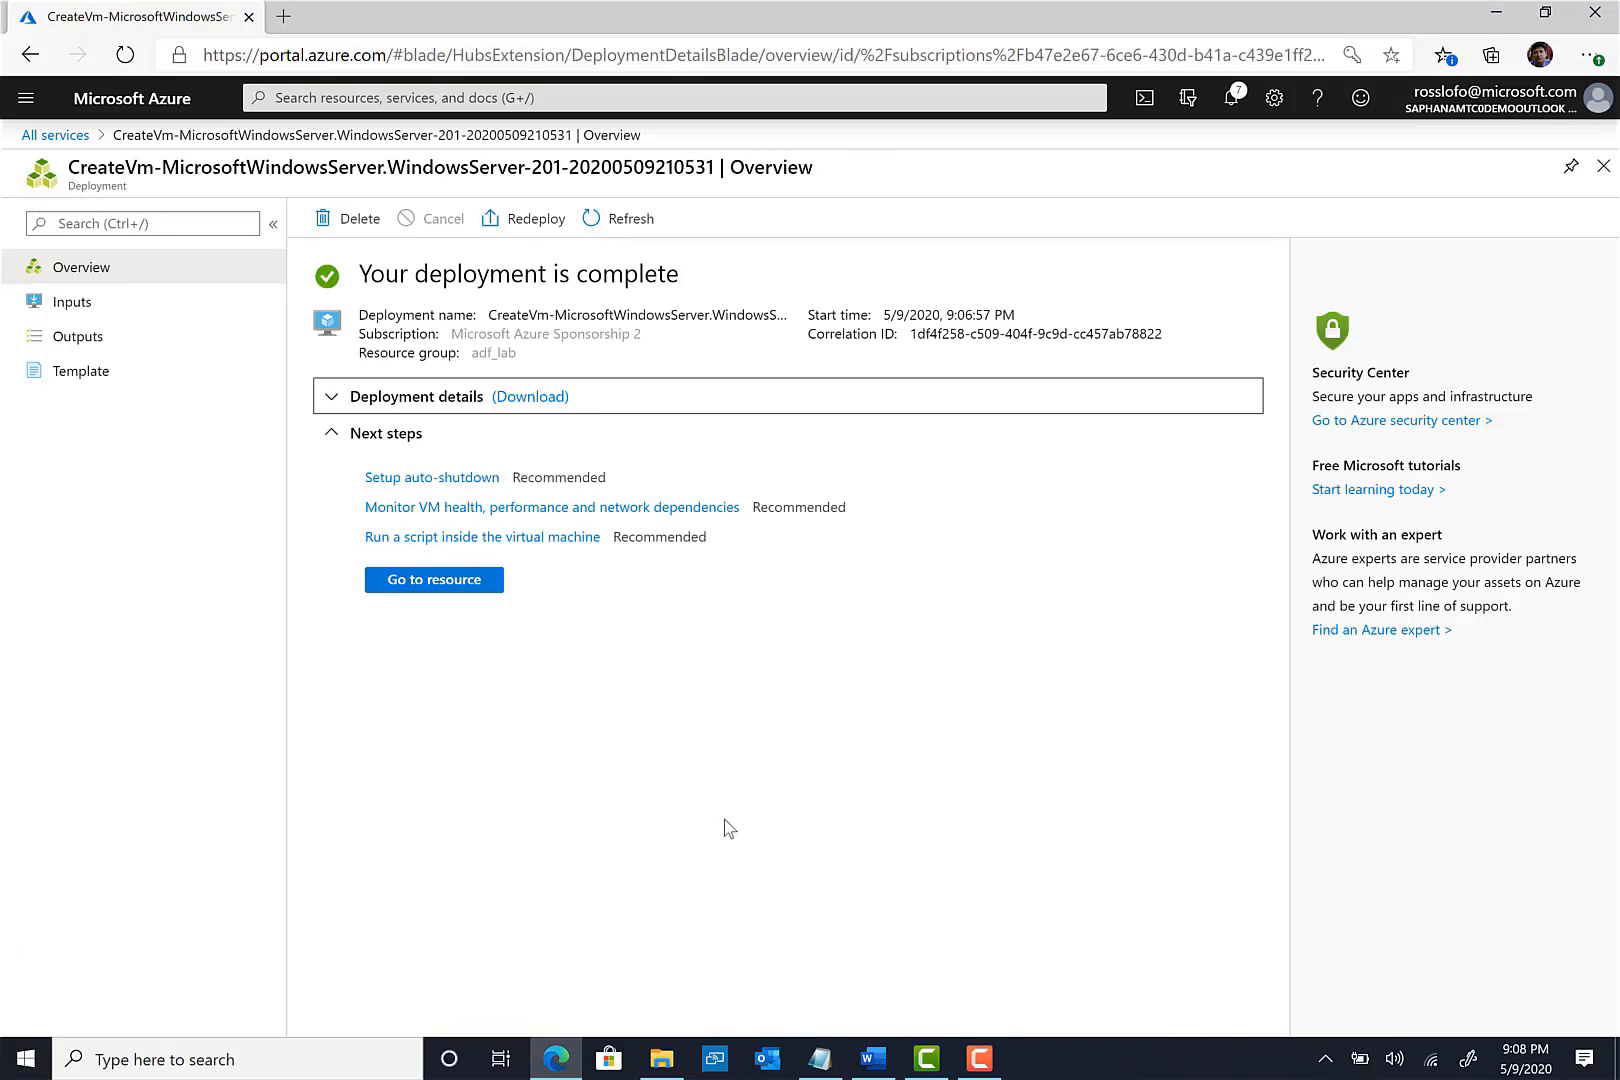
click(429, 589)
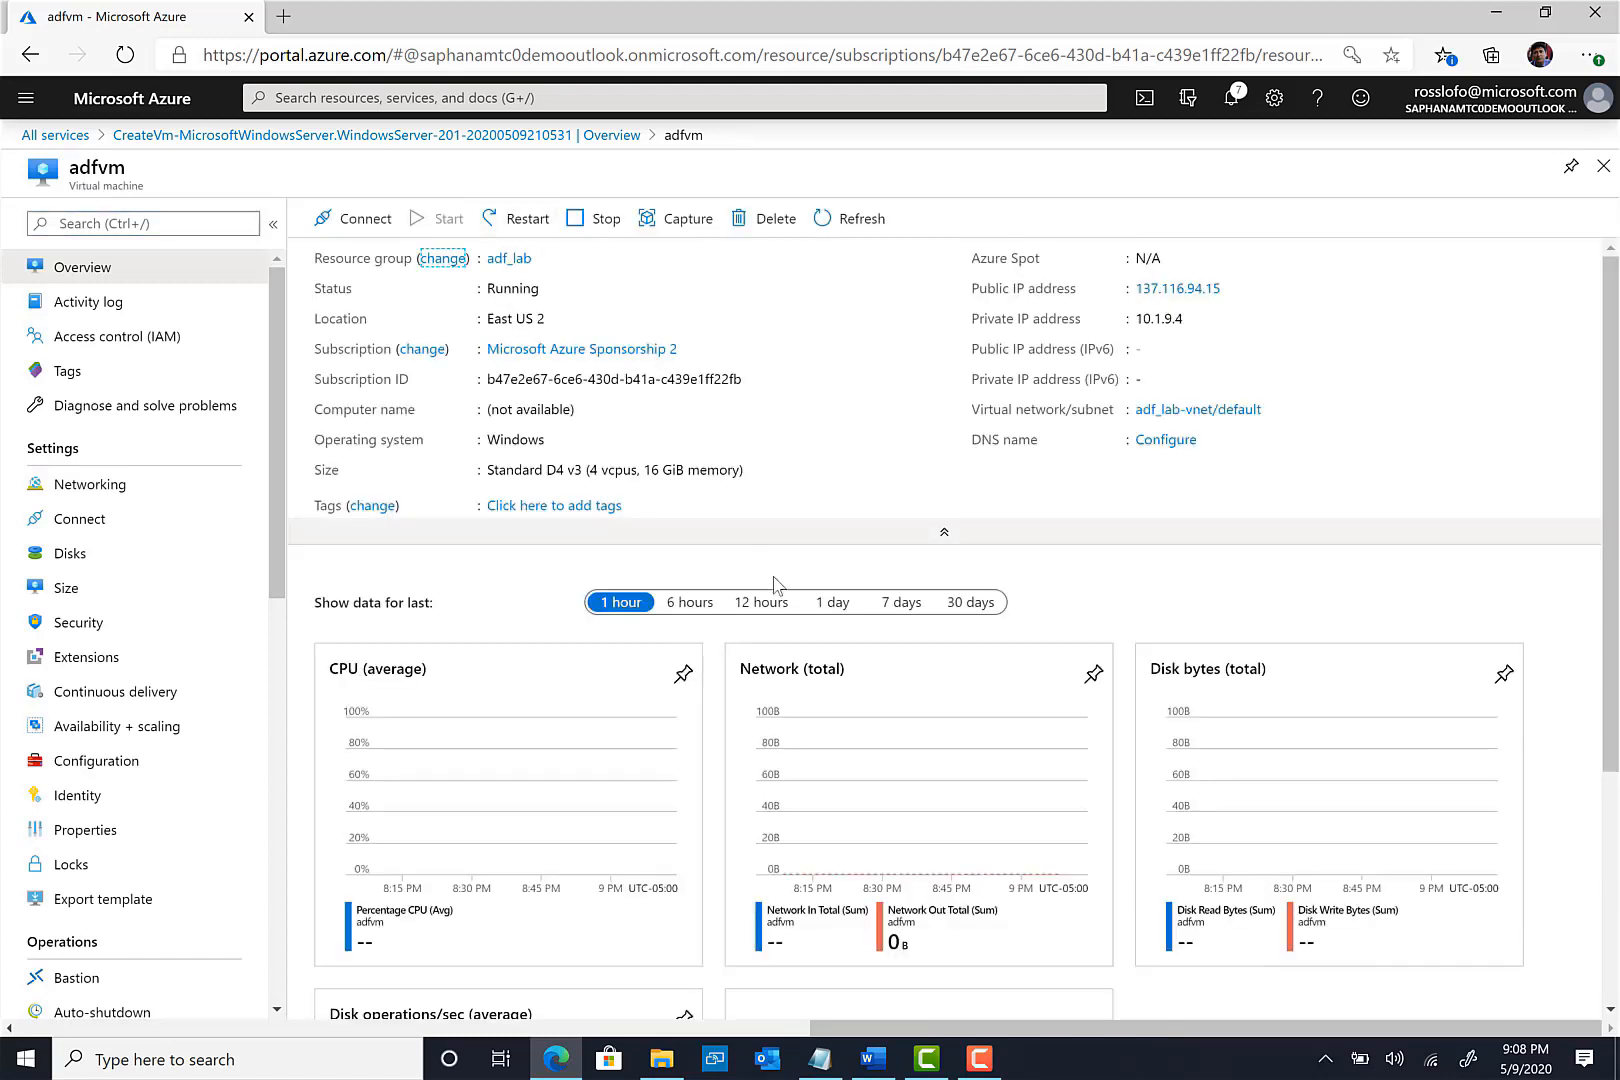
click(509, 259)
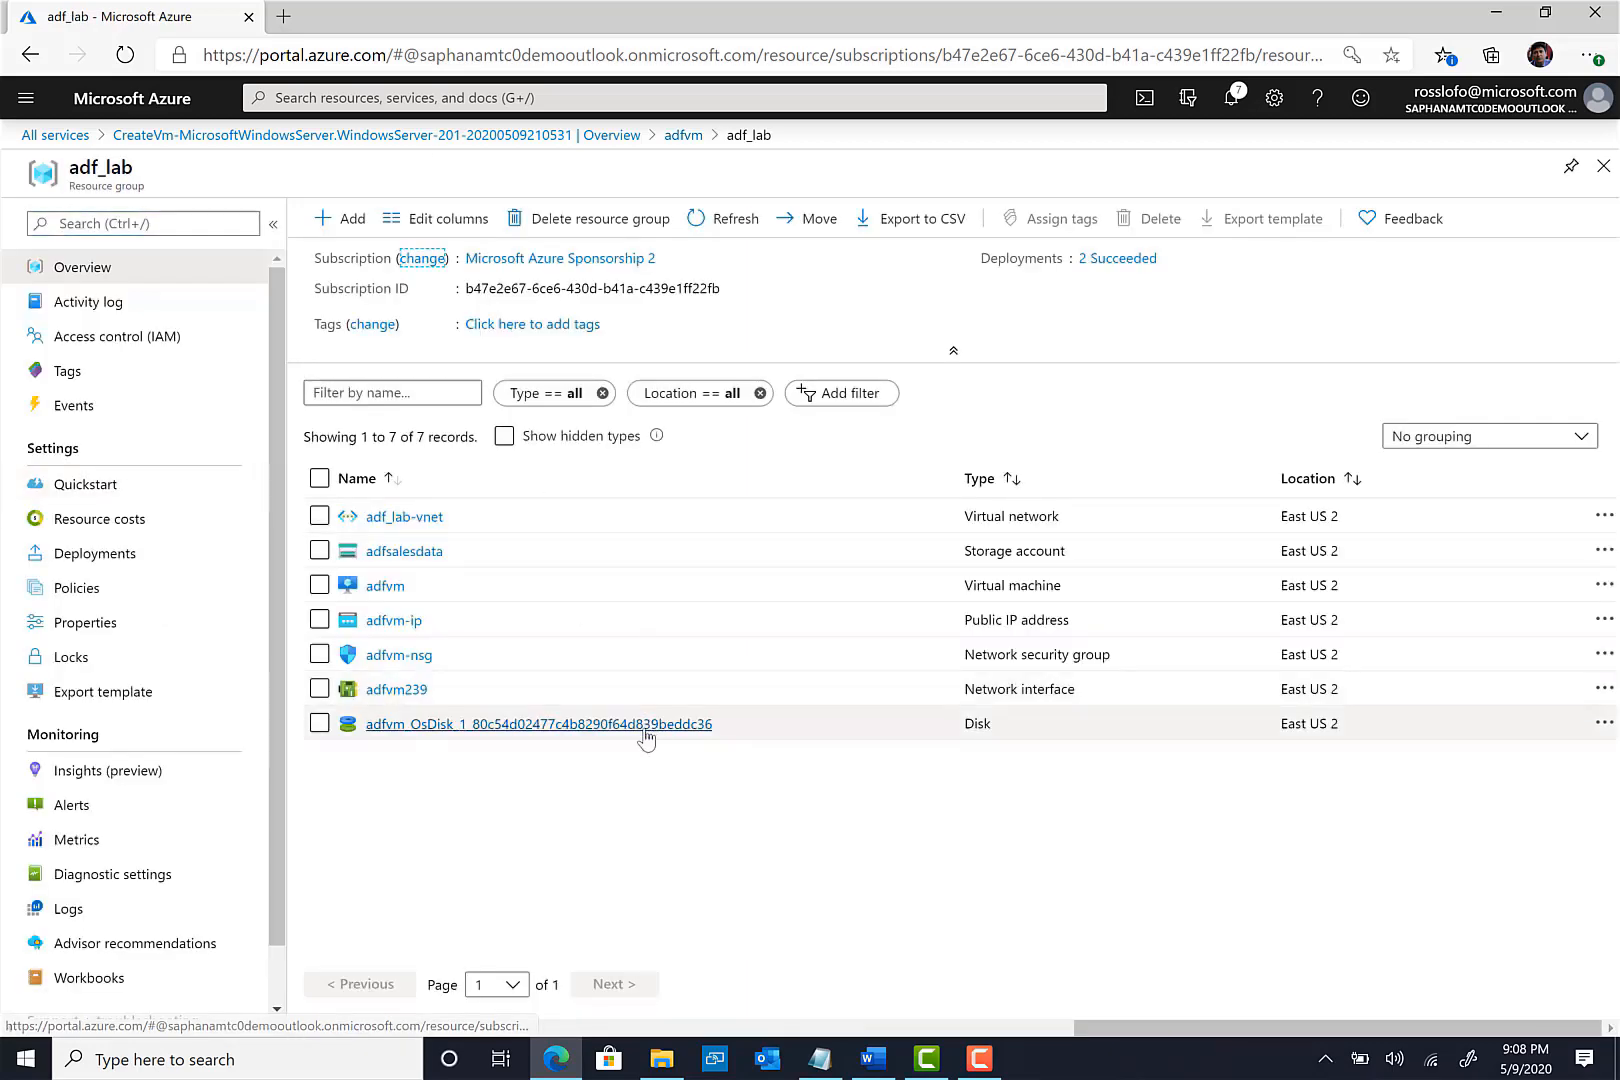
click(412, 552)
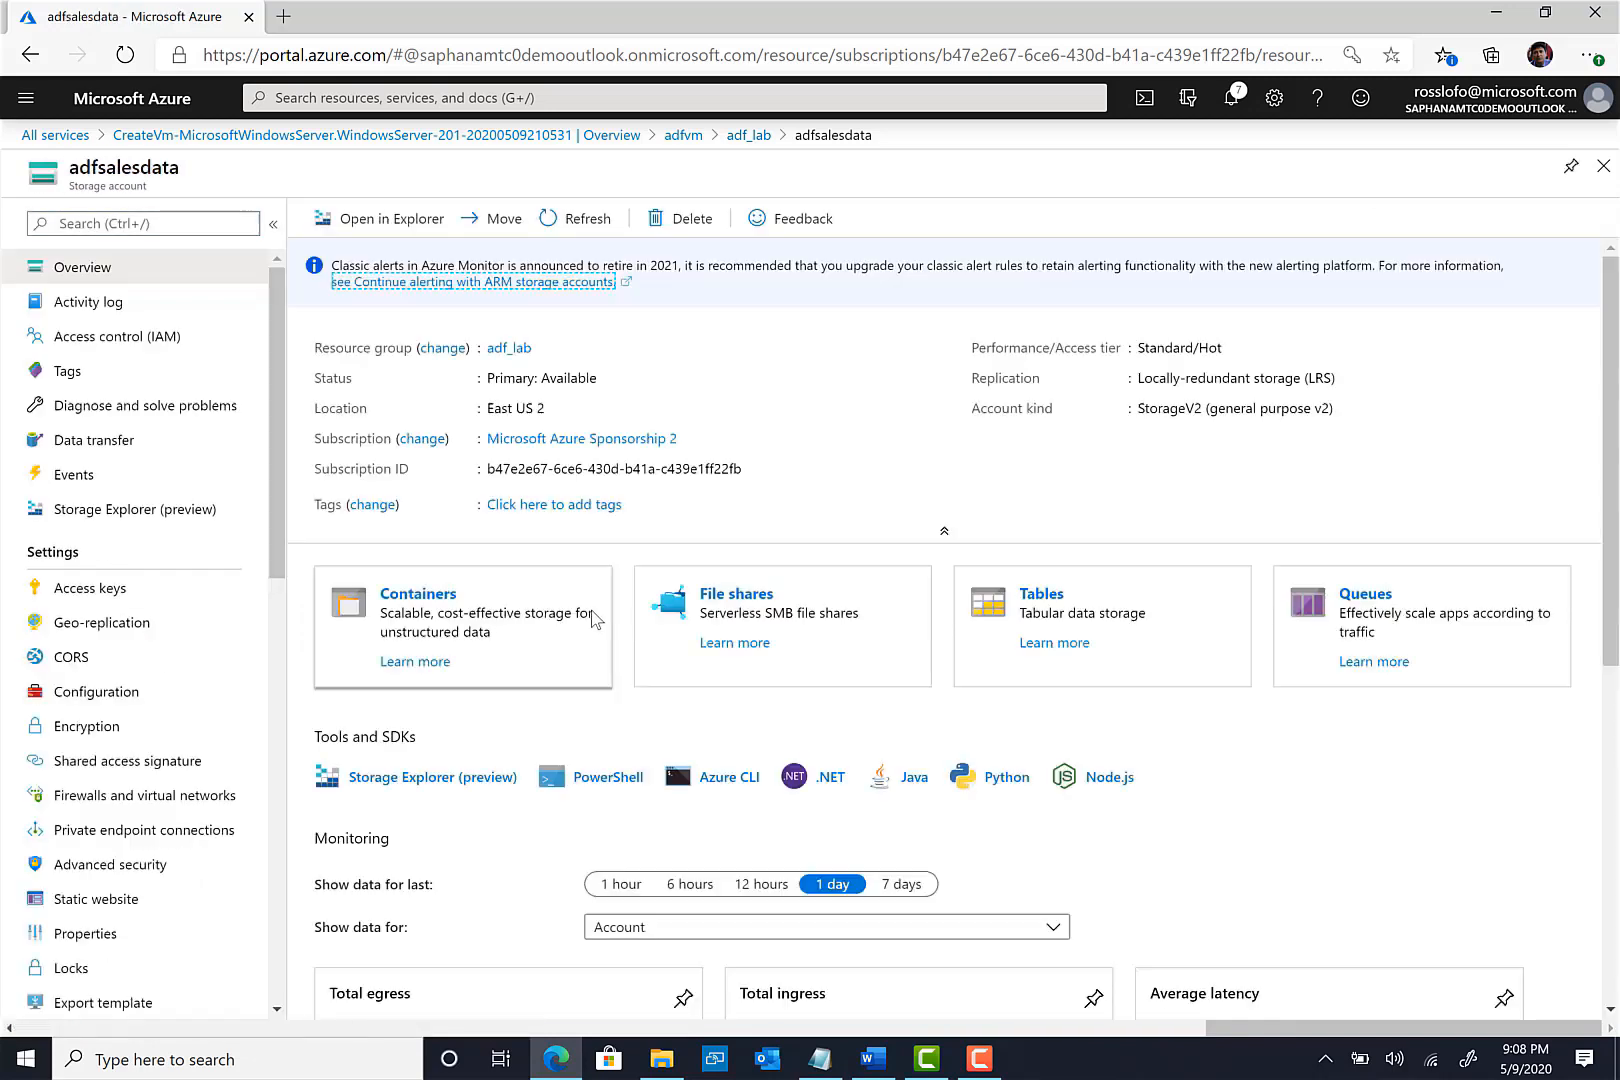
- Add a private container named salesdata to adfsalesdata and return to adf_lab
click(431, 600)
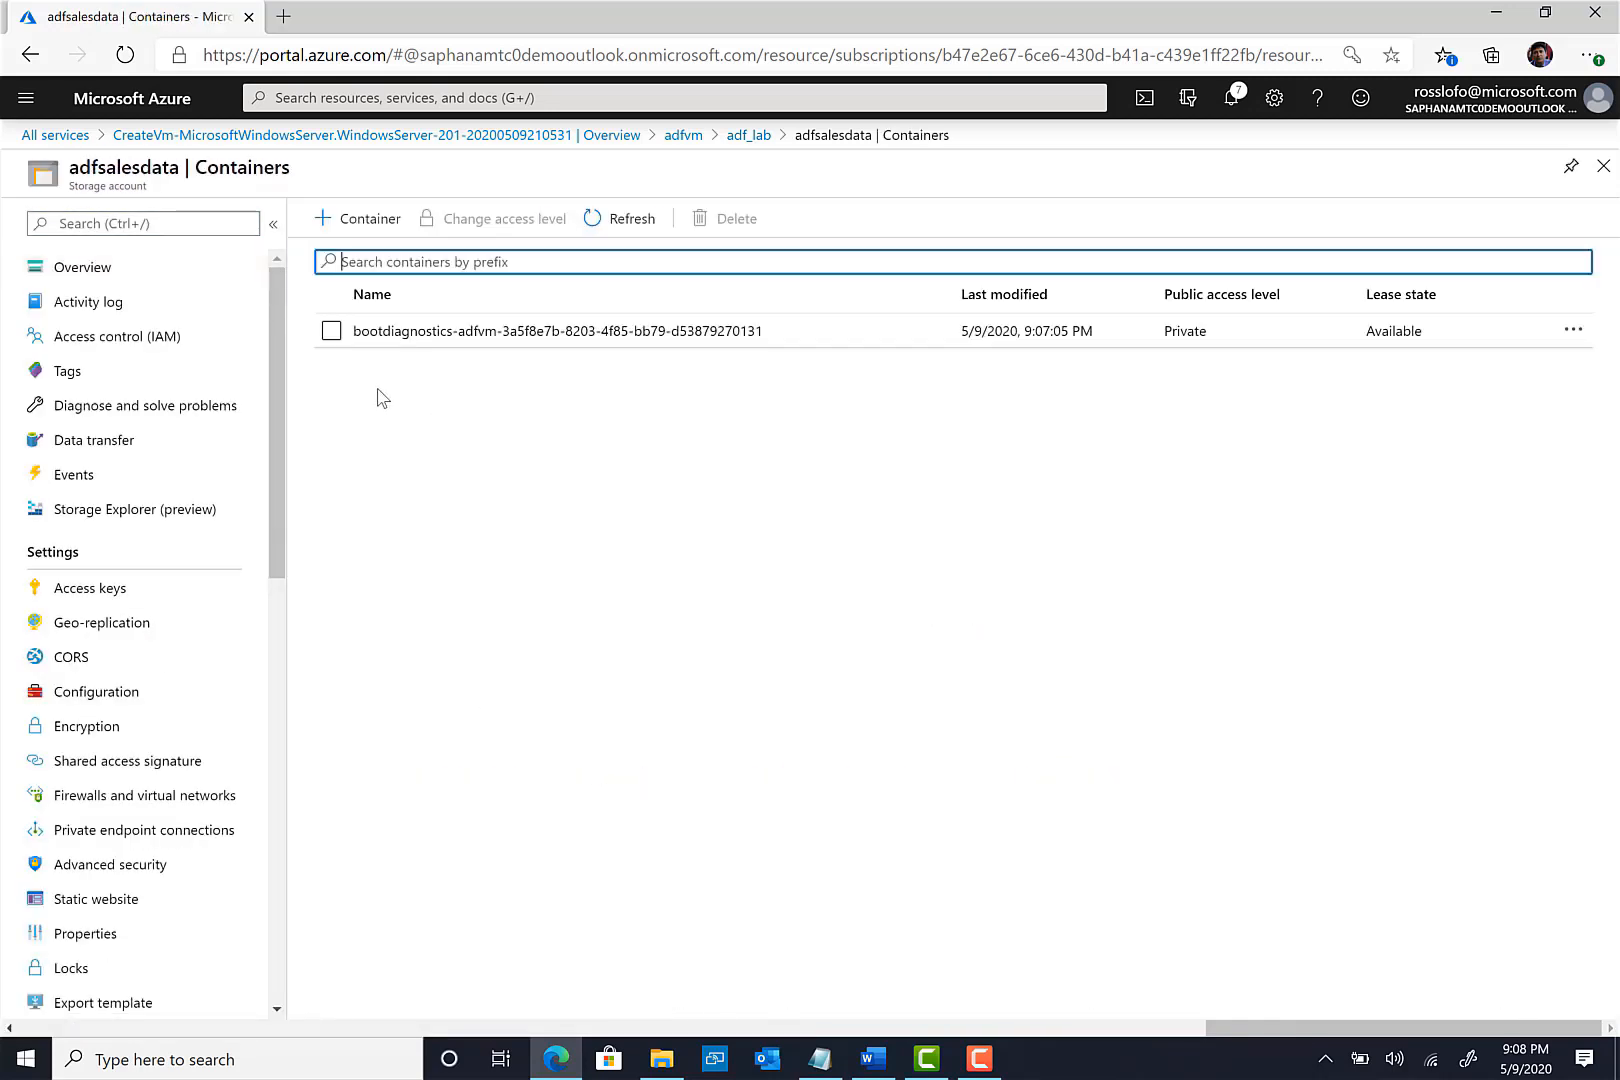
click(362, 218)
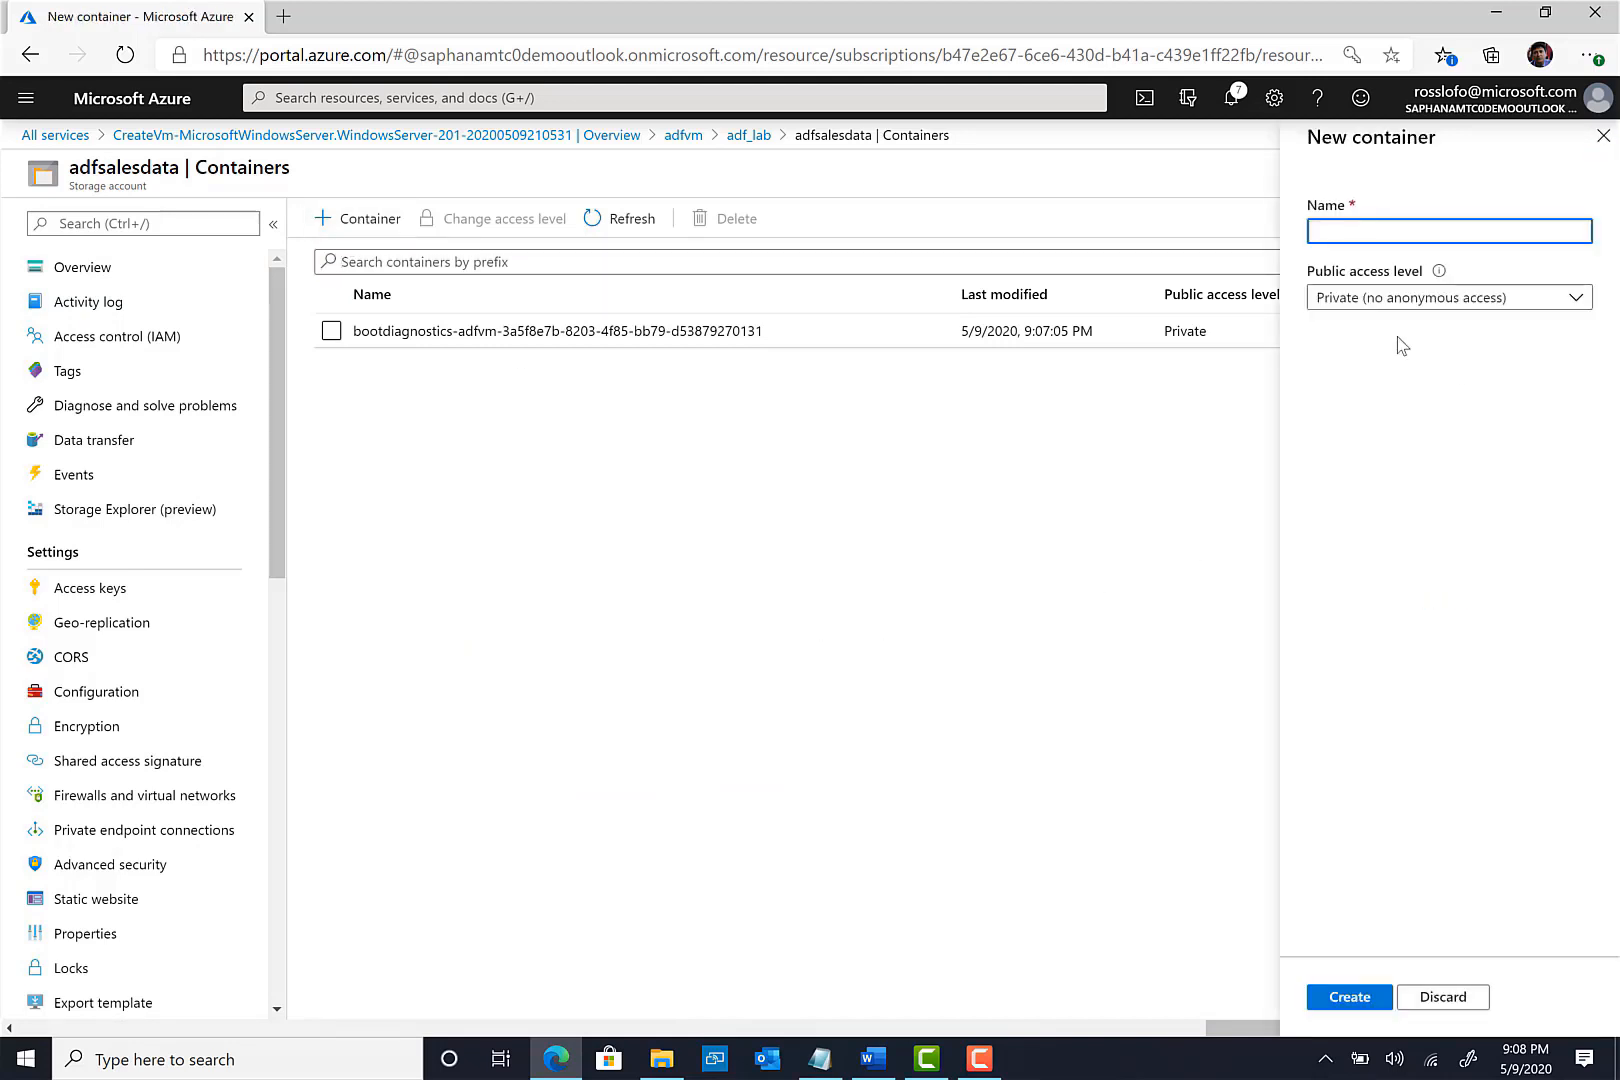
text(salesdata)
click(1365, 1007)
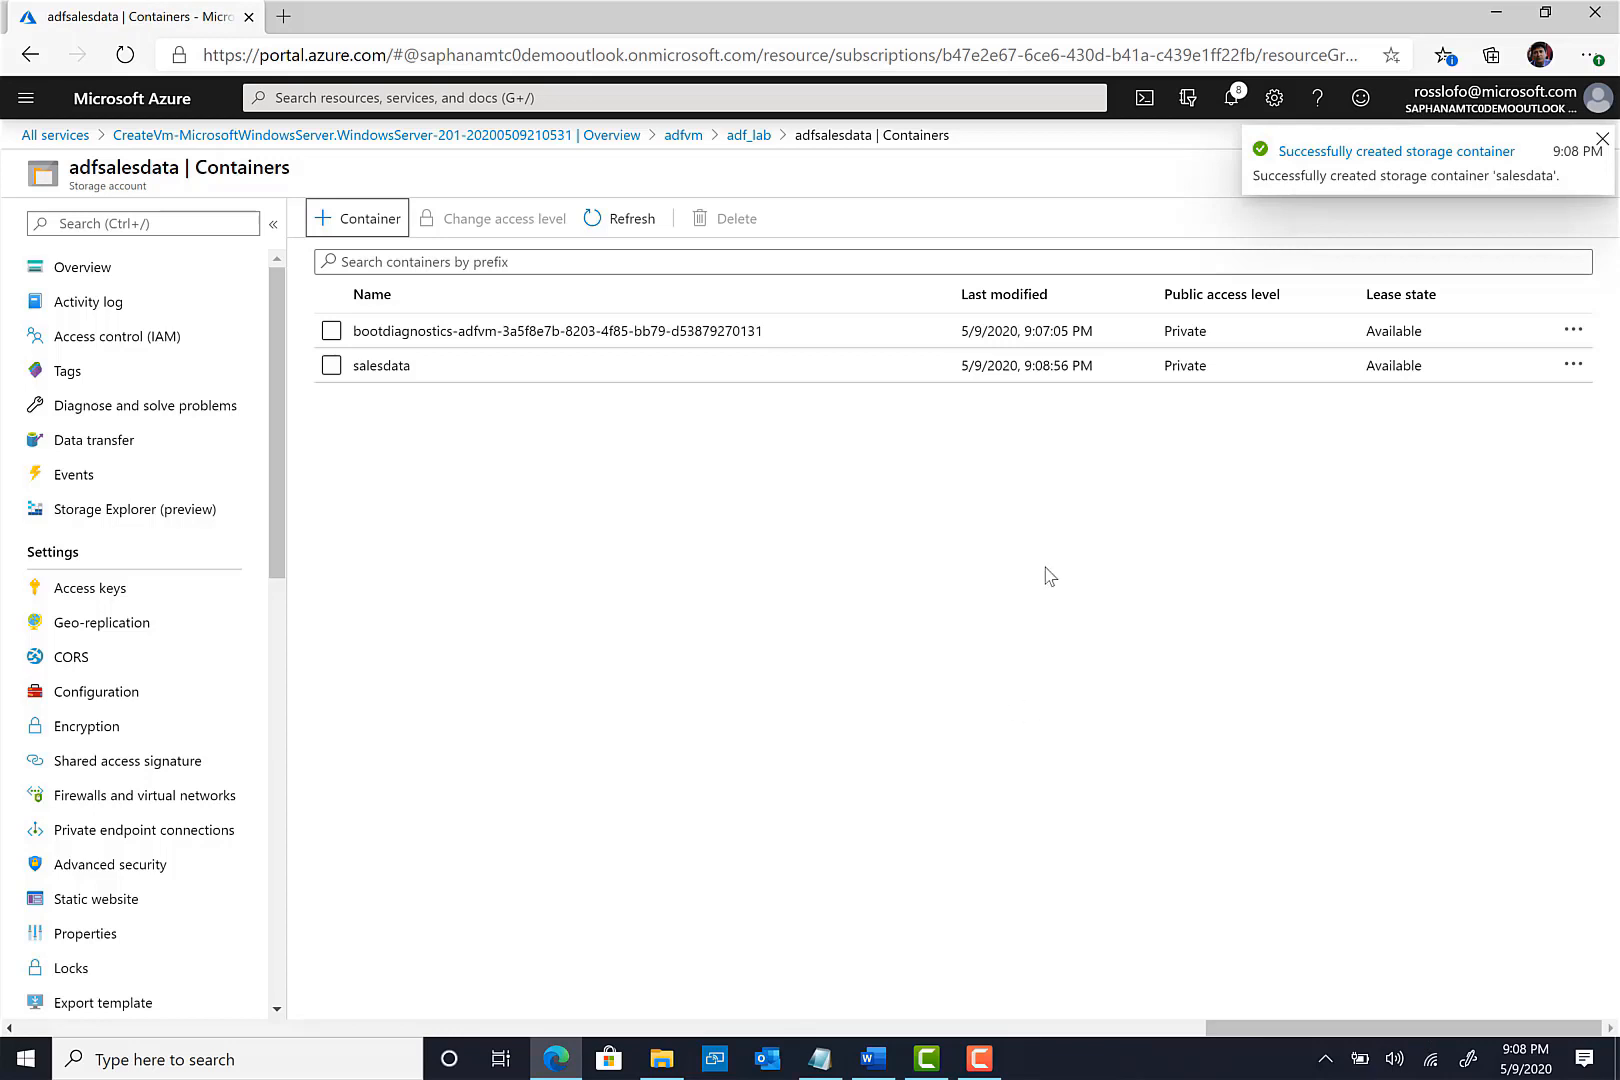
click(1602, 139)
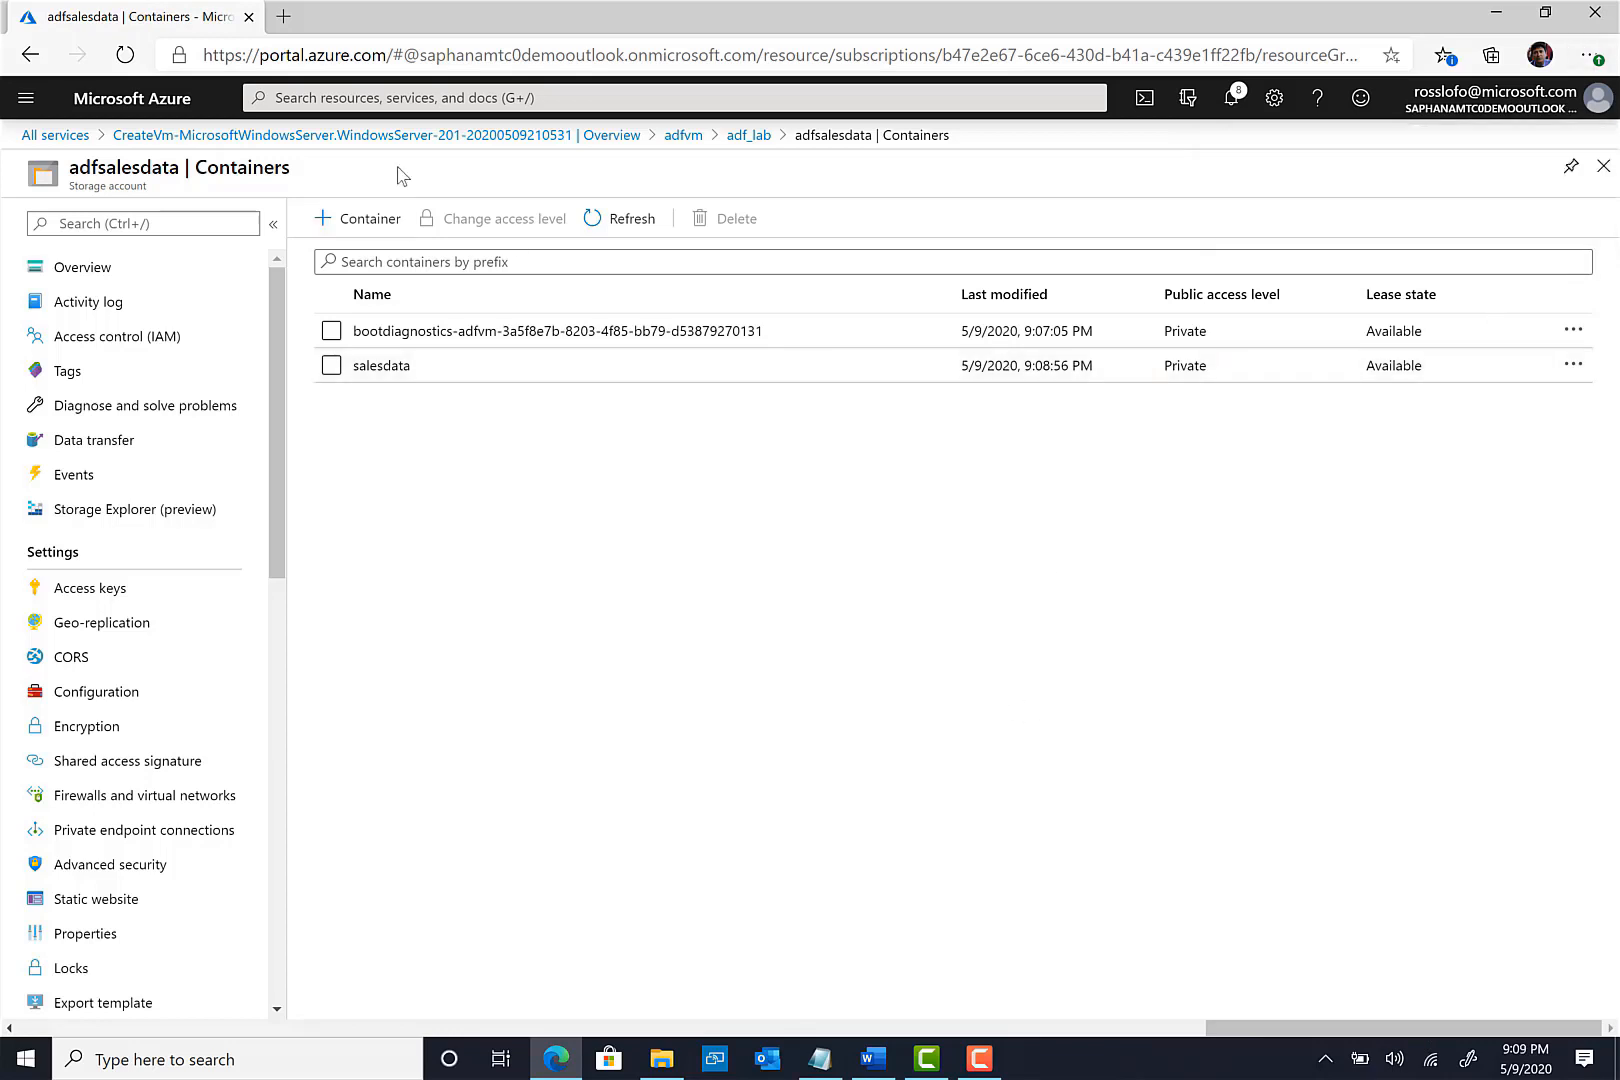
click(1604, 168)
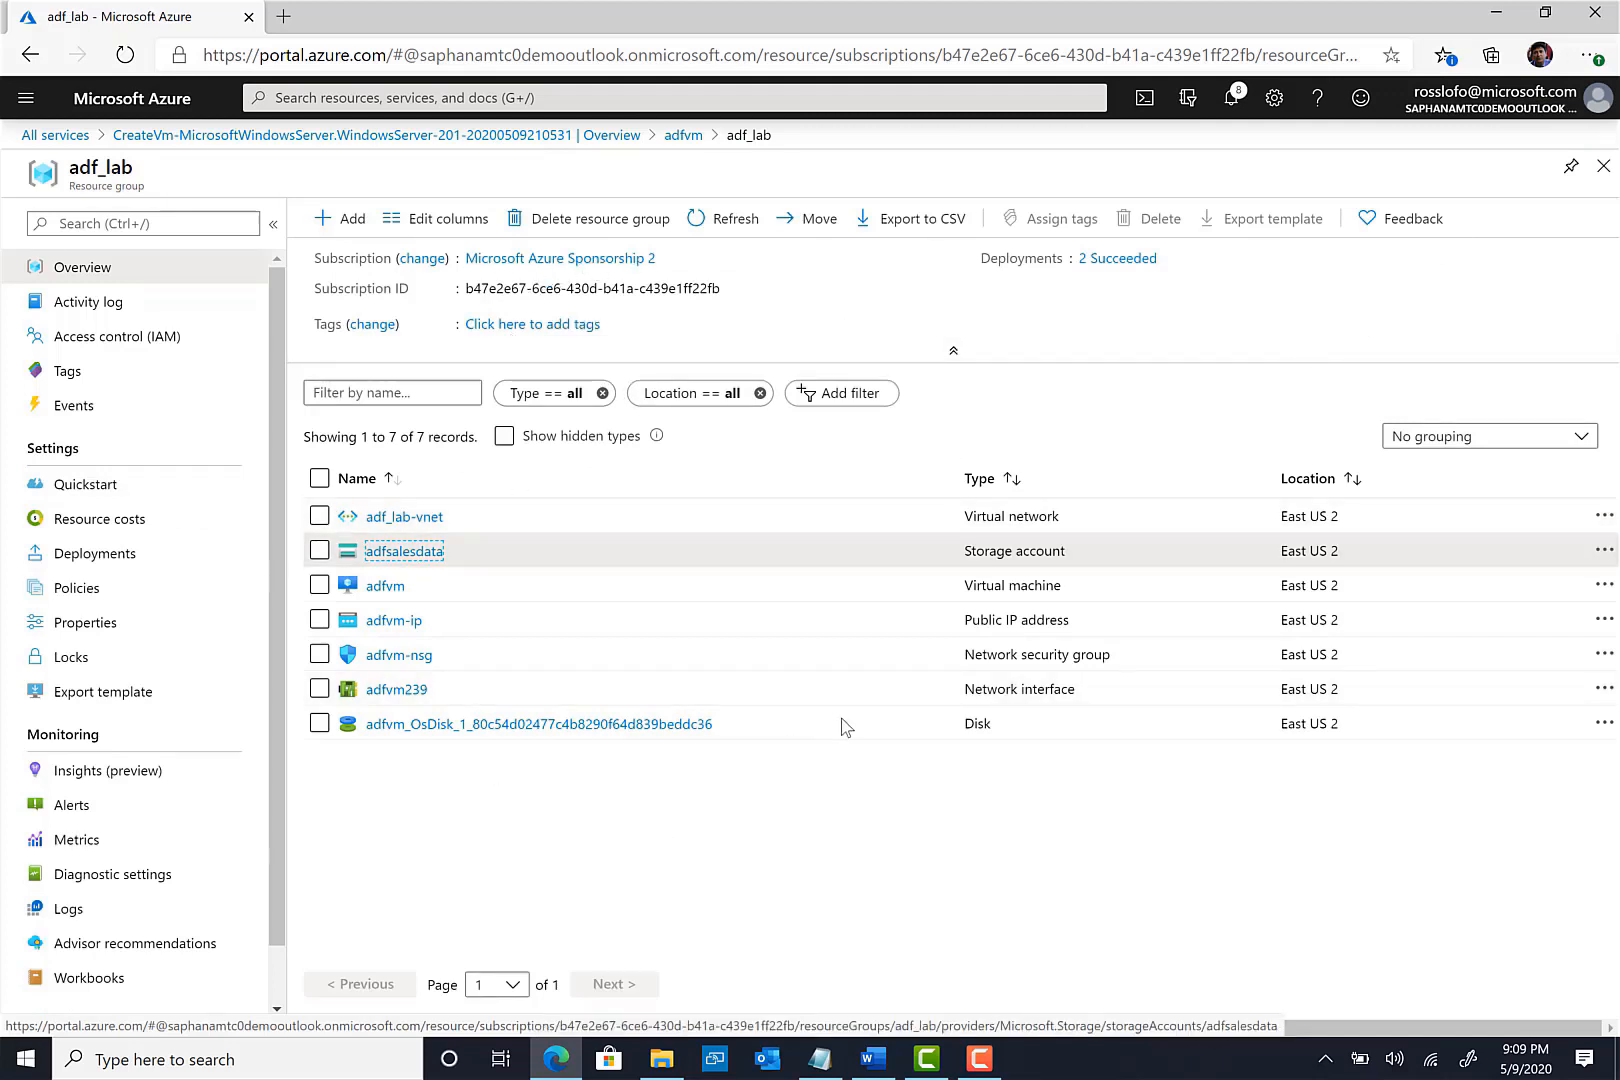
- Download adfvm's RDP connection file (public IP, port 3389) from its Connect > RDP page
click(384, 587)
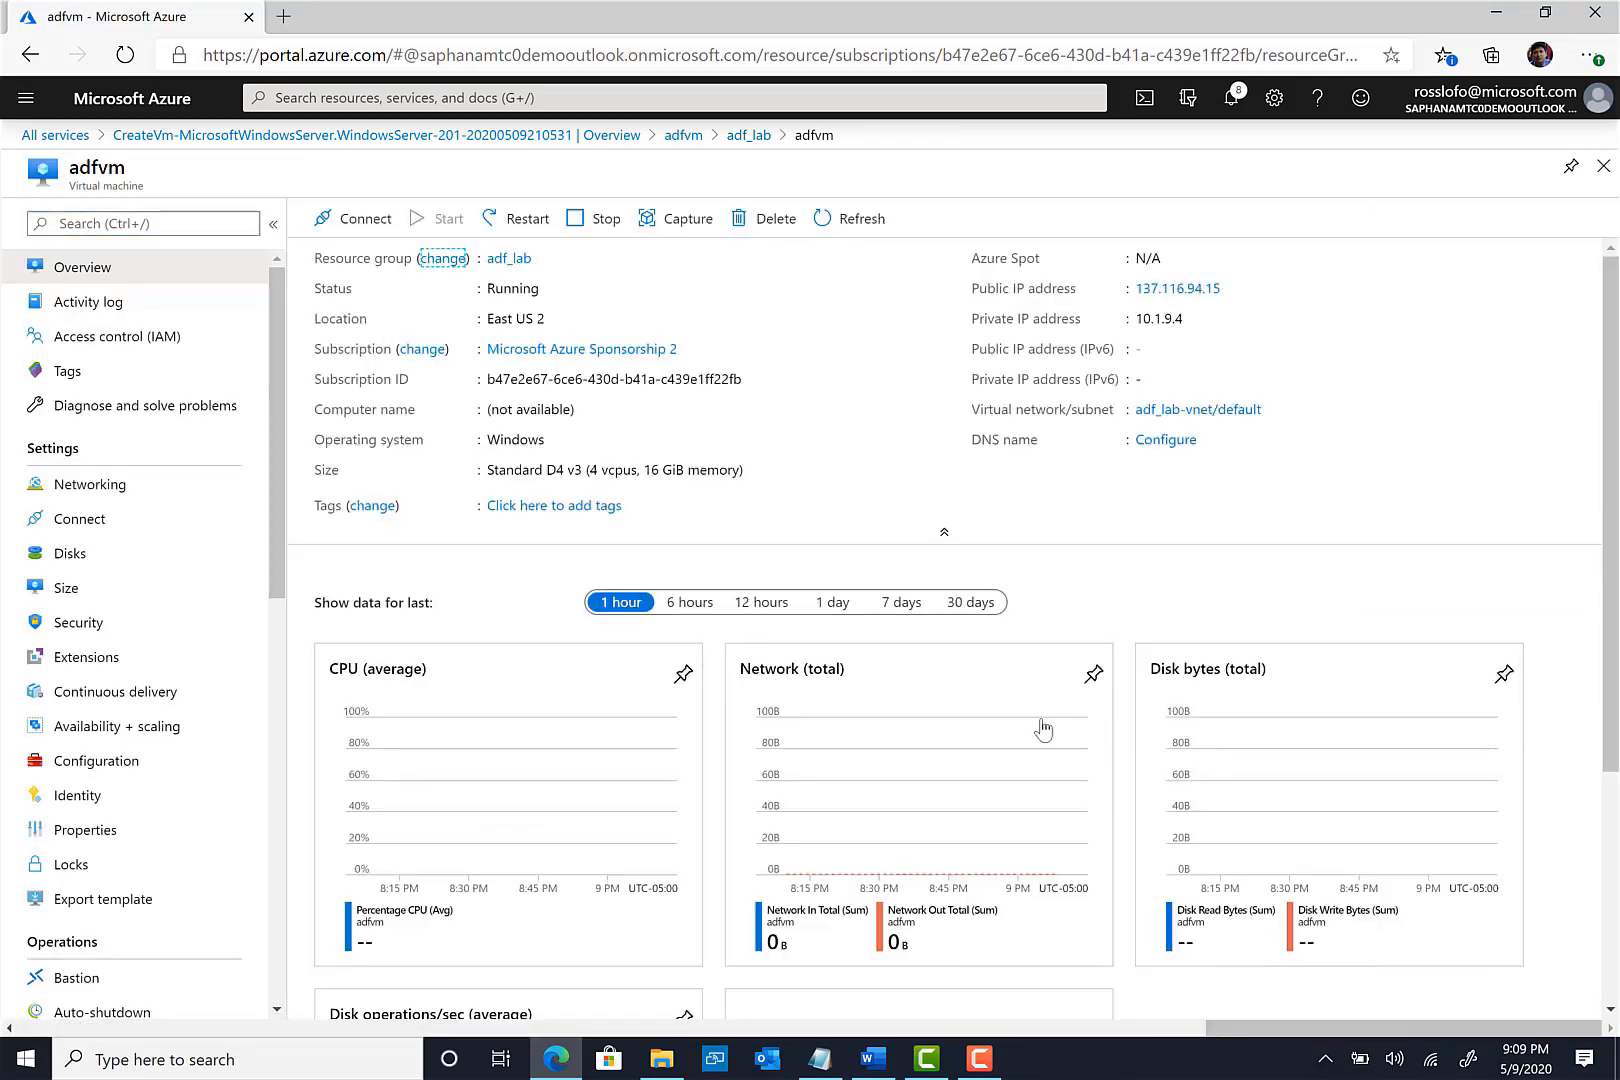
click(358, 222)
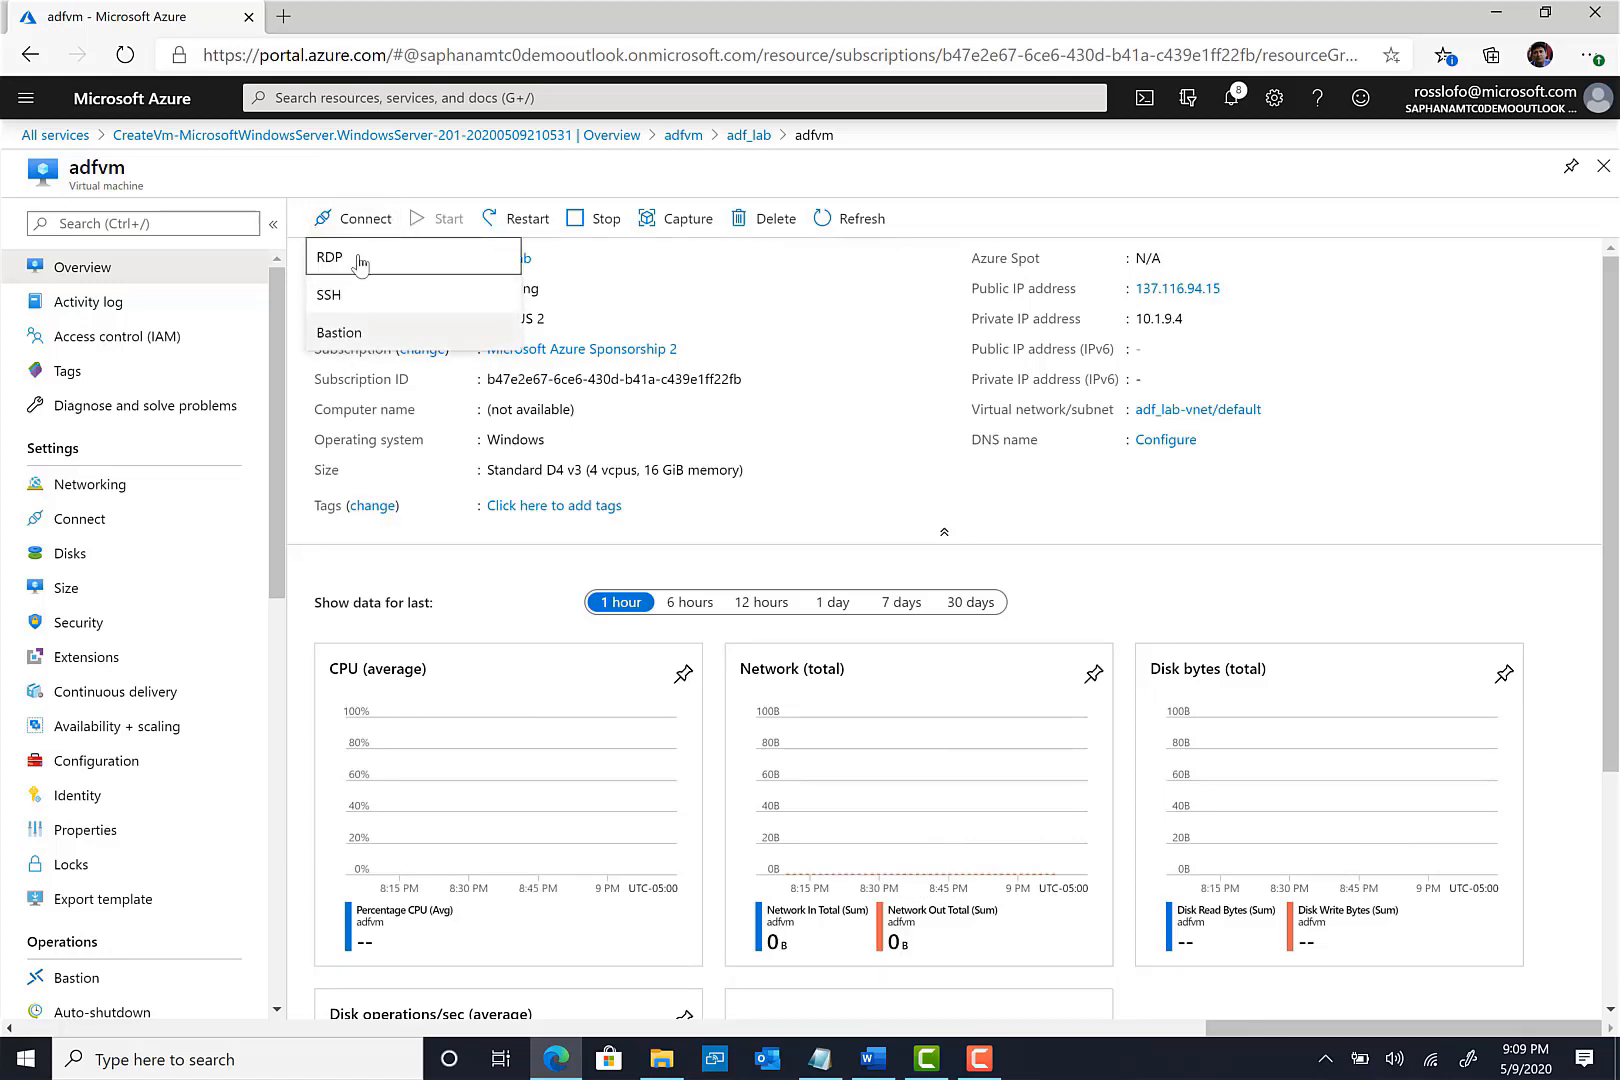
click(362, 260)
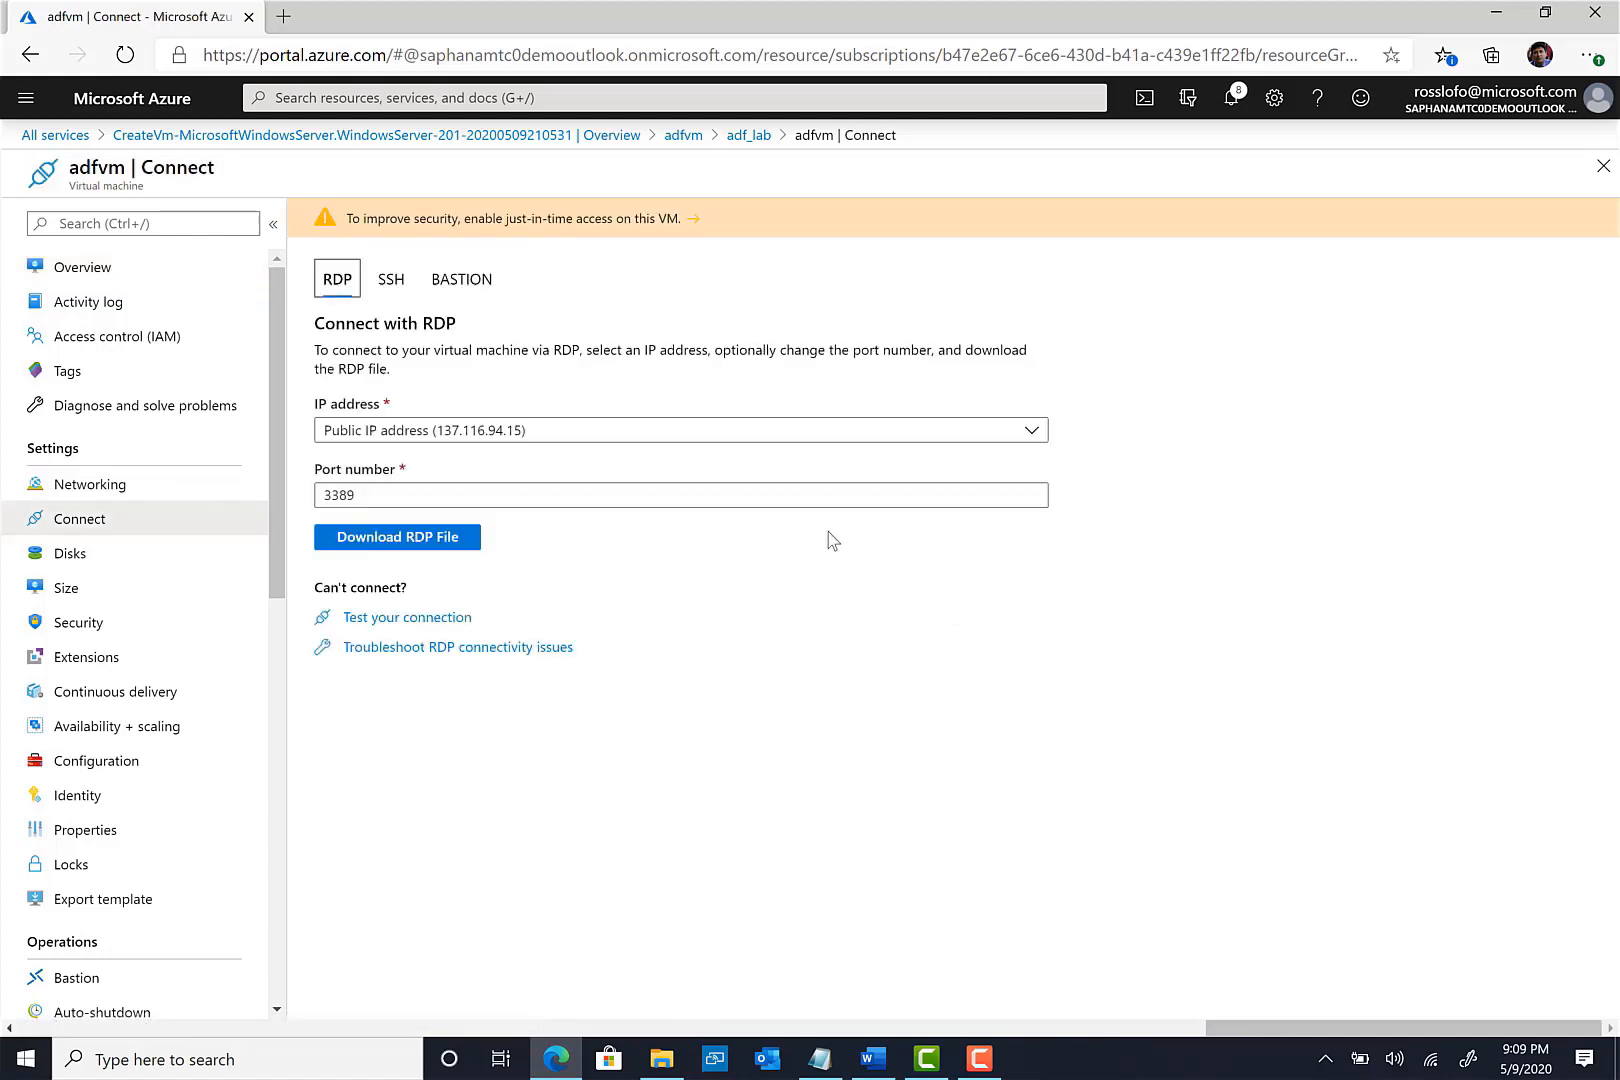
click(412, 540)
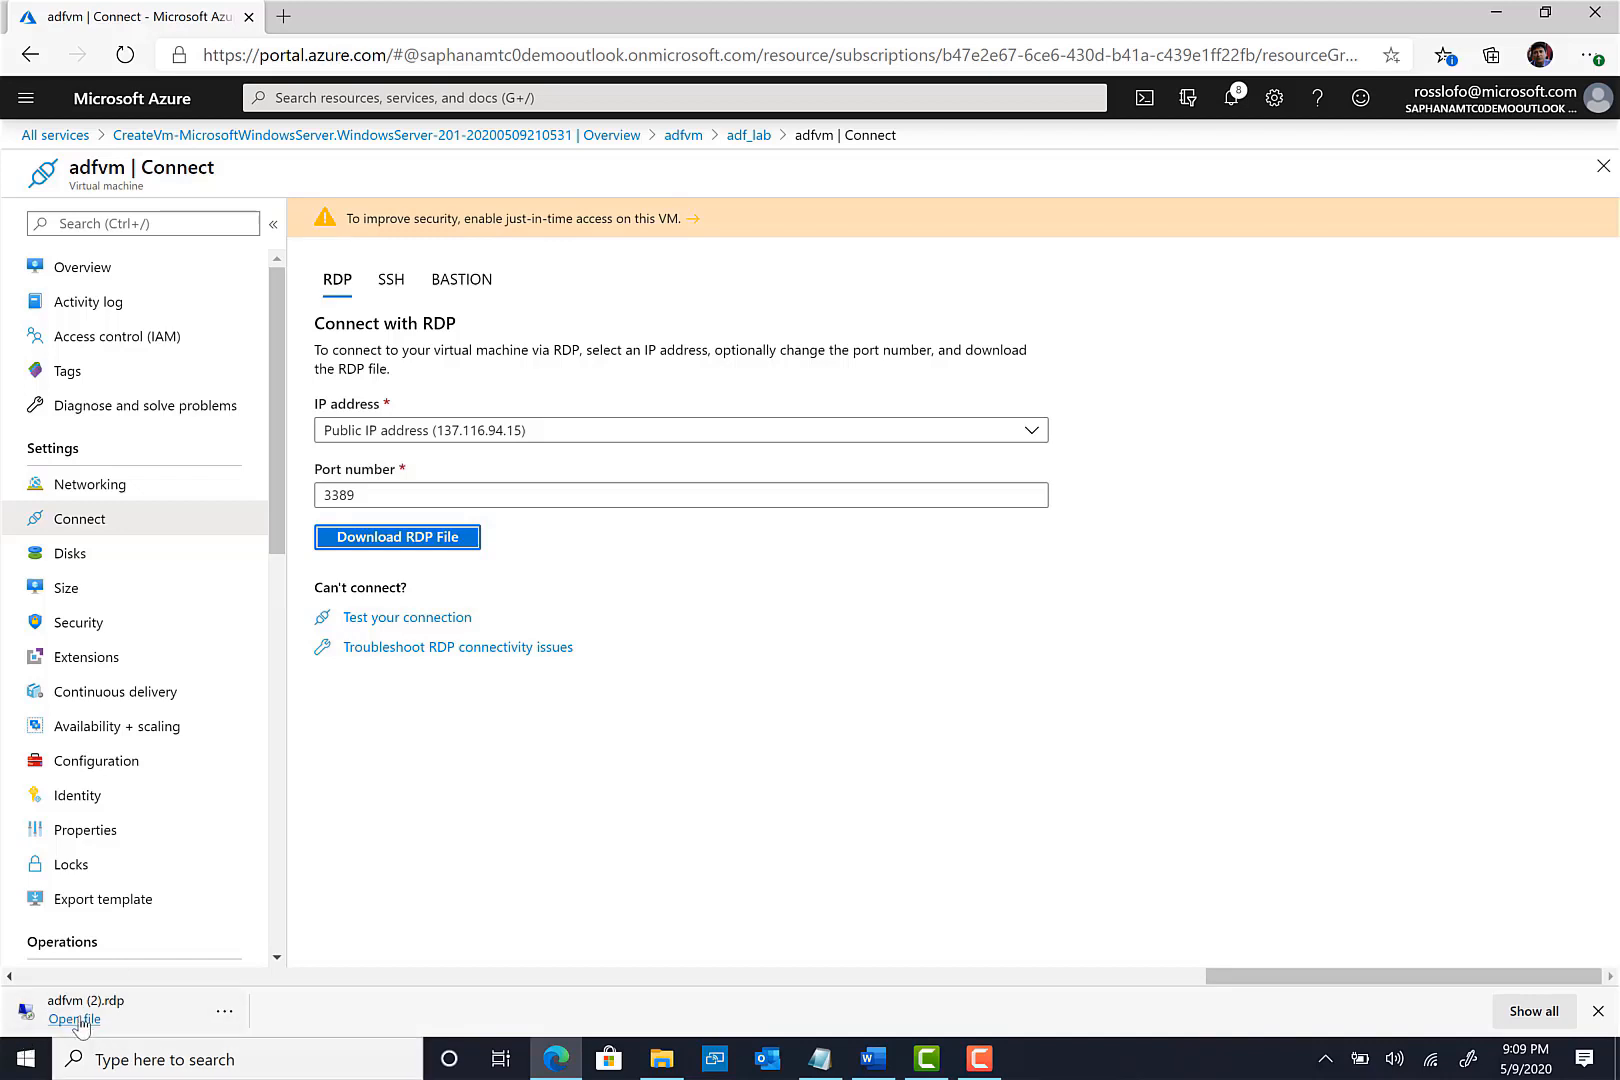
- Open the downloaded adfvm RDP file and connect with the VM administrator username and password
click(74, 1018)
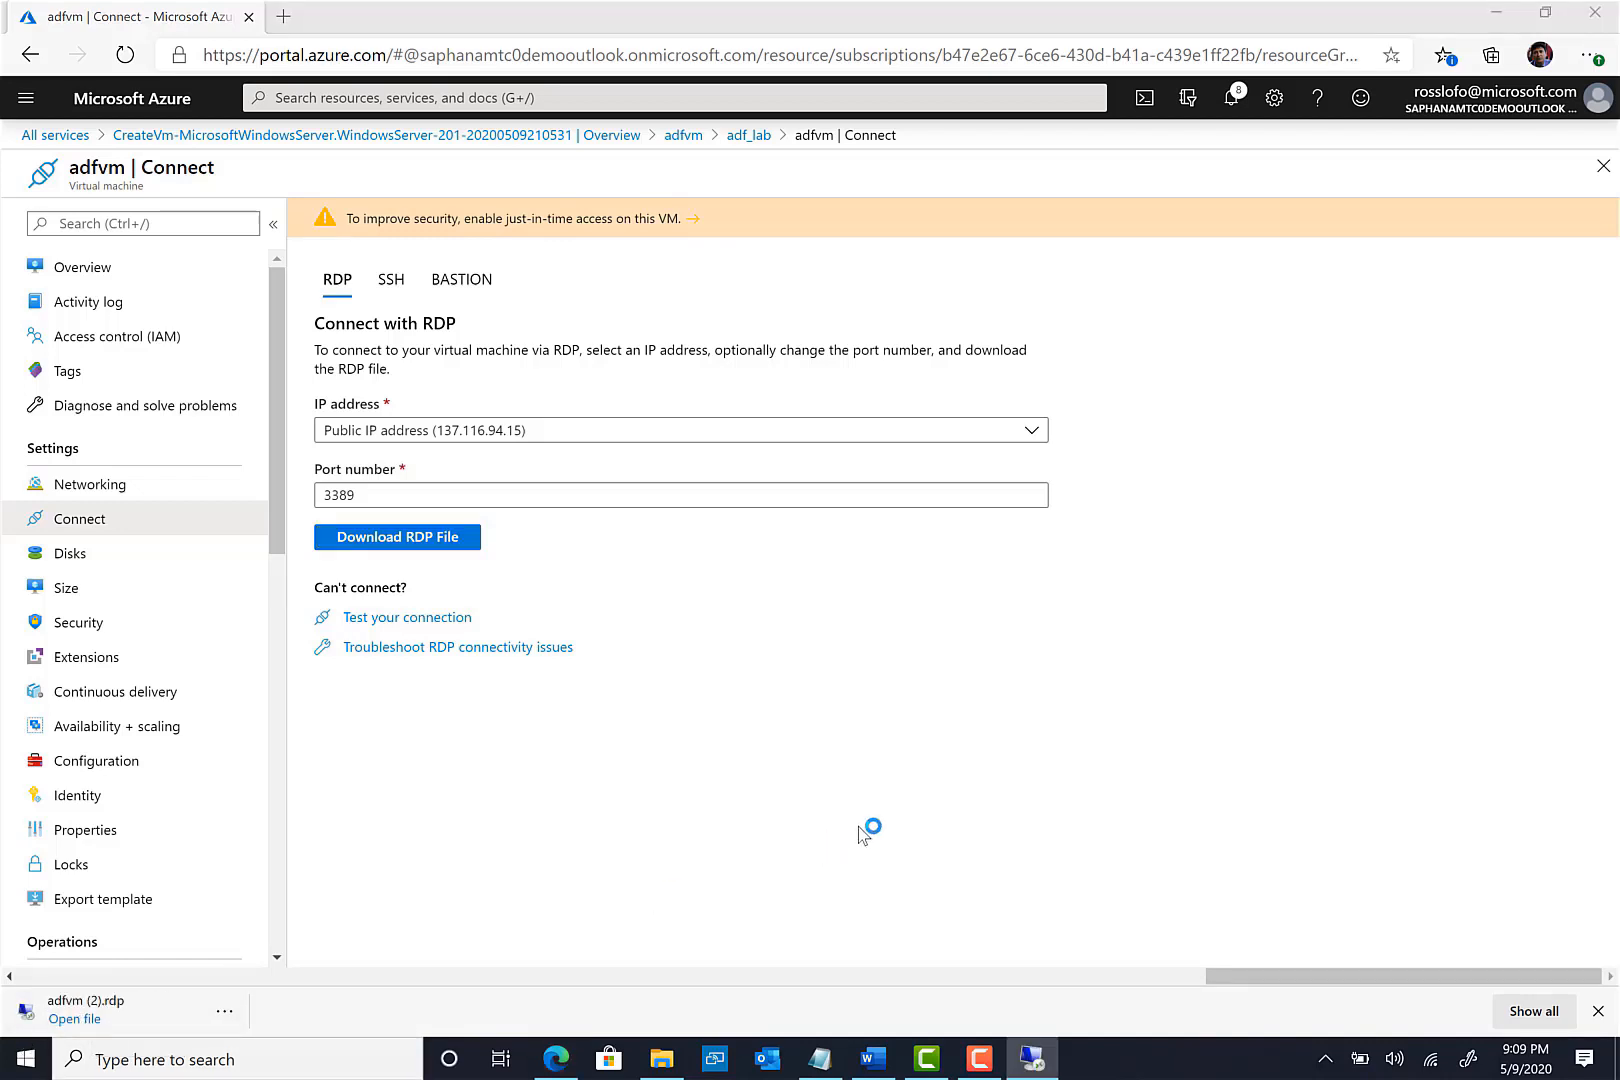
click(958, 645)
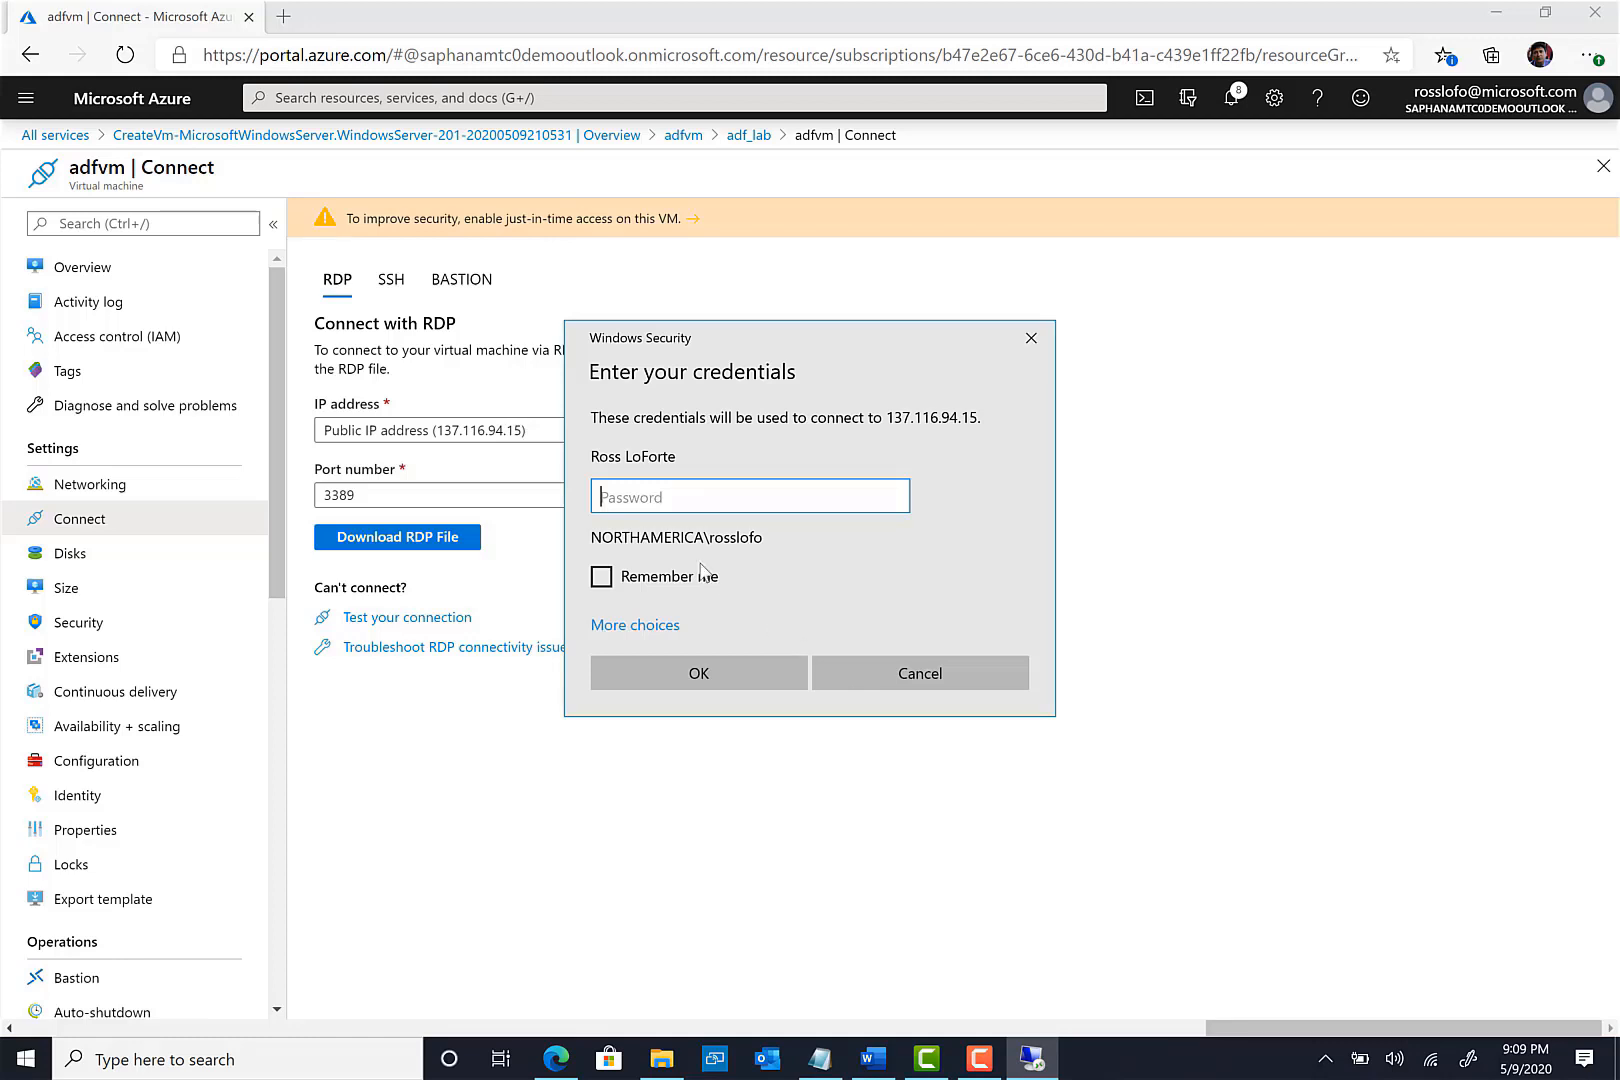
click(643, 638)
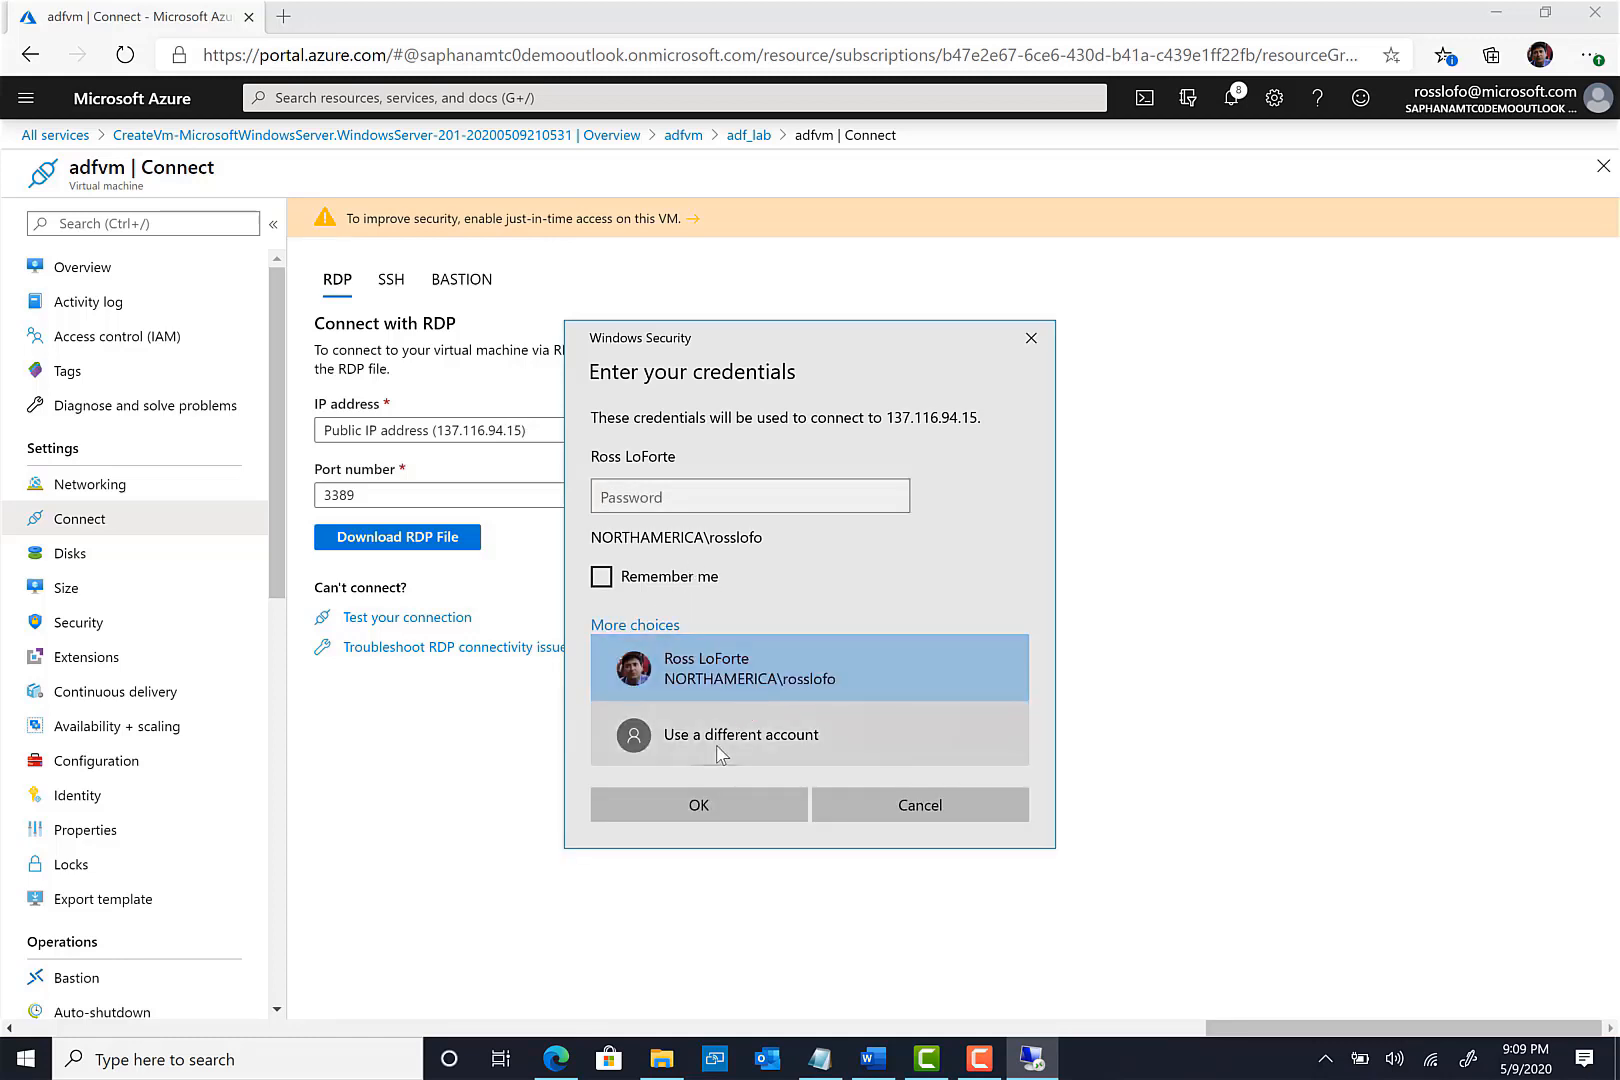
click(718, 752)
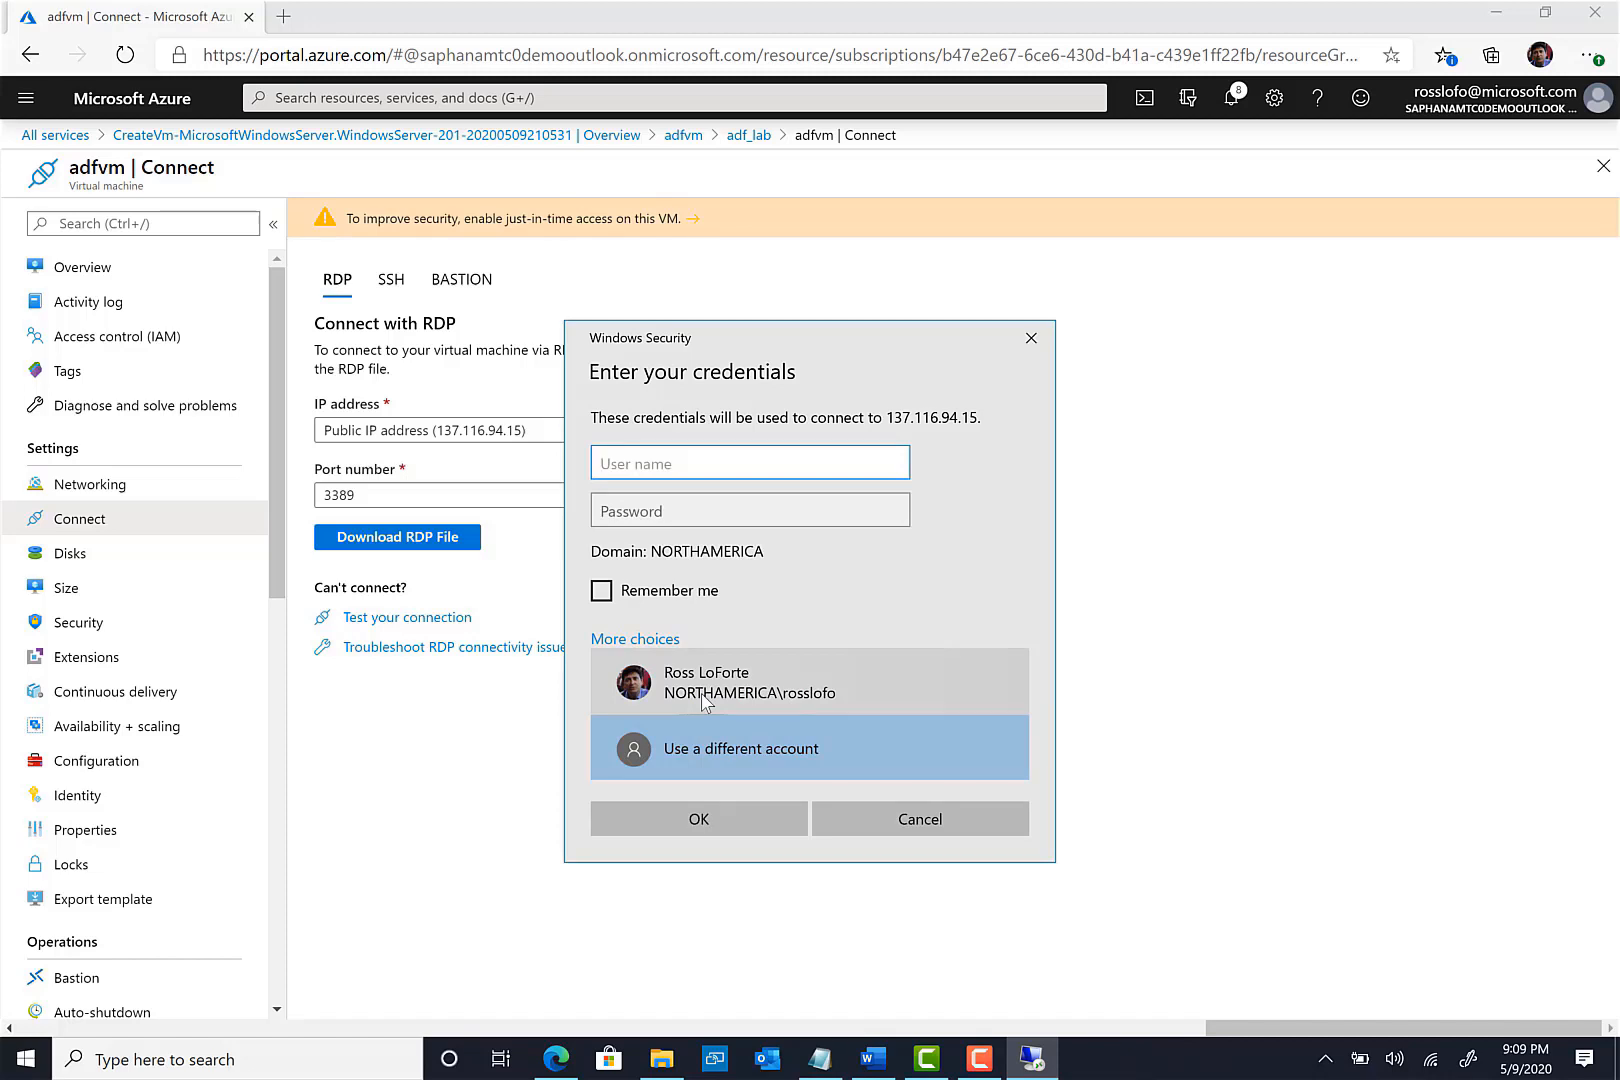
text(adfvm\adfad)
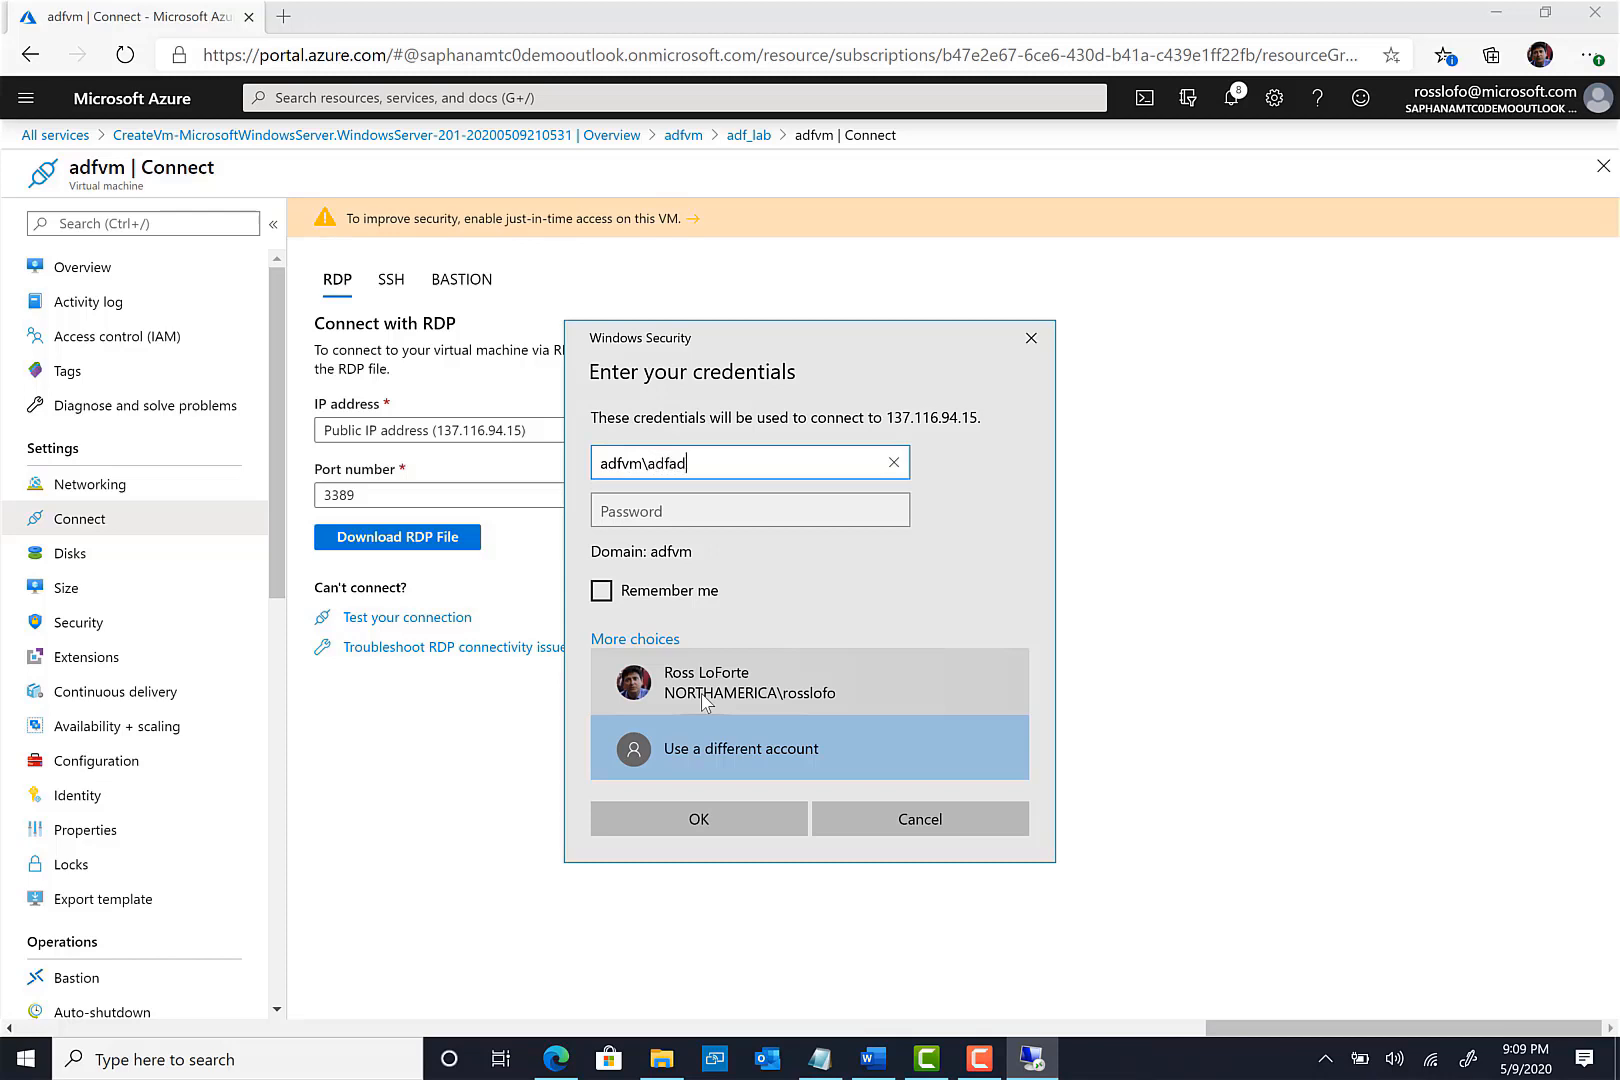
text(min)
key(Tab)
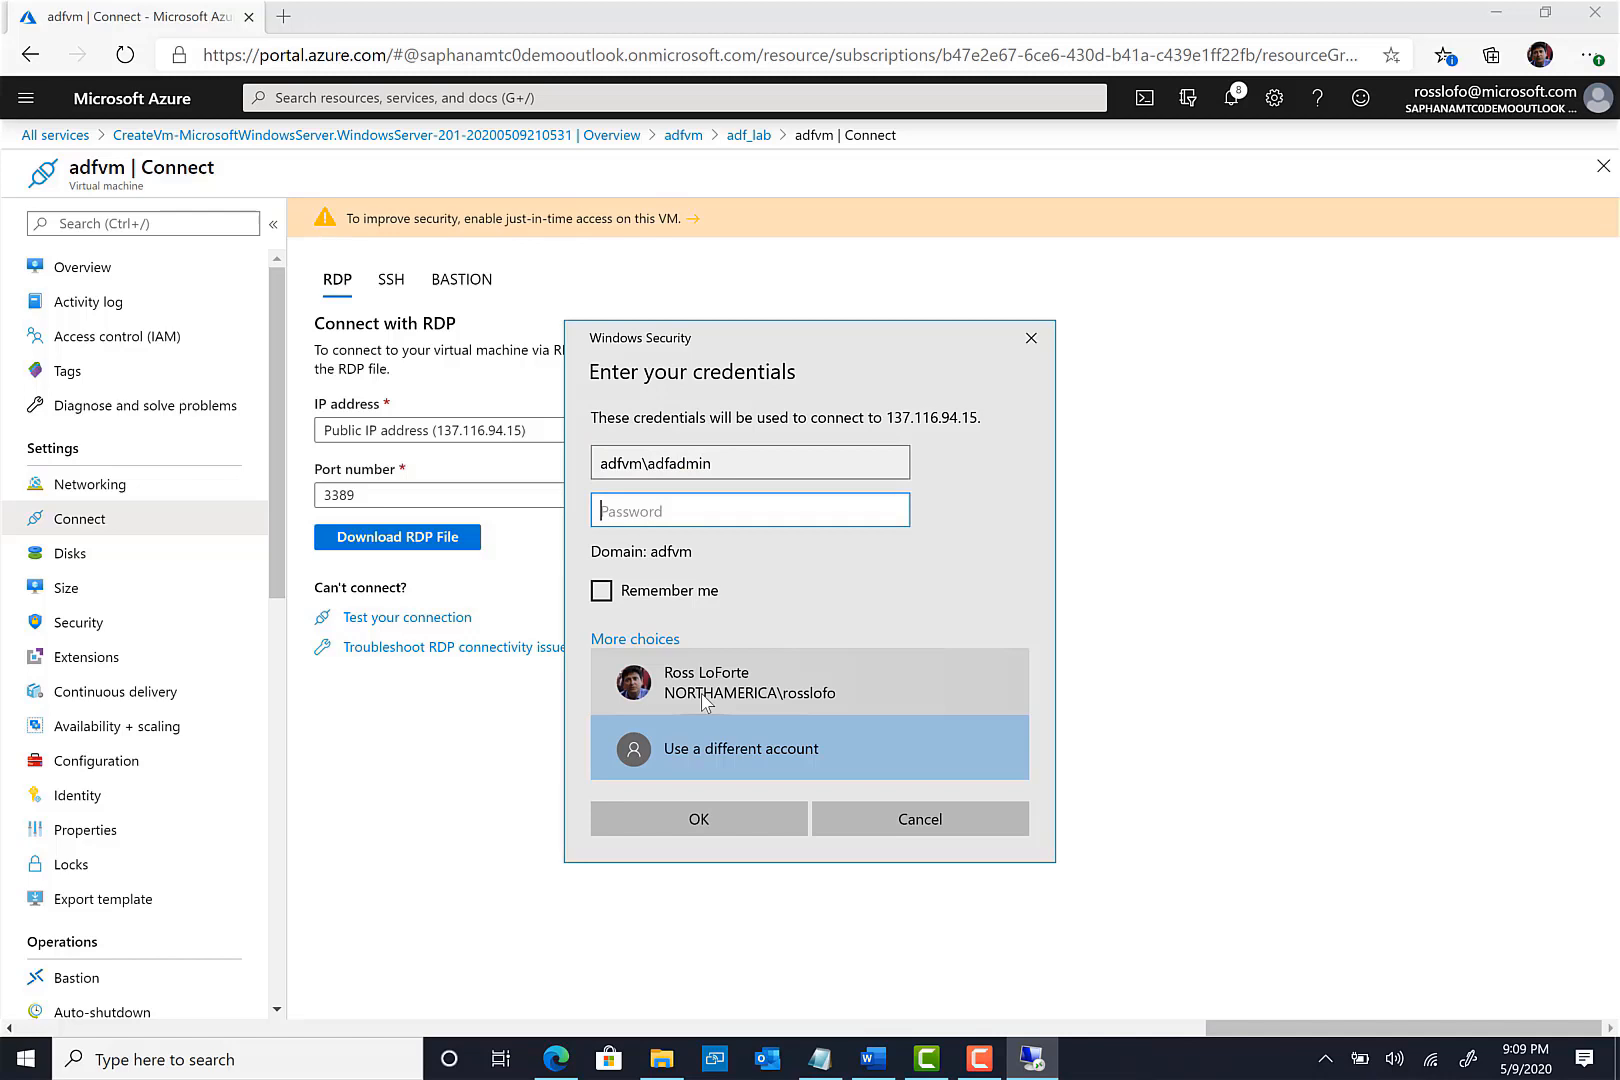
text(P)
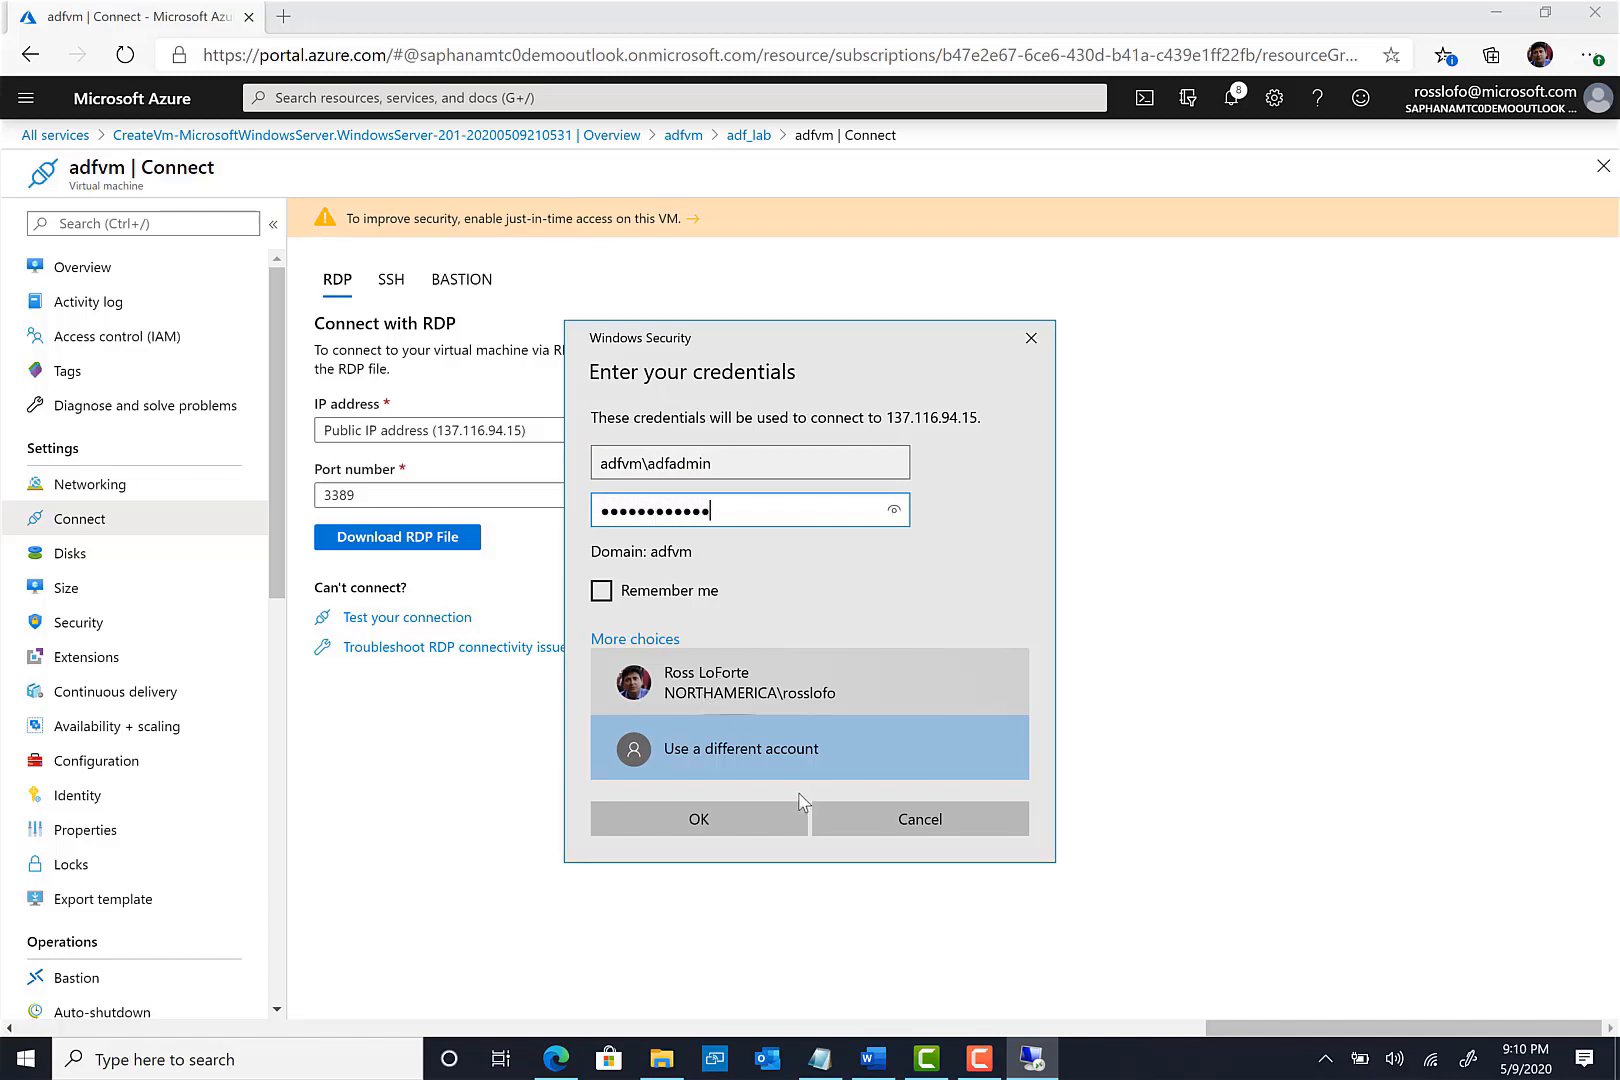
click(723, 815)
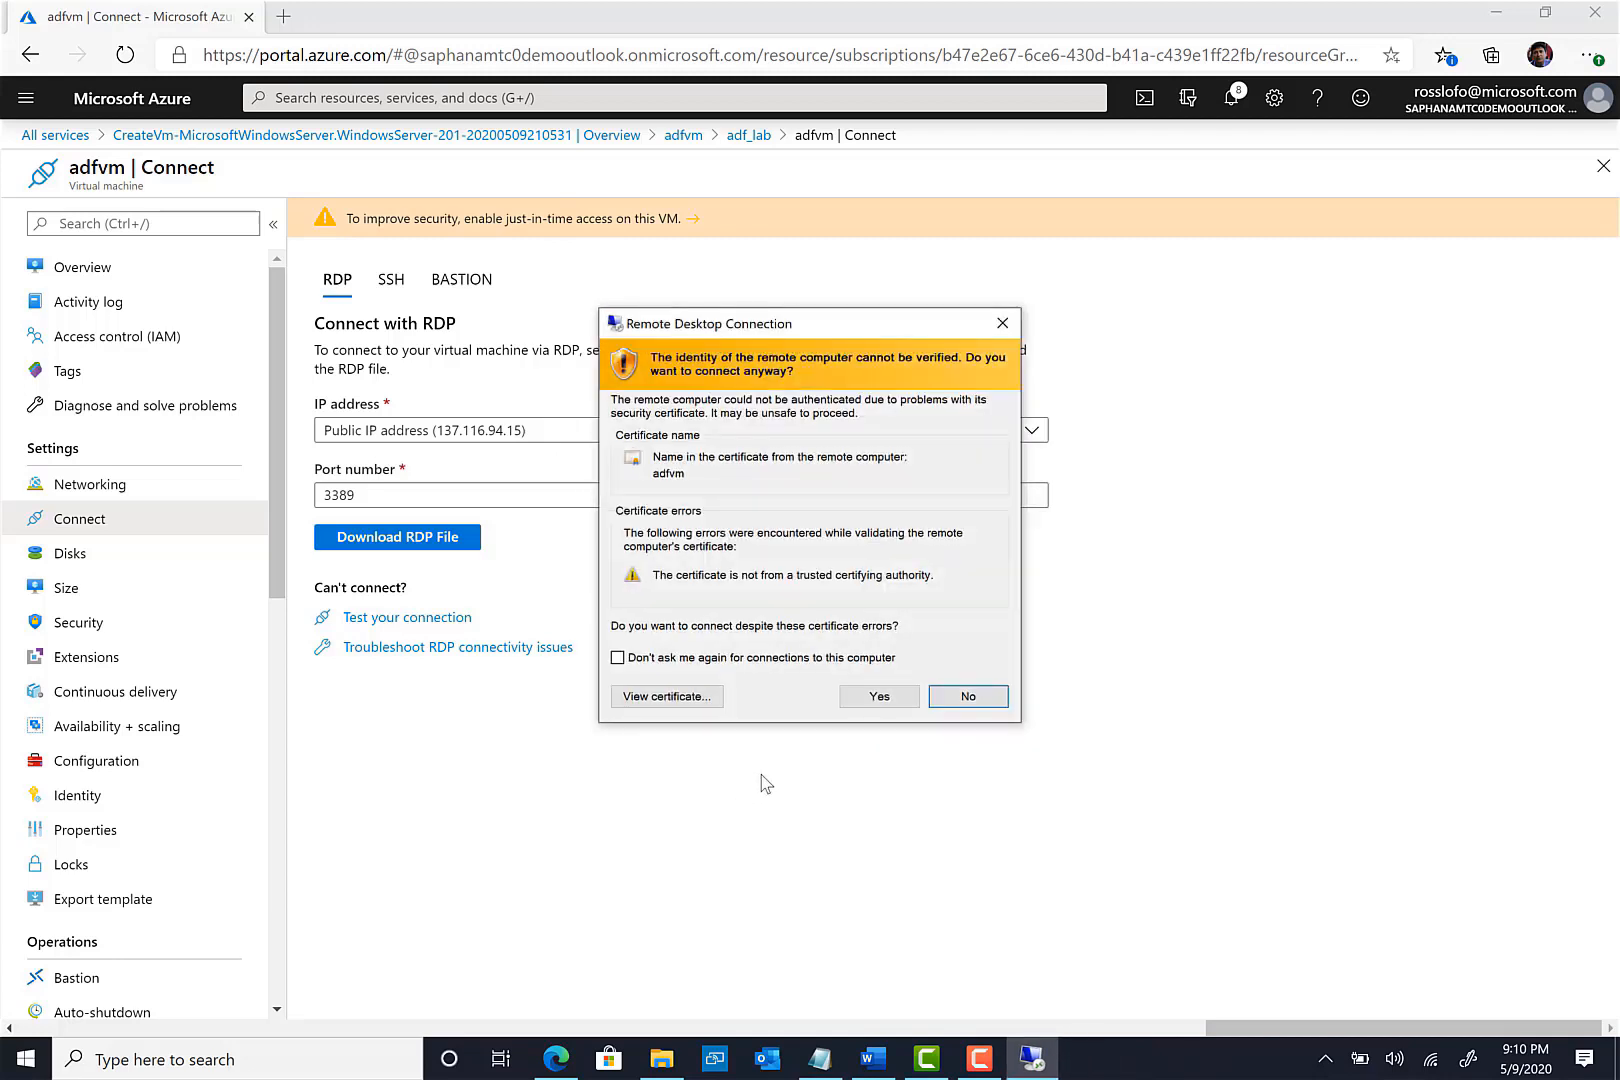
- Trust adfvm's certificate and decline network discovery in the remote session
click(880, 696)
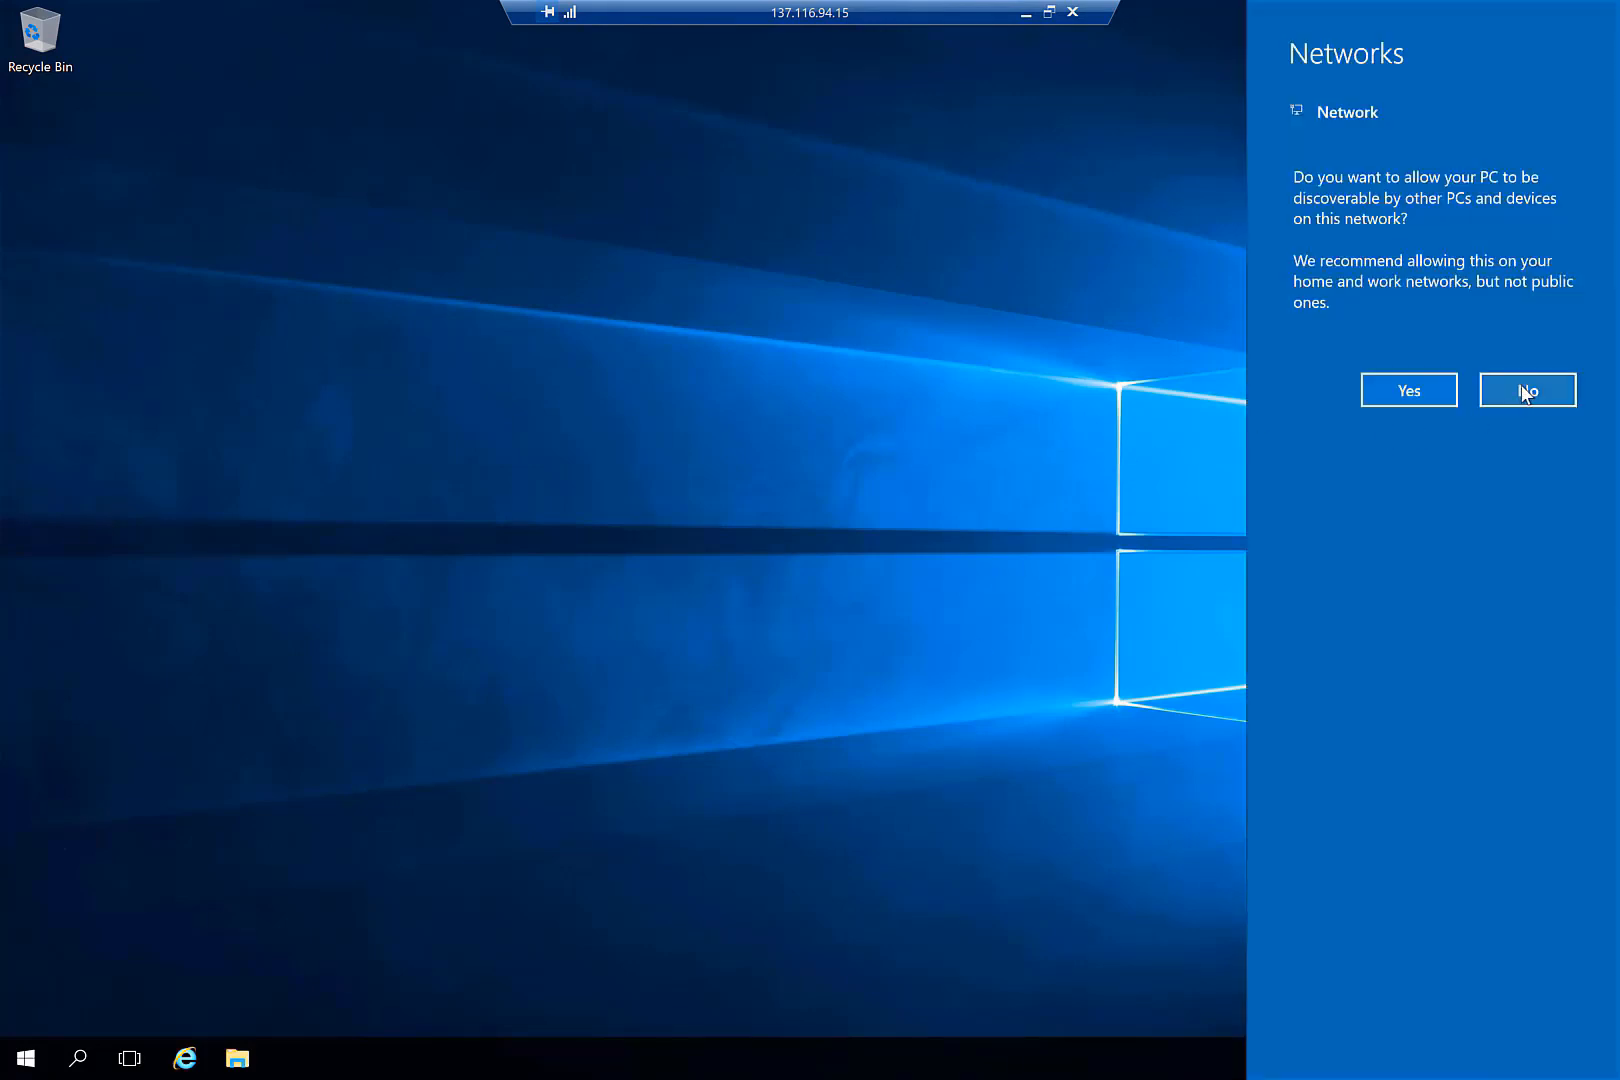
click(1524, 393)
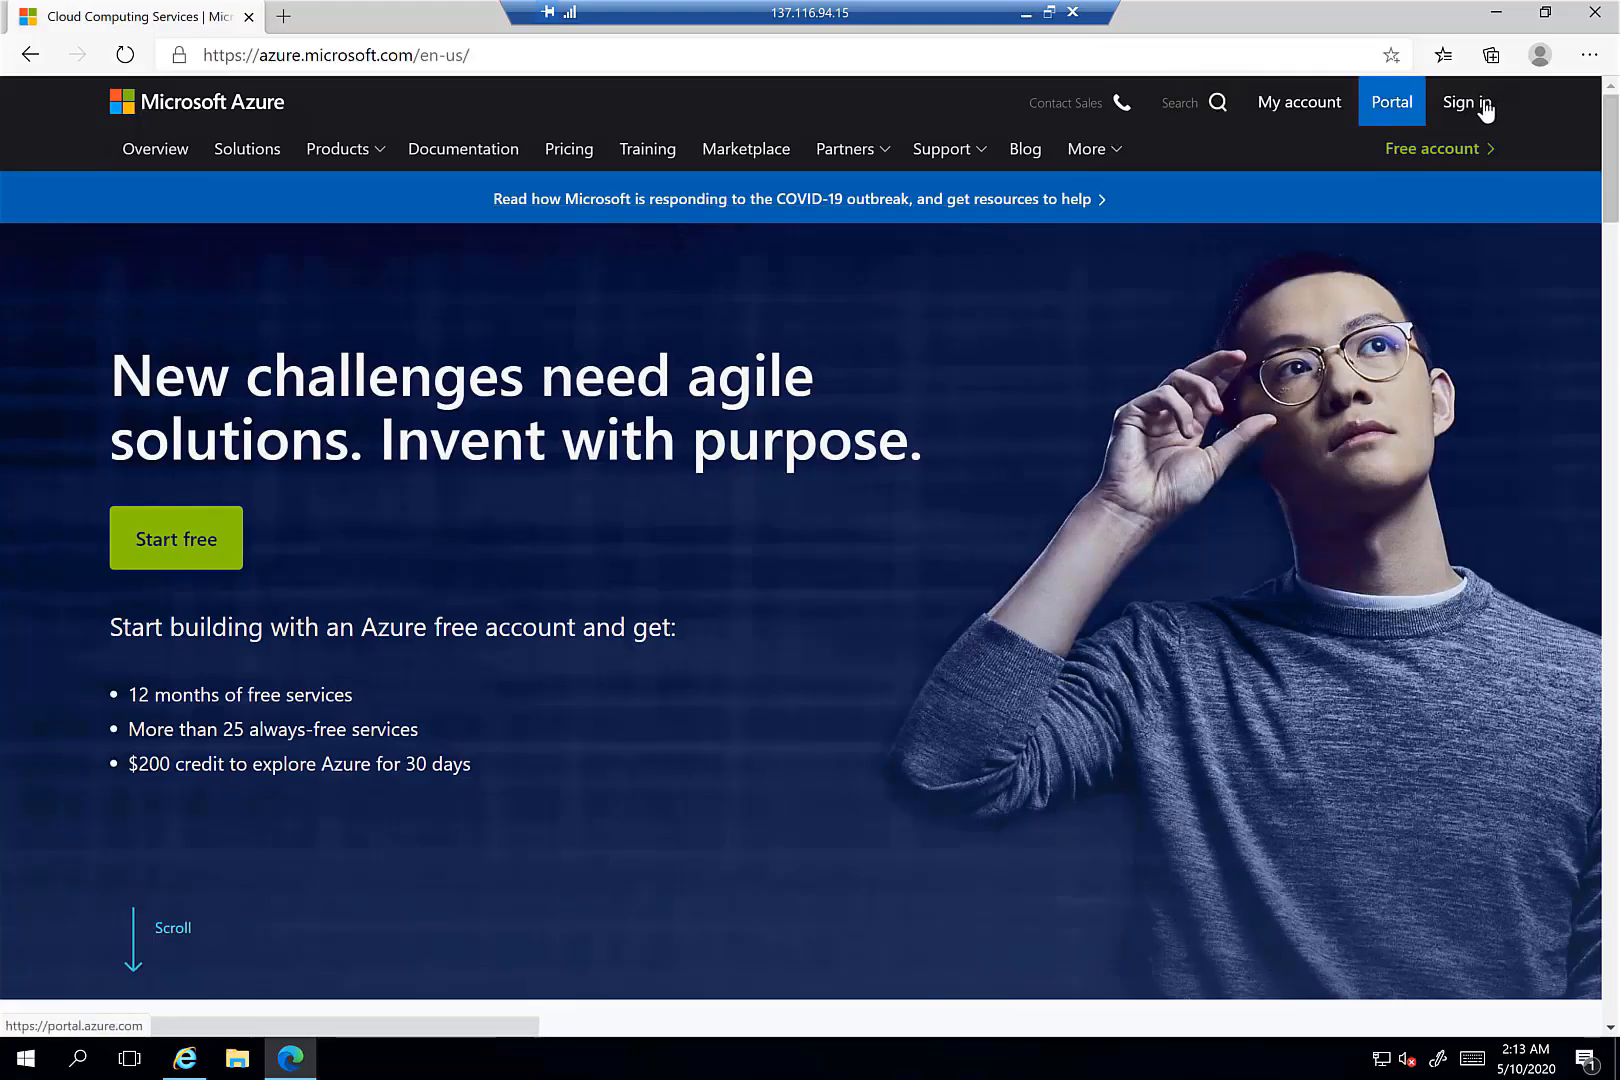
- In the remote Azure portal, find Data factories via 'data fa' and start adding a new factory
click(1395, 114)
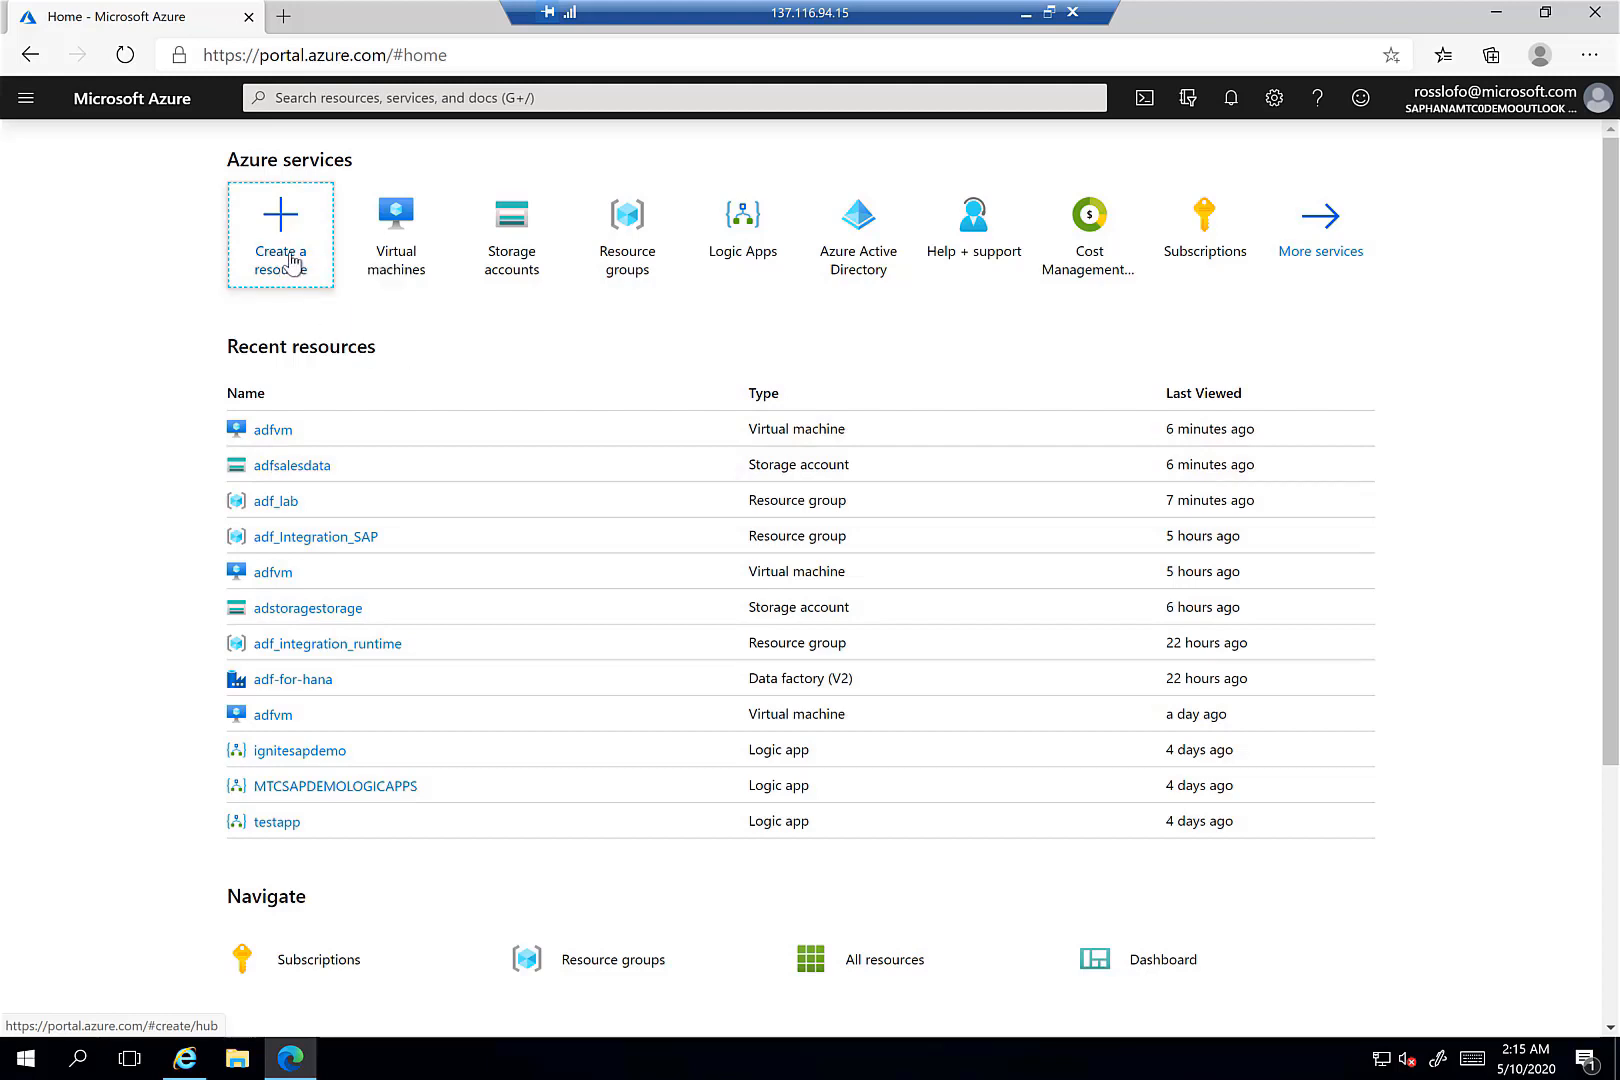
click(1349, 231)
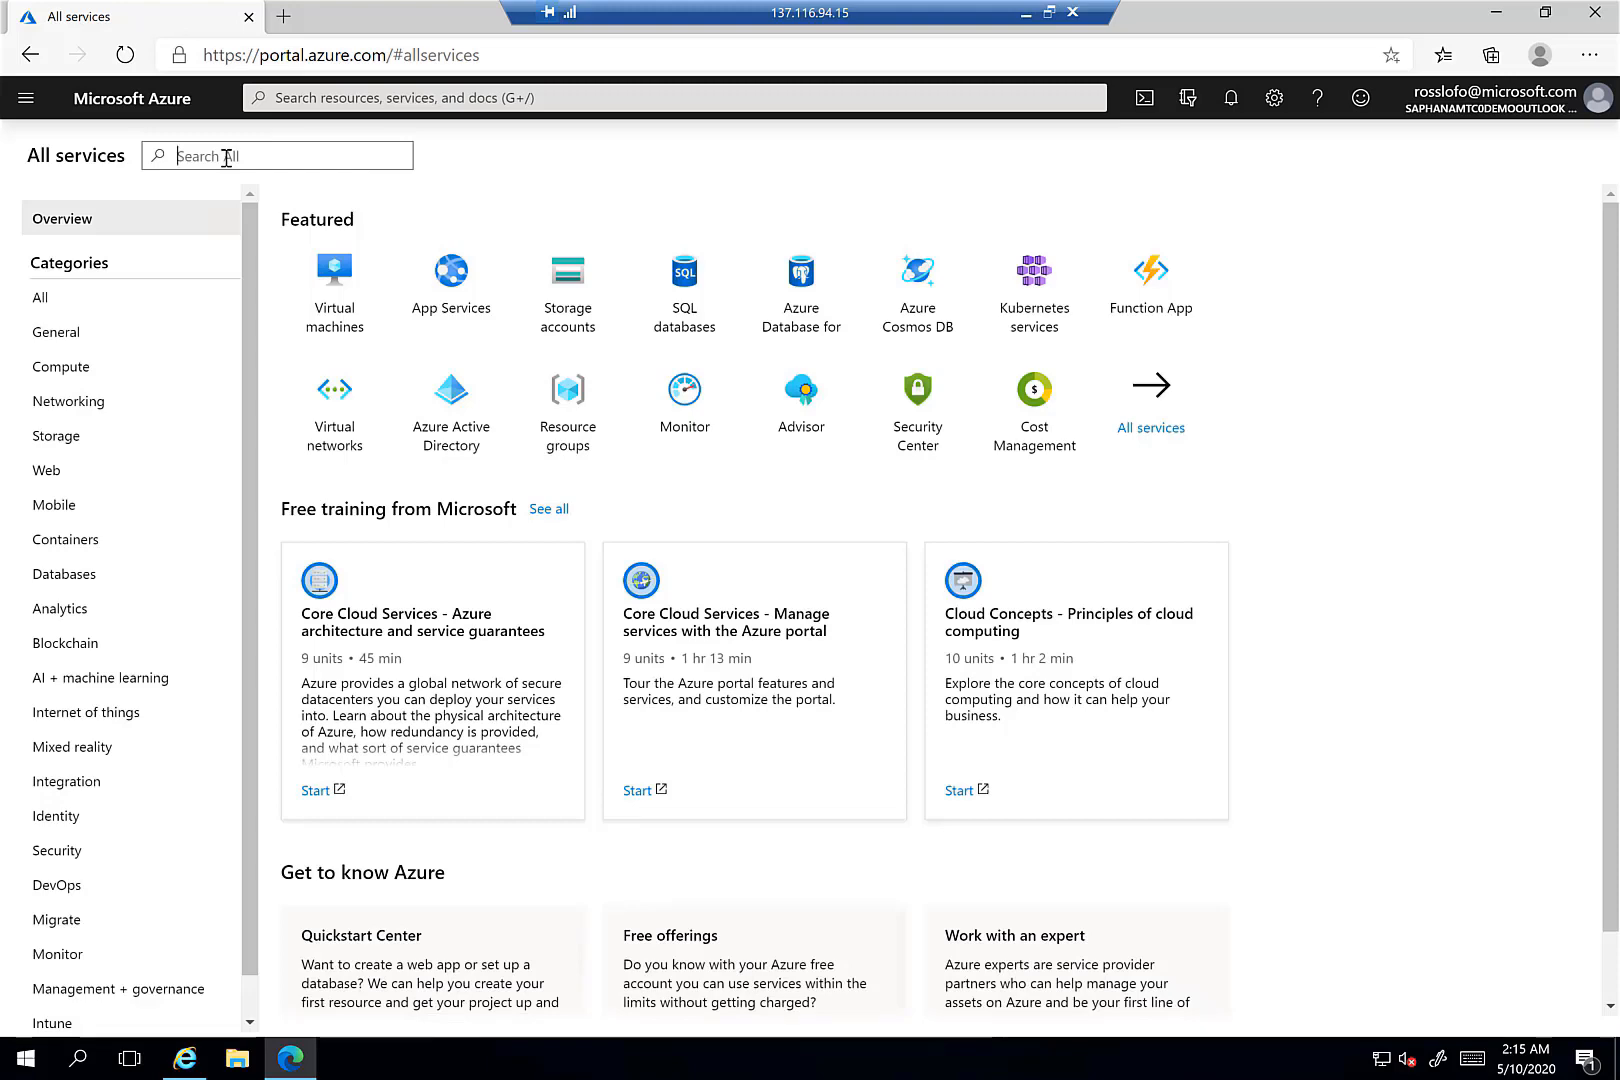
text(data )
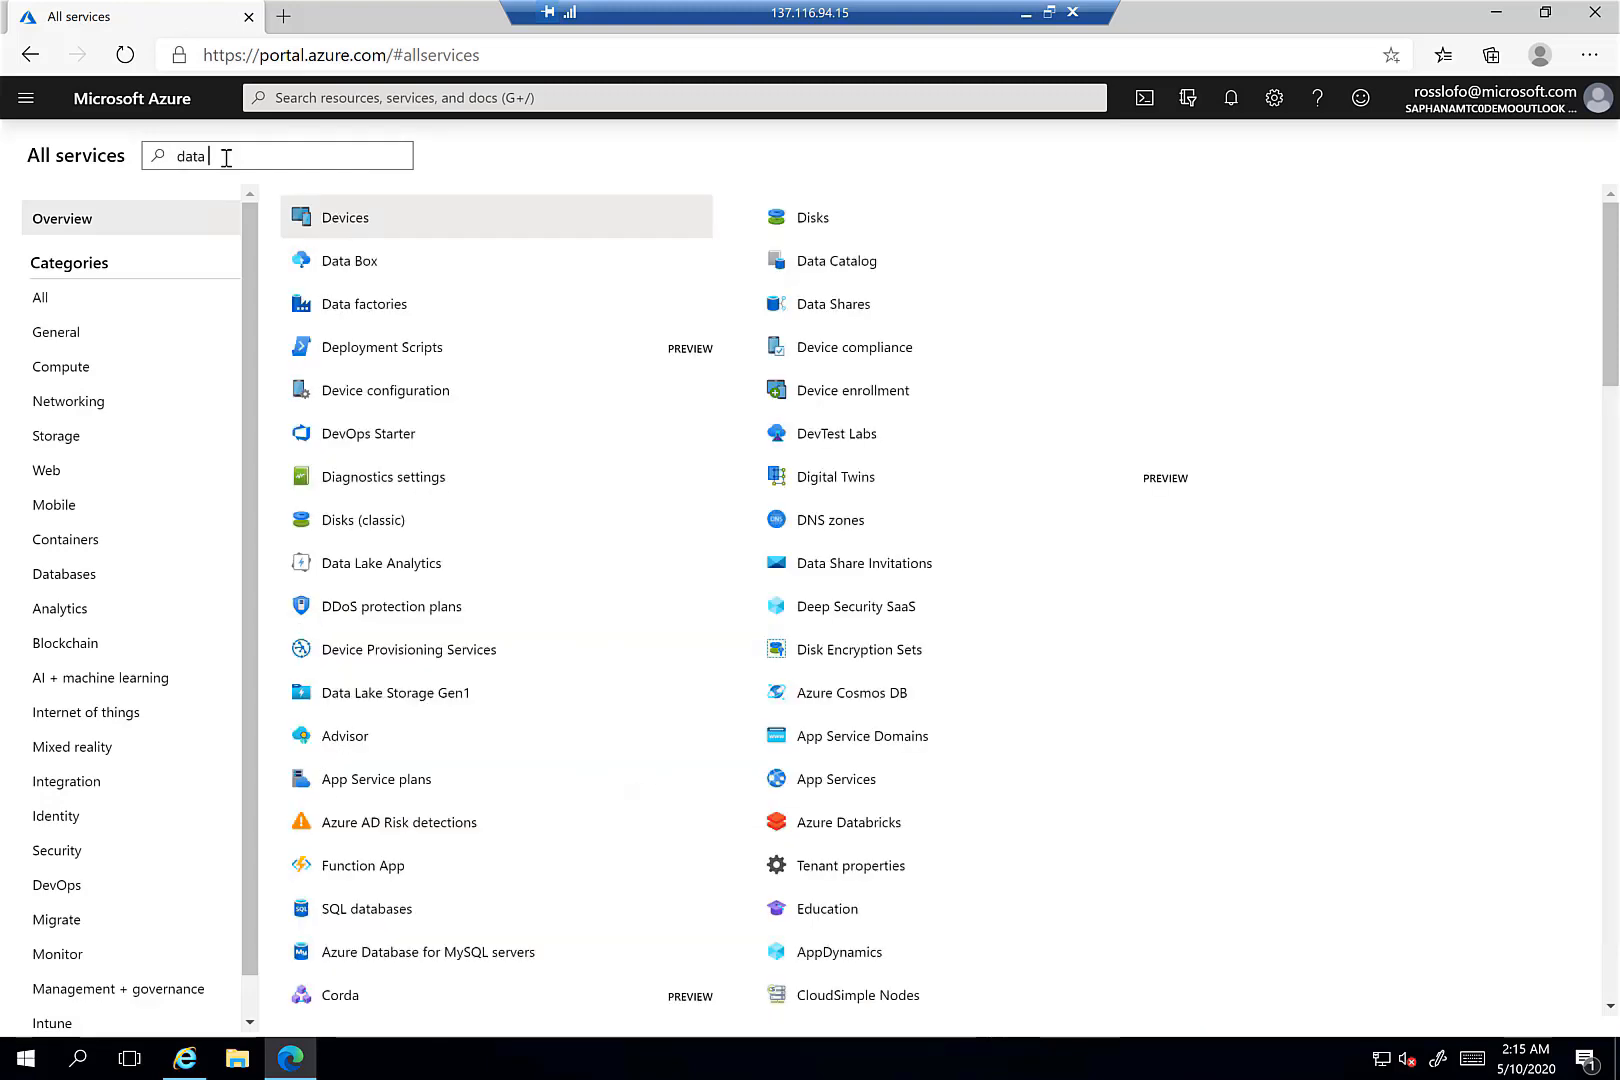
text(fa)
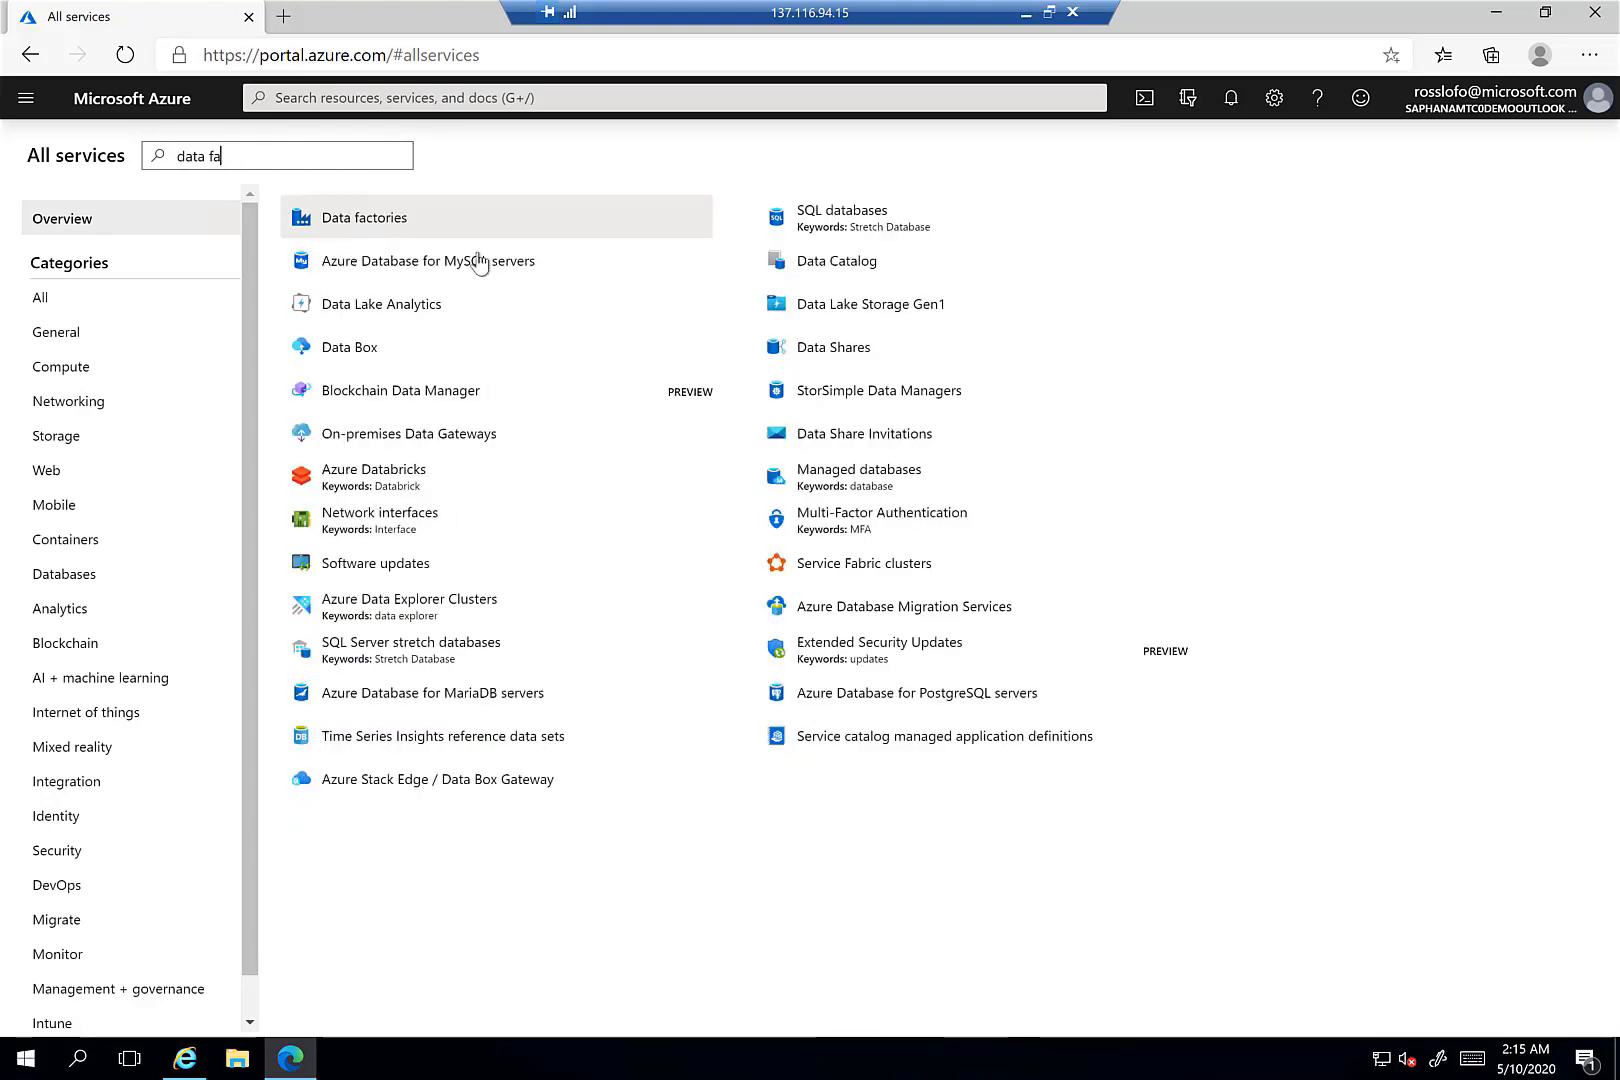
click(380, 219)
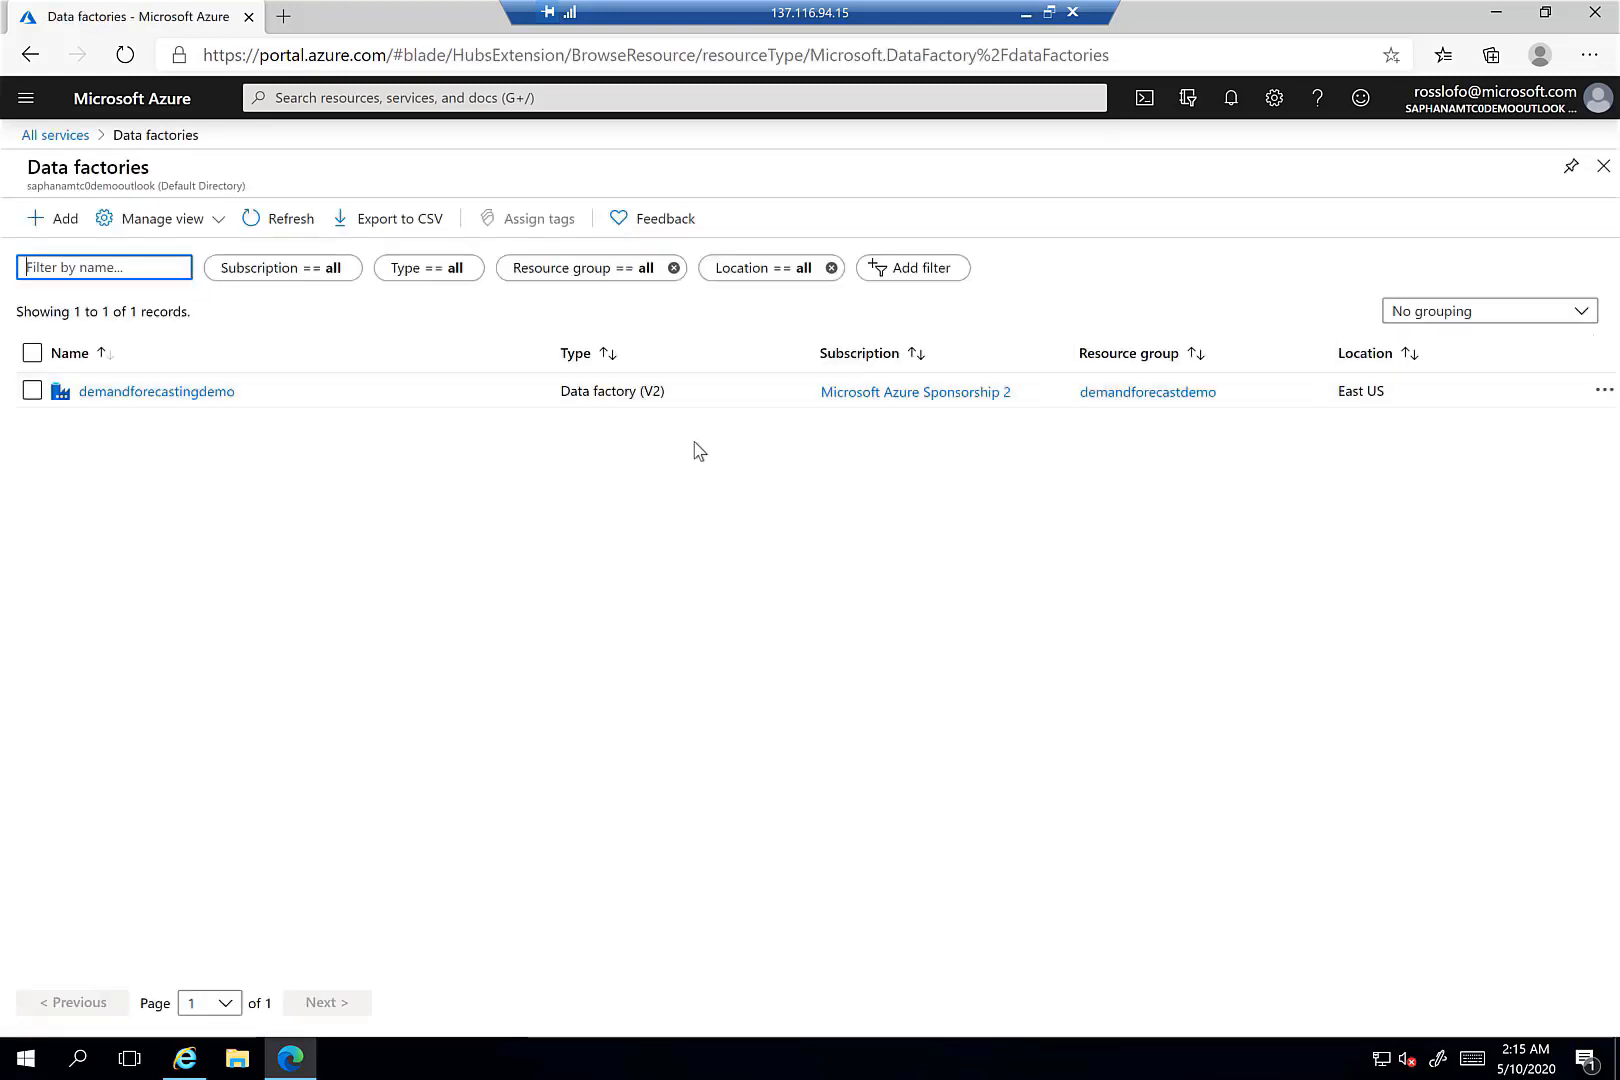
click(63, 225)
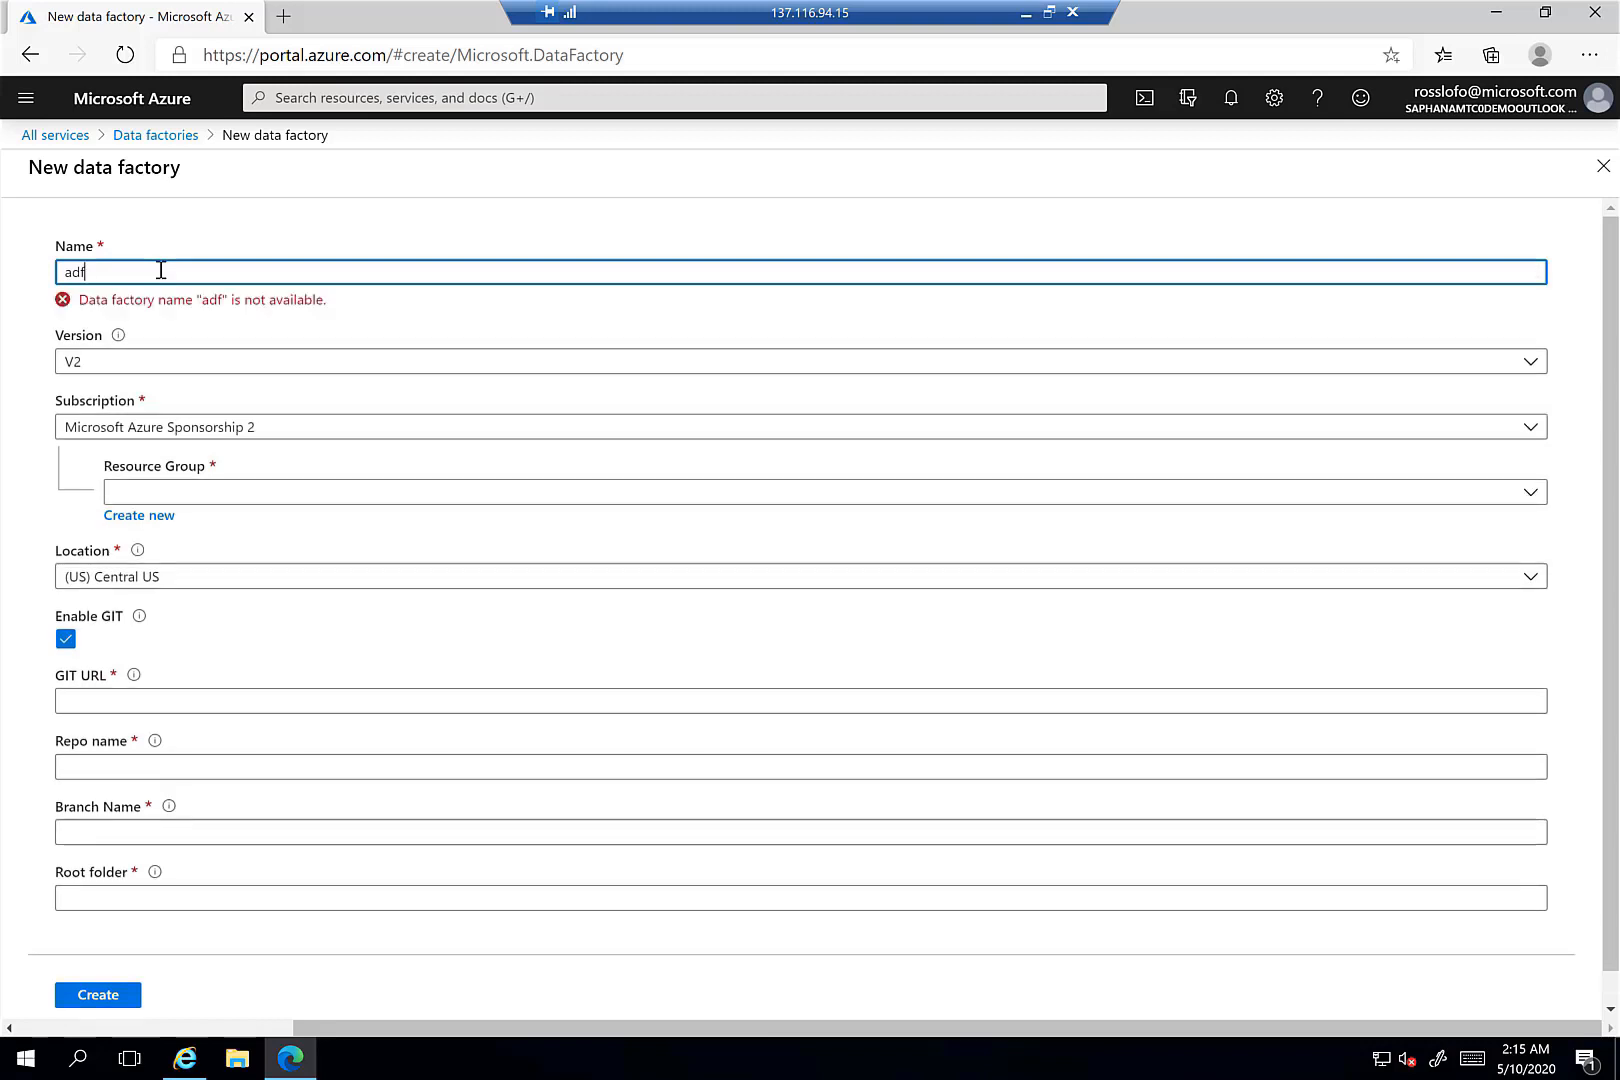
- Name the factory adflabforsap in adf_lab, East US 2, with Git disabled, and create it
text(_)
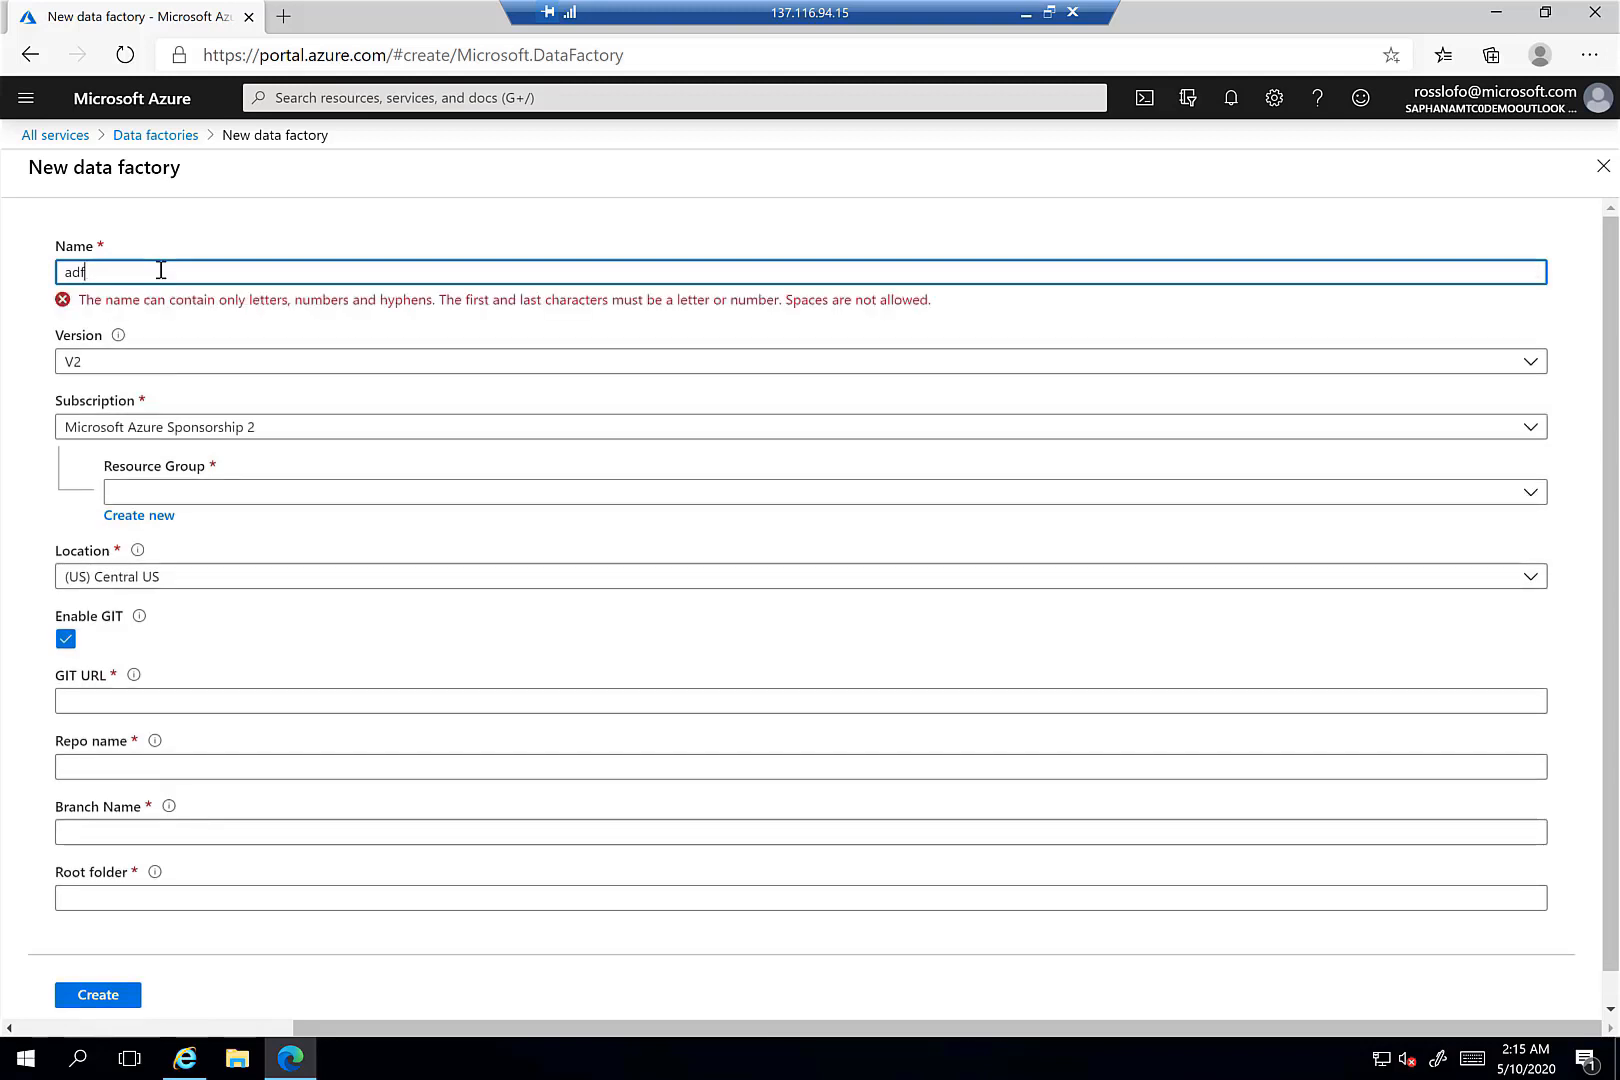
key(BackSpace)
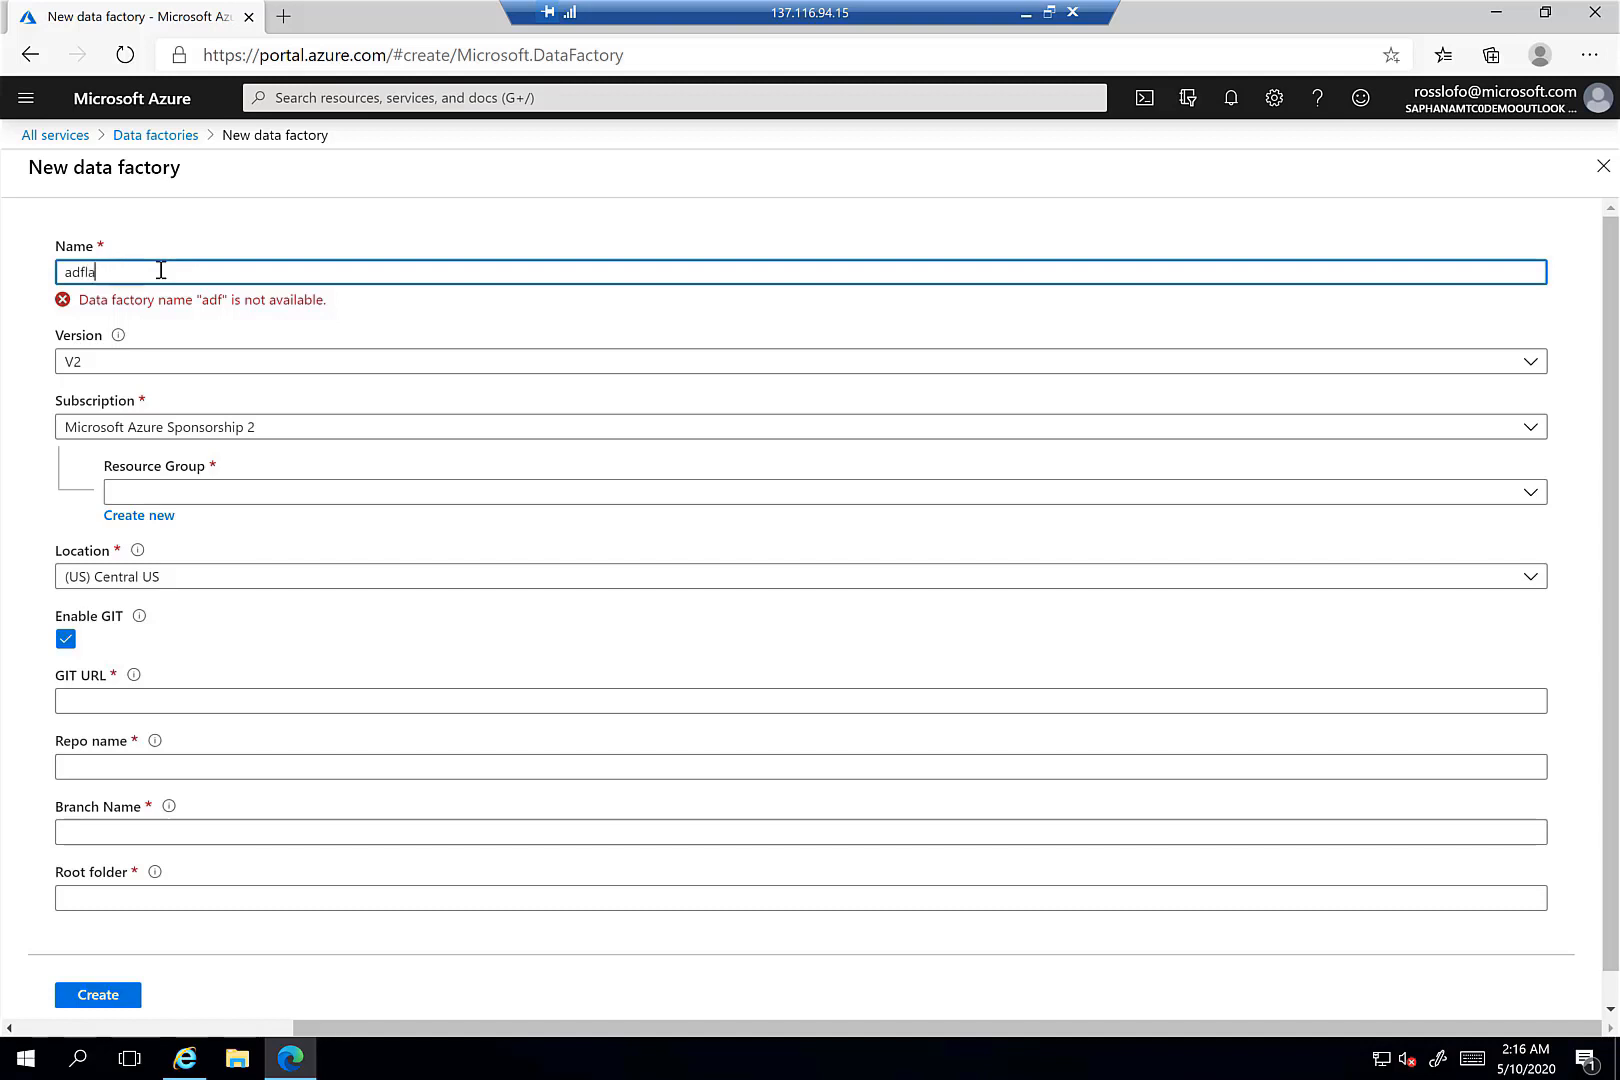
text(forsap)
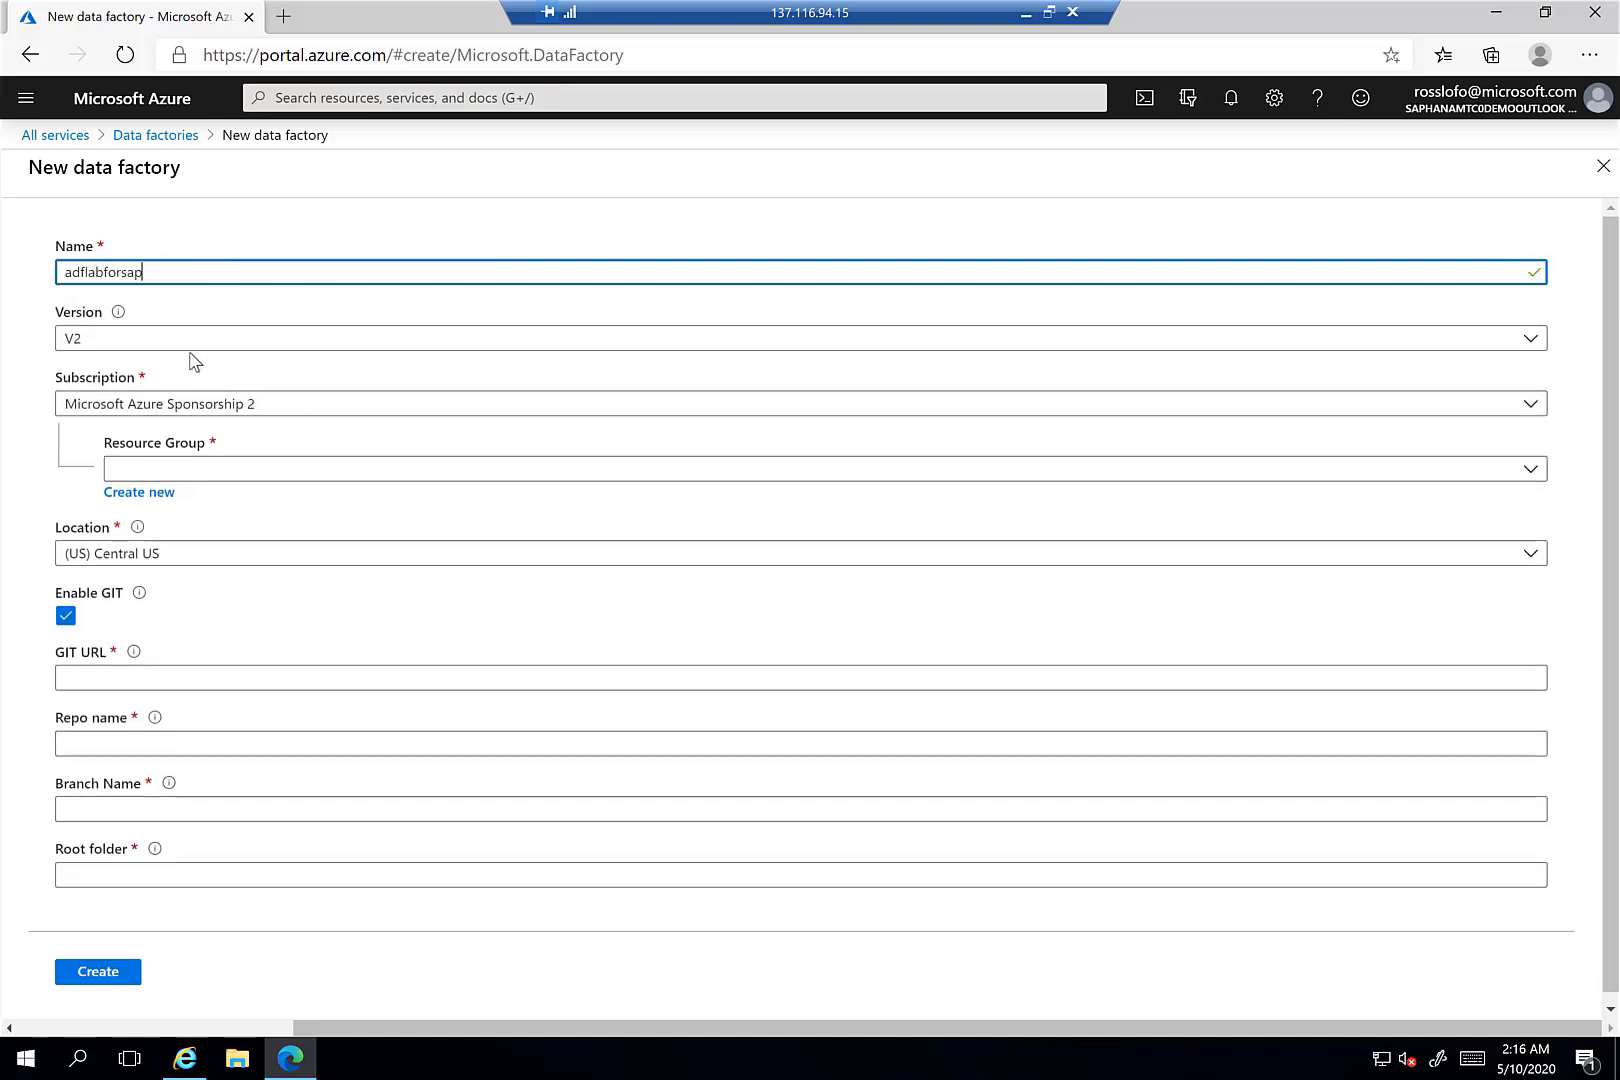
click(241, 475)
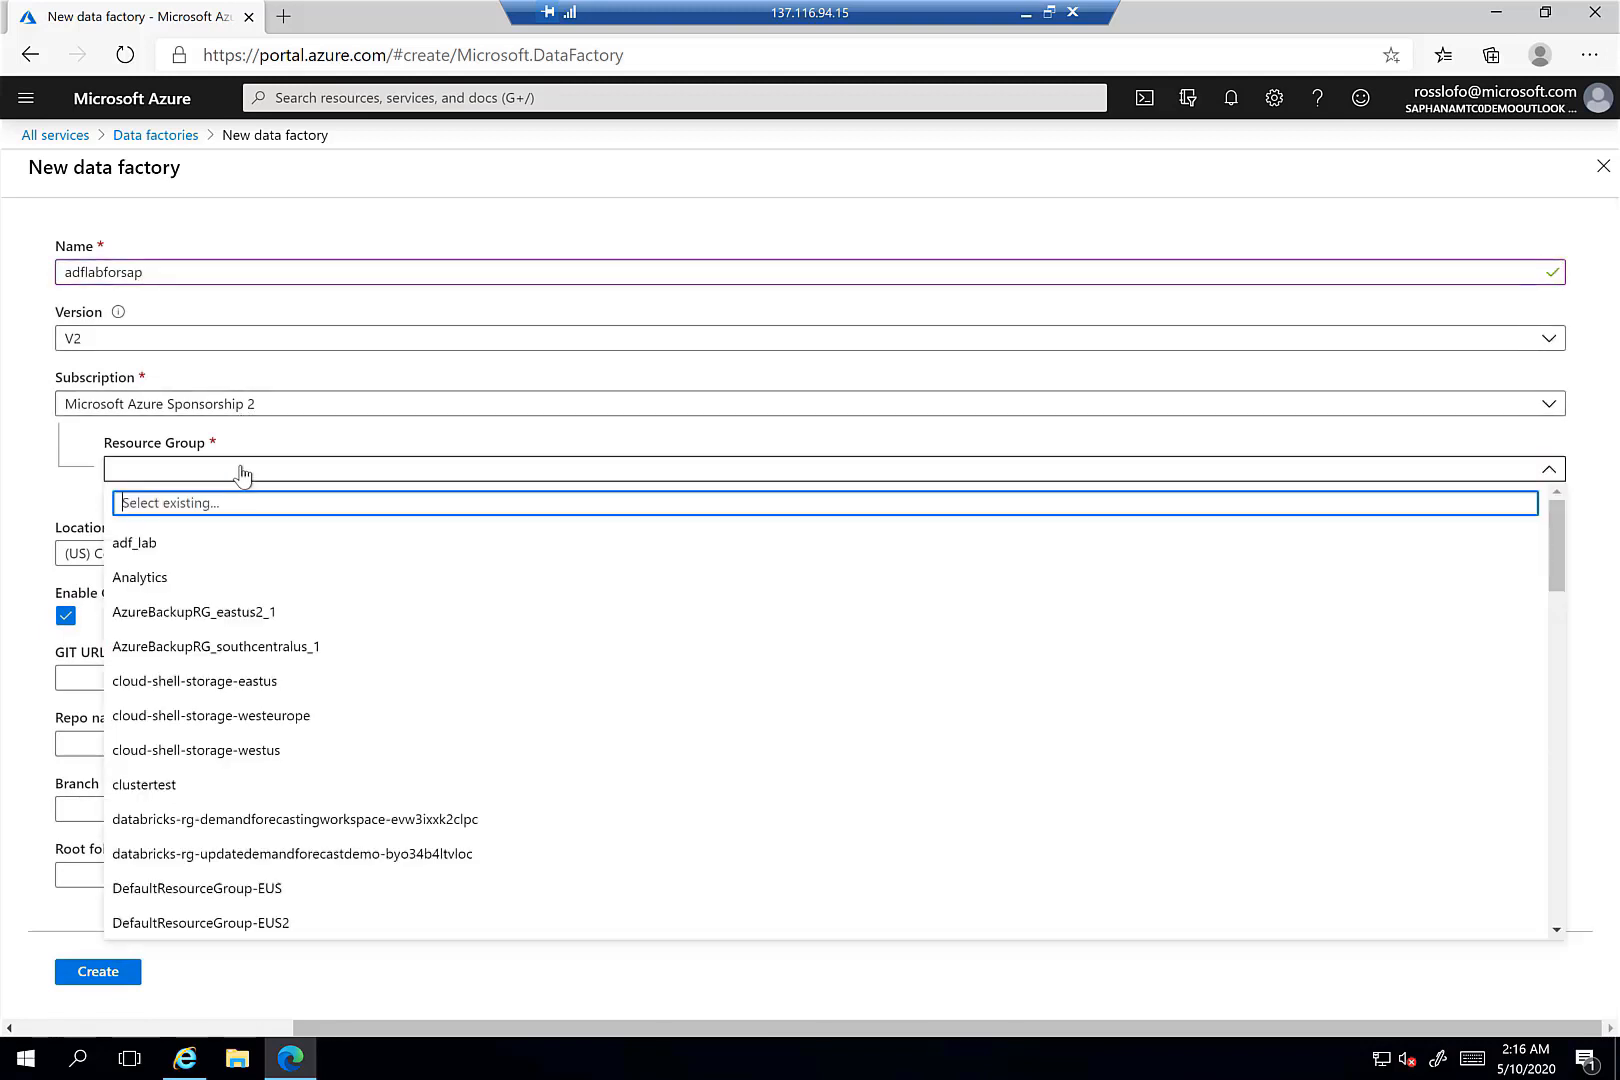
click(160, 549)
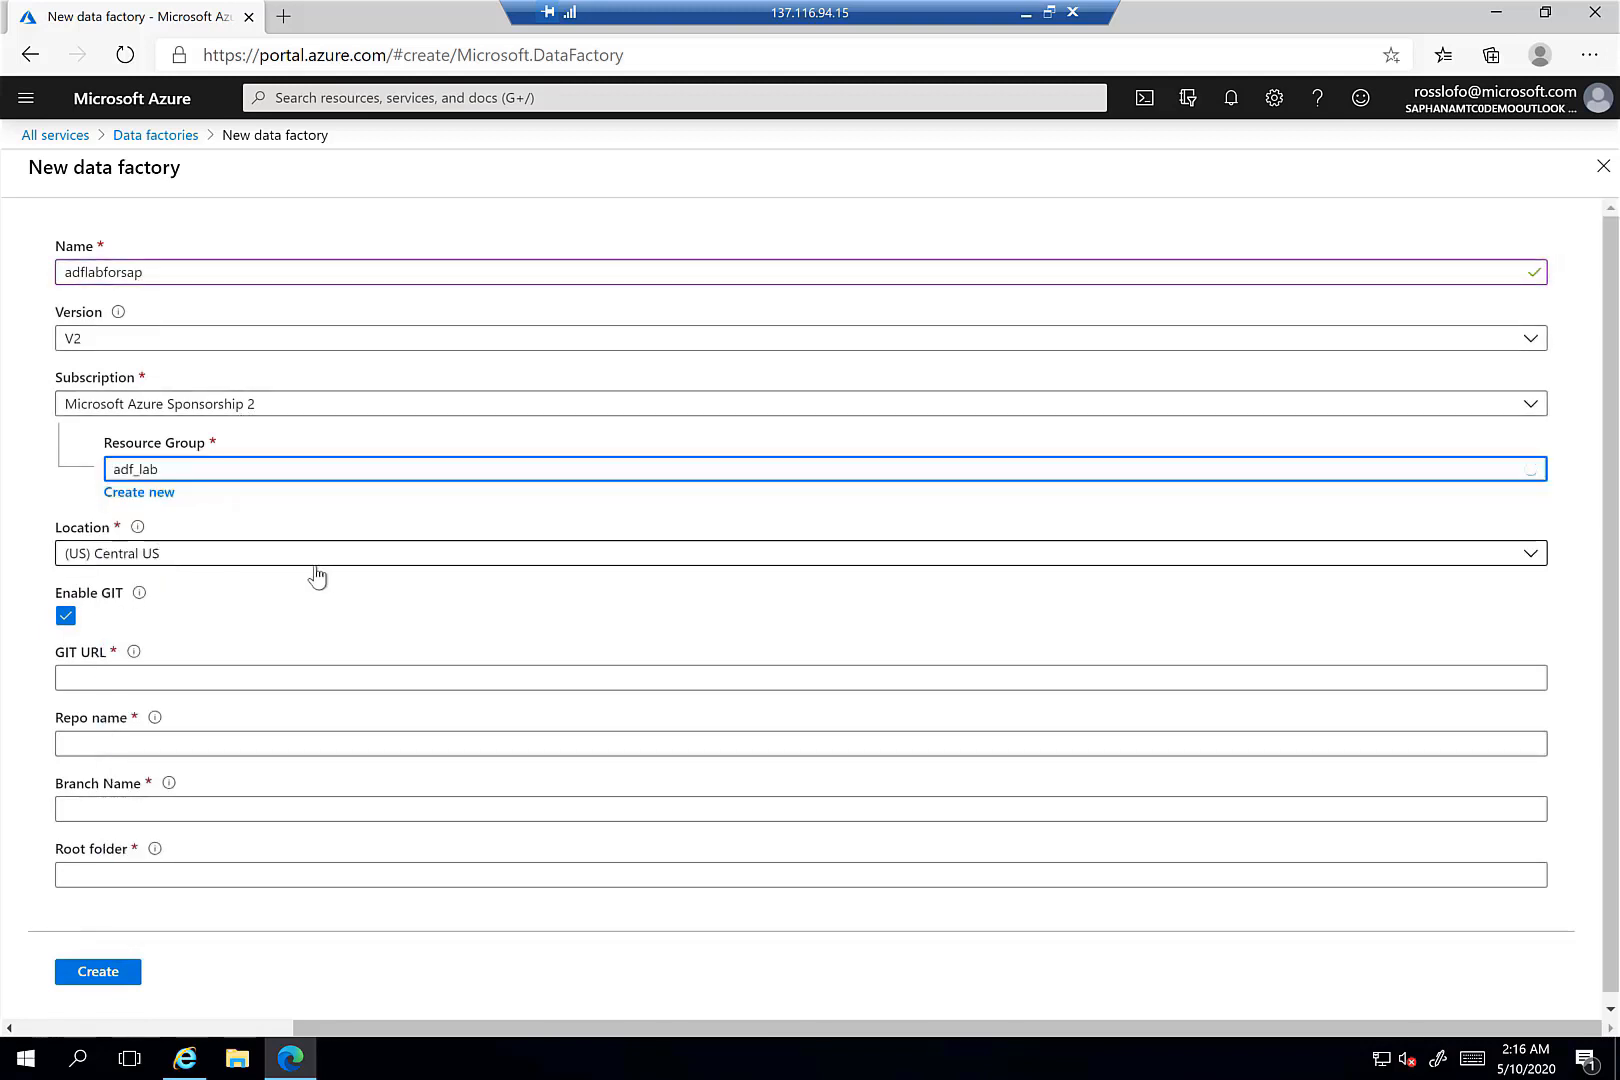
click(238, 553)
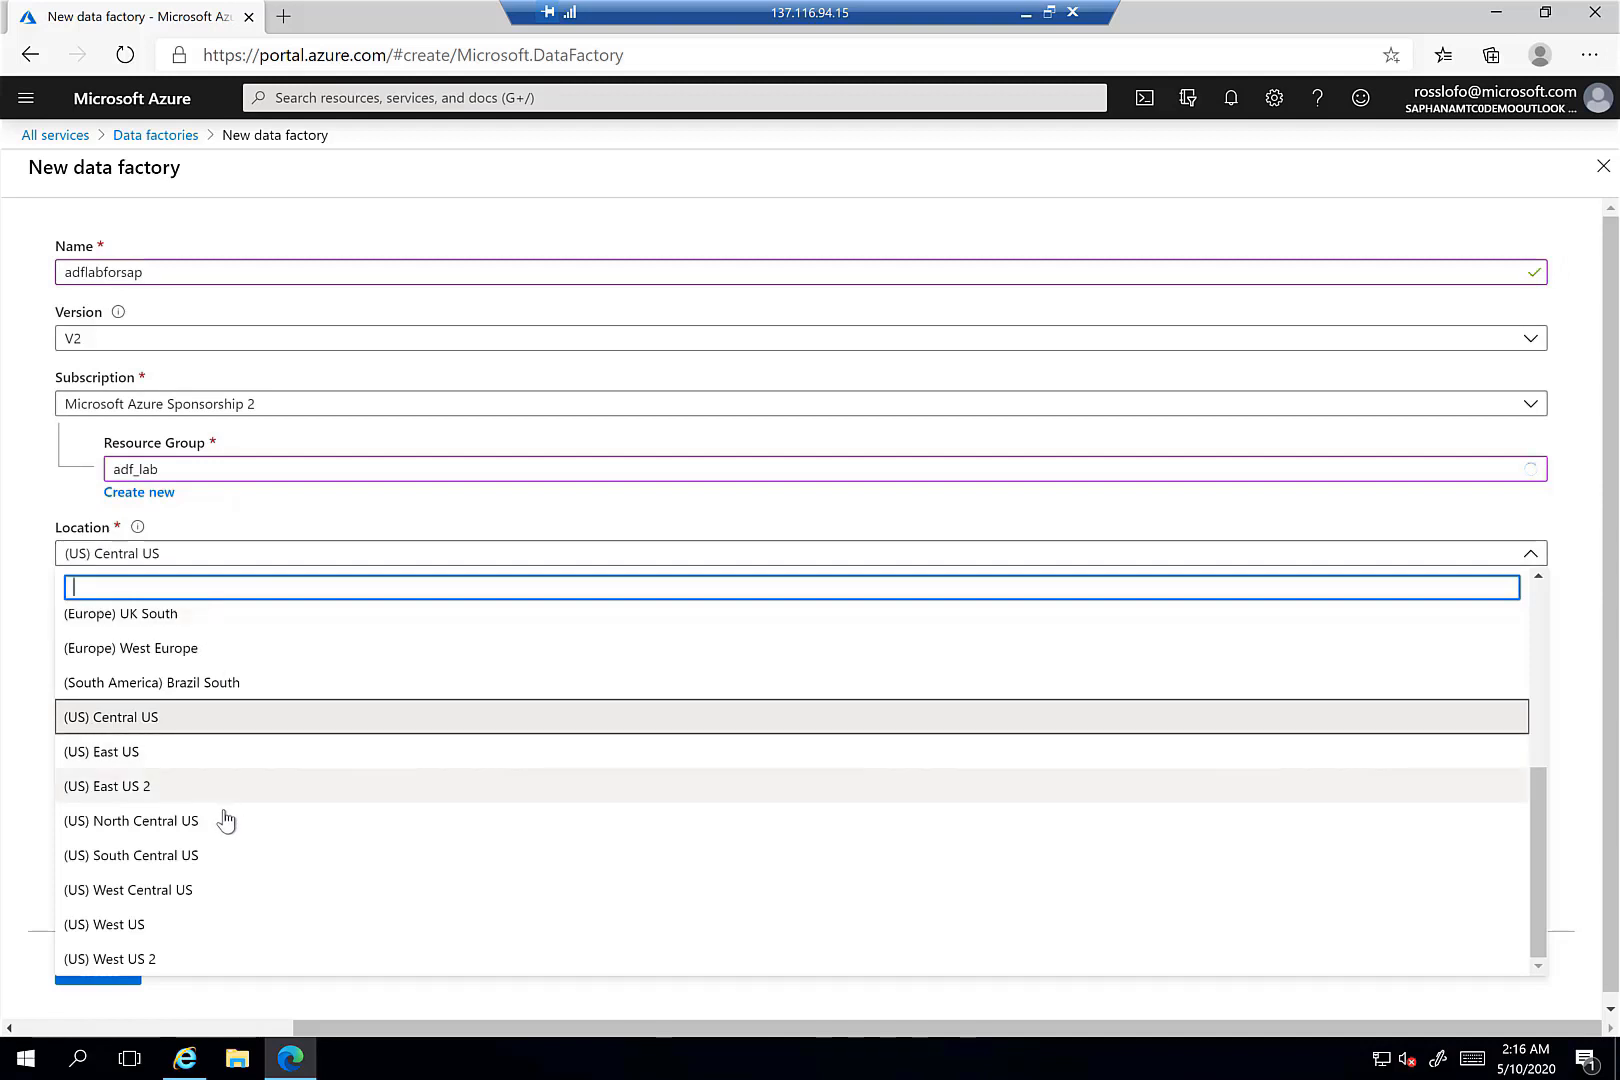
click(194, 800)
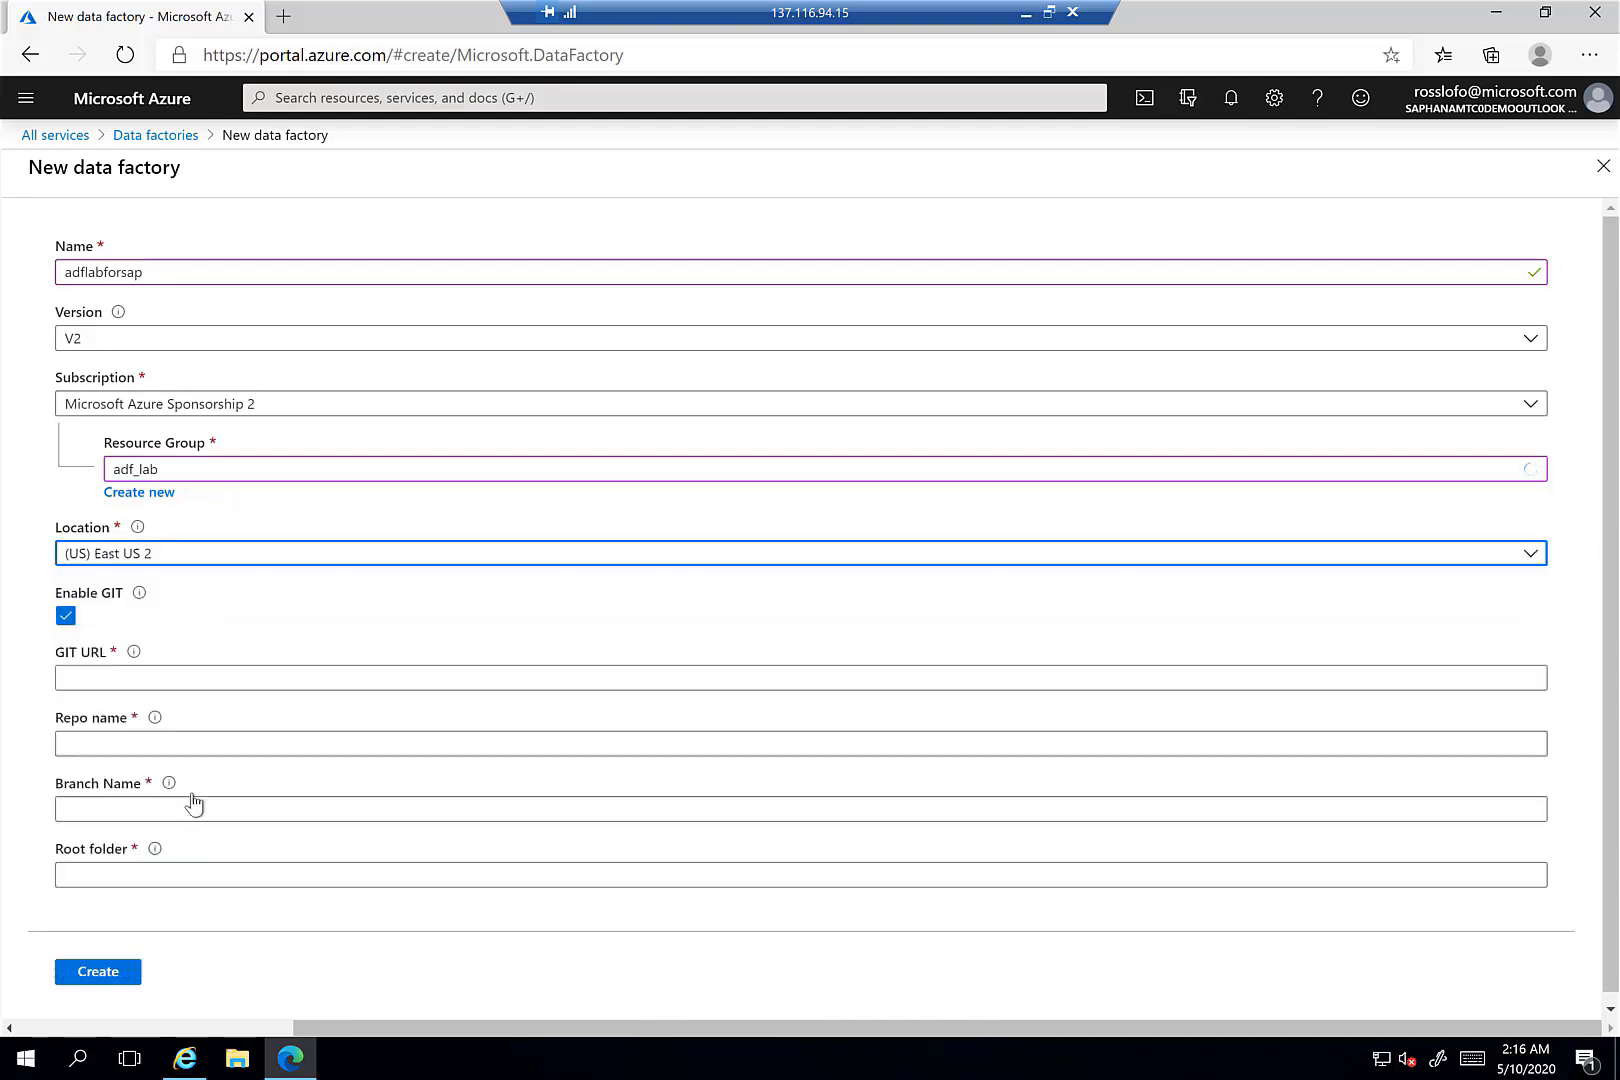
click(66, 619)
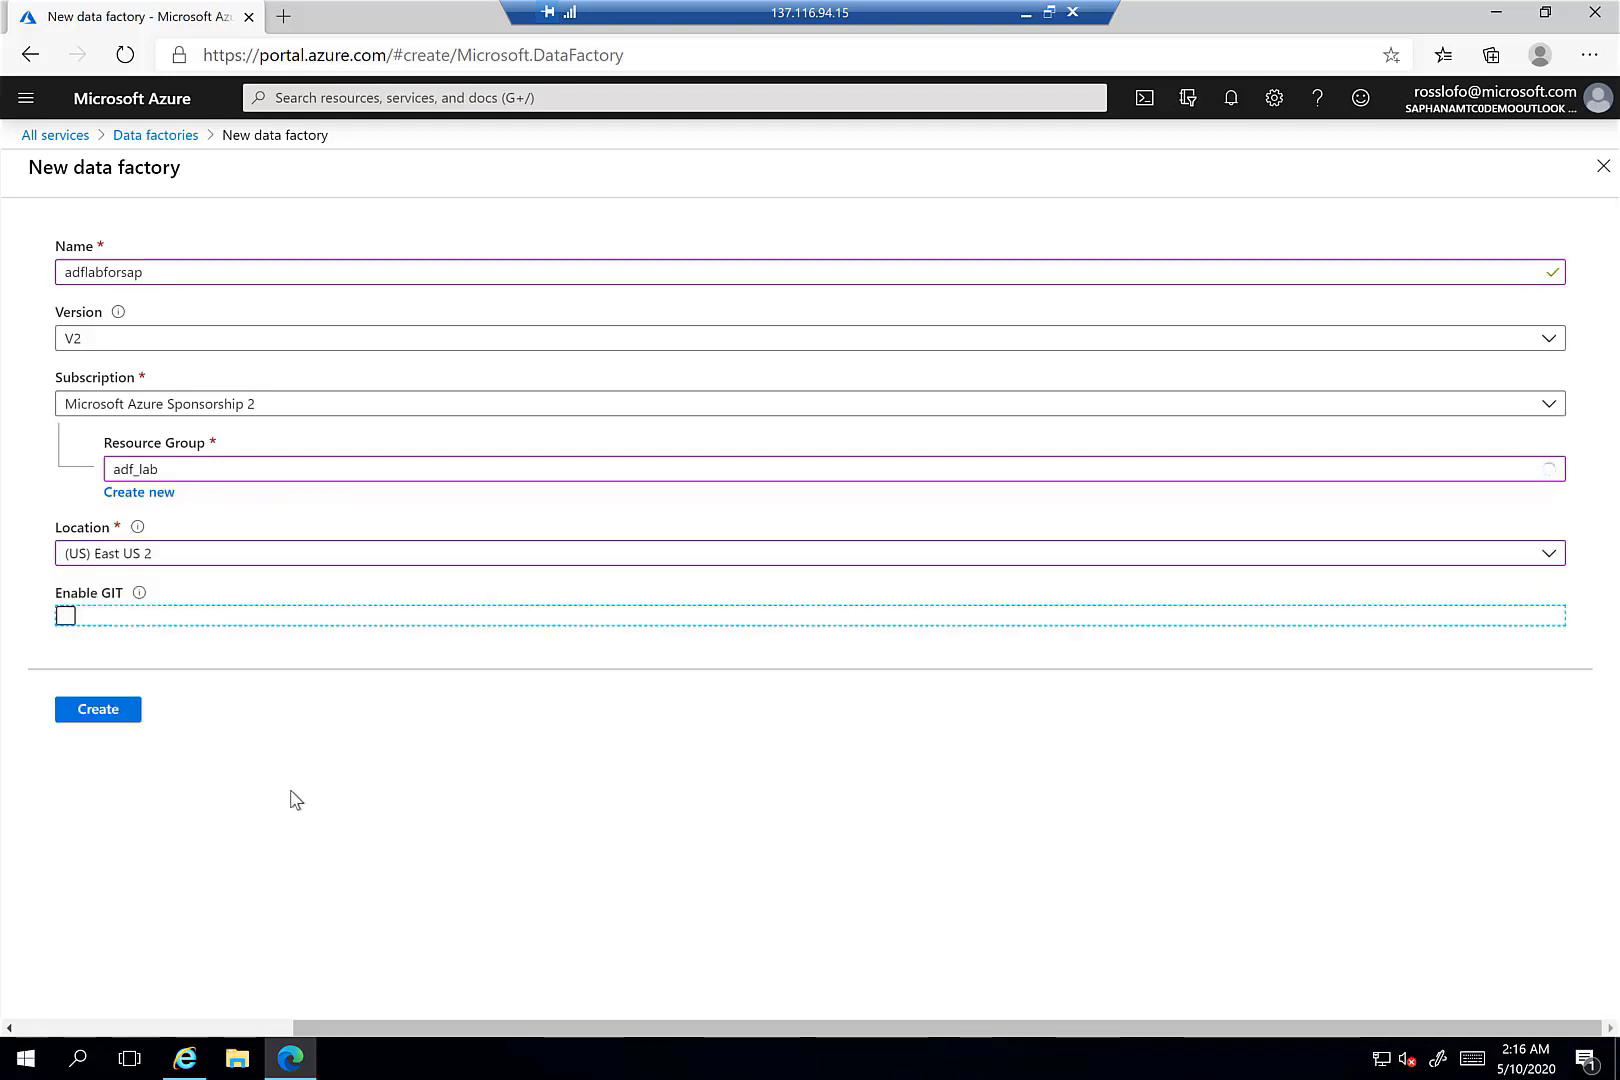
click(97, 716)
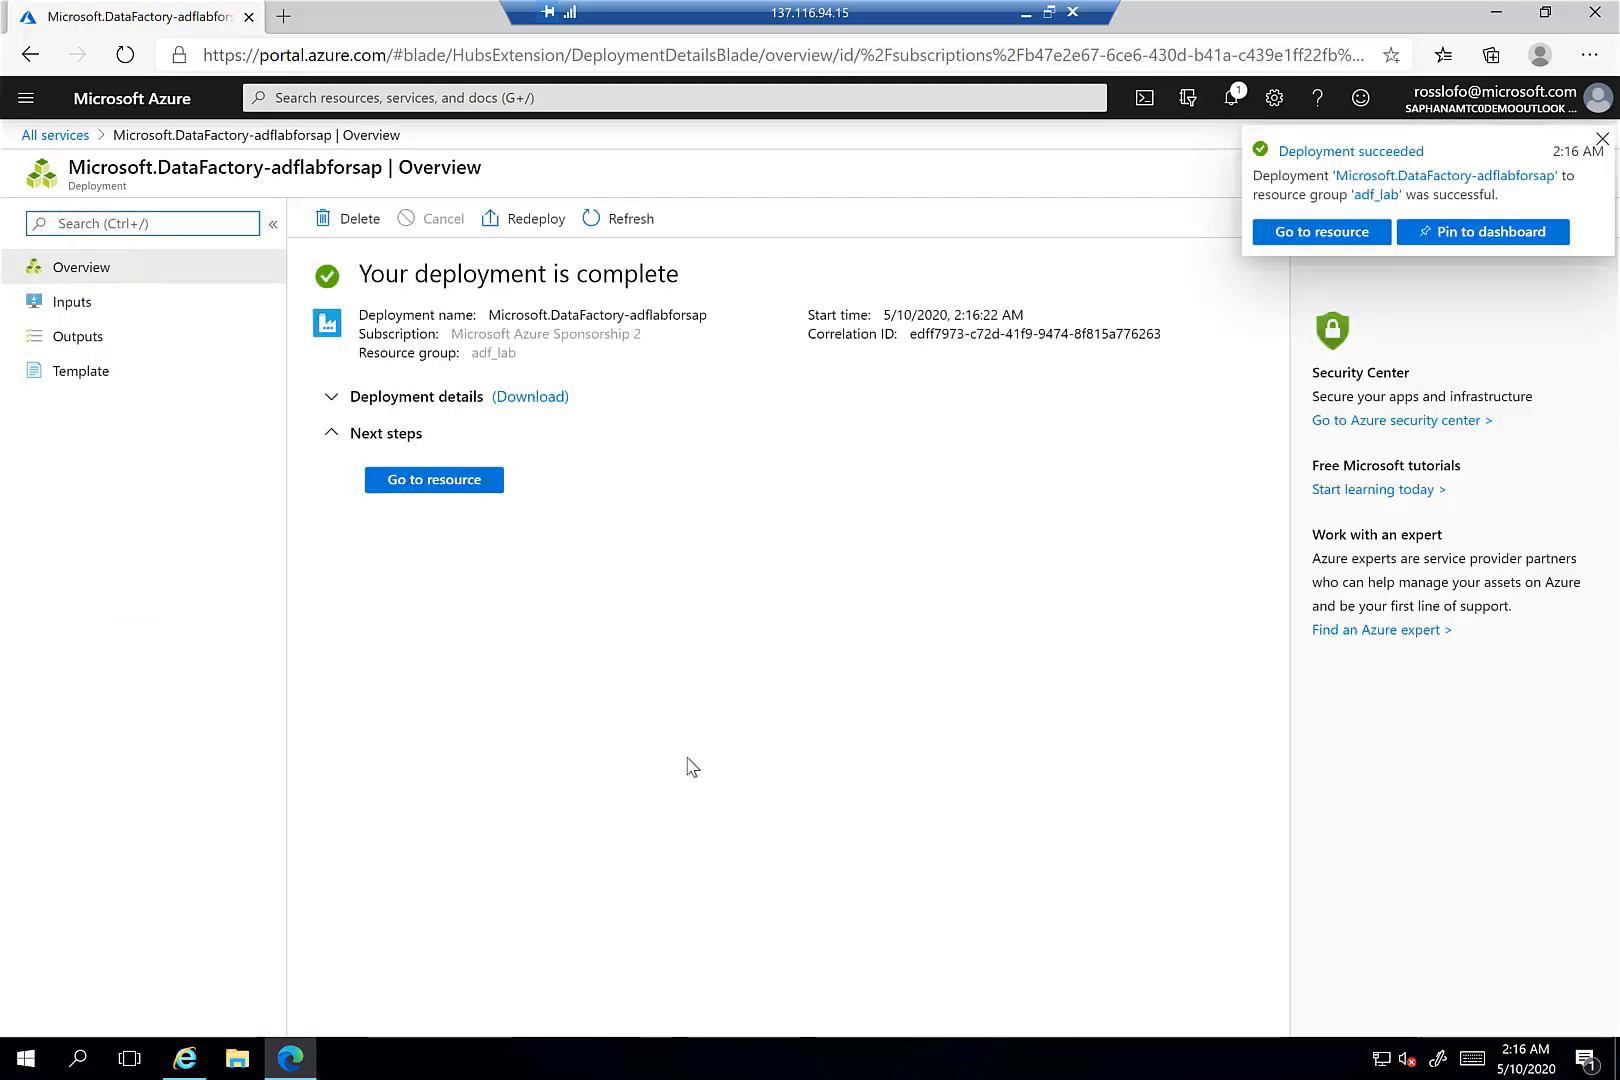
- Go to the adflabforsap resource and launch its Author & Monitor site
click(418, 490)
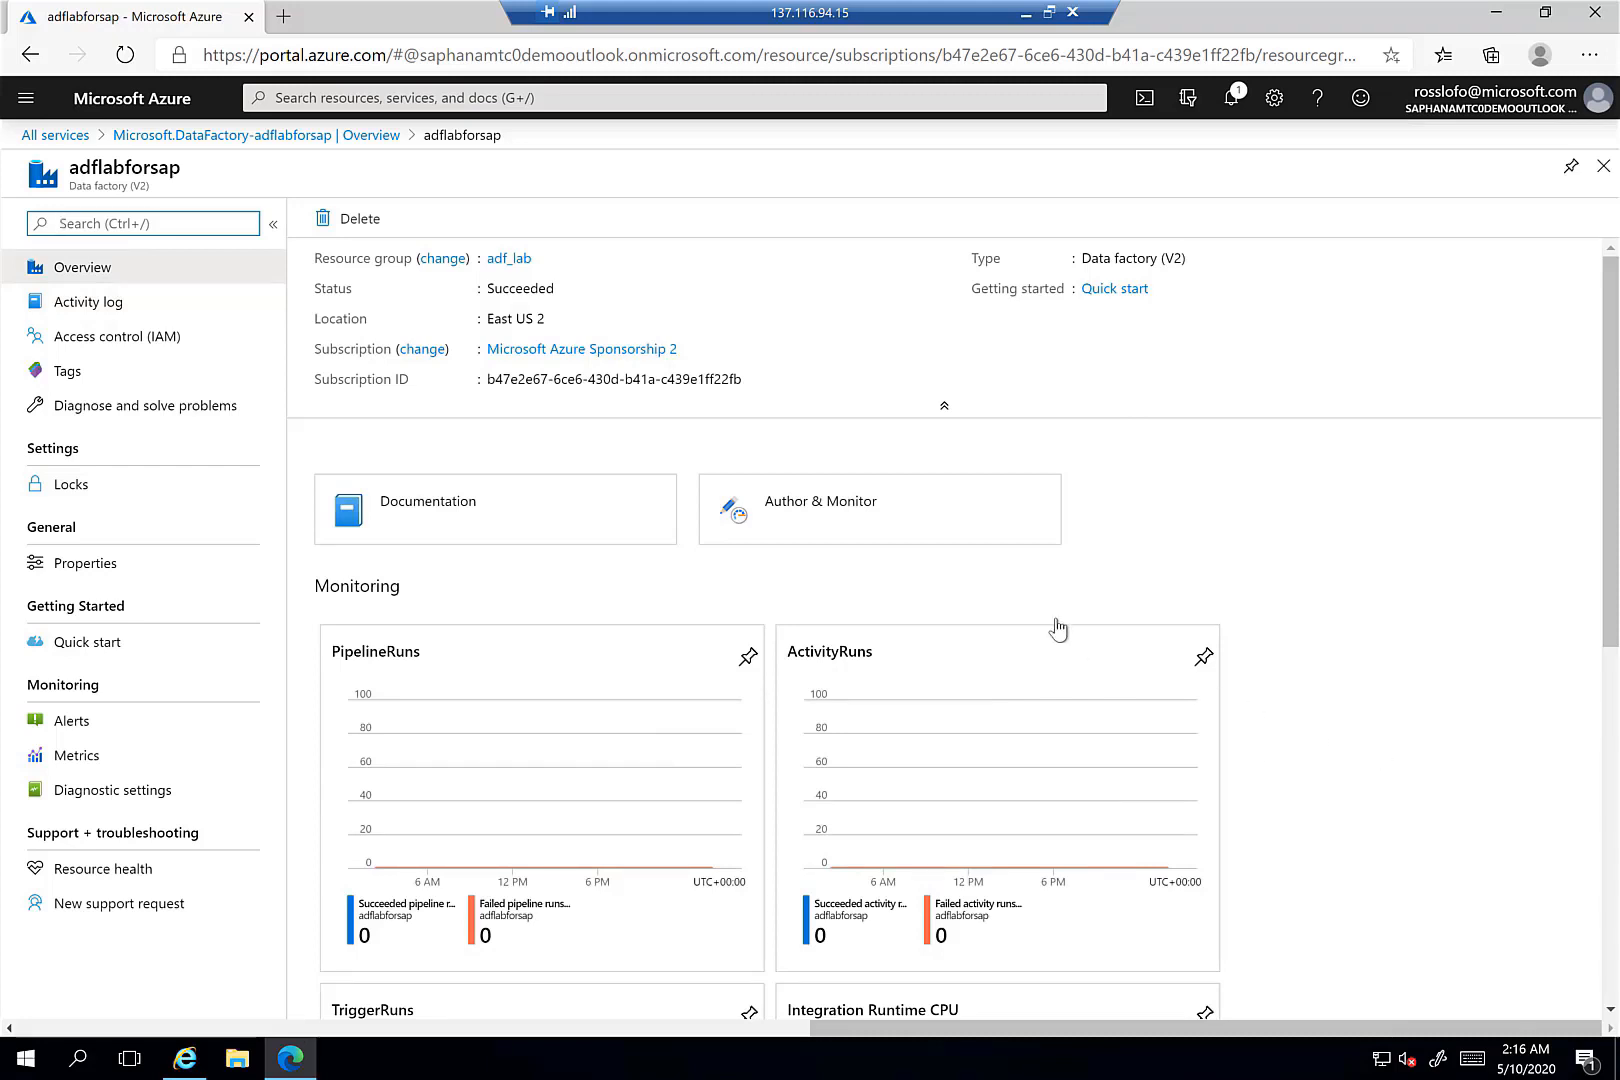
click(810, 508)
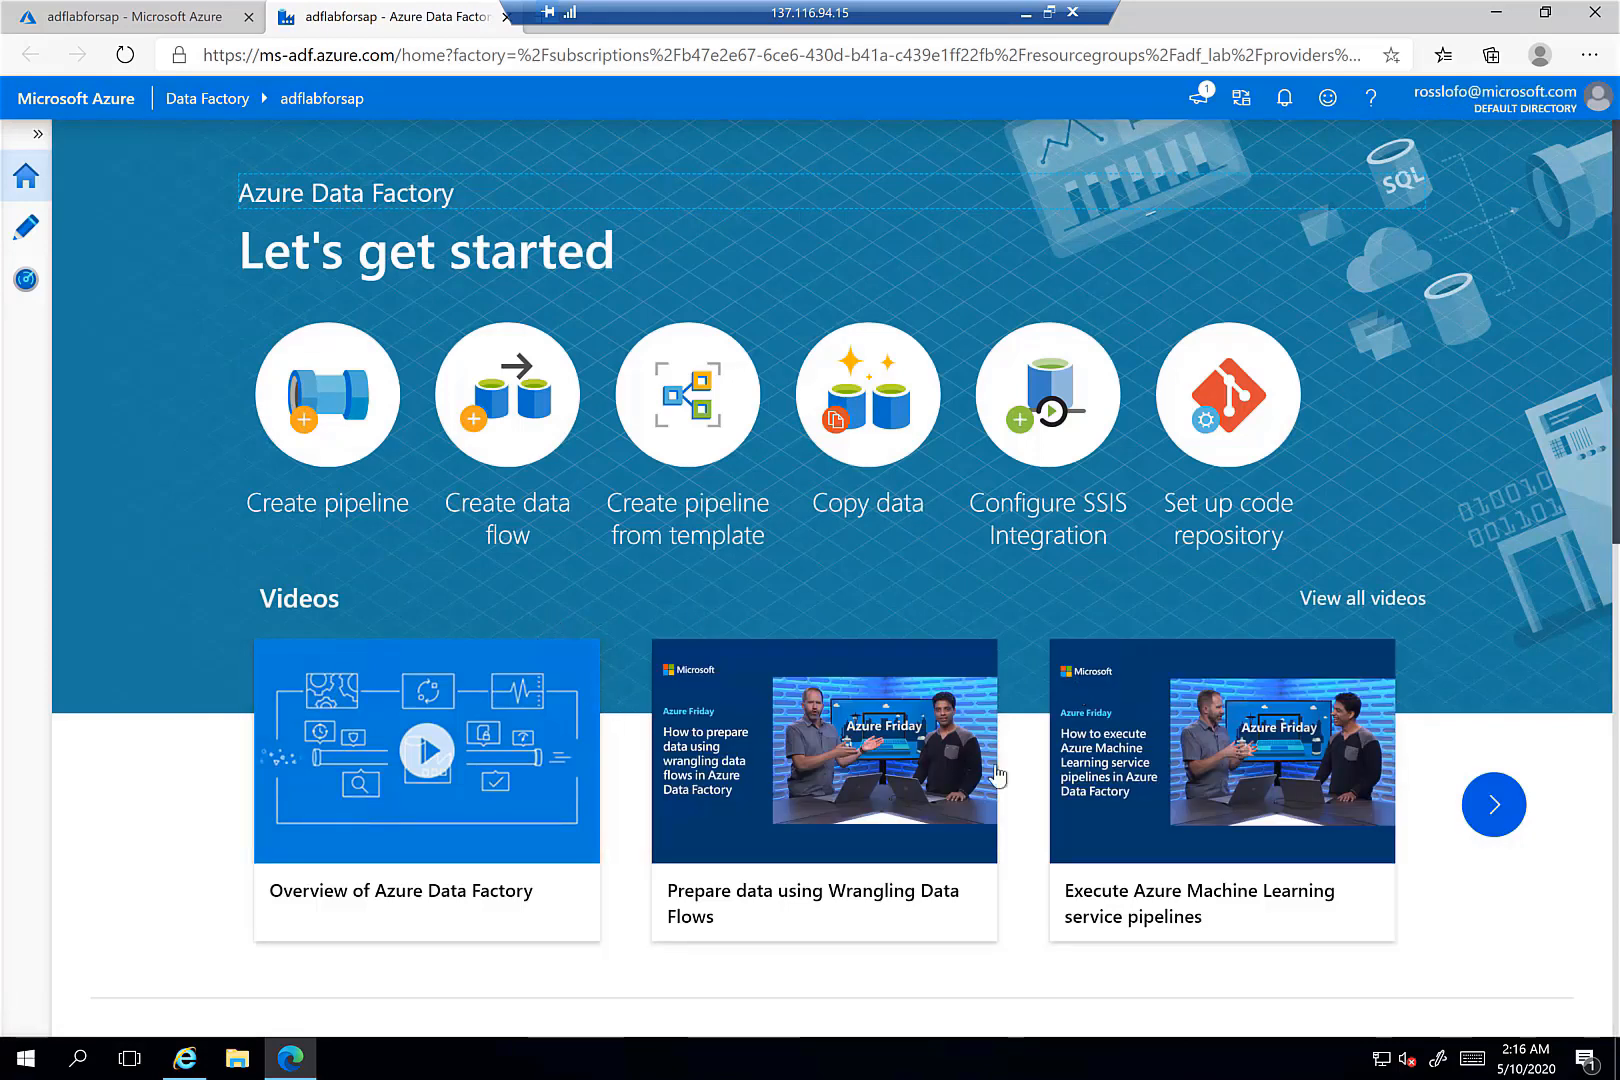
- Create pipeline1, then start a new integration runtime under Connections > Integration runtimes
click(338, 450)
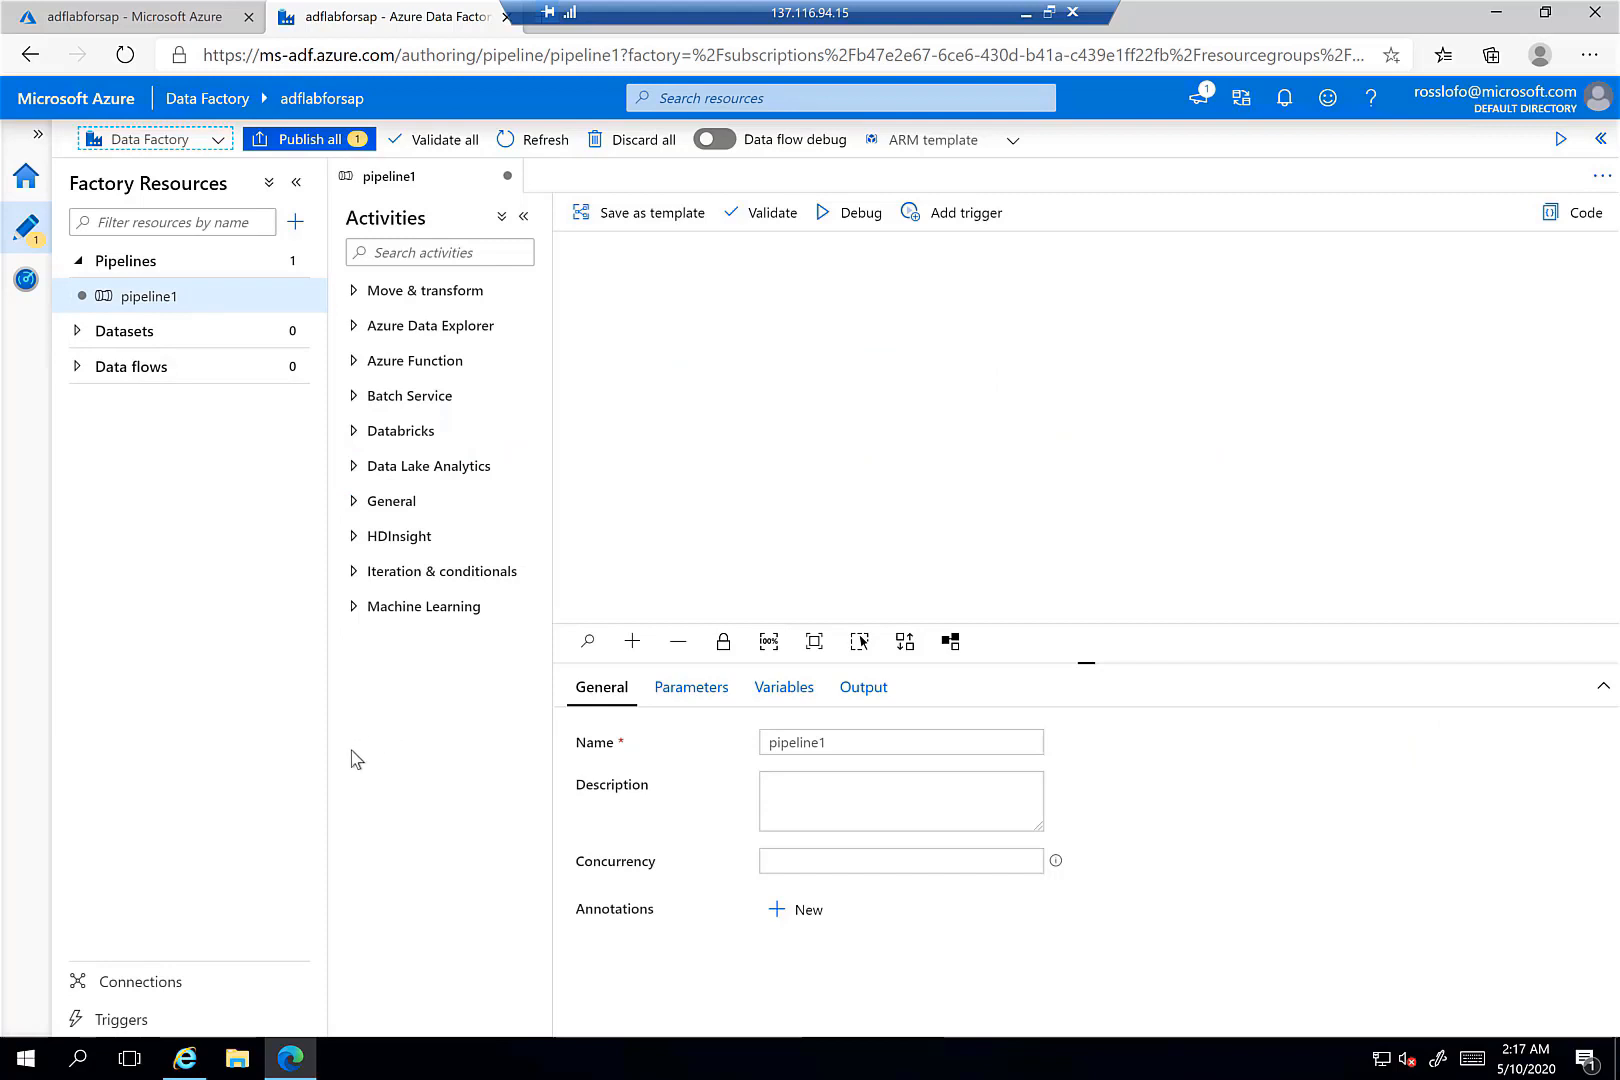
click(160, 988)
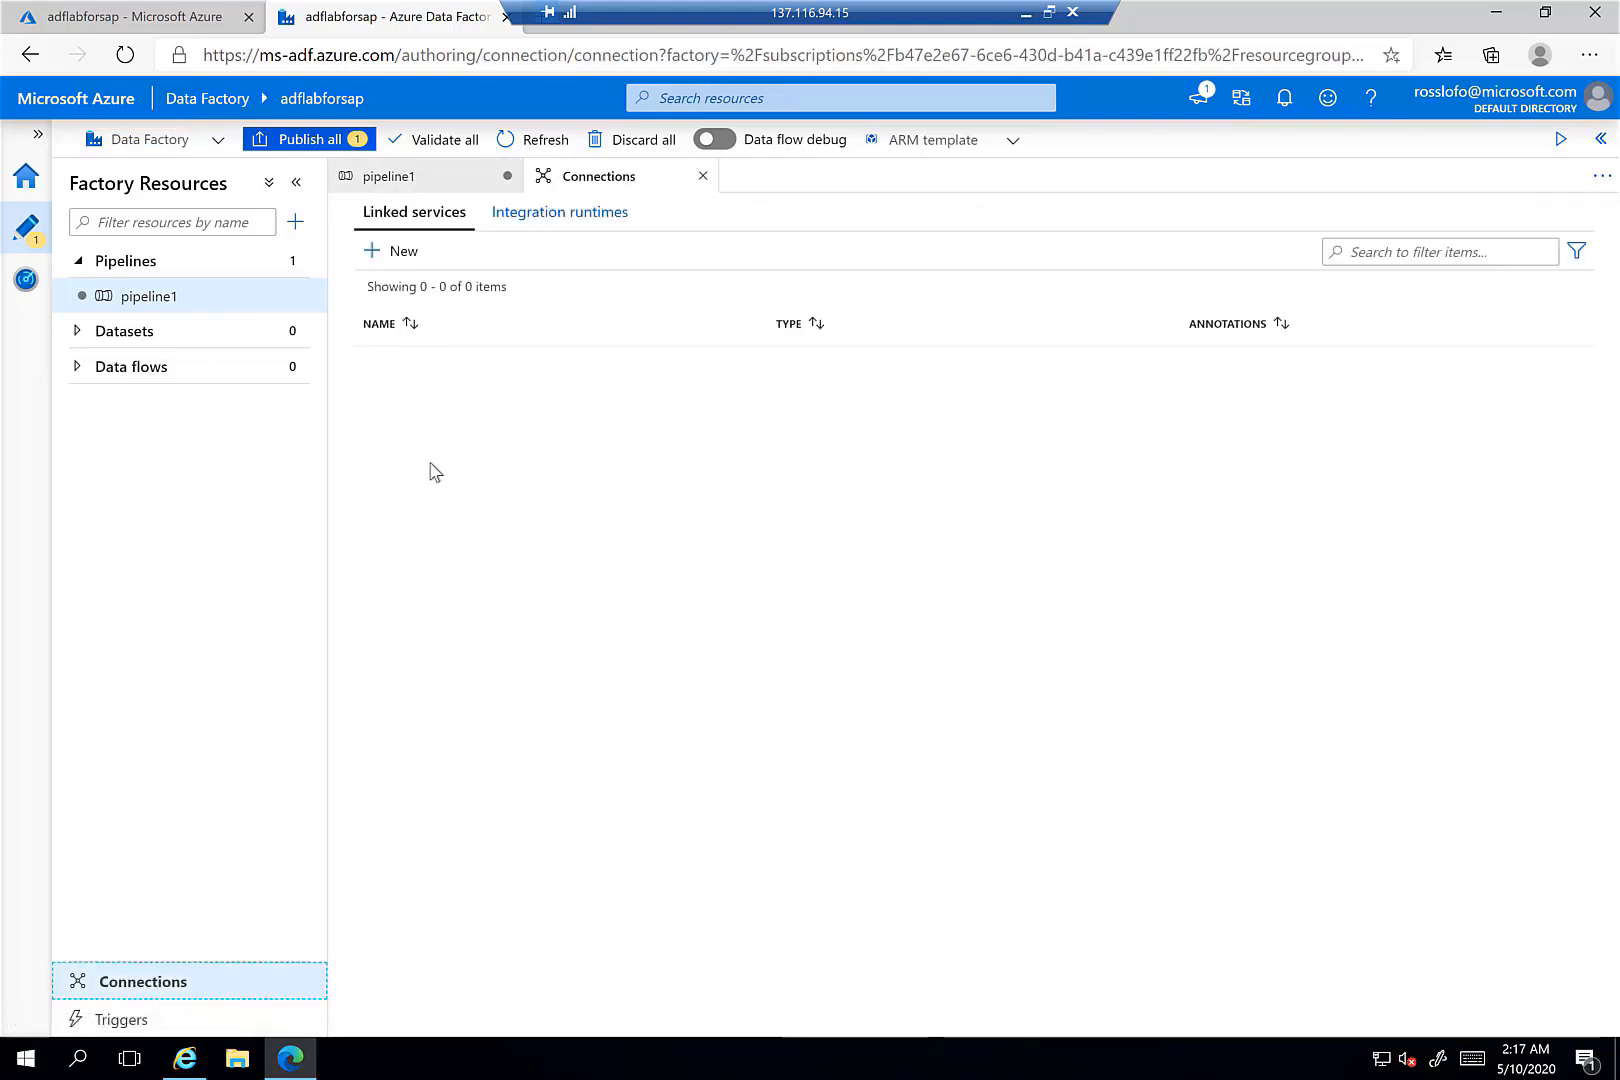
click(561, 218)
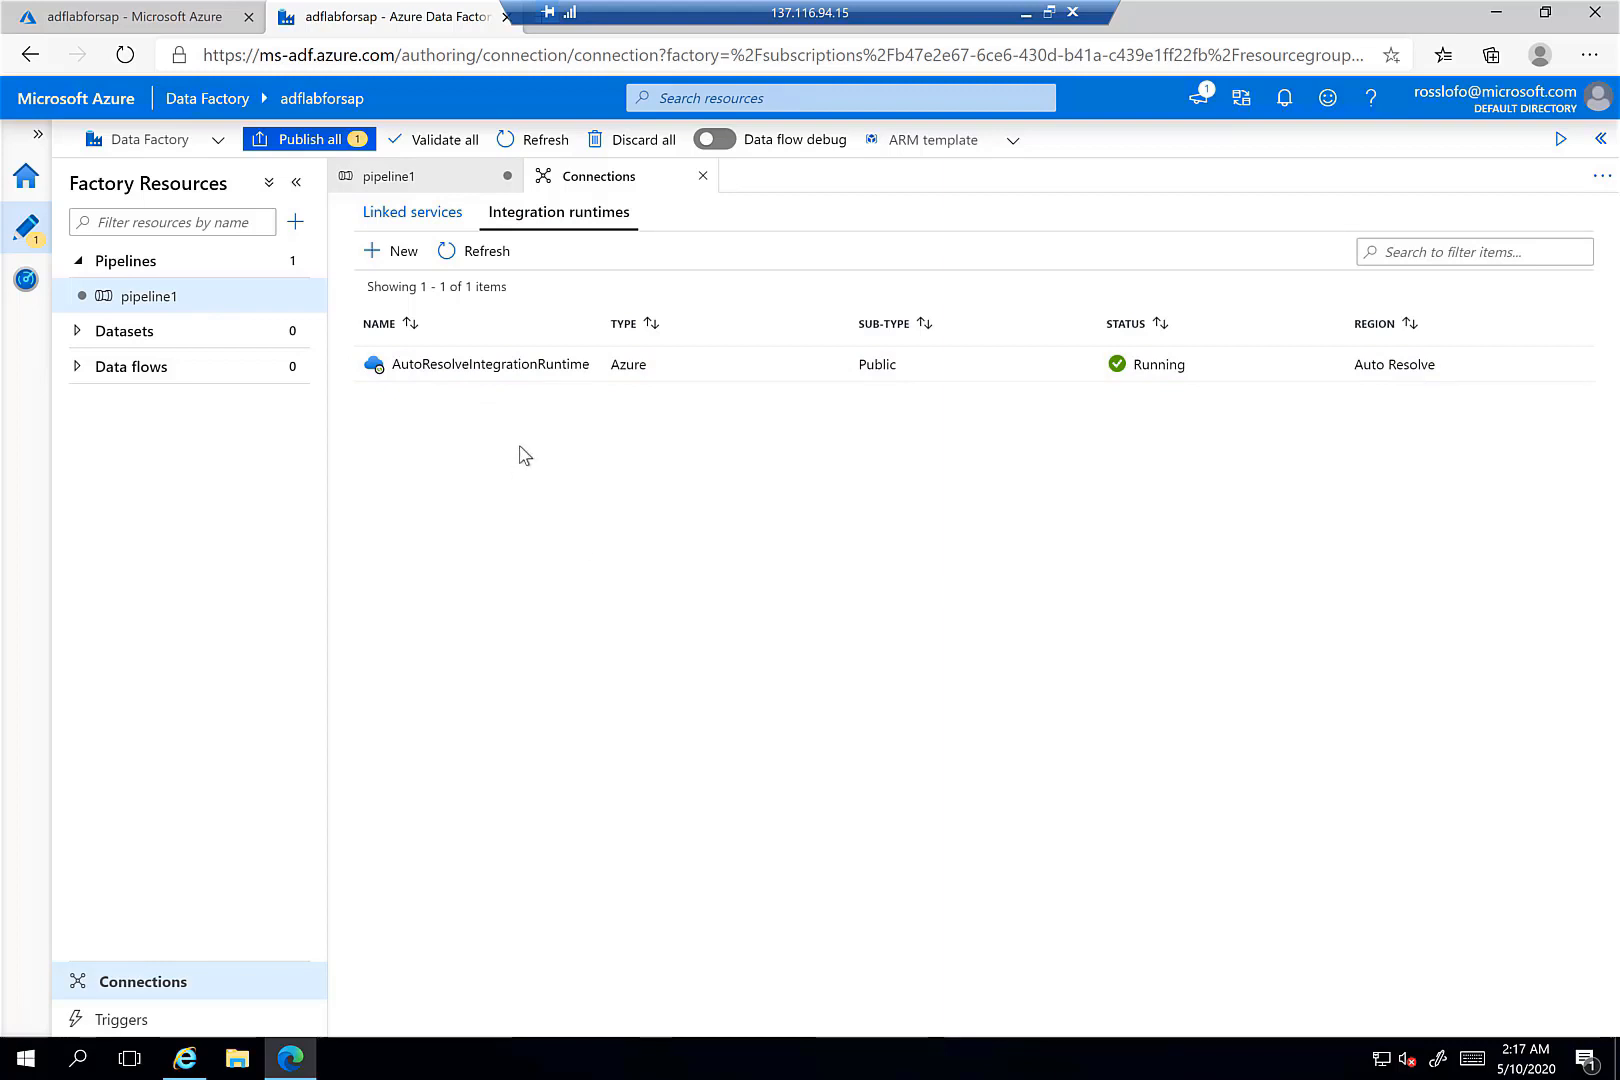
click(398, 253)
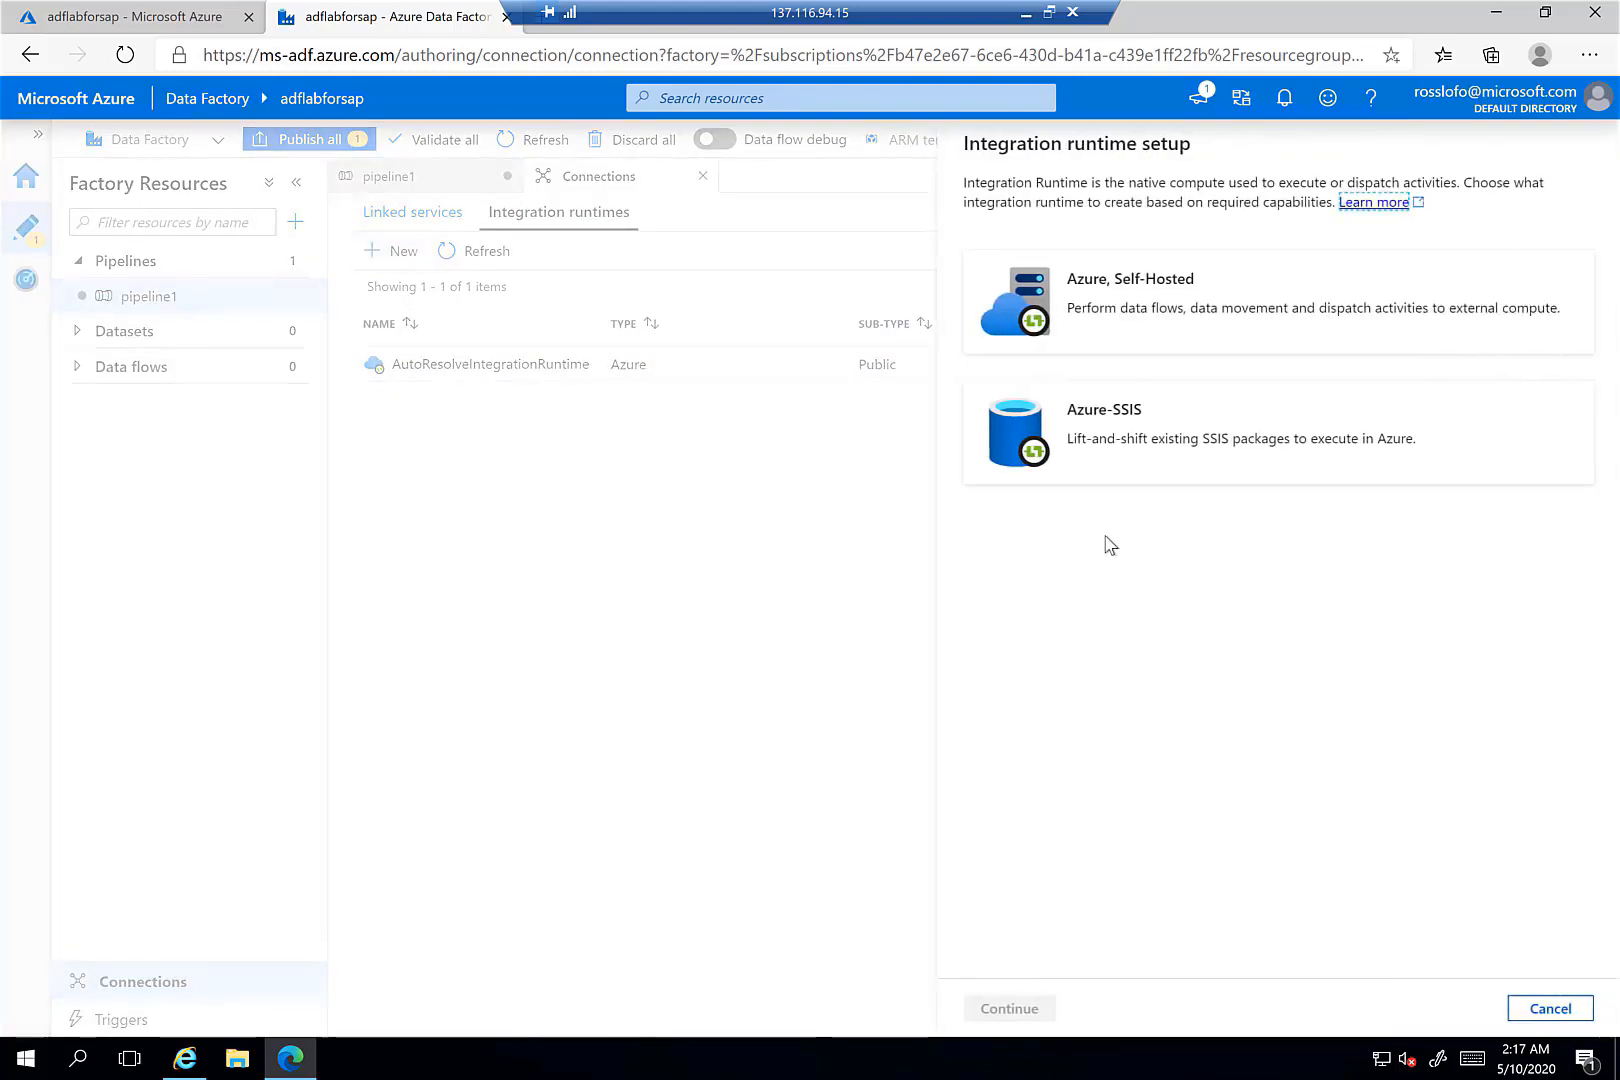
- Create an Azure, Self-Hosted integration runtime named integrationRuntimesap
click(1157, 302)
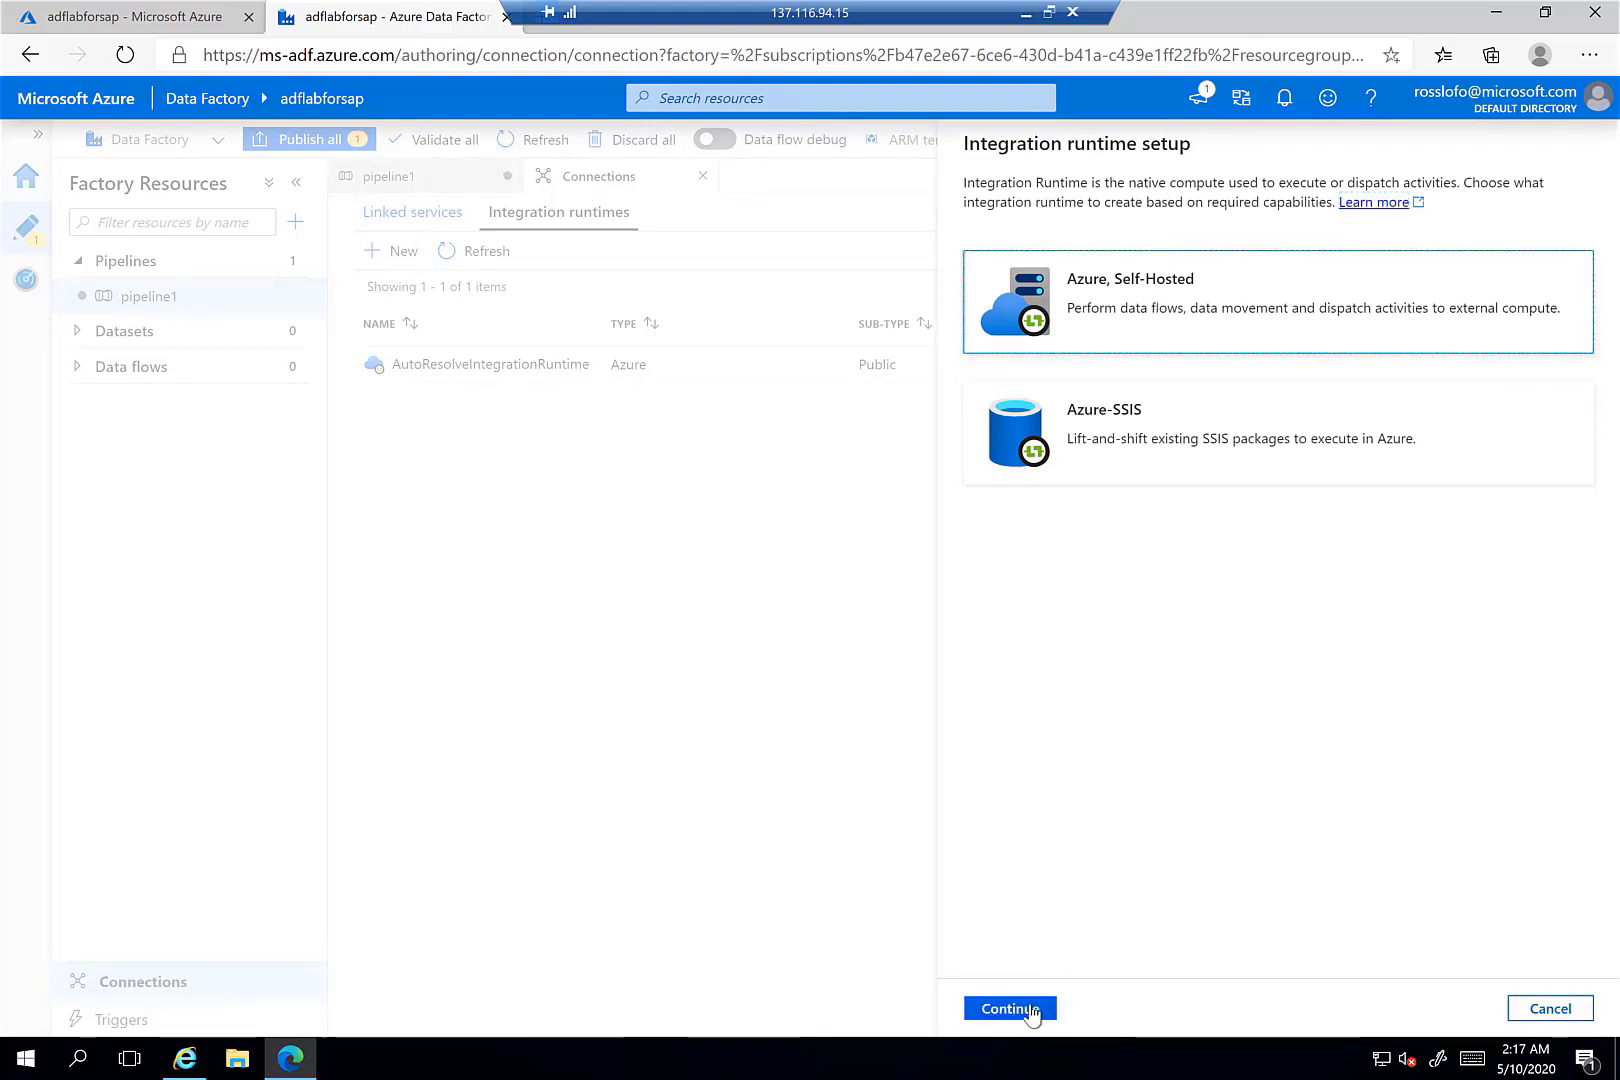
click(1030, 1010)
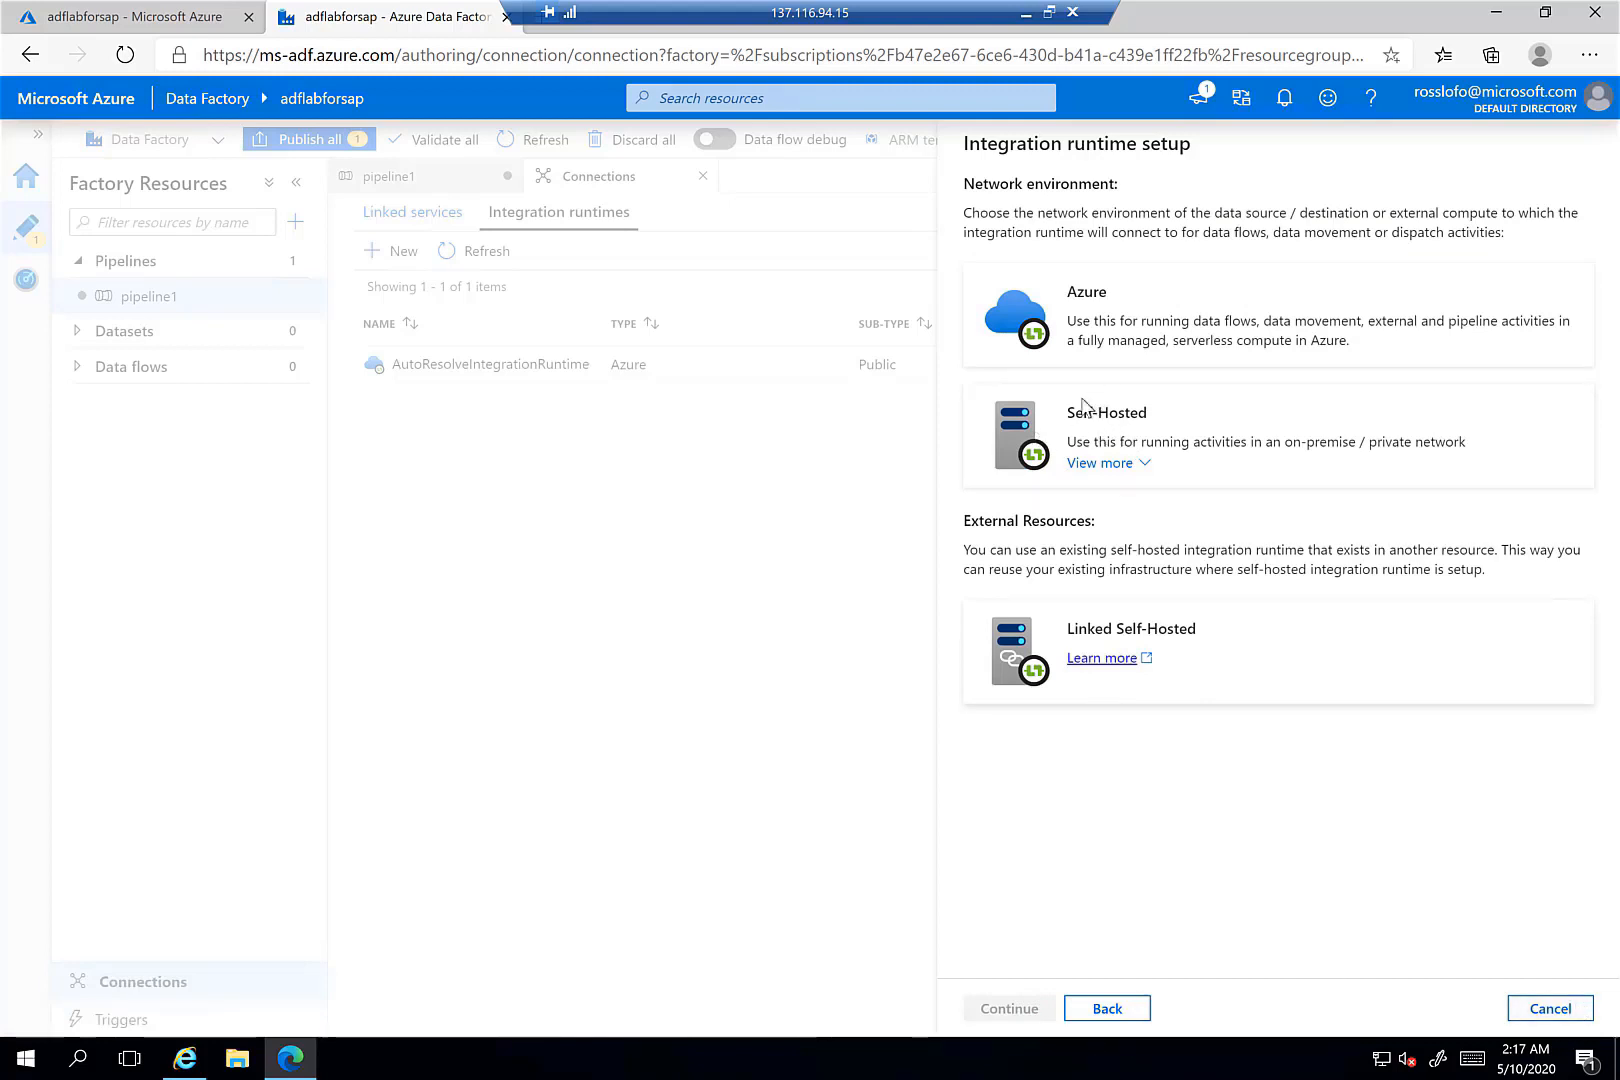
click(1026, 428)
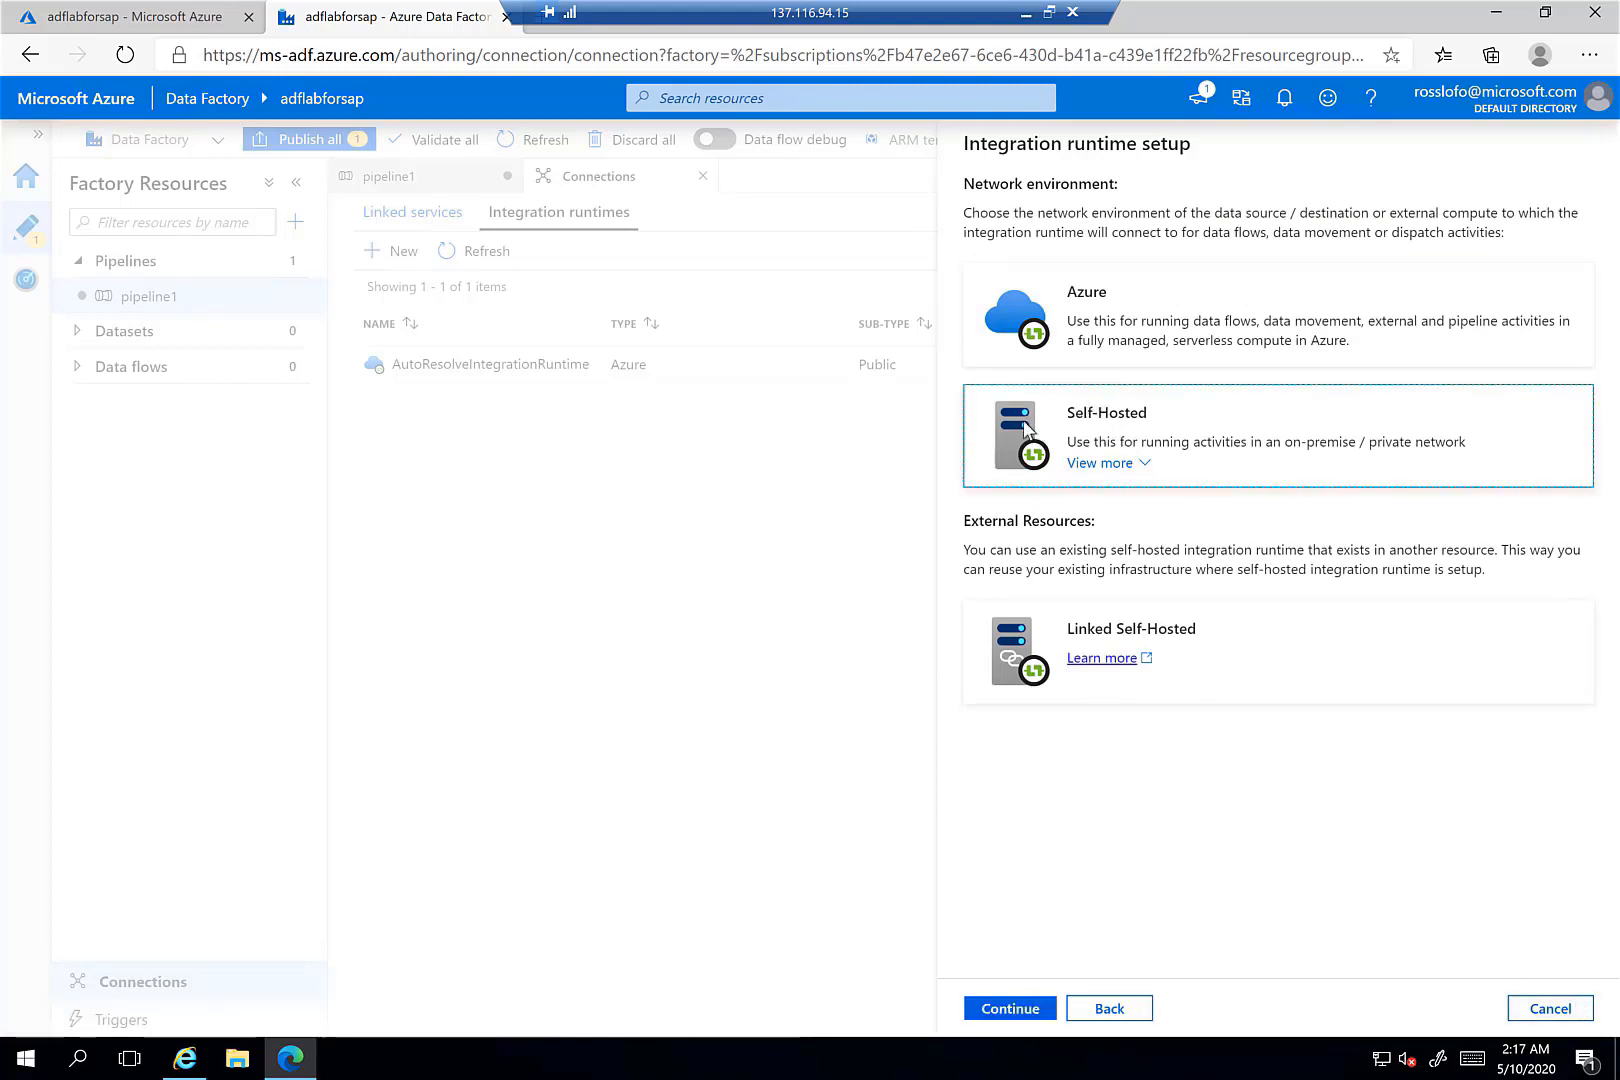
click(1027, 1015)
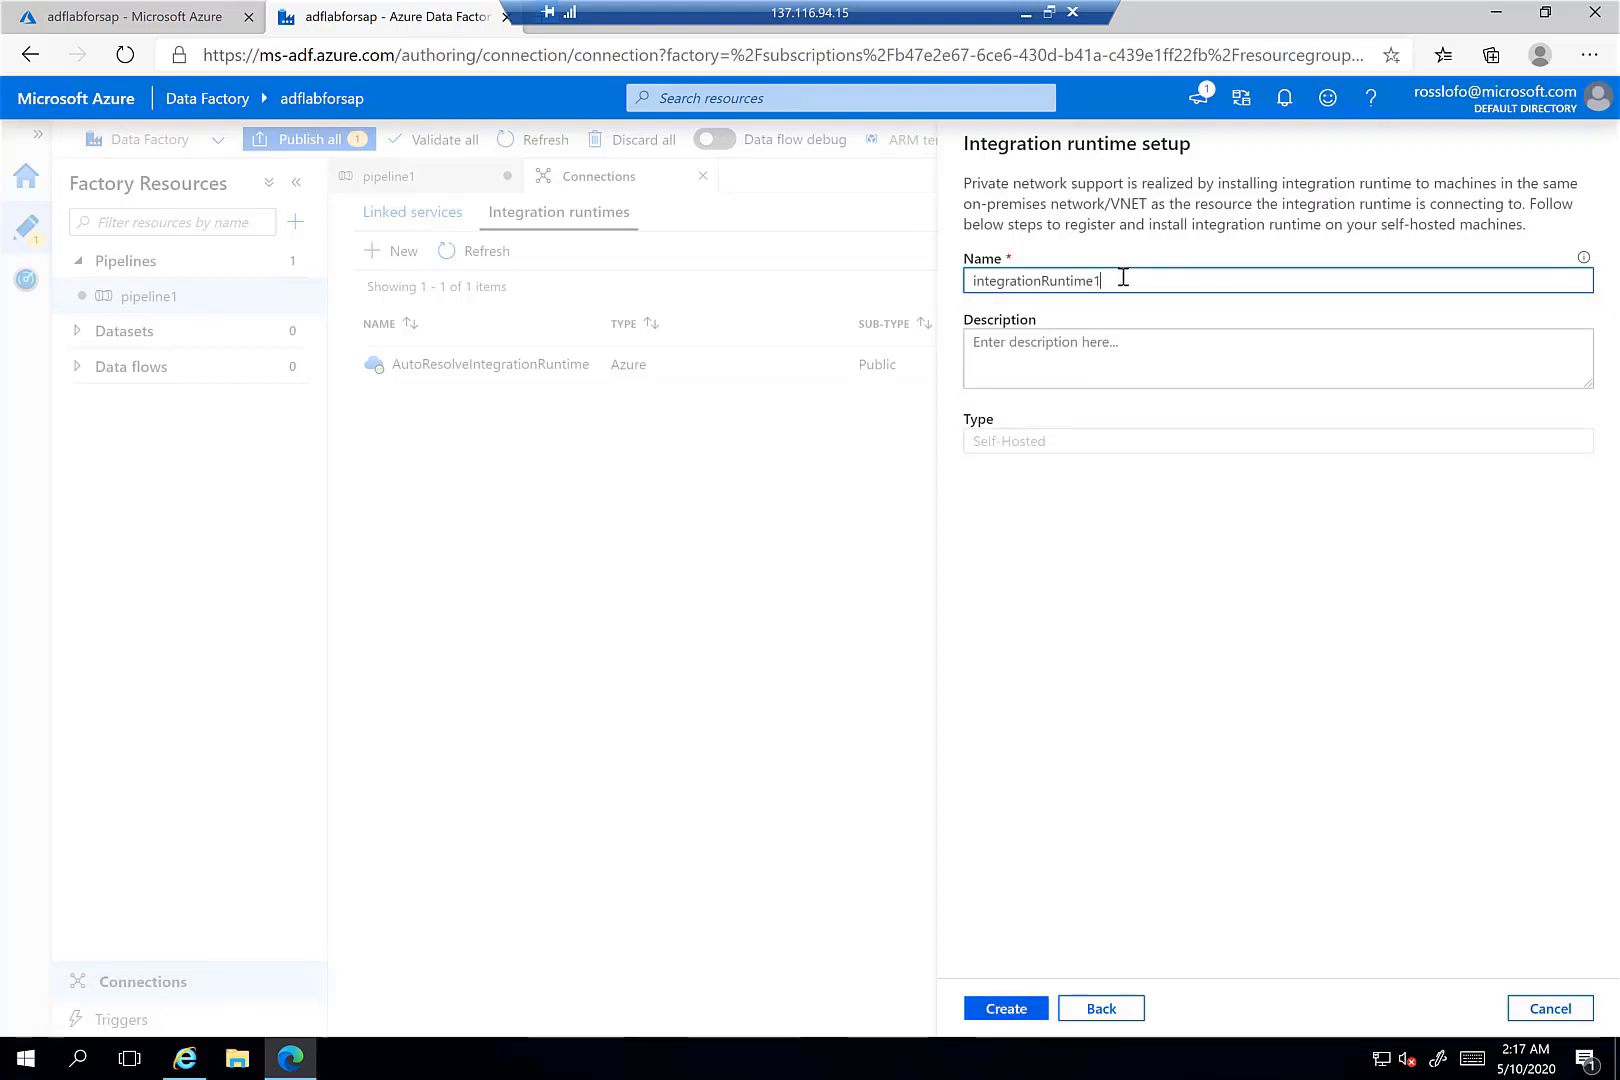
key(BackSpace)
text(forsap)
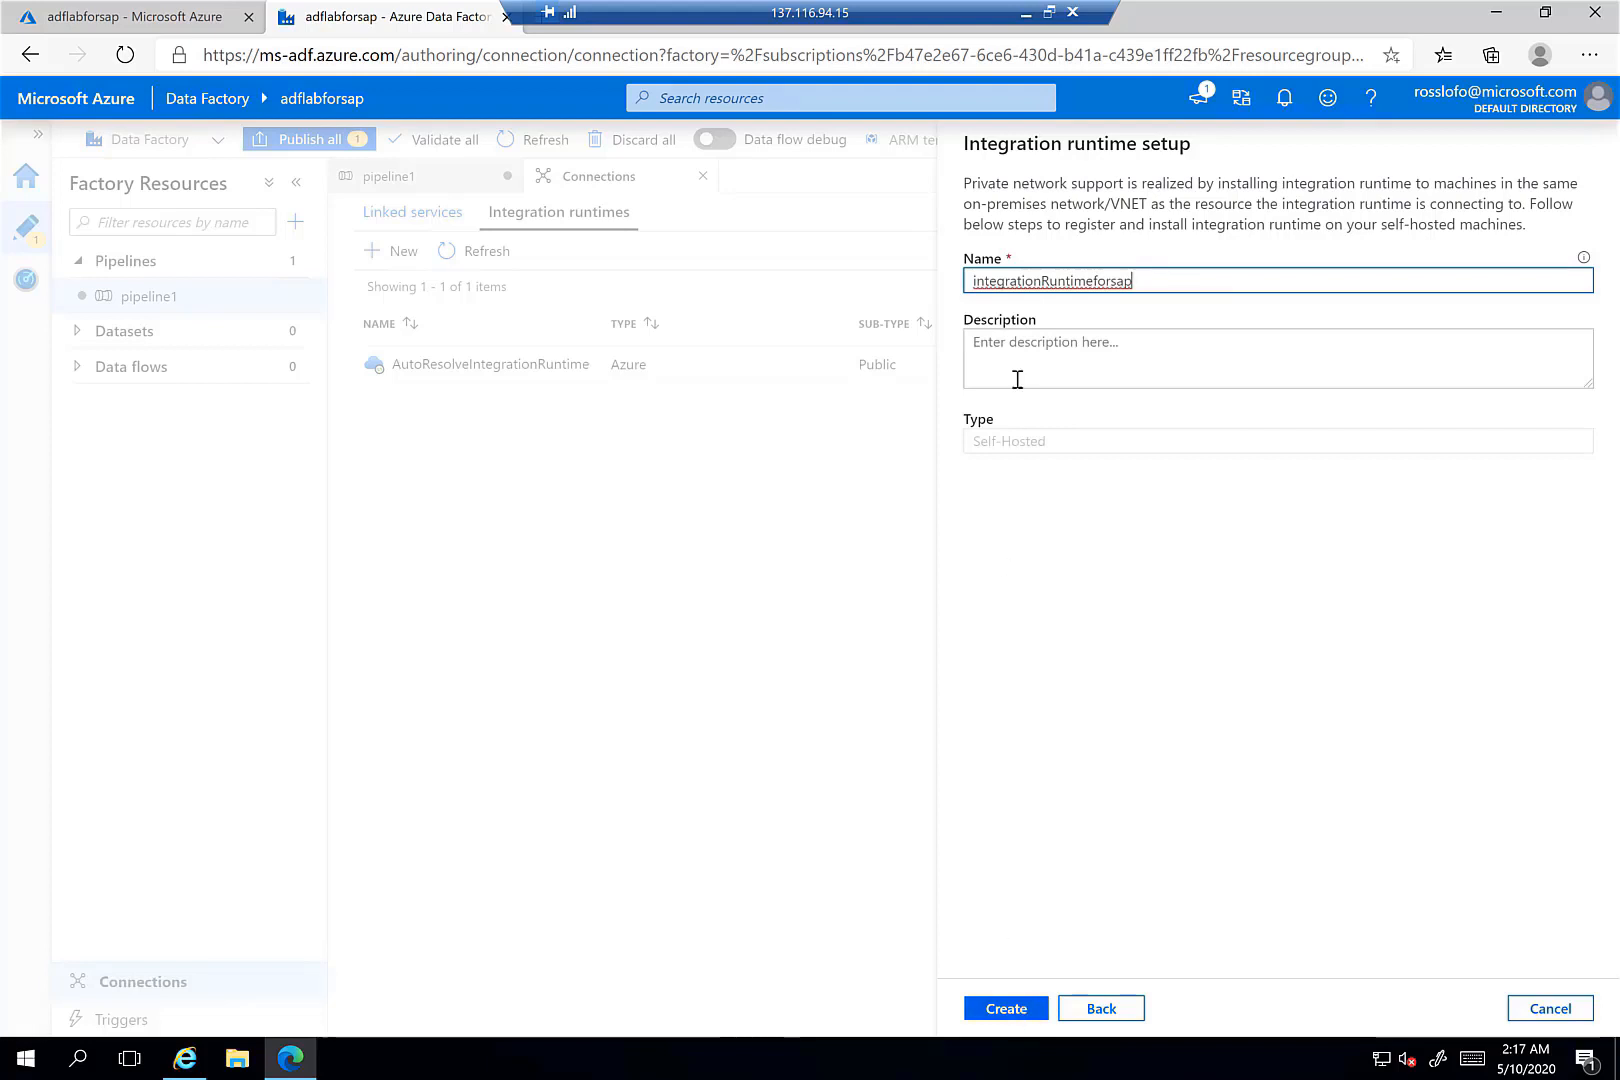
click(1110, 280)
key(BackSpace)
key(BackSpace)
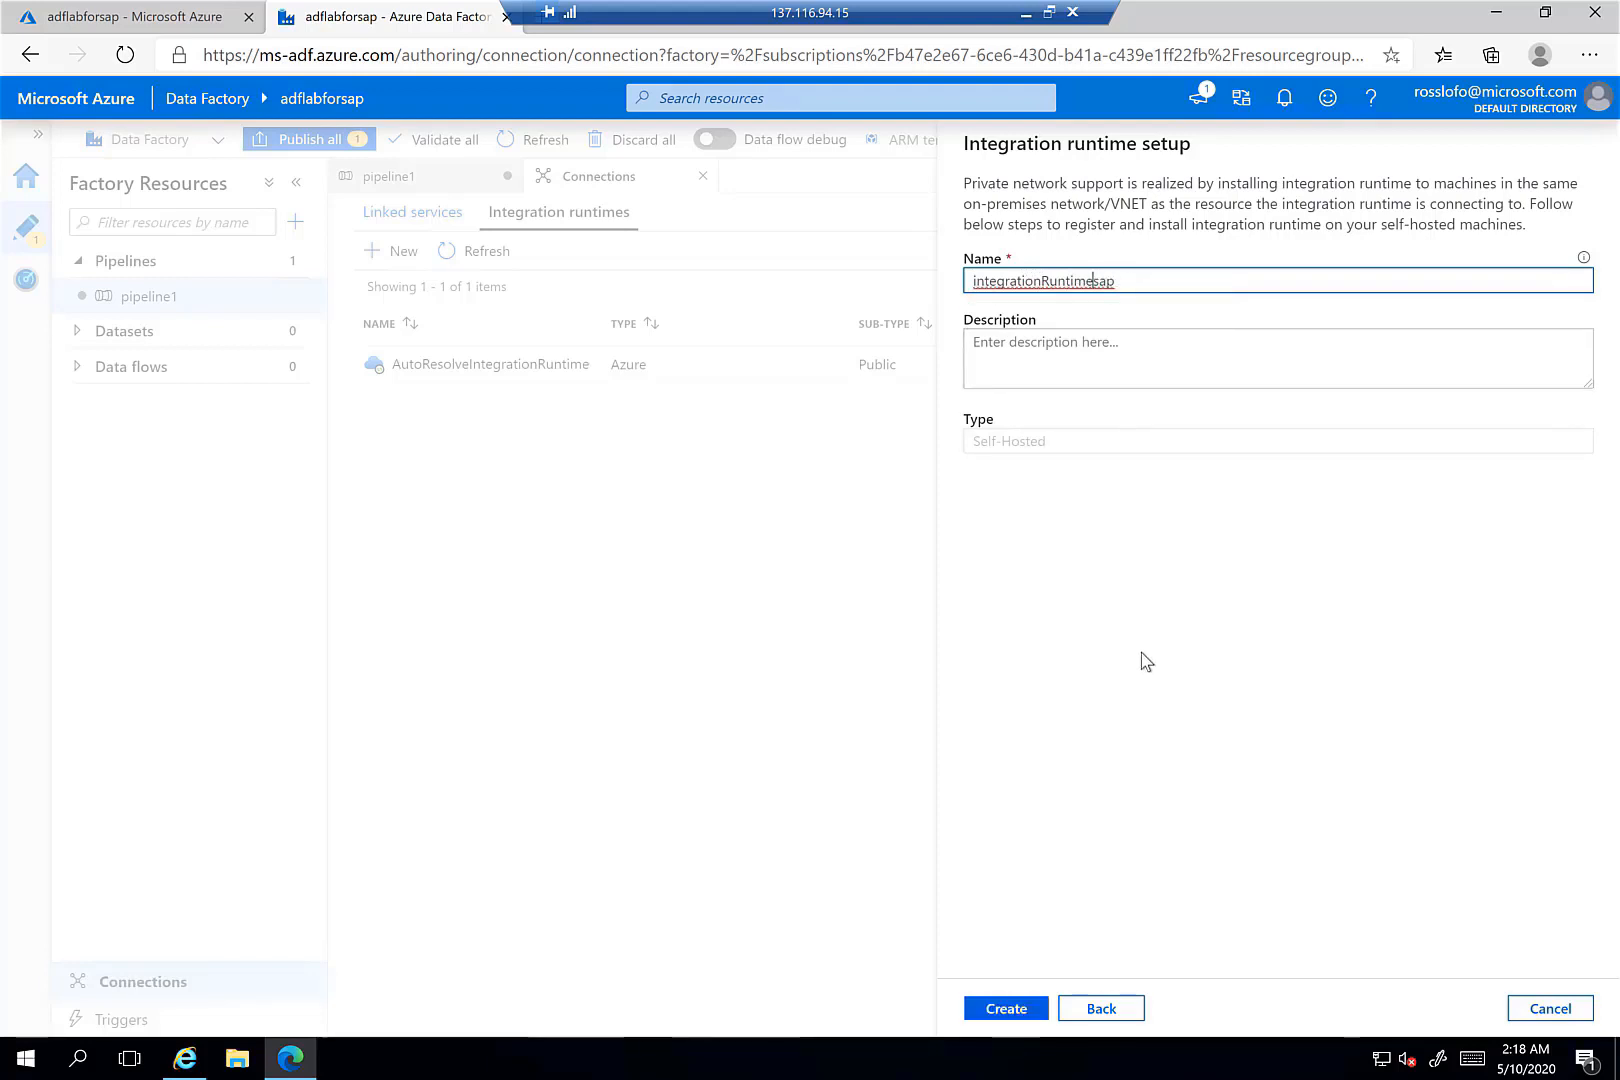
click(1028, 1012)
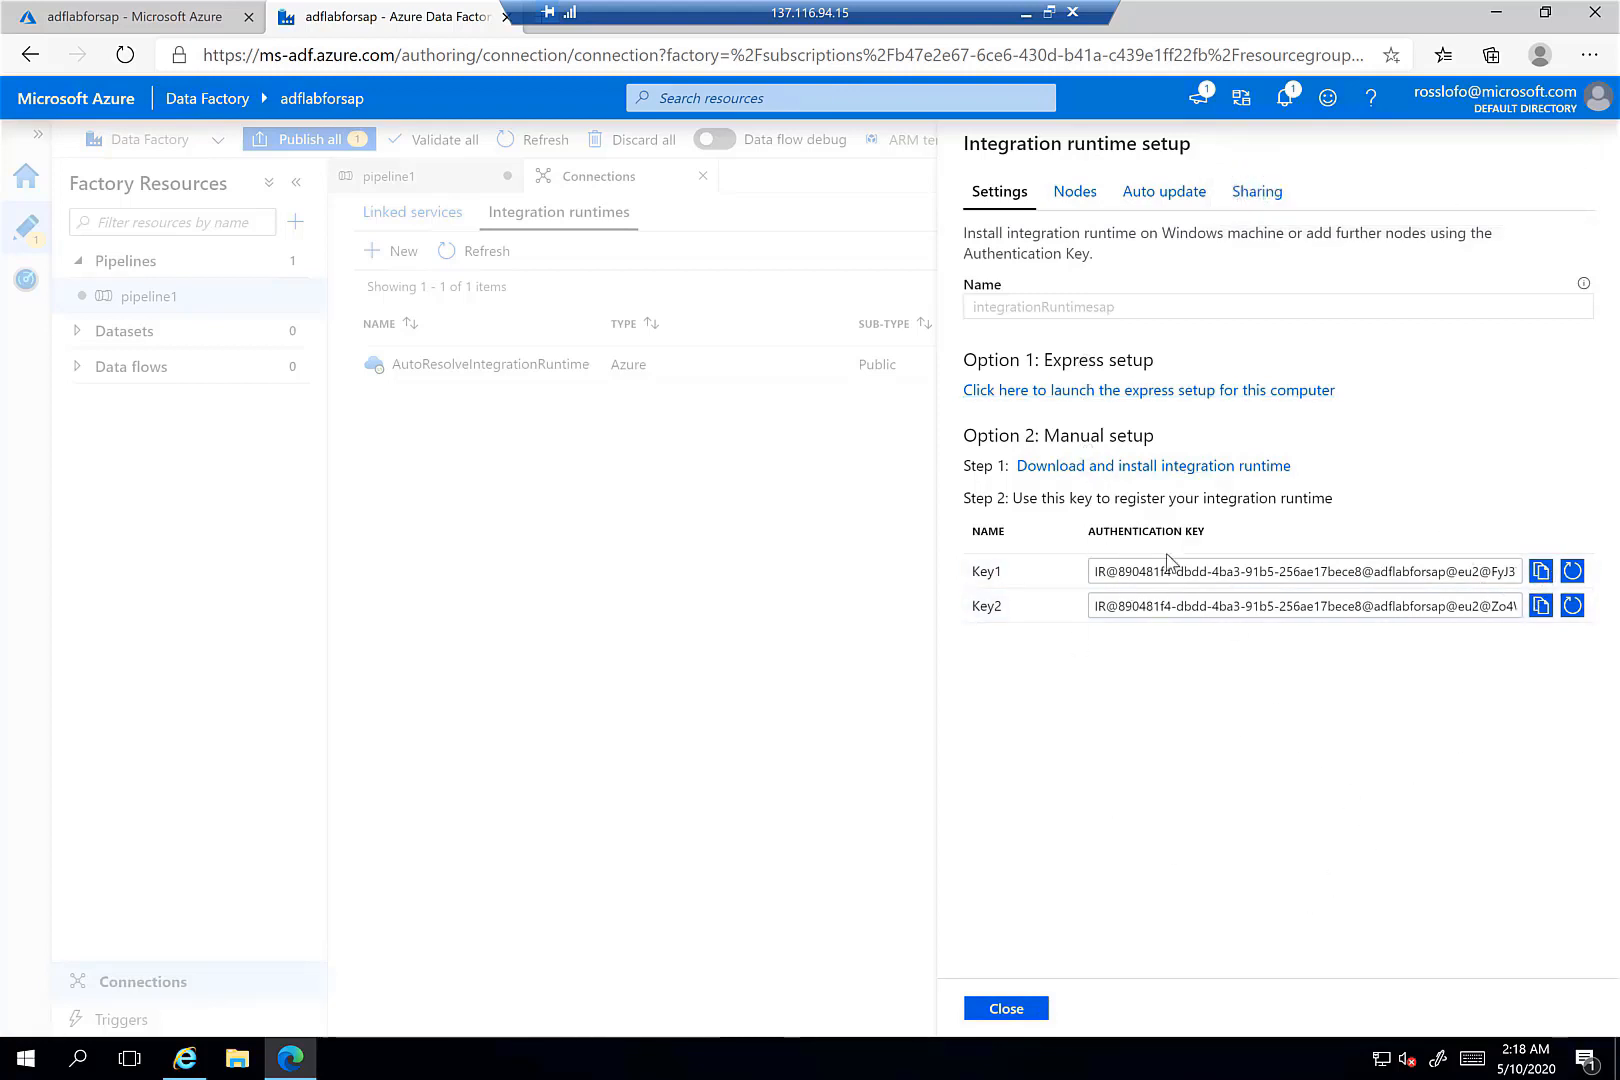
- Run express setup to install and register integrationRuntimesap on adfvm, then close the setup panel
click(1083, 392)
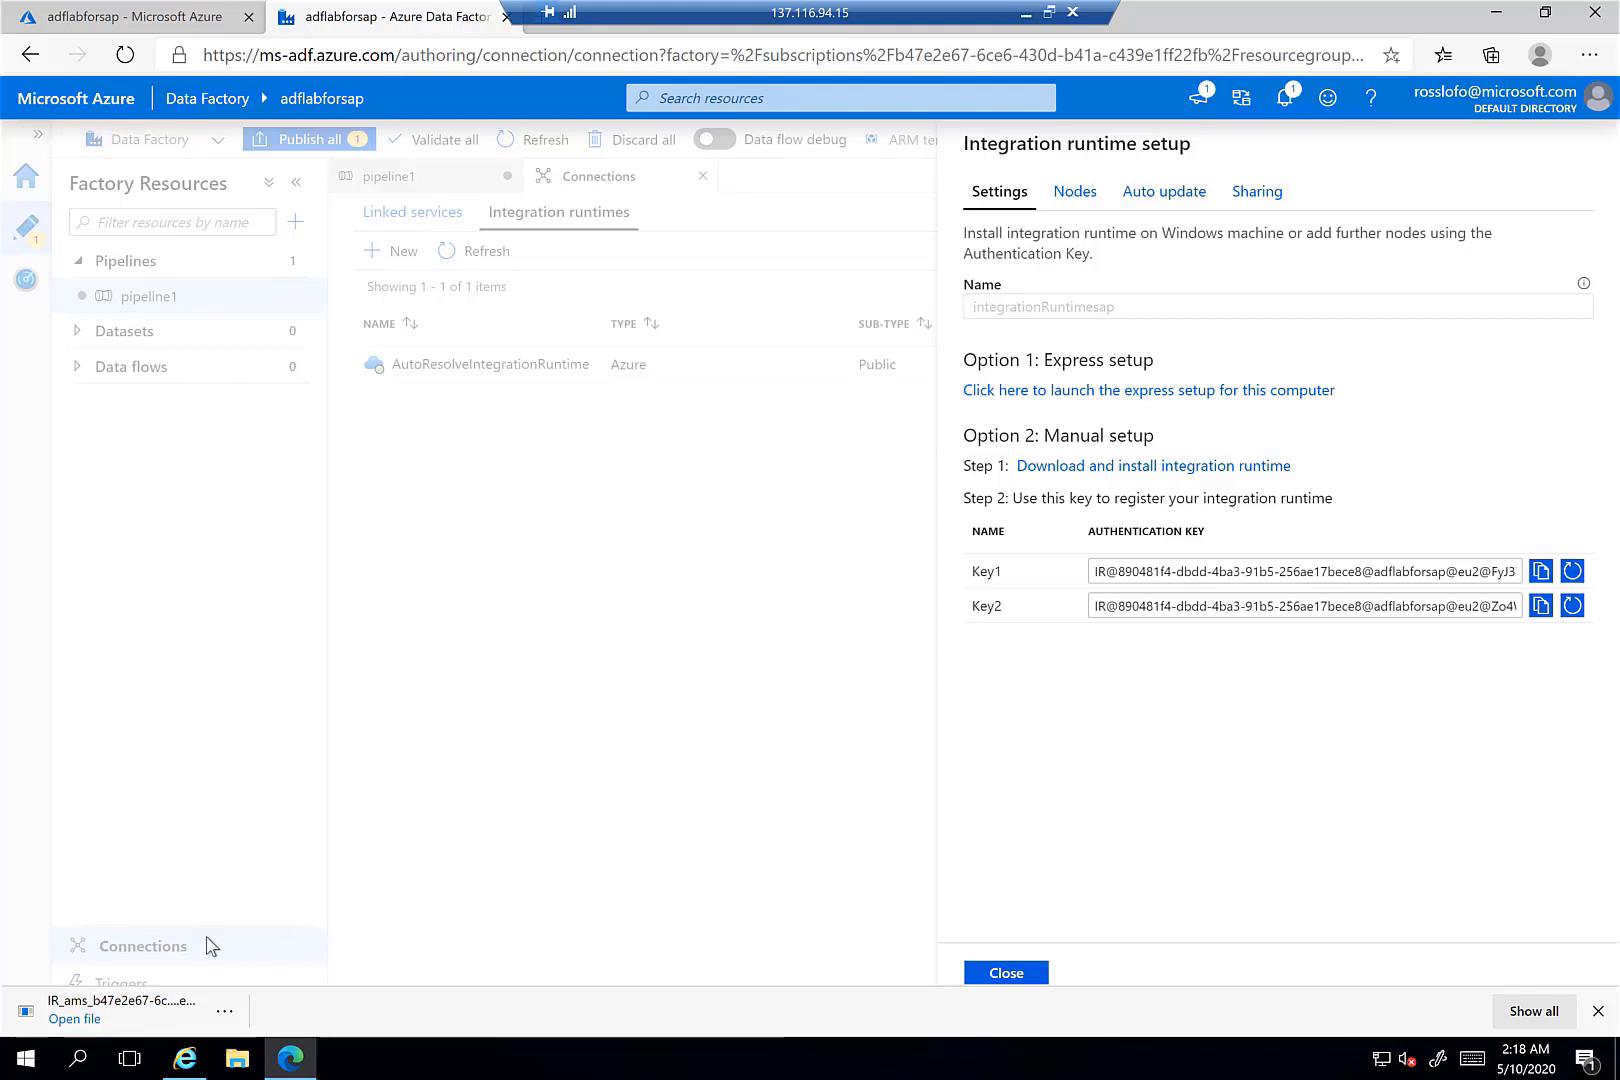
click(74, 1020)
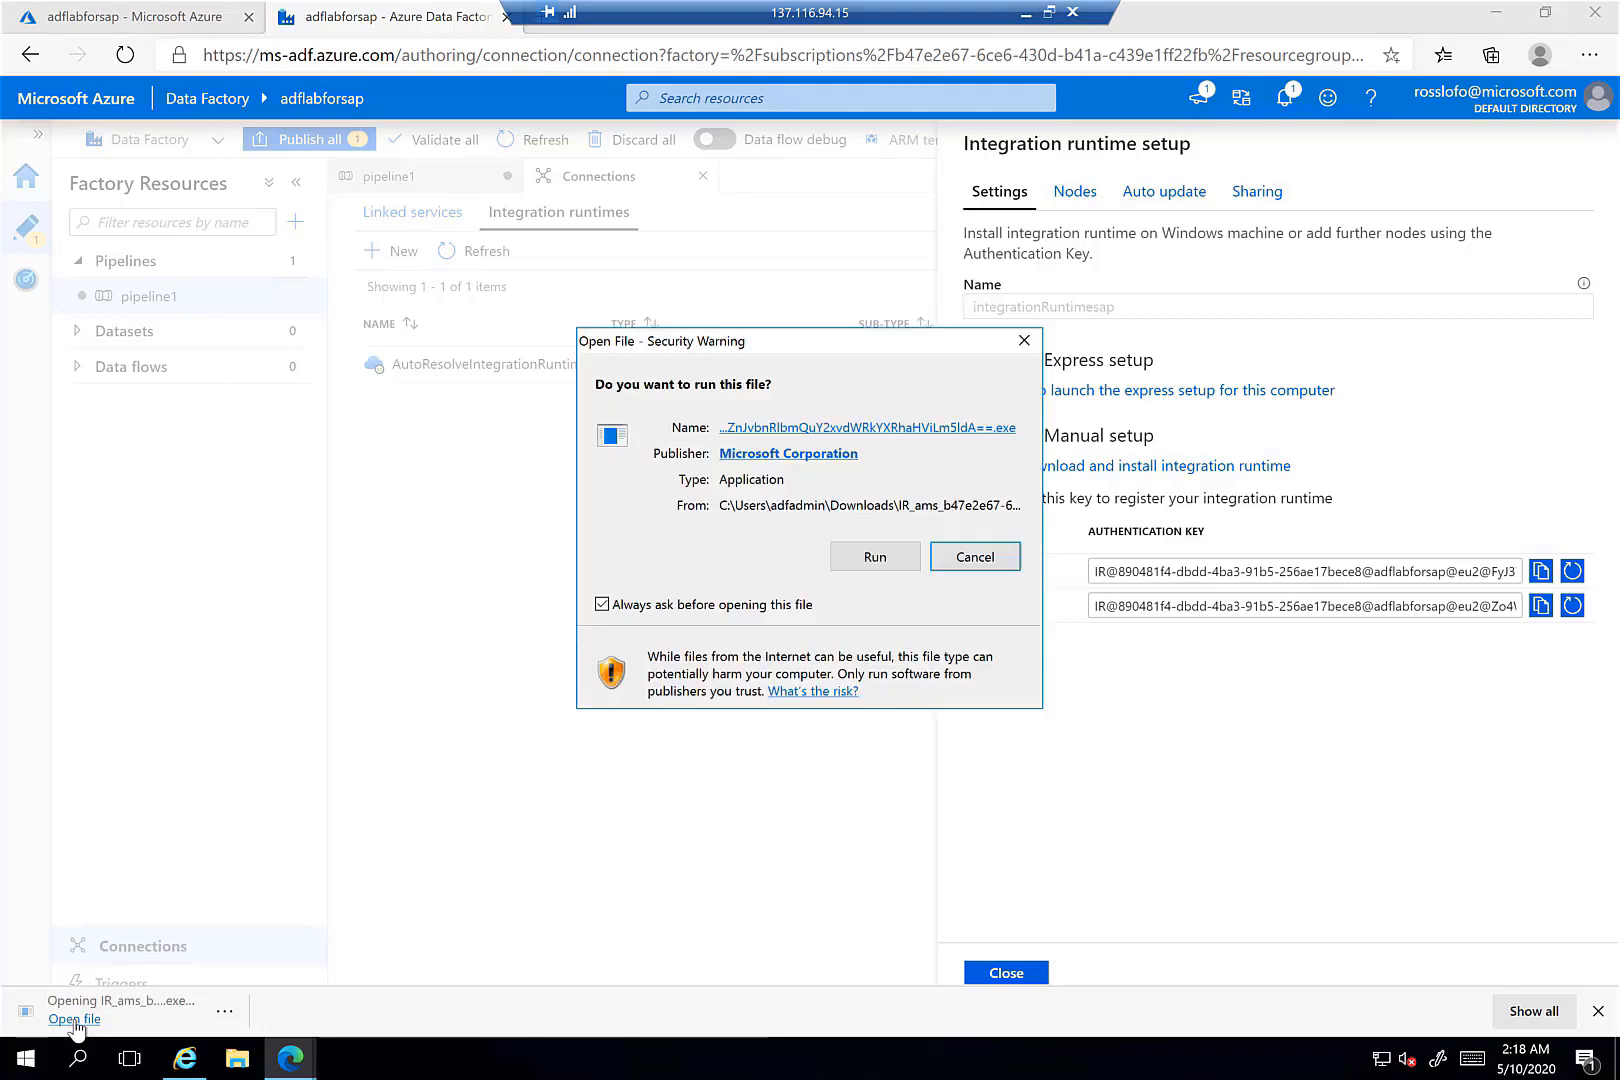
click(876, 562)
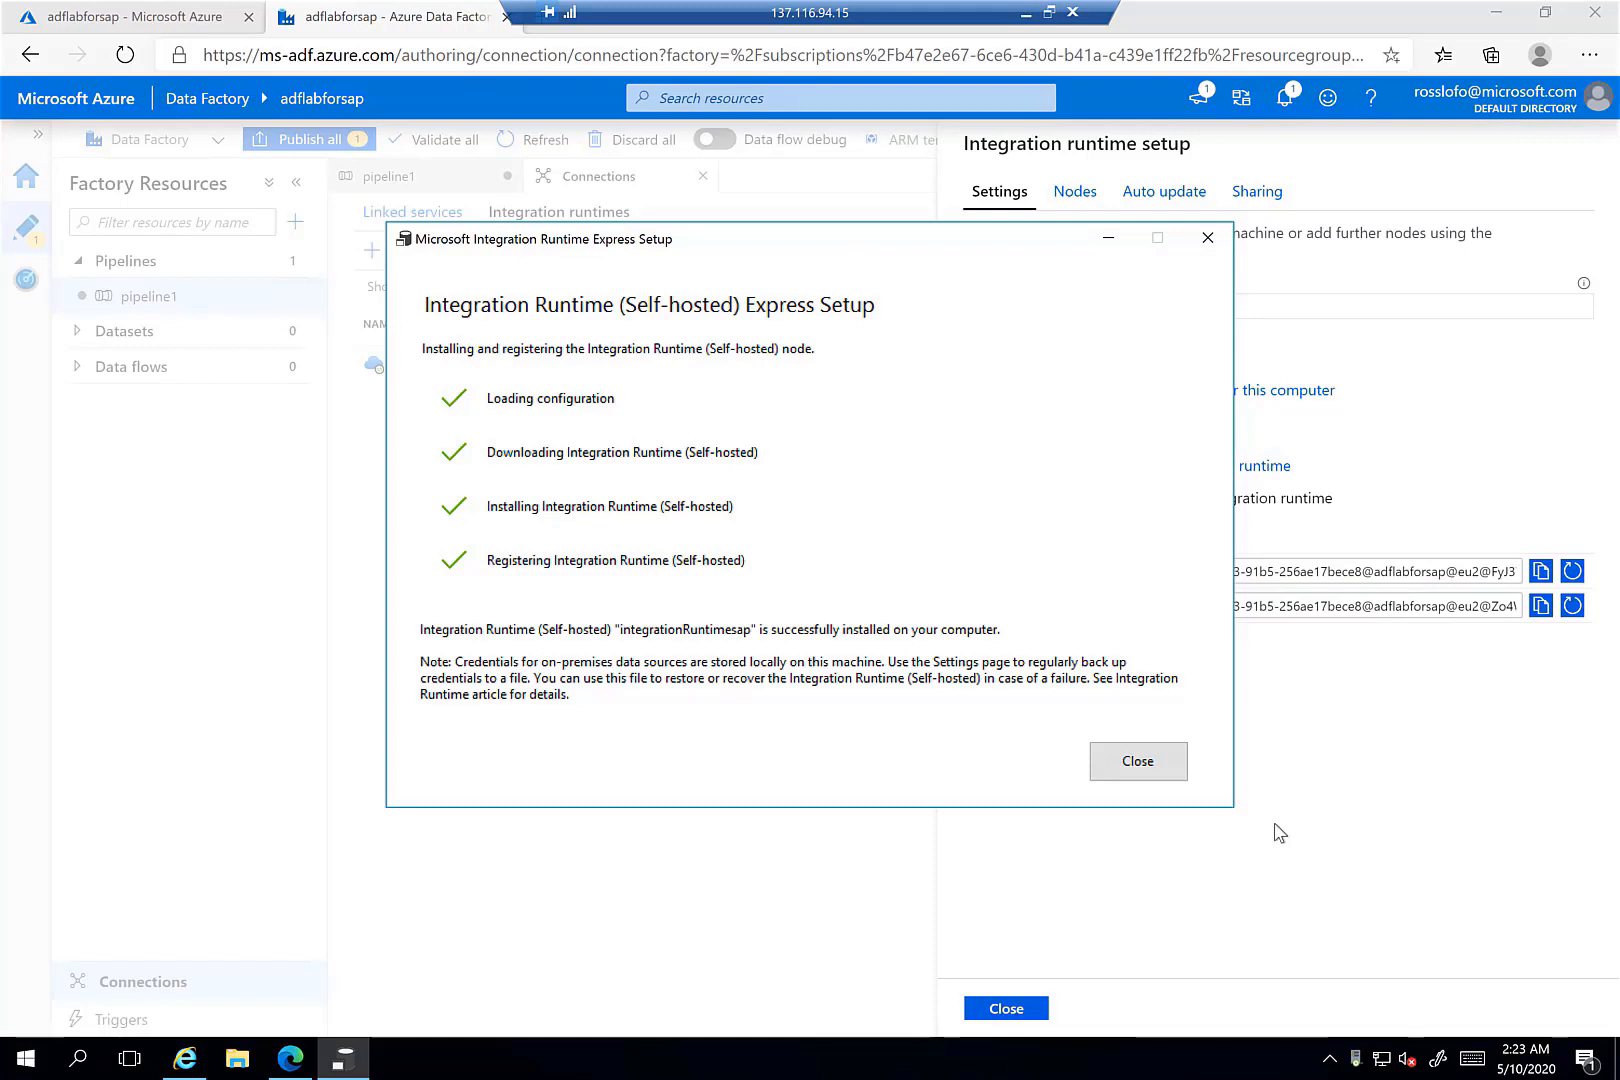
click(1145, 777)
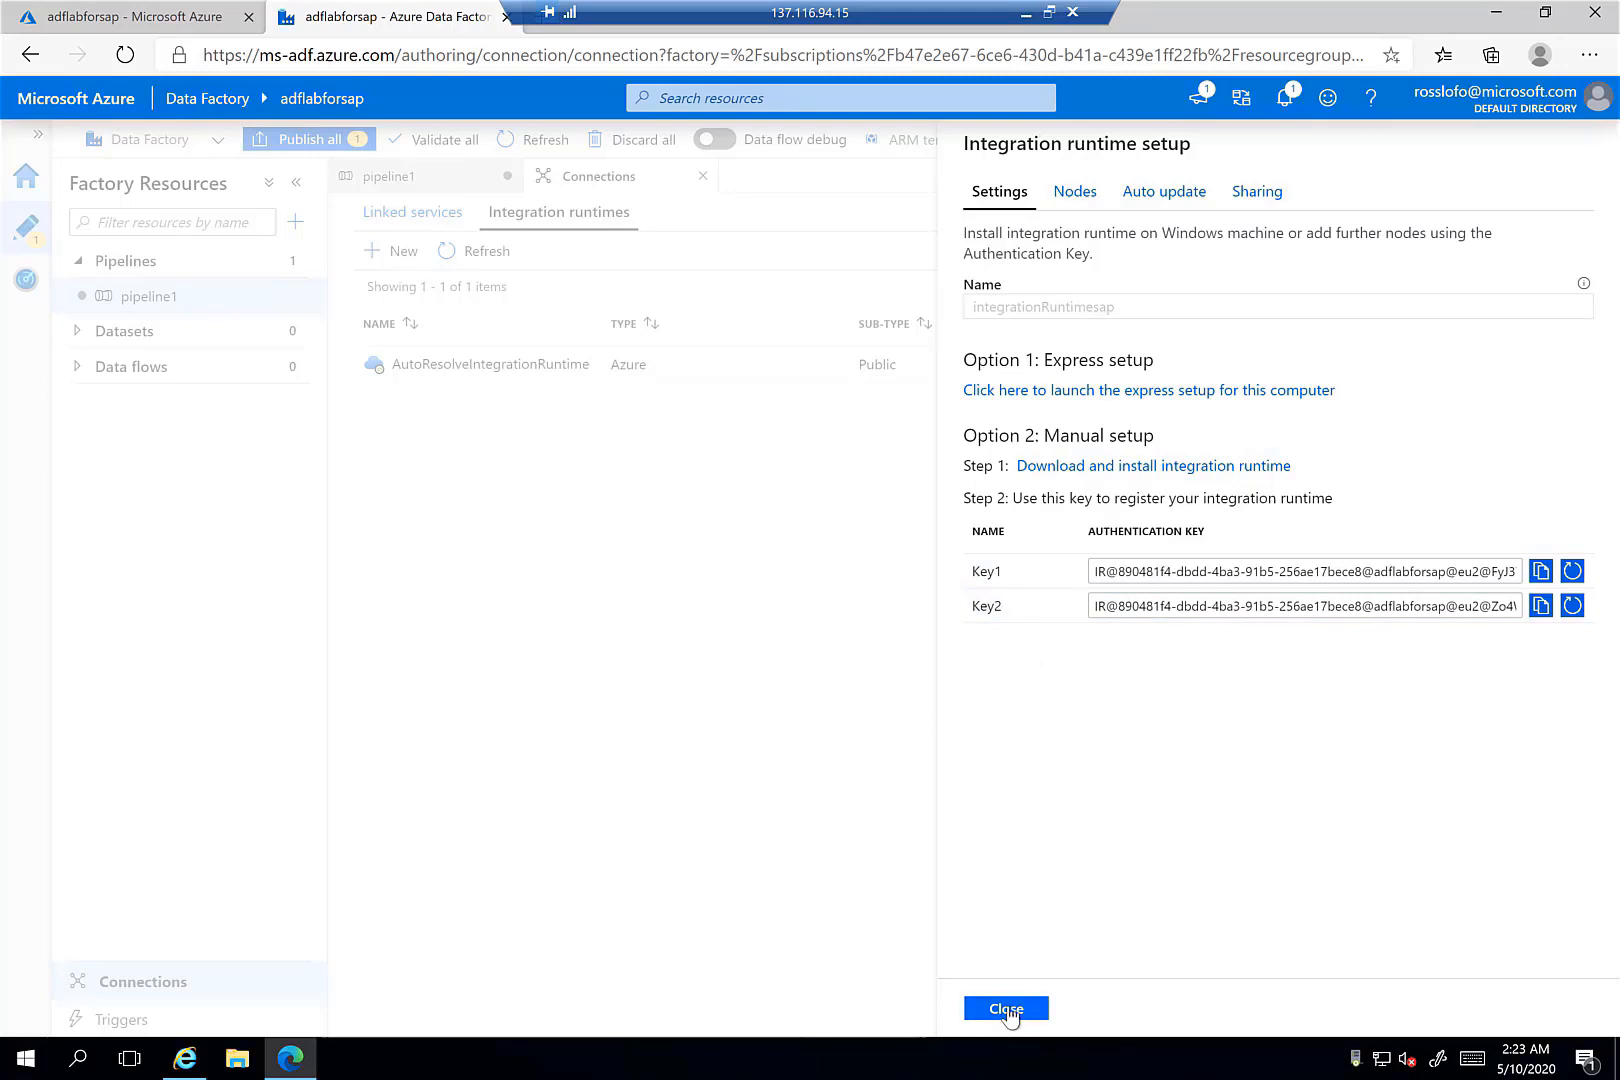
click(1006, 1009)
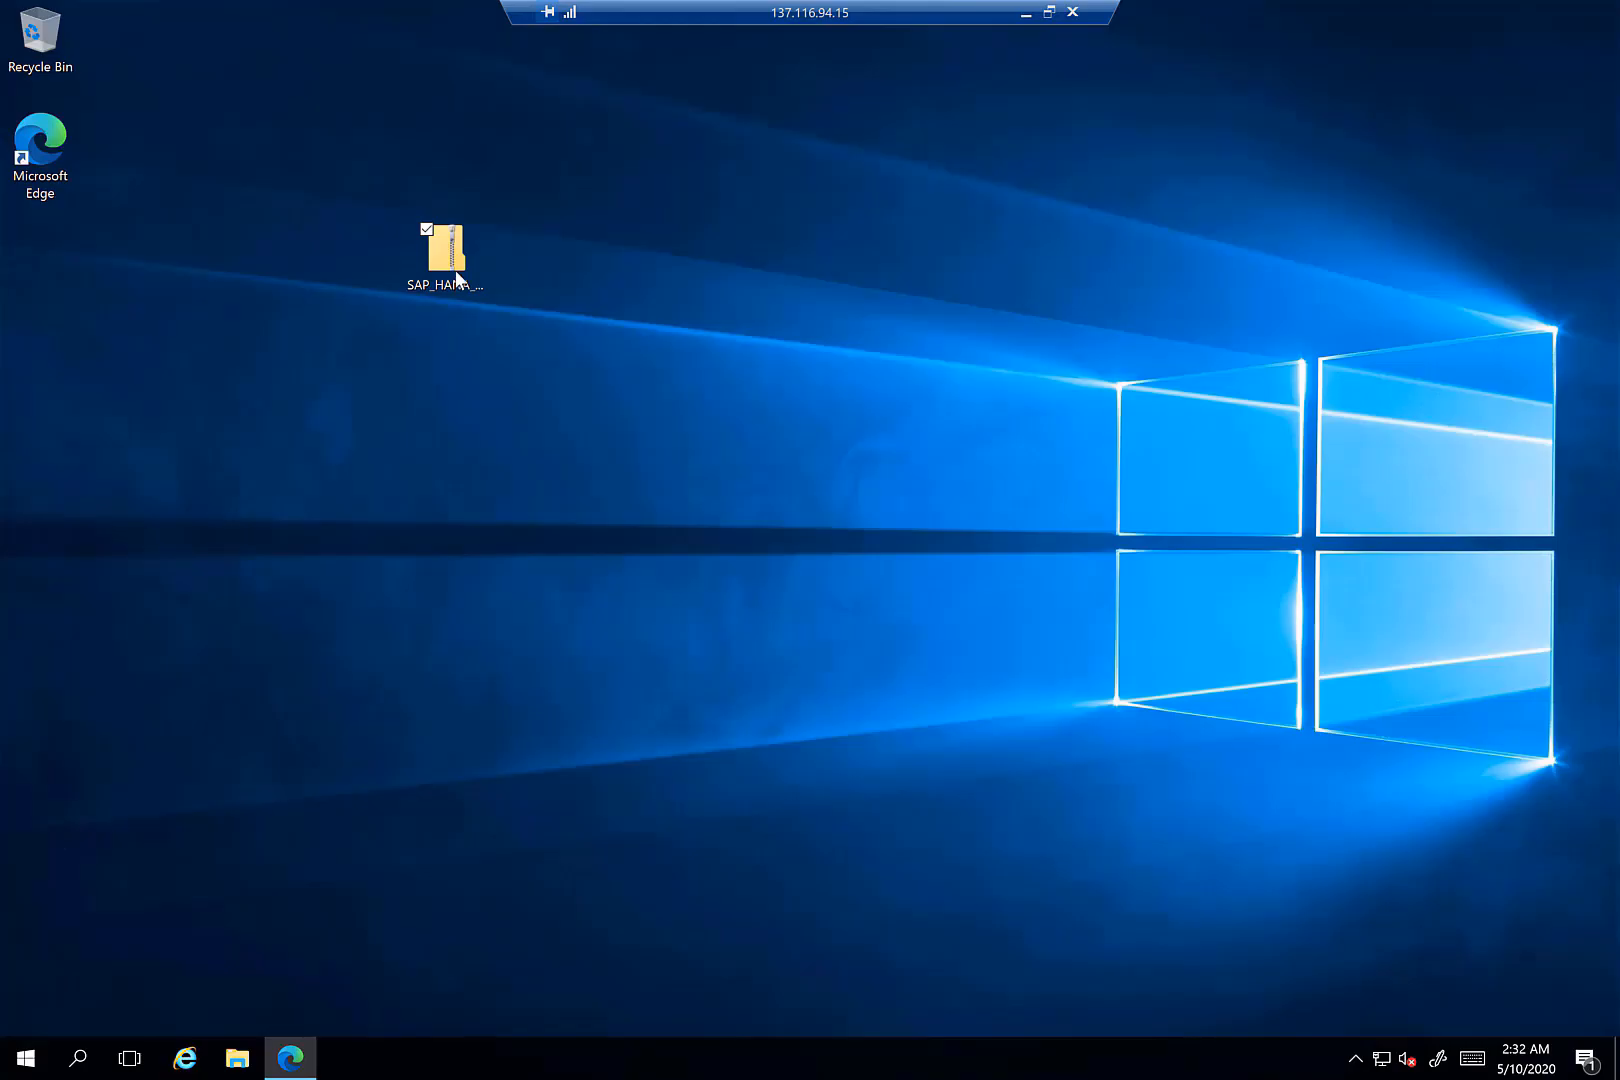
click(452, 265)
- Extract all 110 items of the SAP_HANA zip into a desktop SAP_HANA_CLIENT folder
right_click(452, 265)
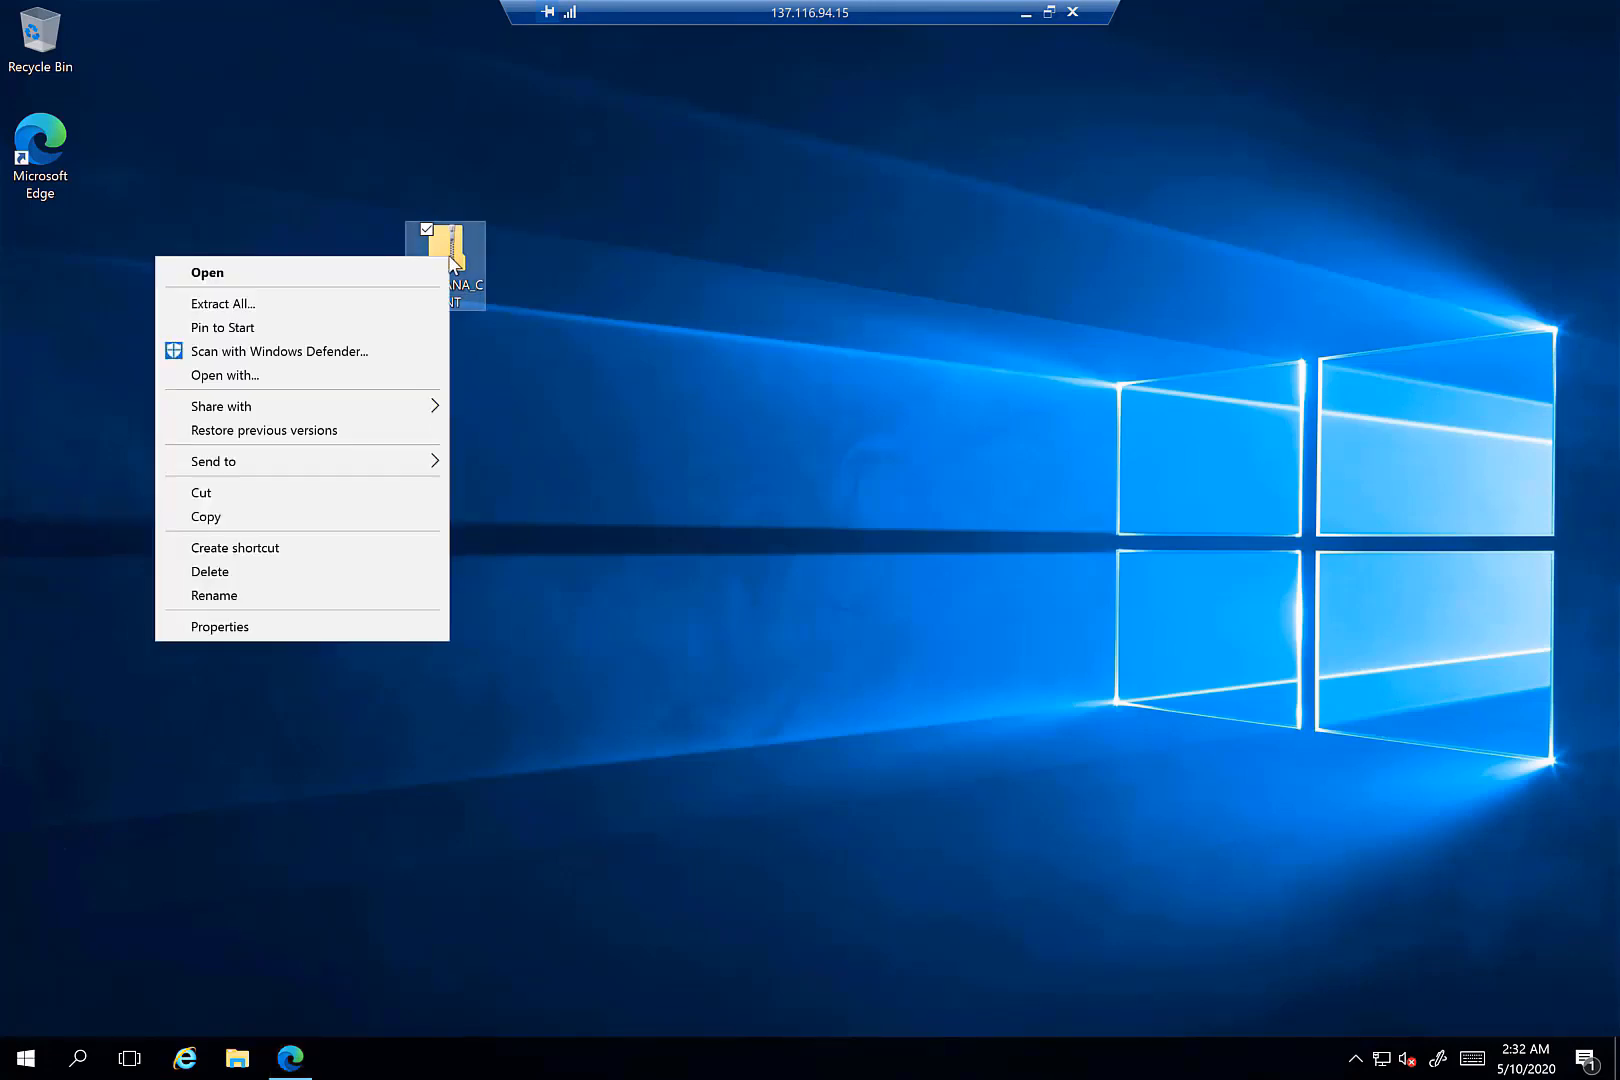
click(293, 304)
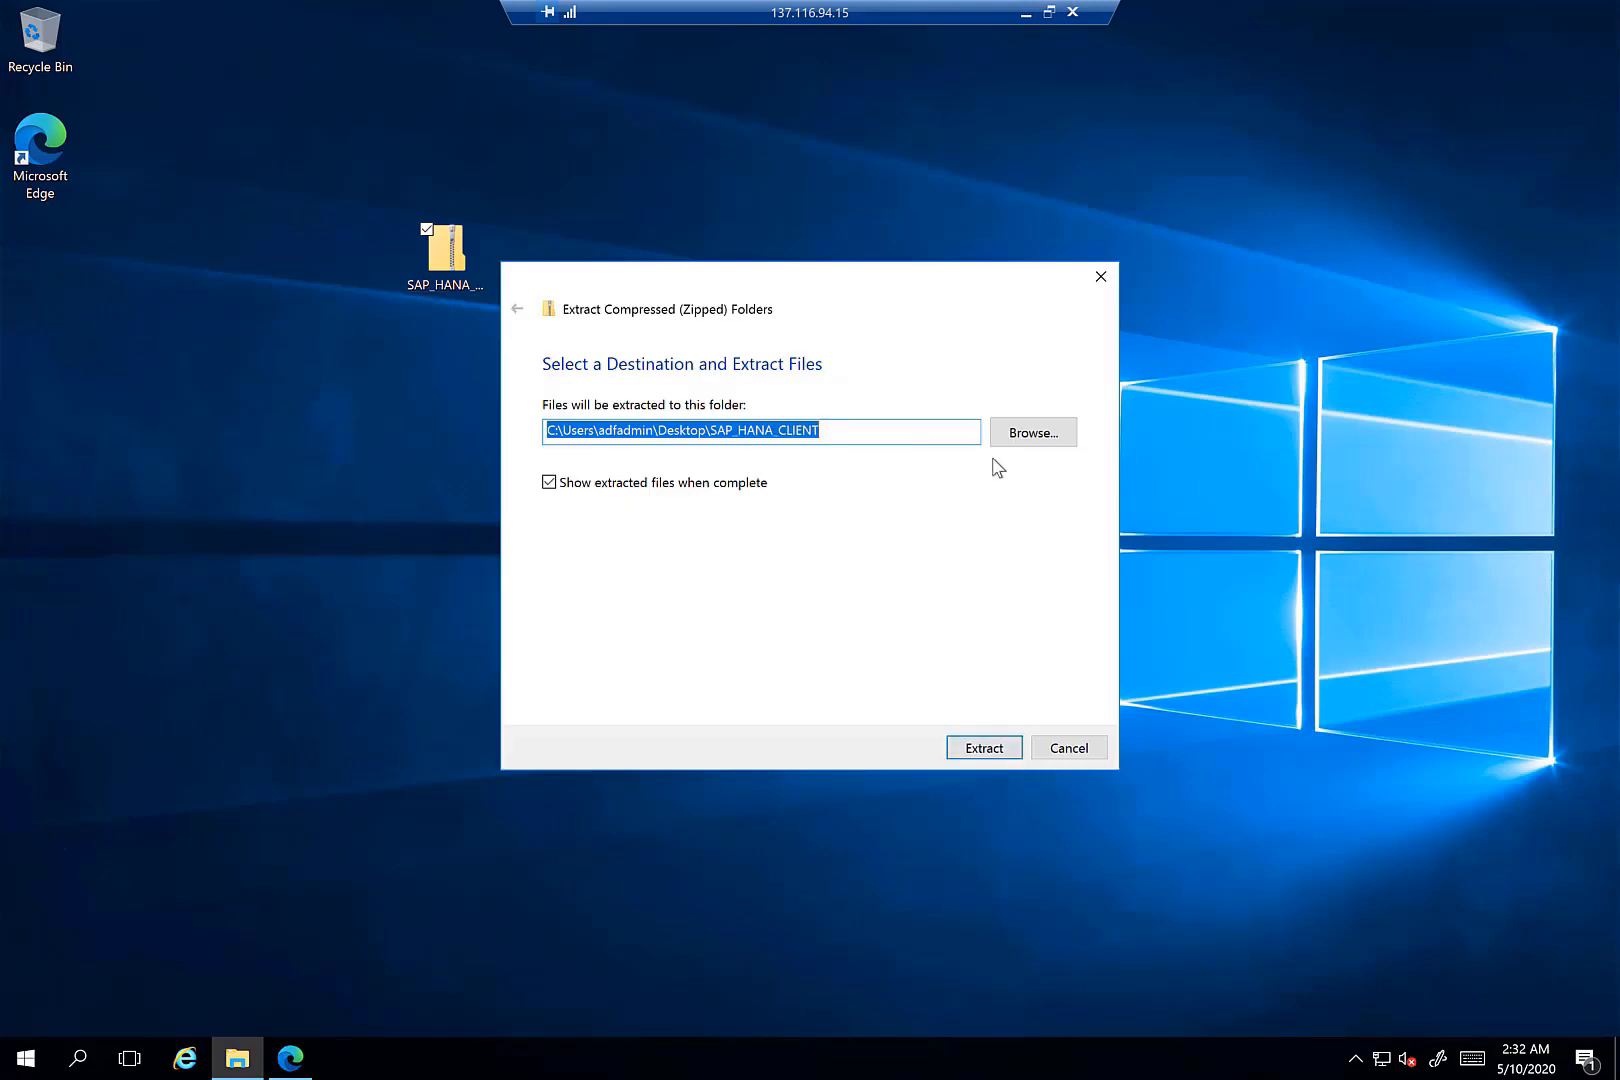
click(992, 751)
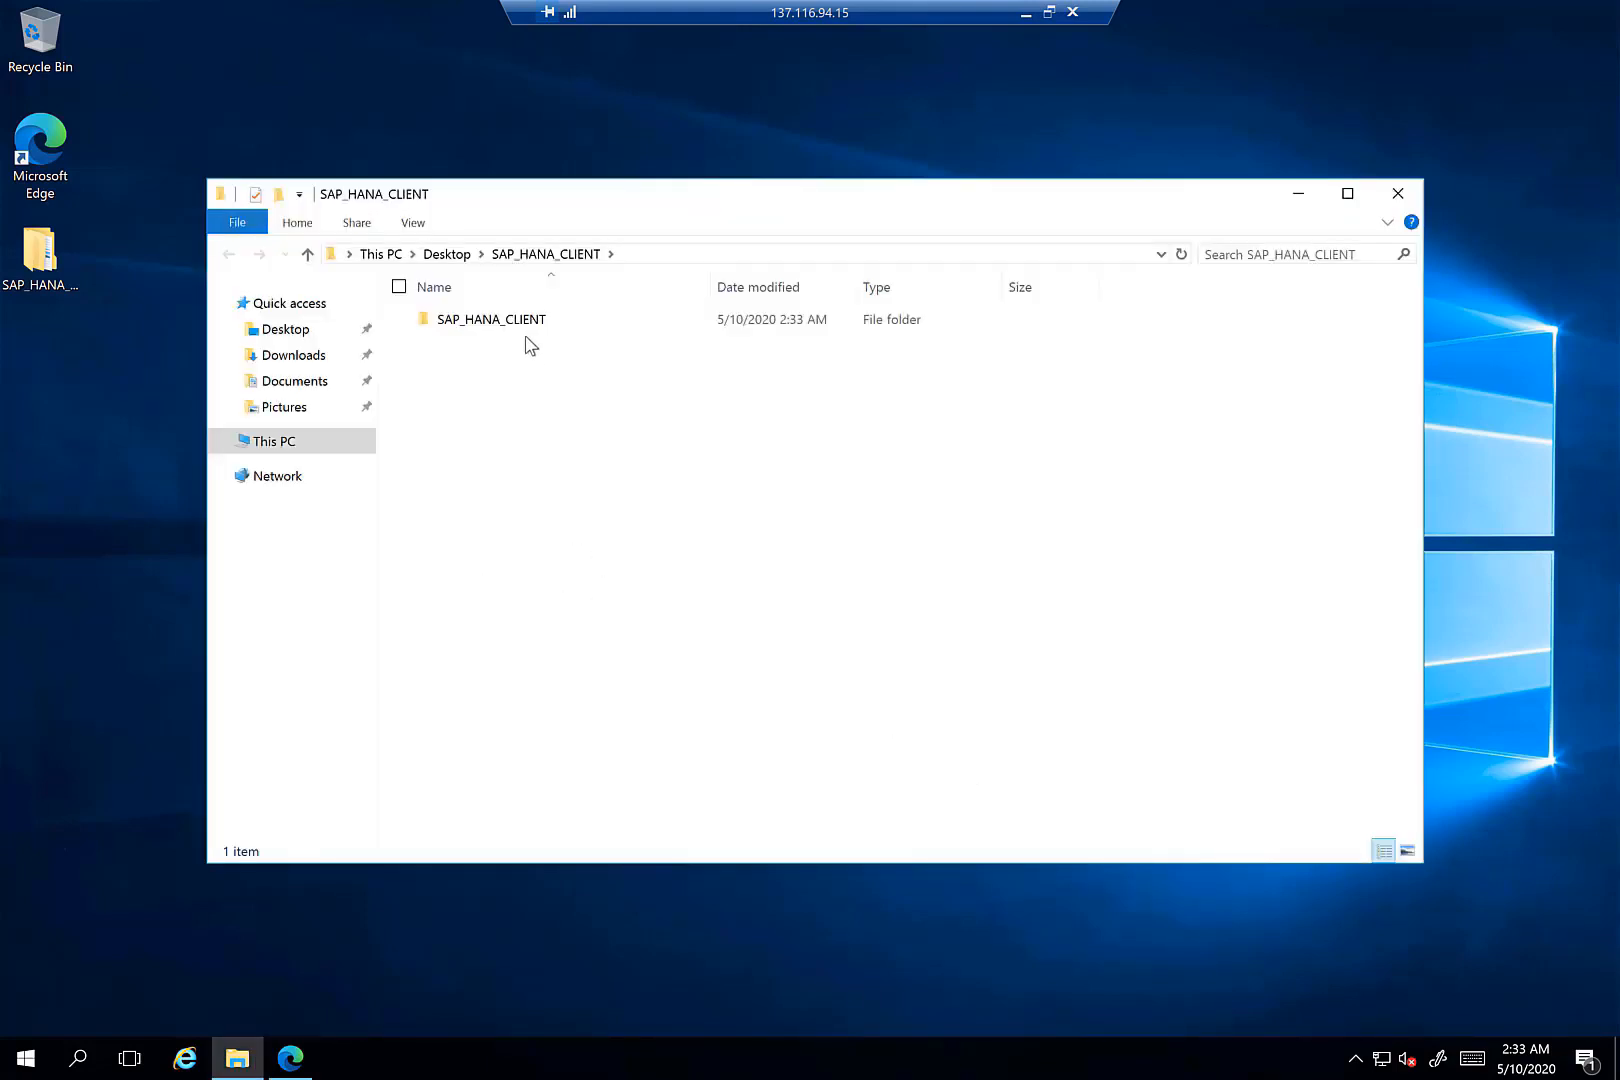
- Run hdbsetup to install the 2.4 client into C:\Program Files\sap\hdbclient, then close the folder
double_click(523, 325)
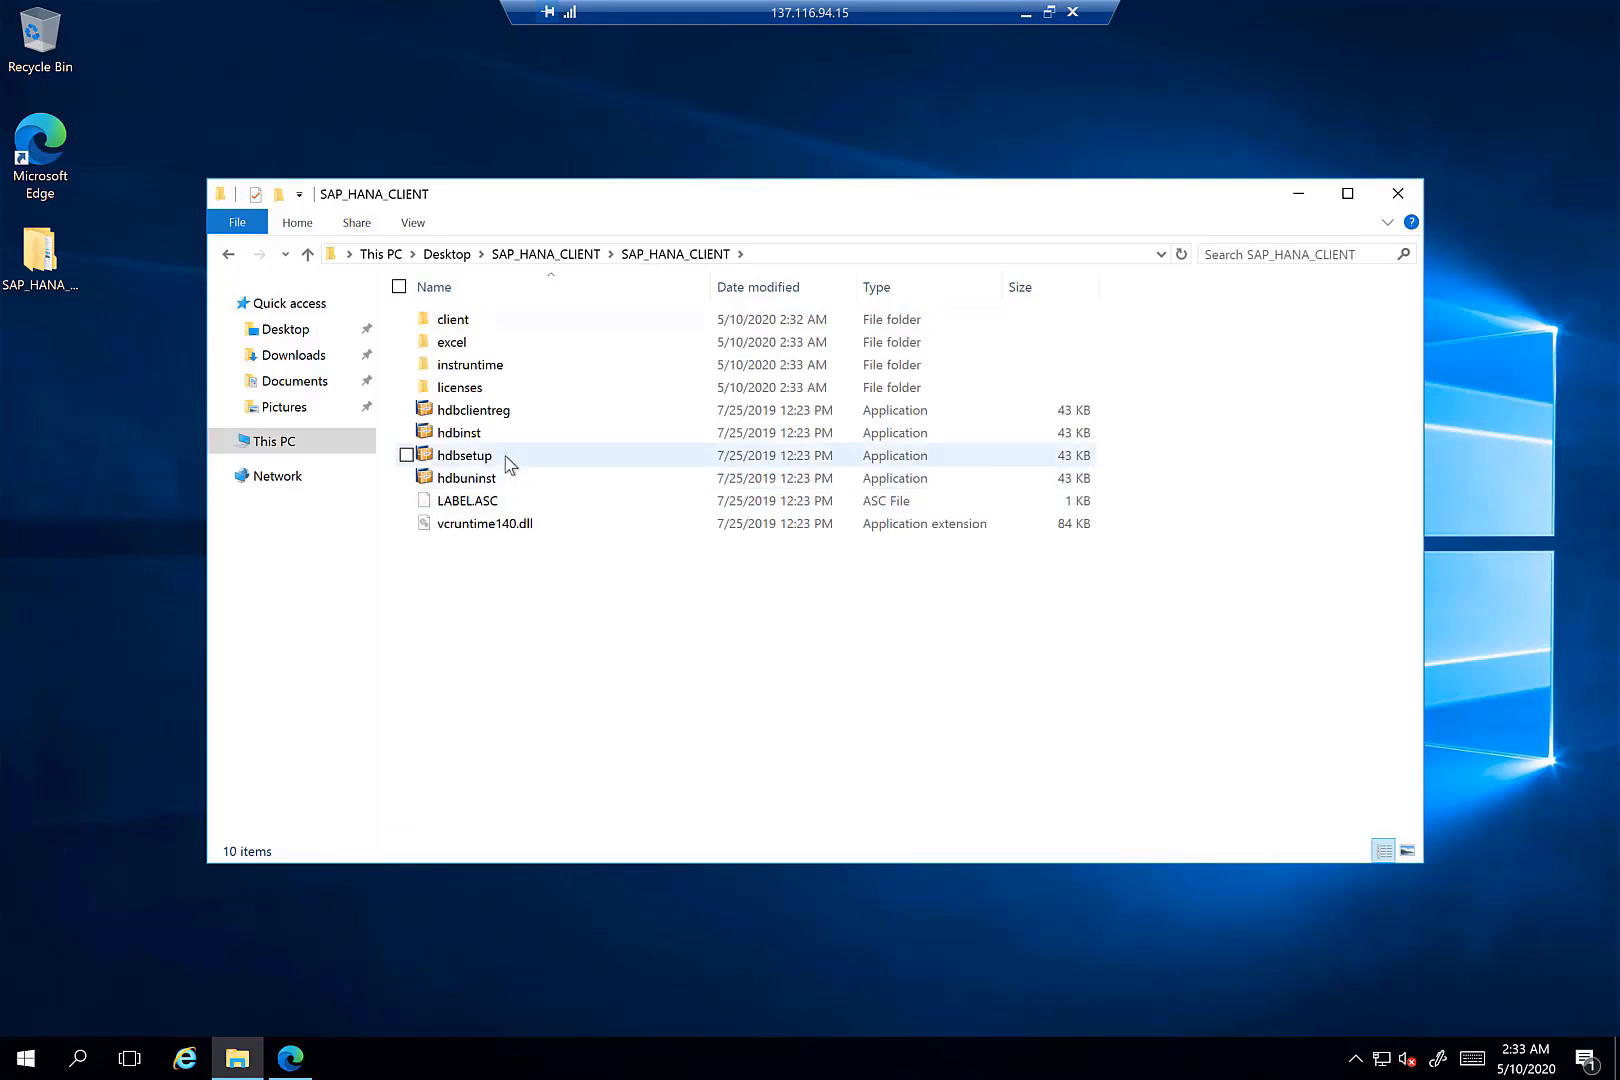
double_click(507, 463)
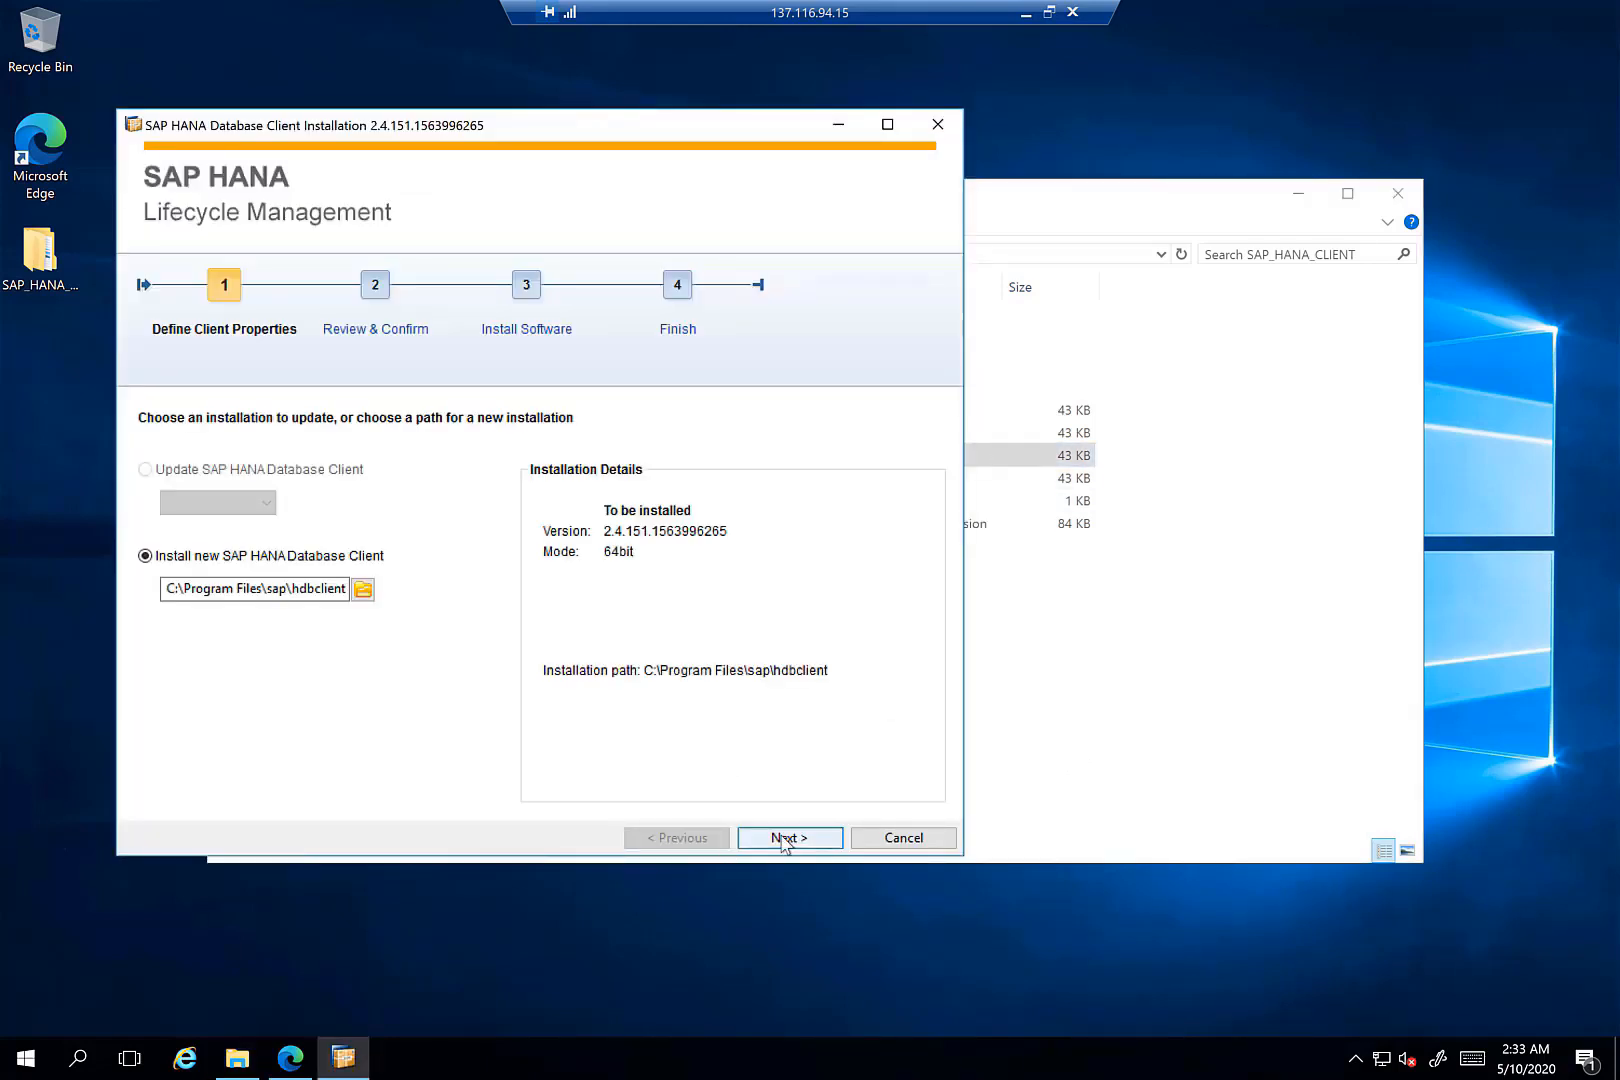
click(783, 838)
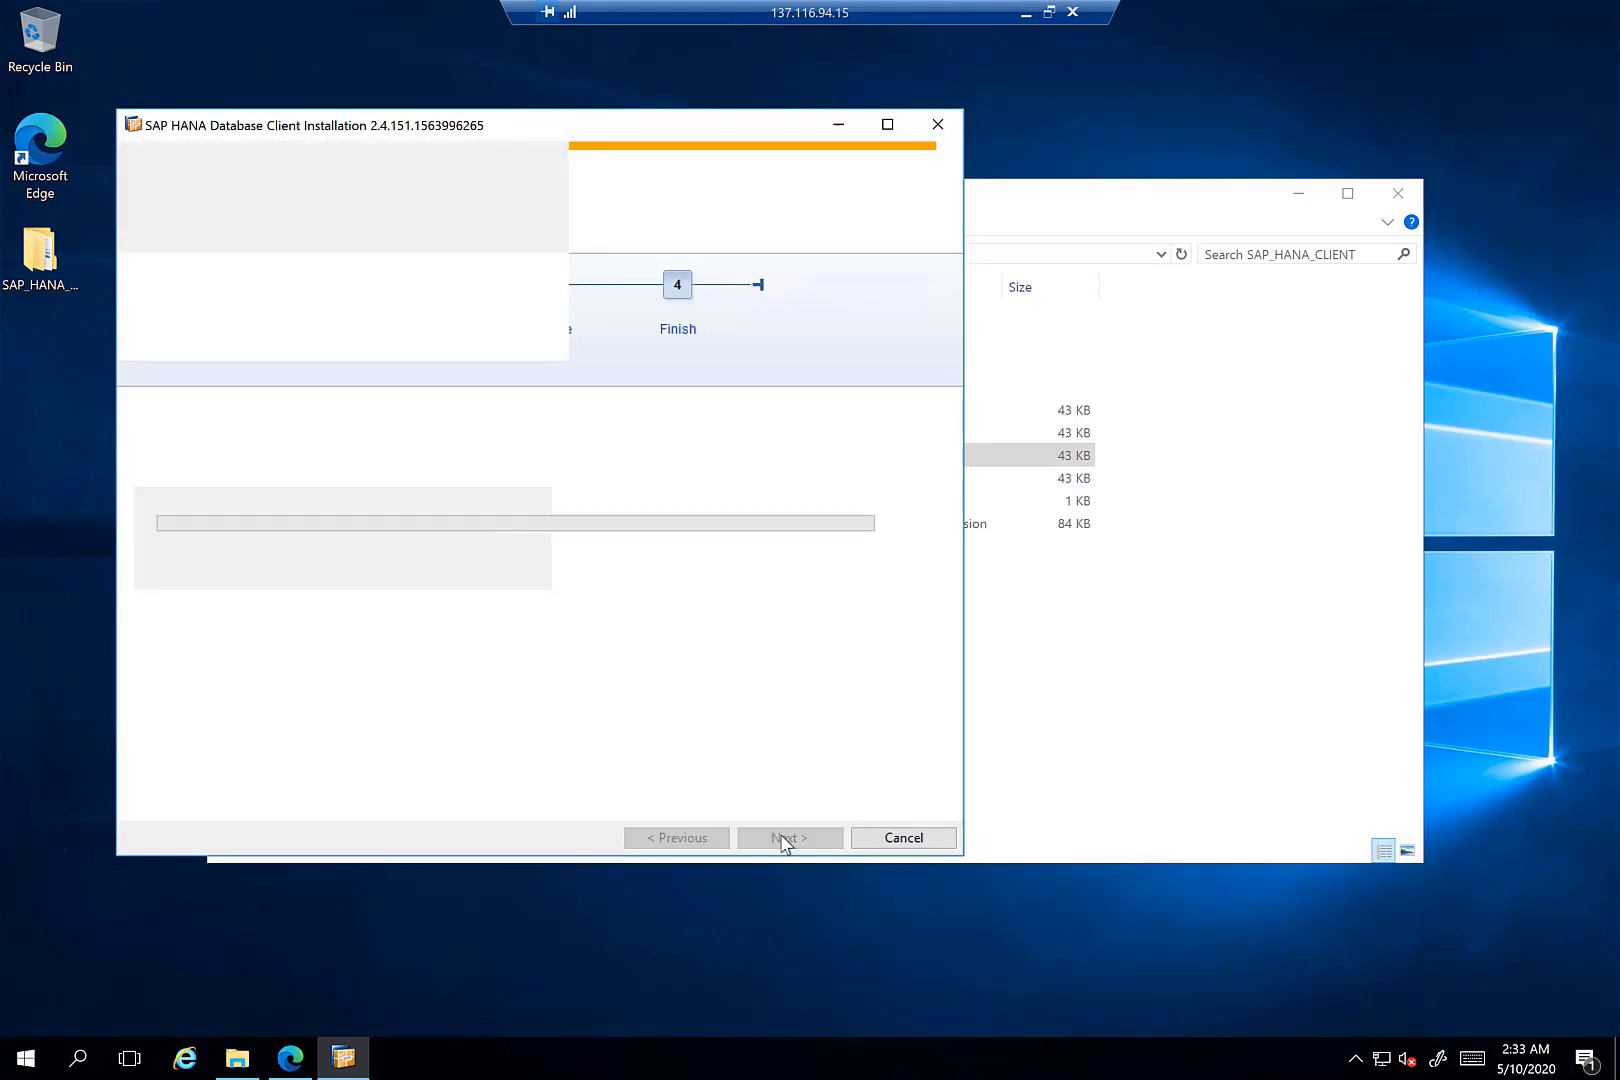
click(782, 840)
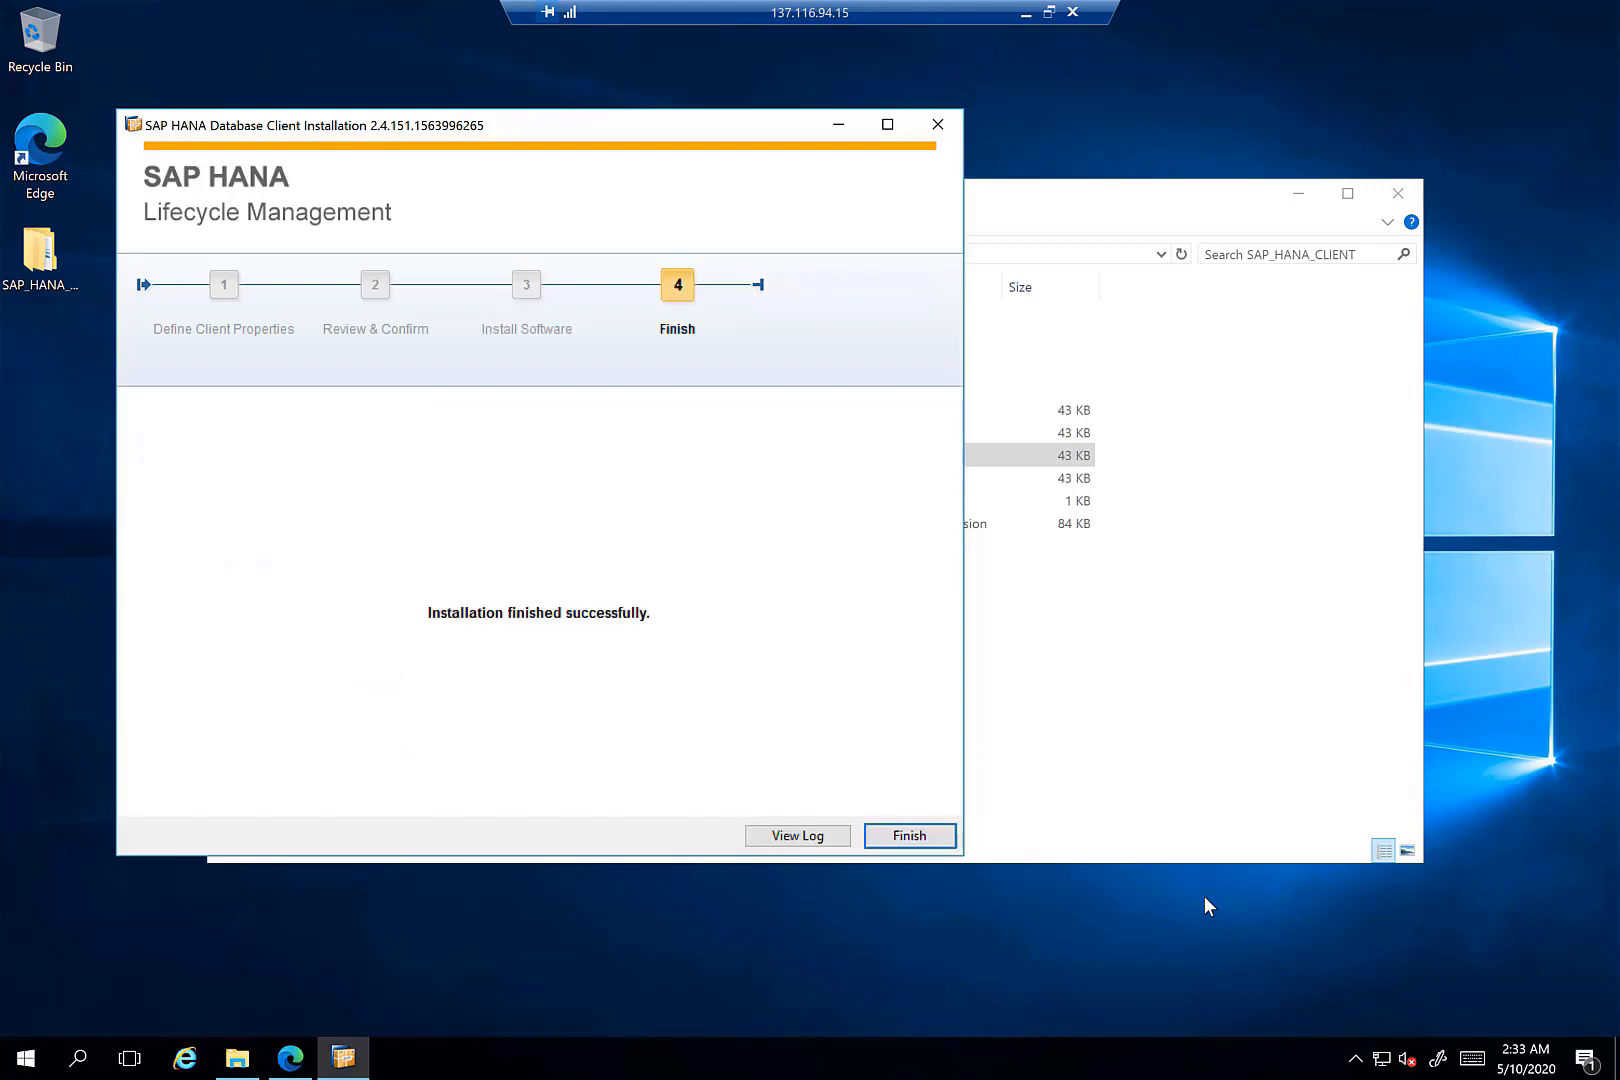
click(930, 838)
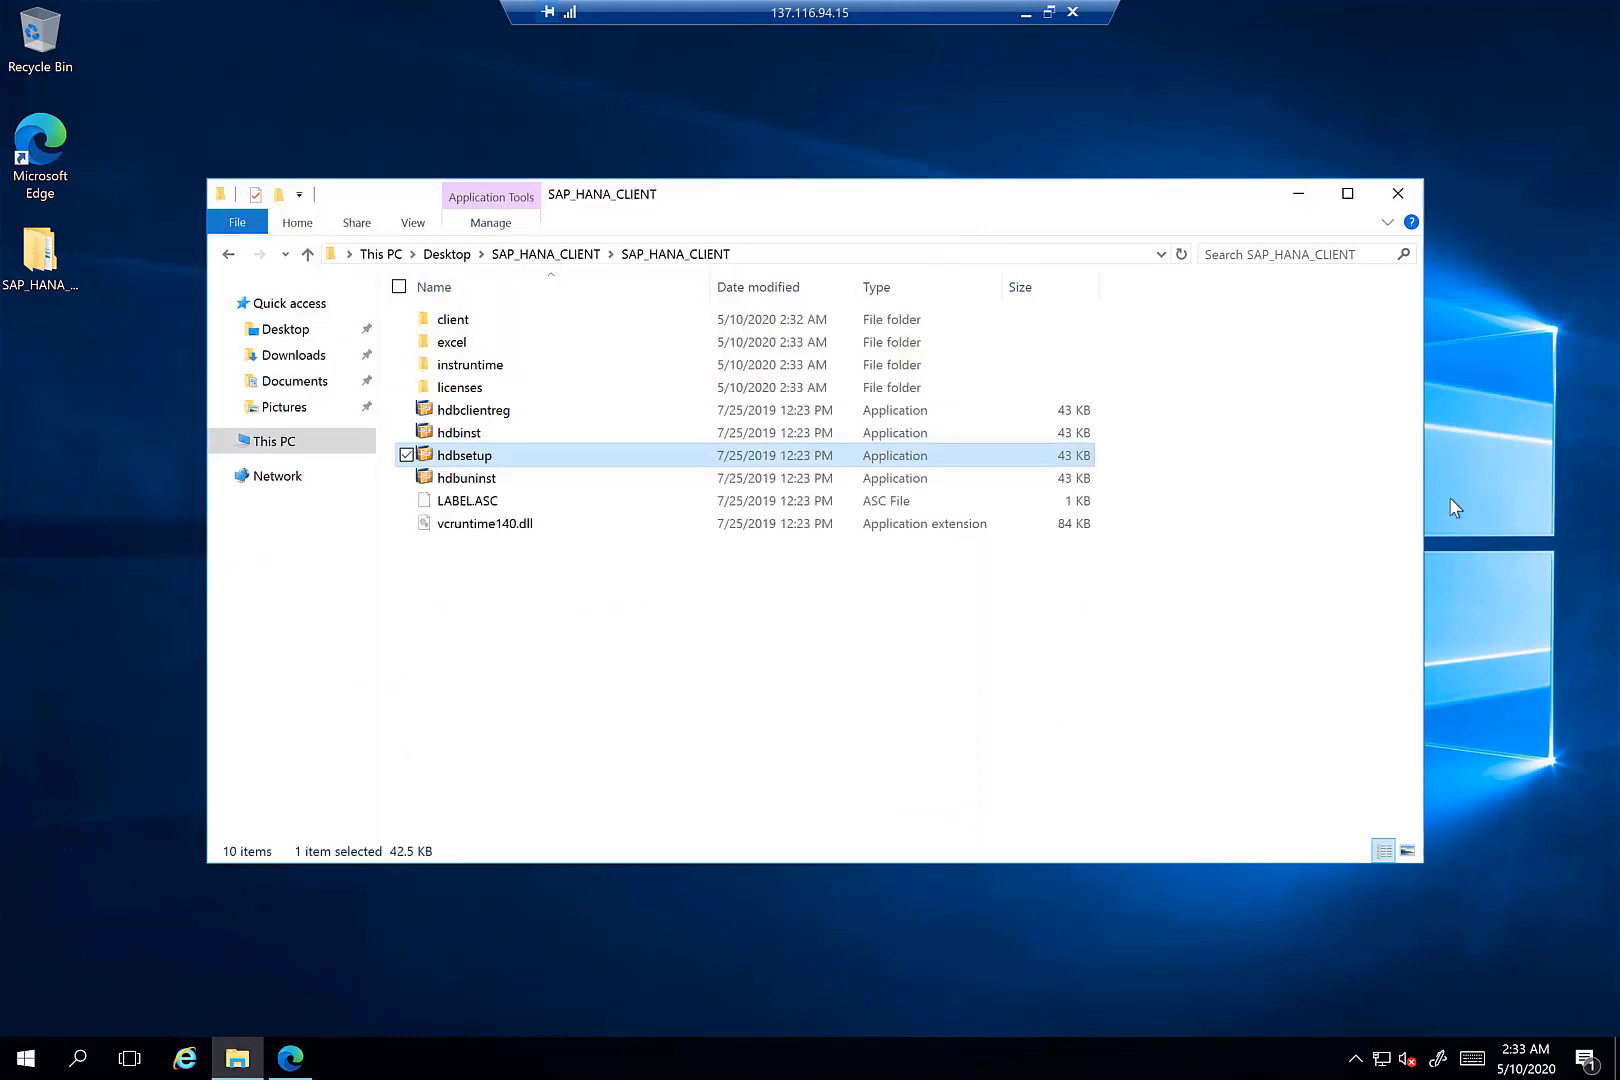
click(1397, 193)
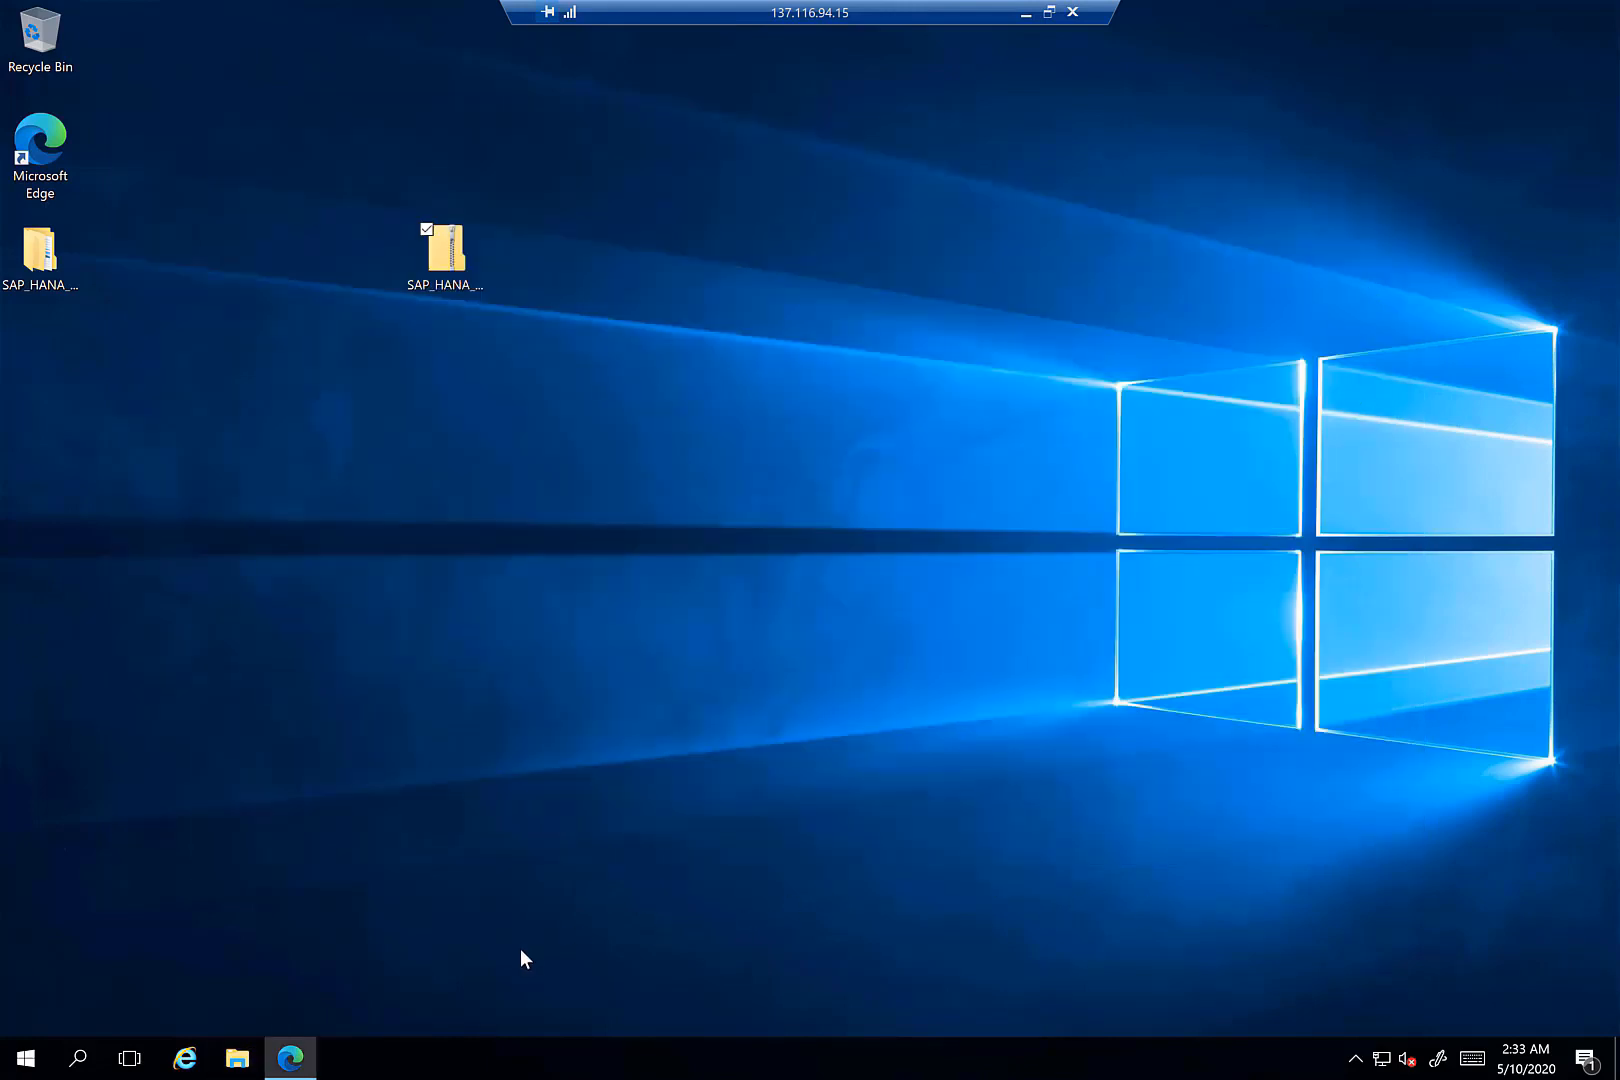
- Start a new dataset from the Datasets actions, filtering on 'sap' and choosing SAP HANA
click(312, 1052)
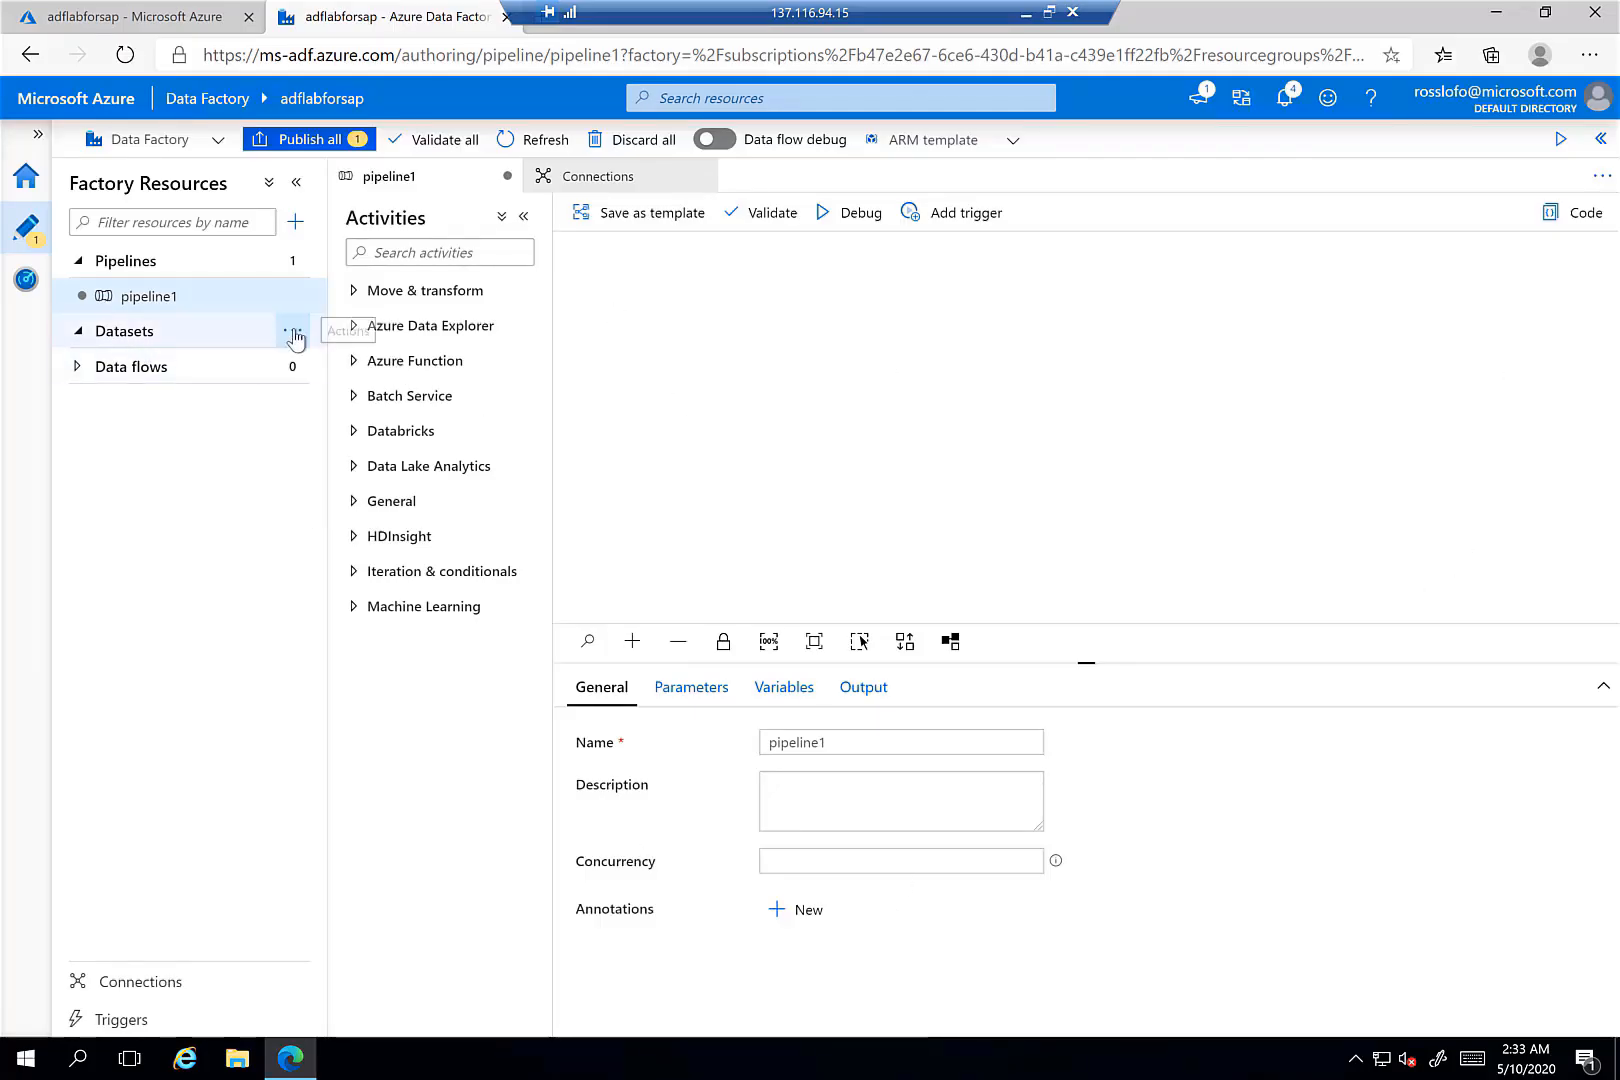
click(295, 337)
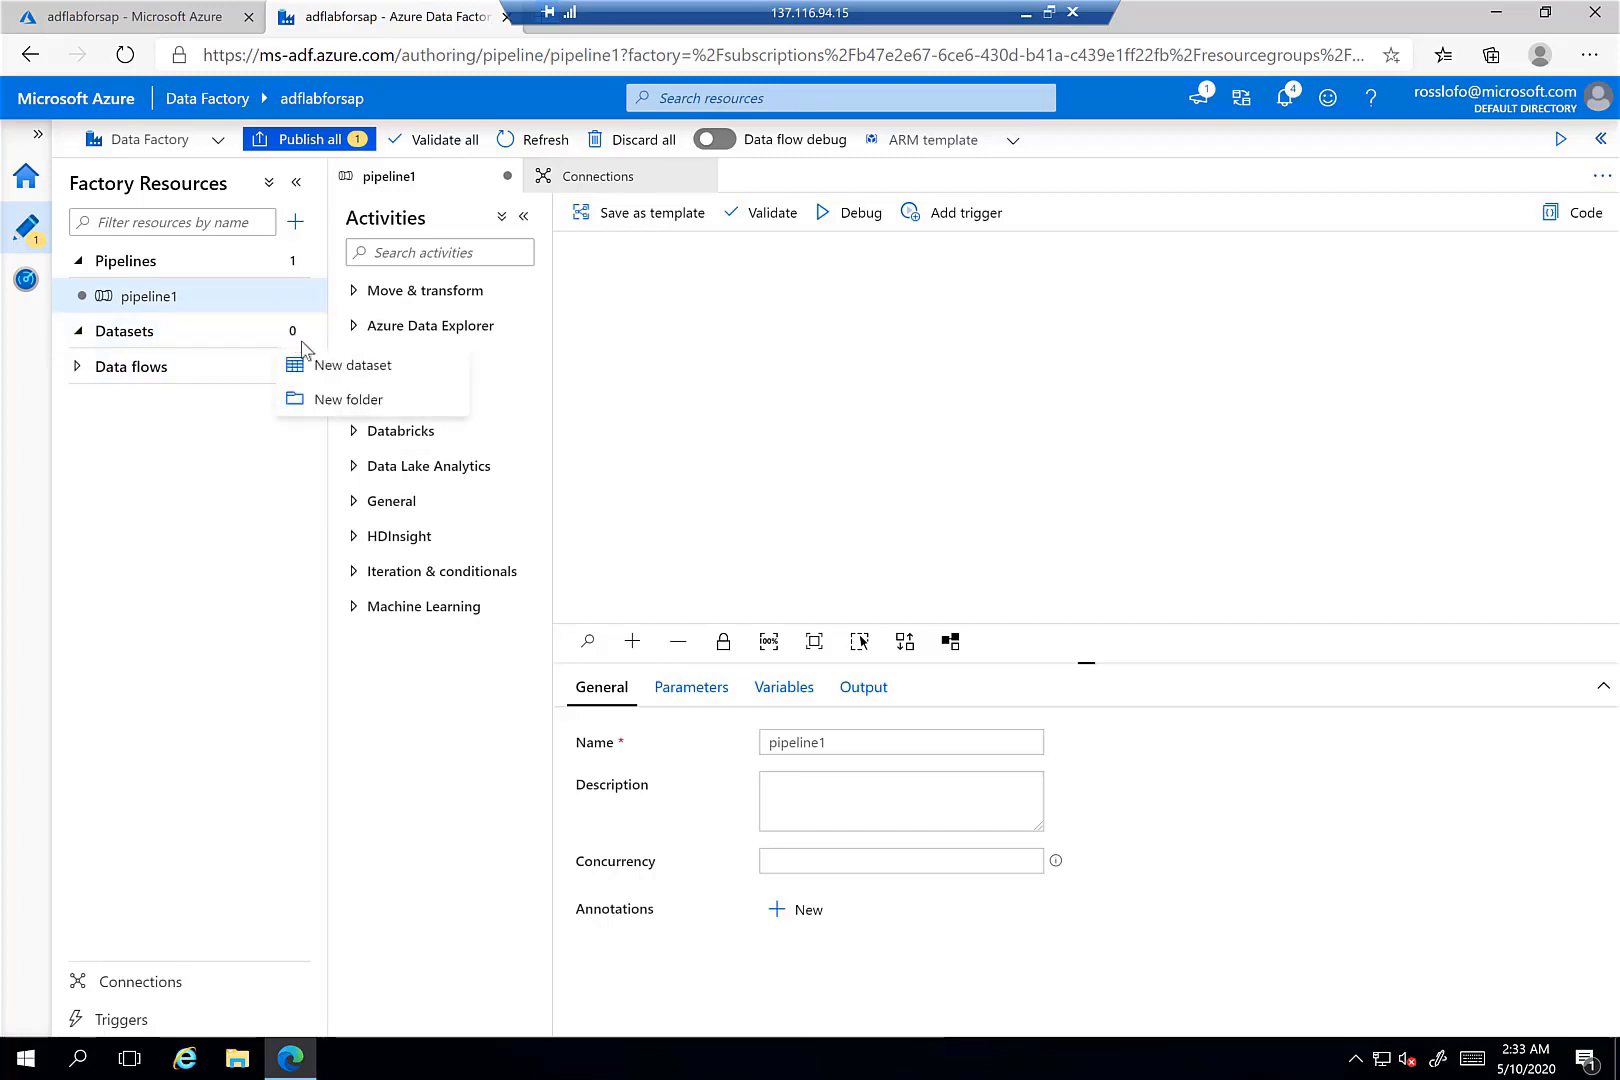
click(349, 370)
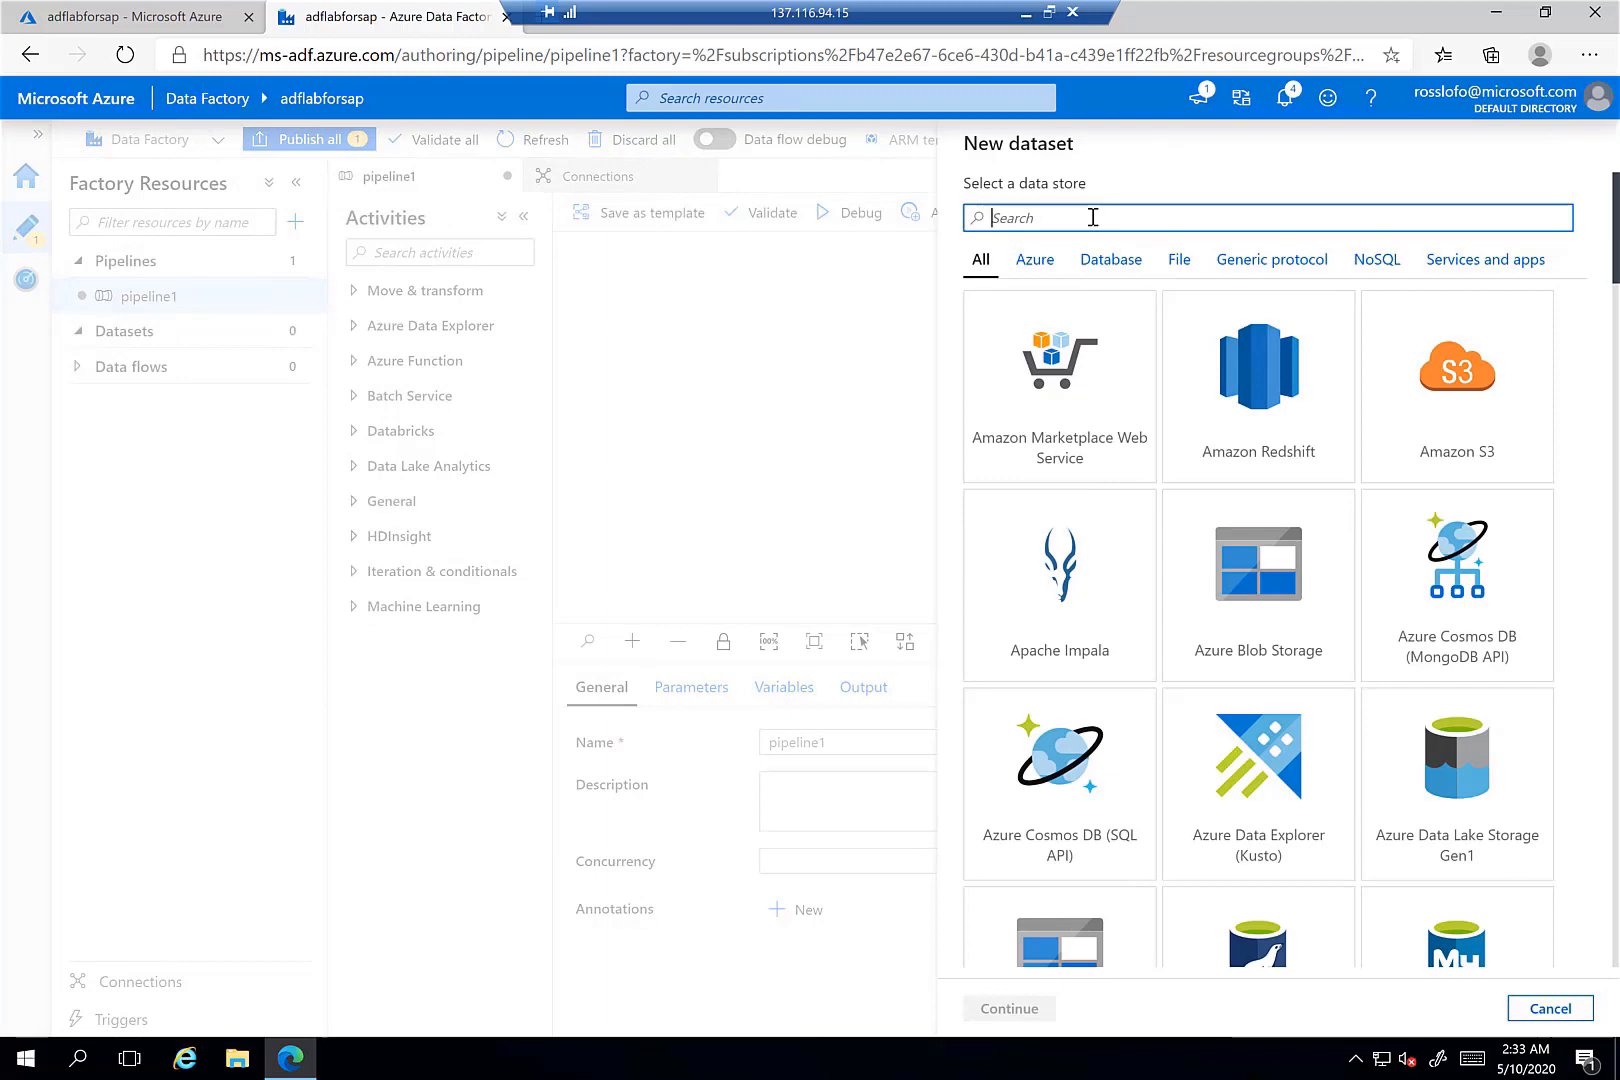
text(sap)
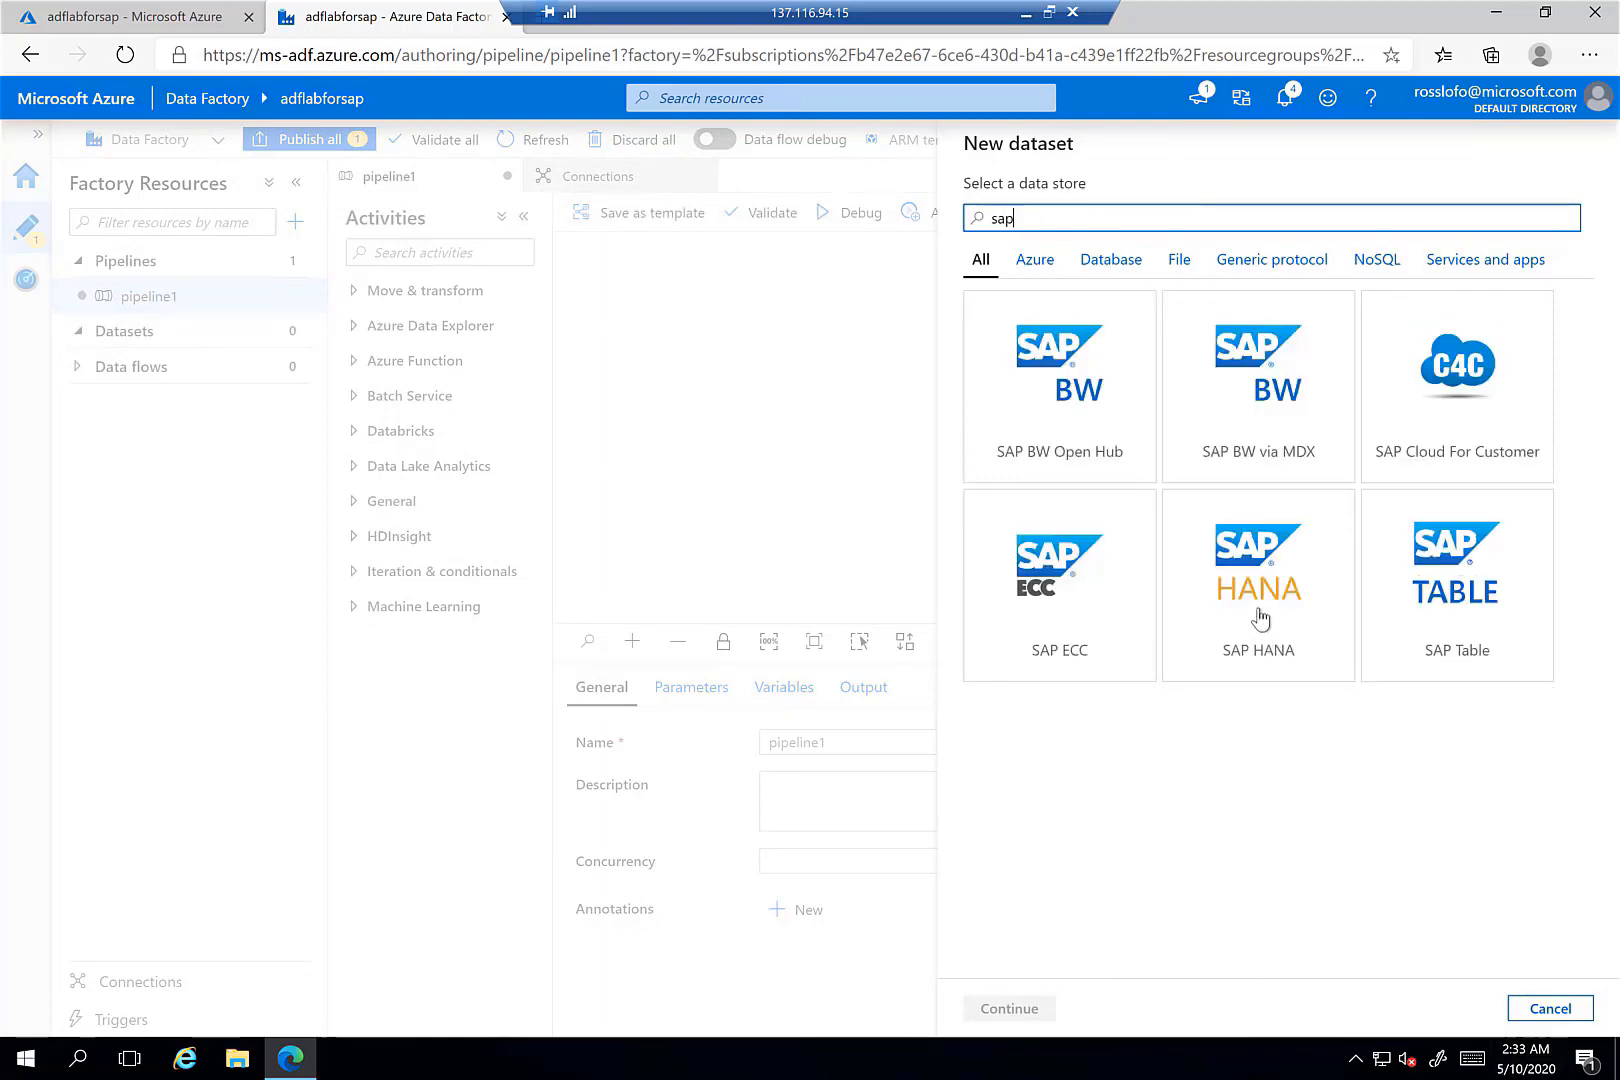
click(1260, 618)
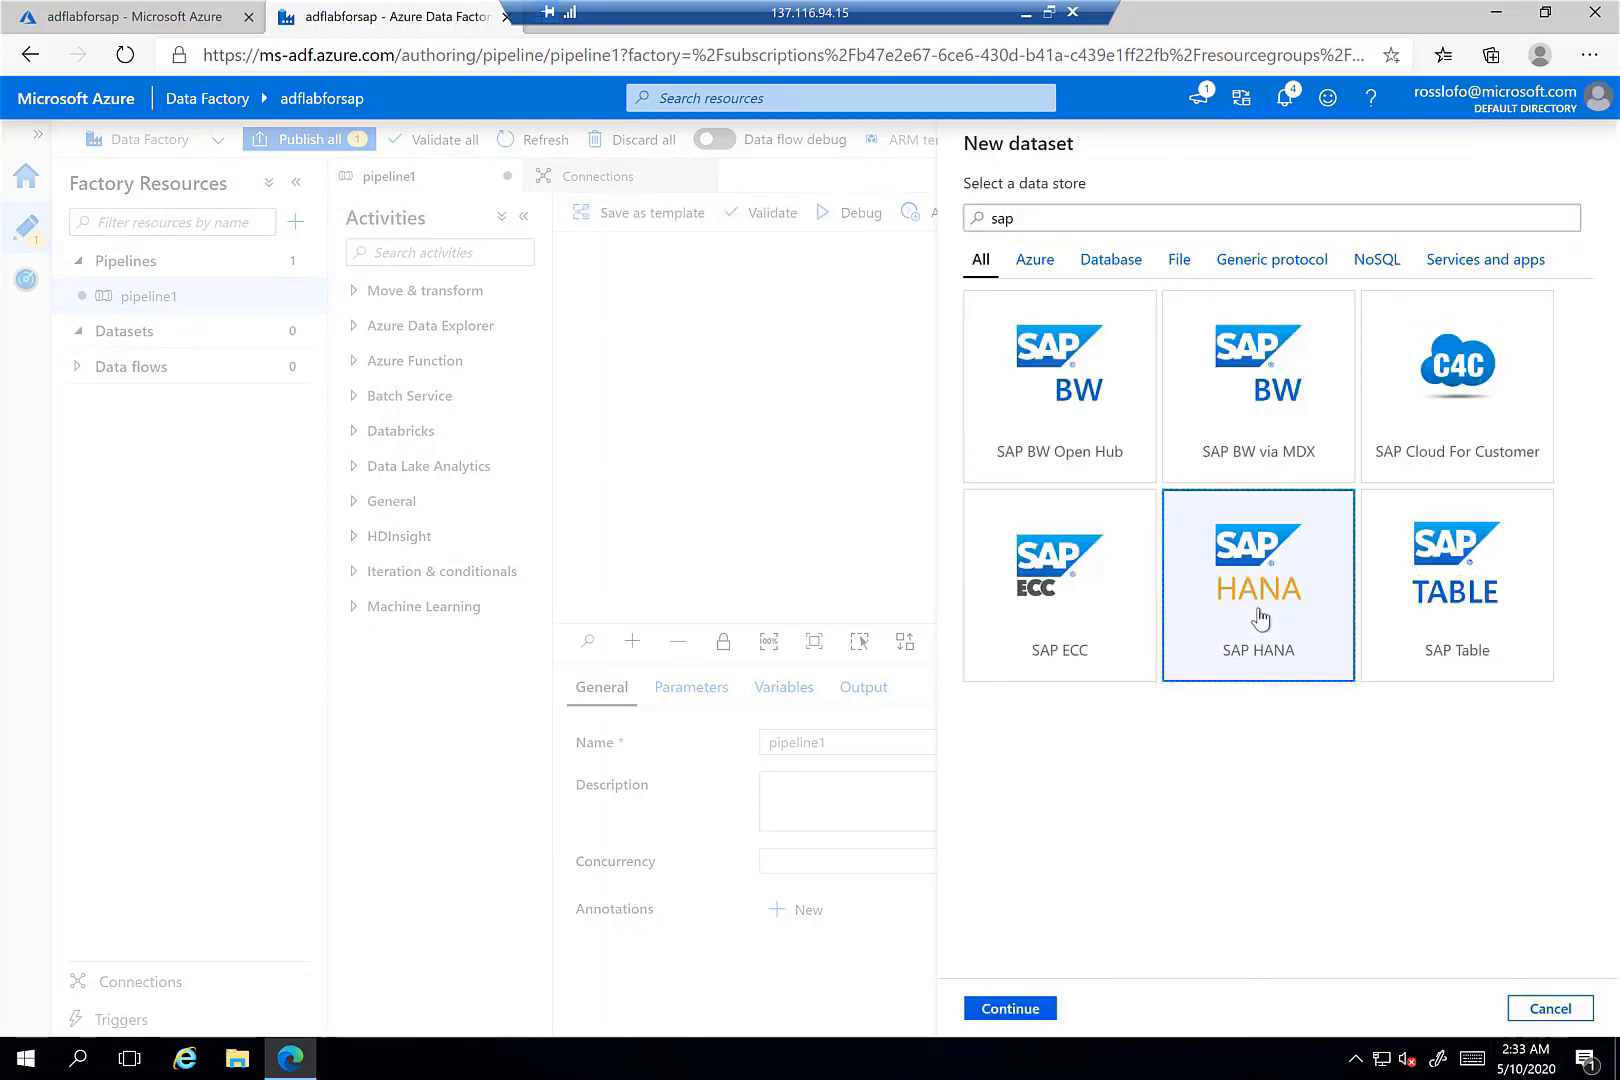
click(1032, 1016)
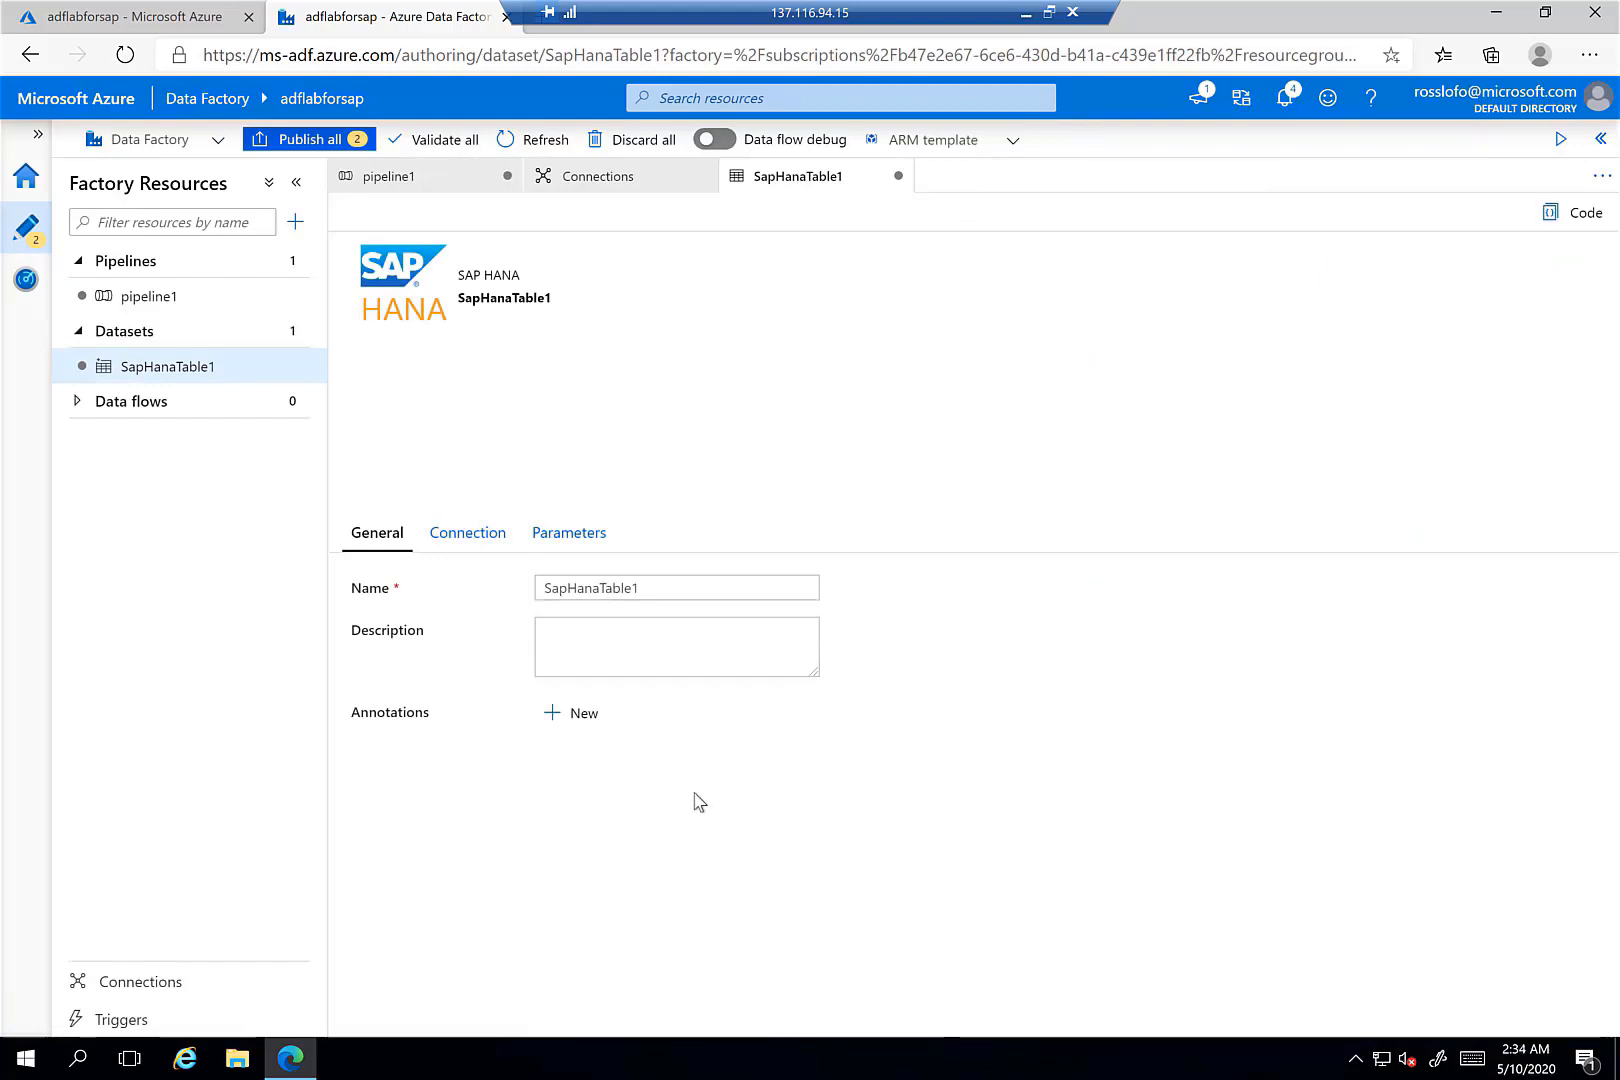
- Create linked service SapHana1 on integrationRuntimesap with server and credentials, passing the connection test
click(468, 540)
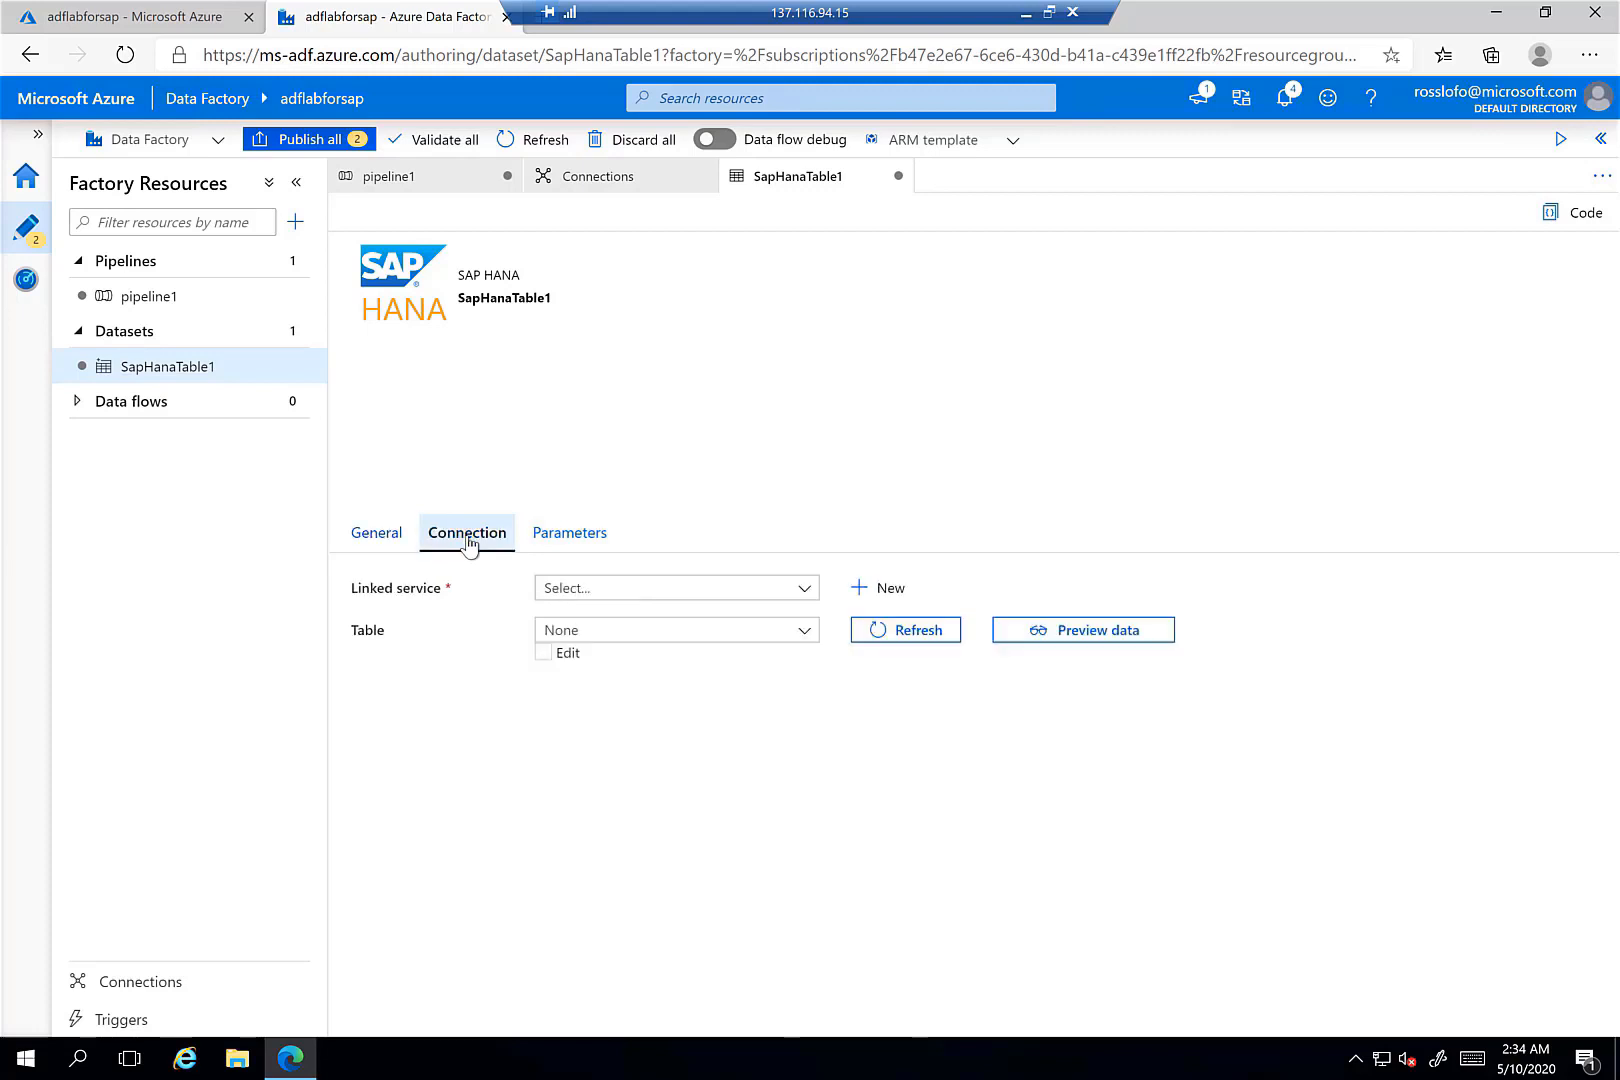
click(867, 592)
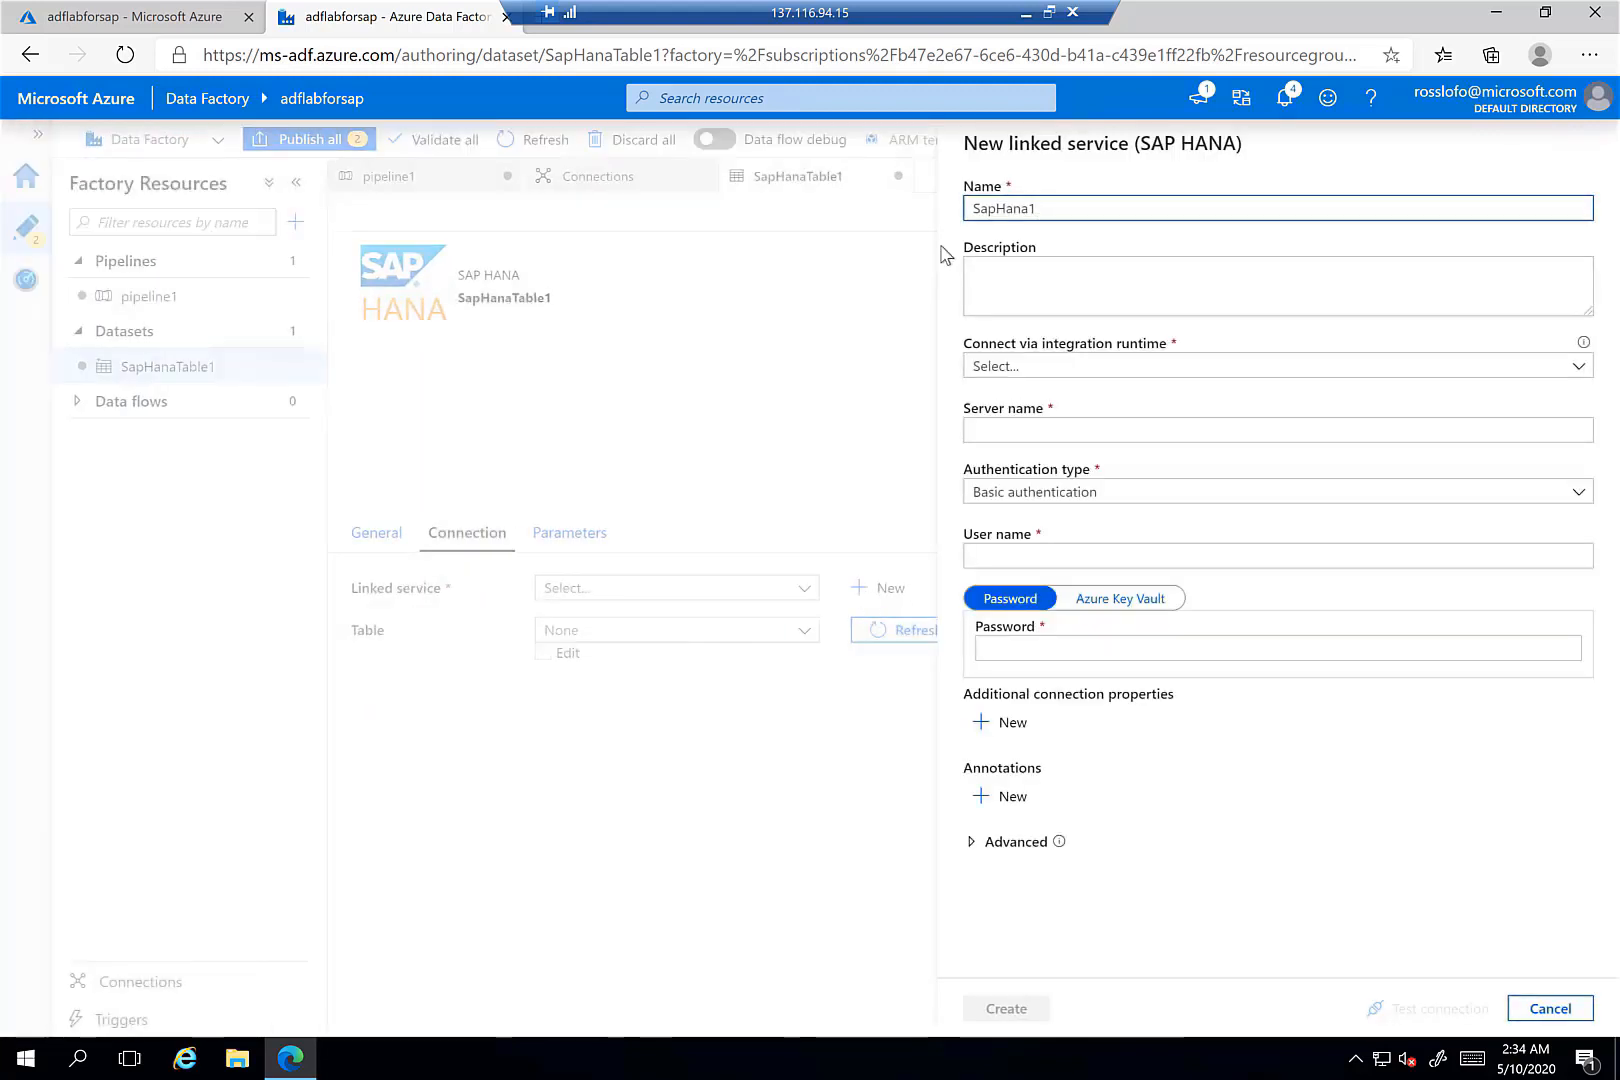
click(1033, 370)
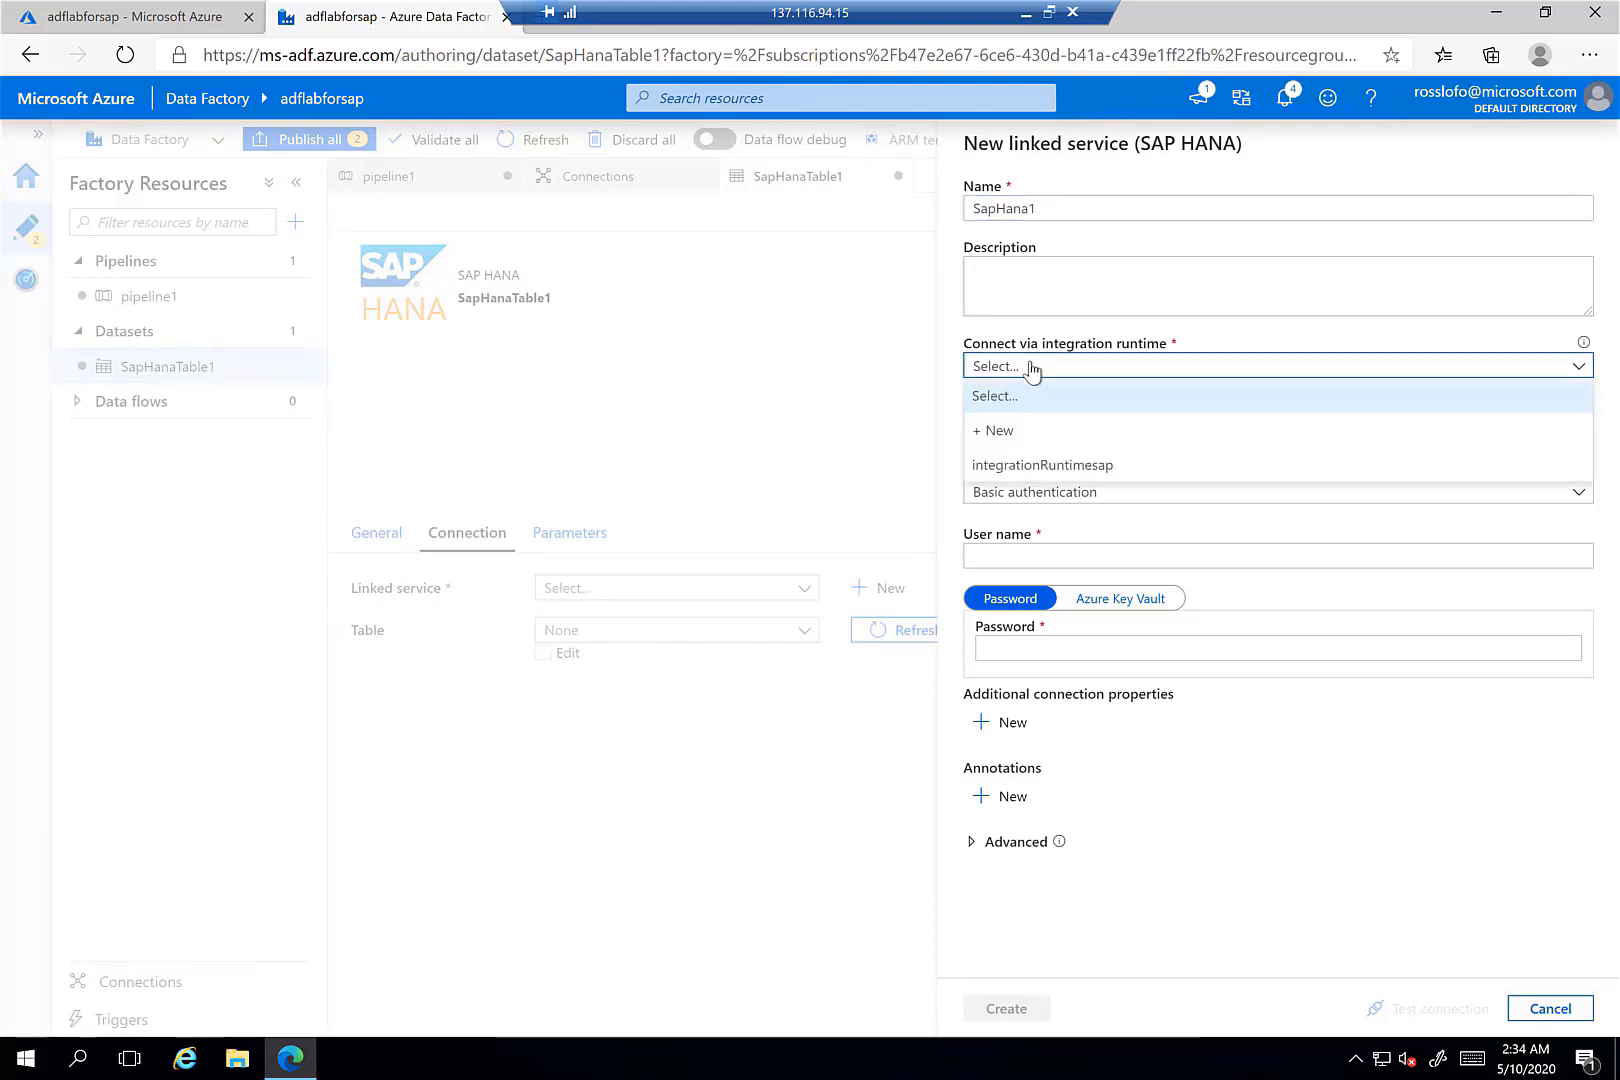
click(1040, 466)
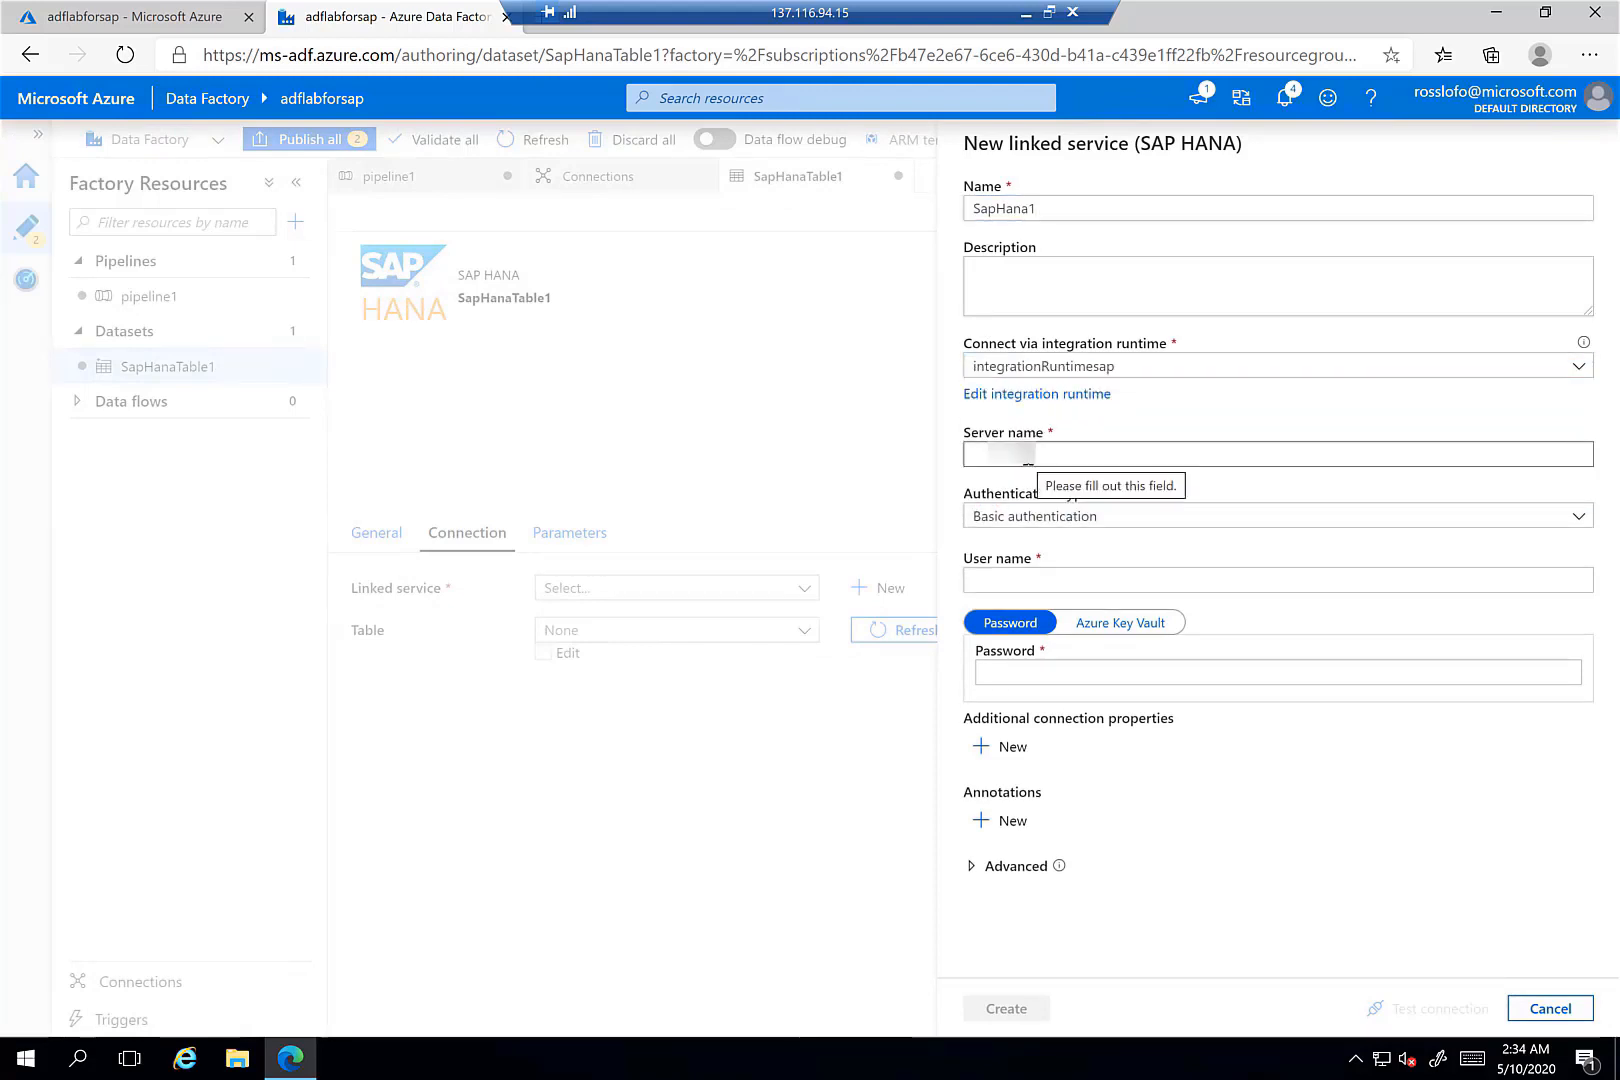
click(1045, 452)
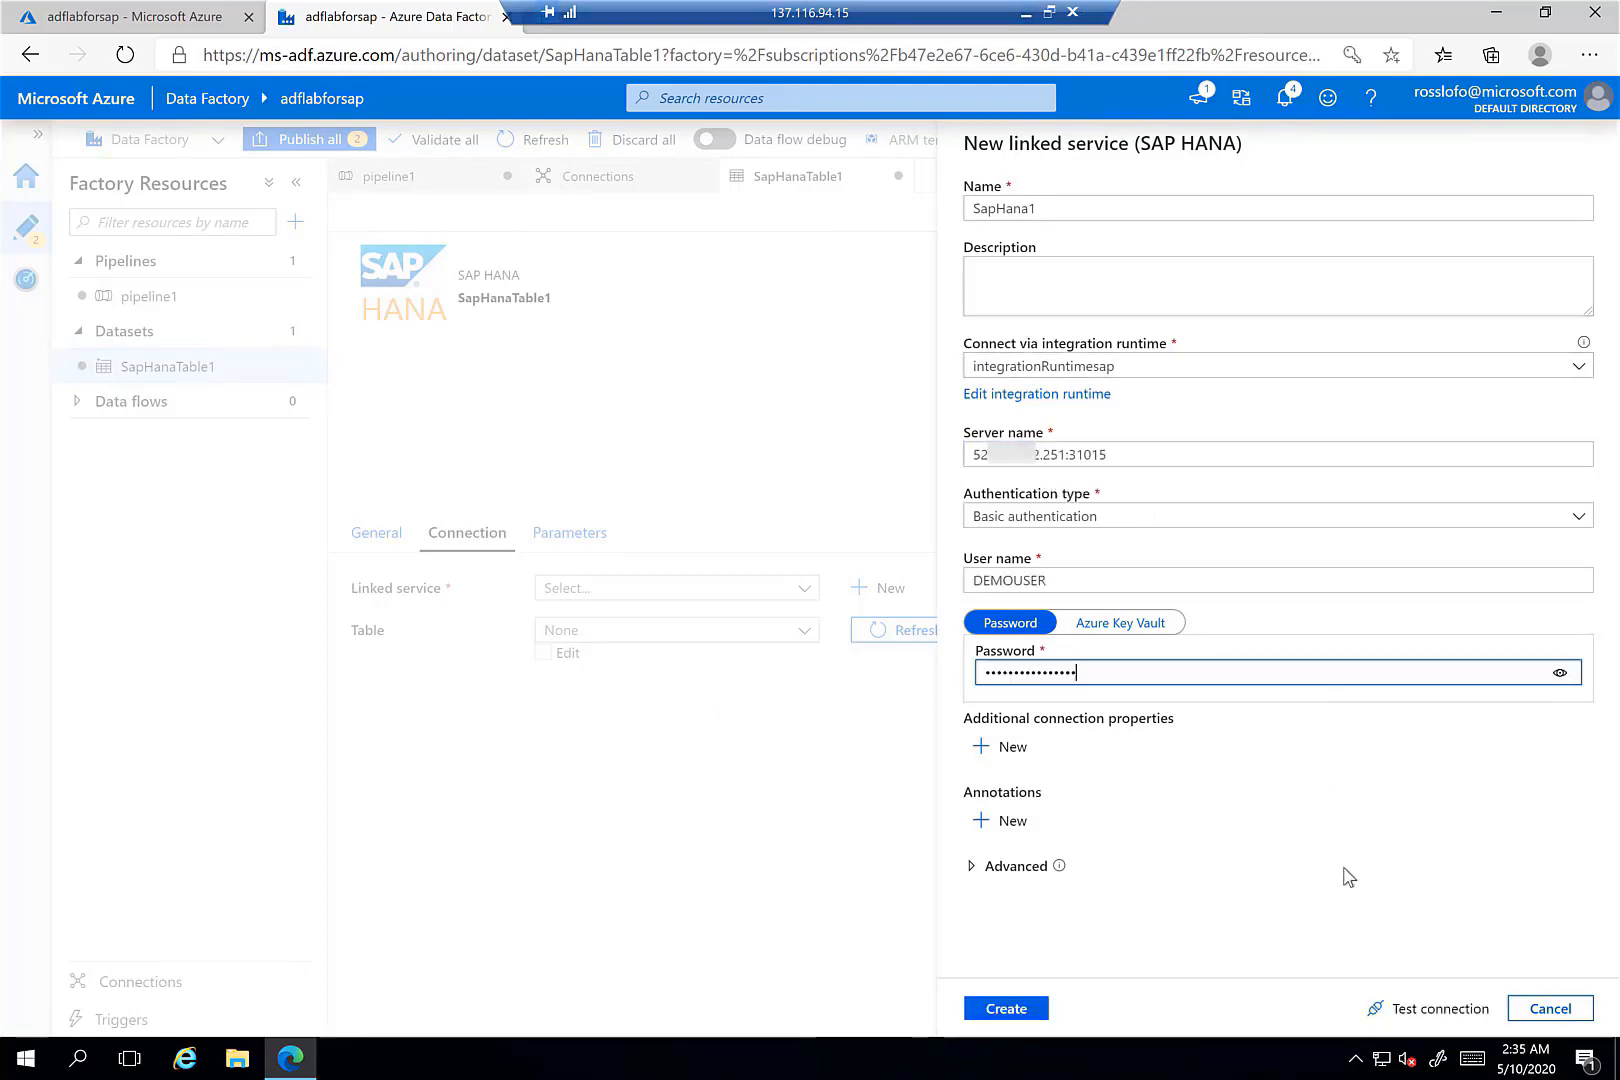
click(1423, 1012)
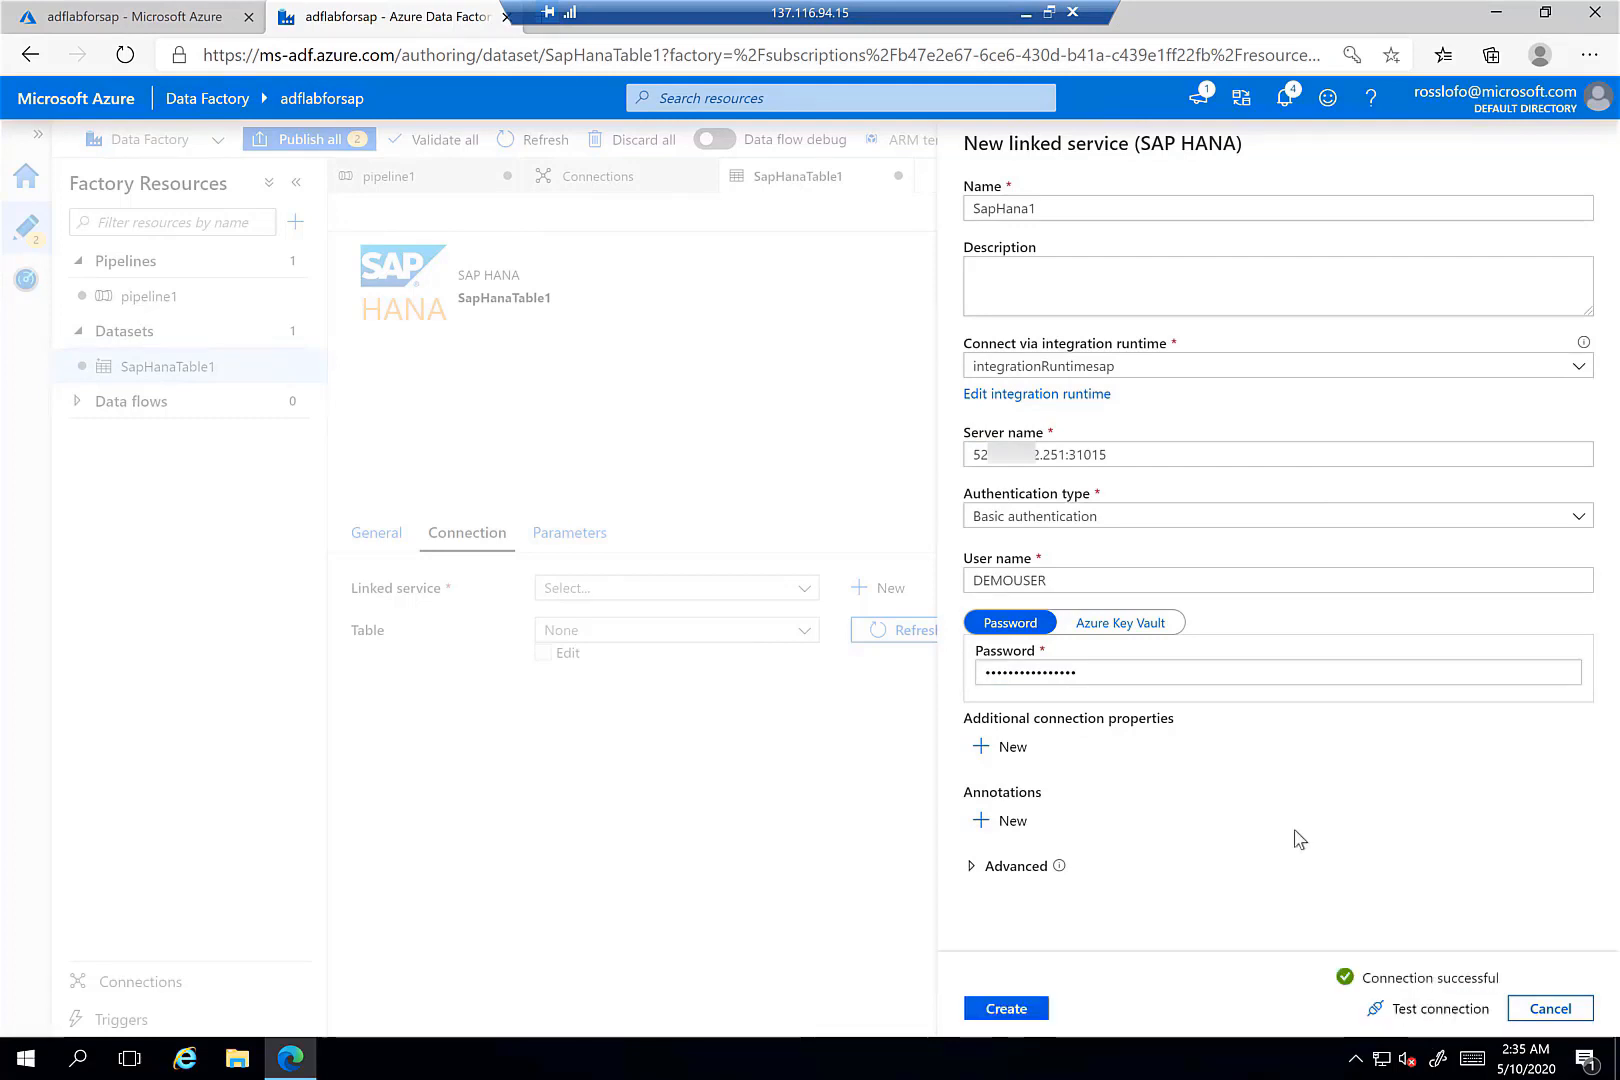
click(1023, 1010)
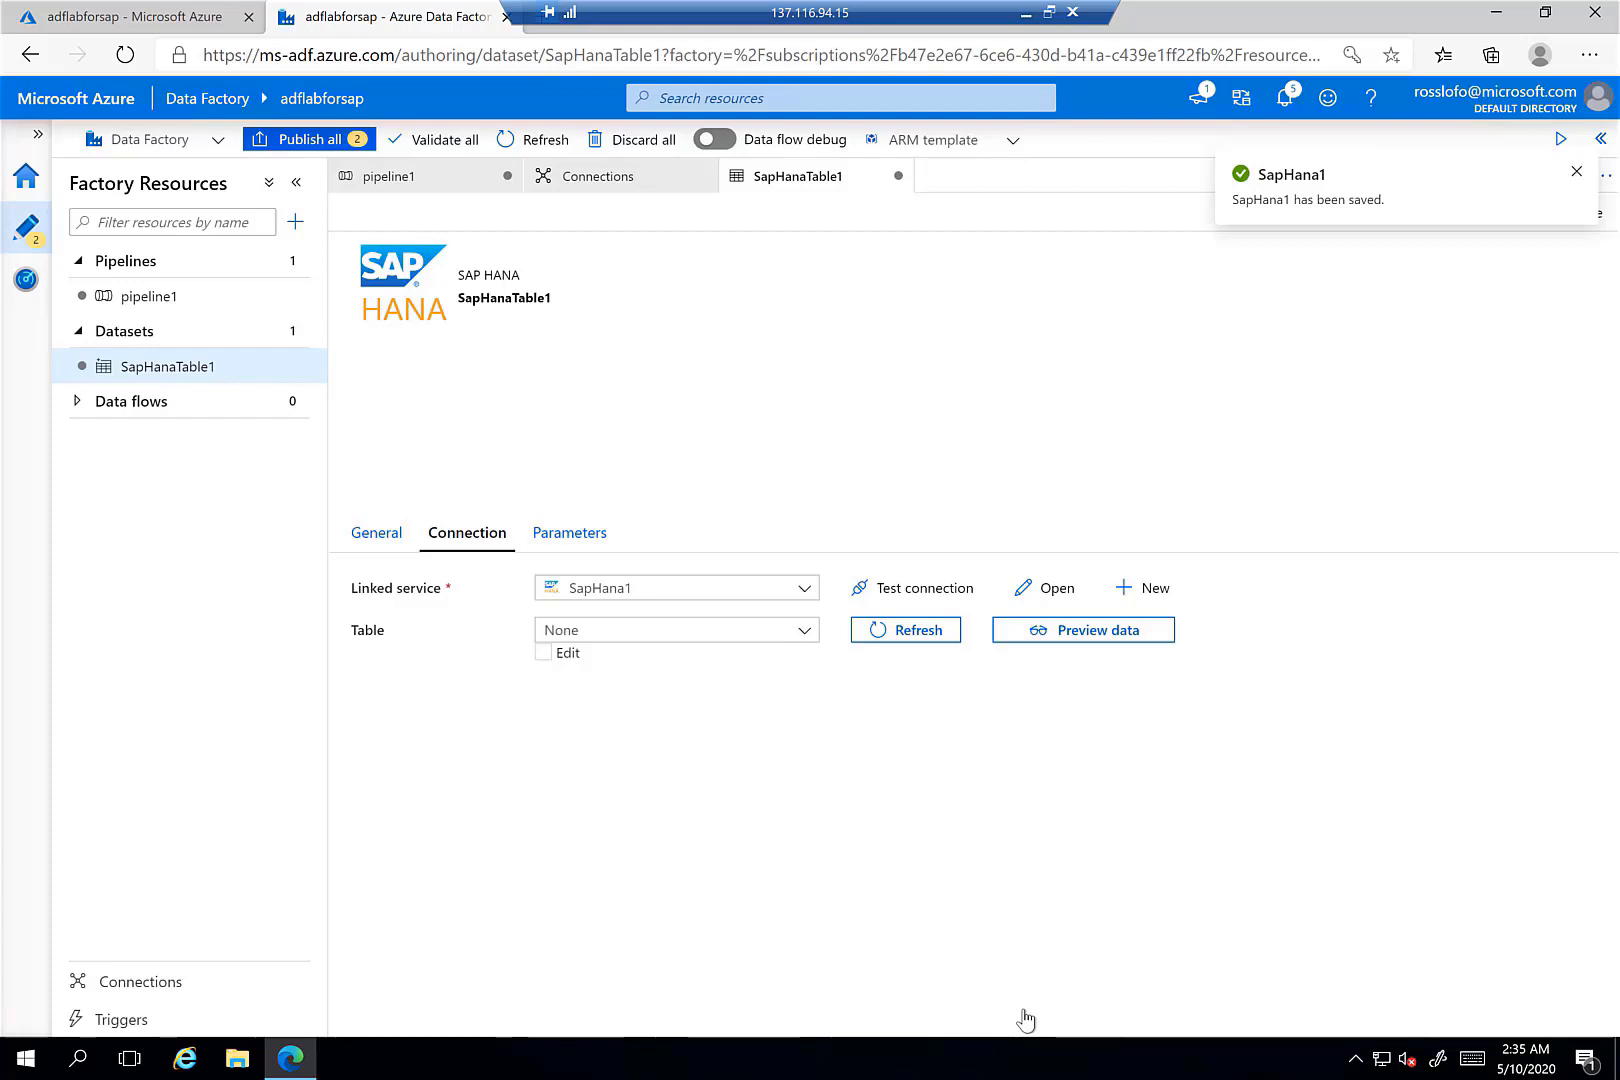
click(1577, 172)
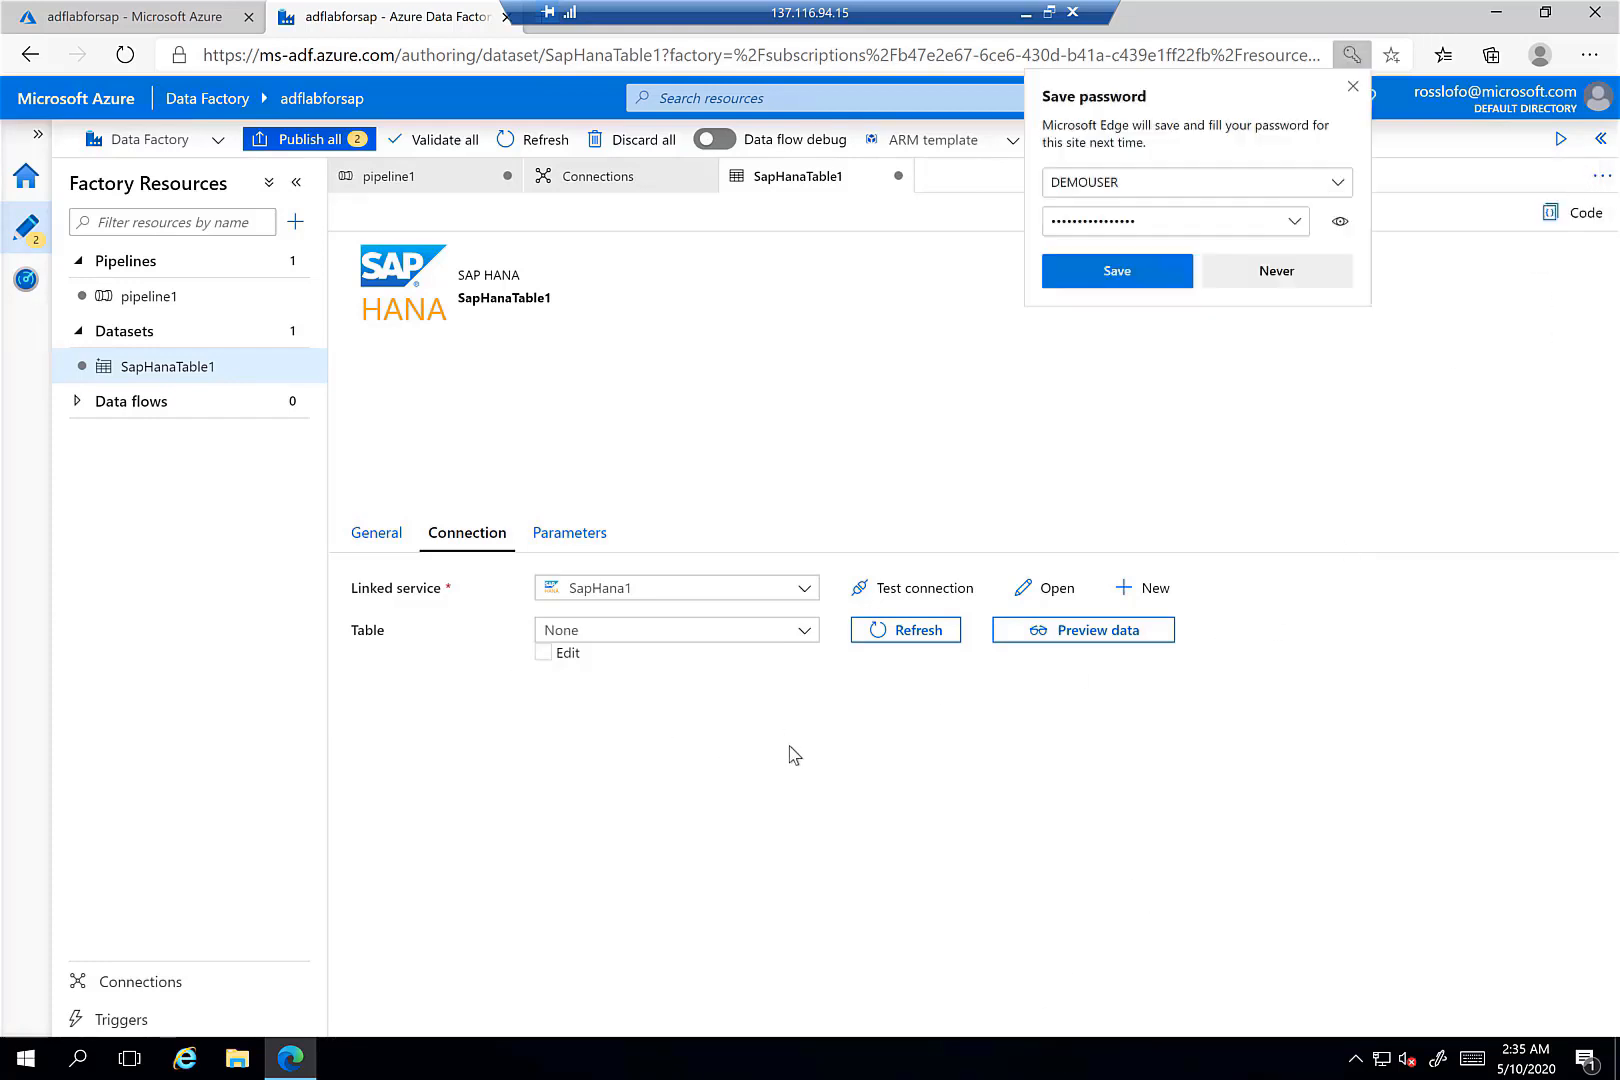
click(1250, 272)
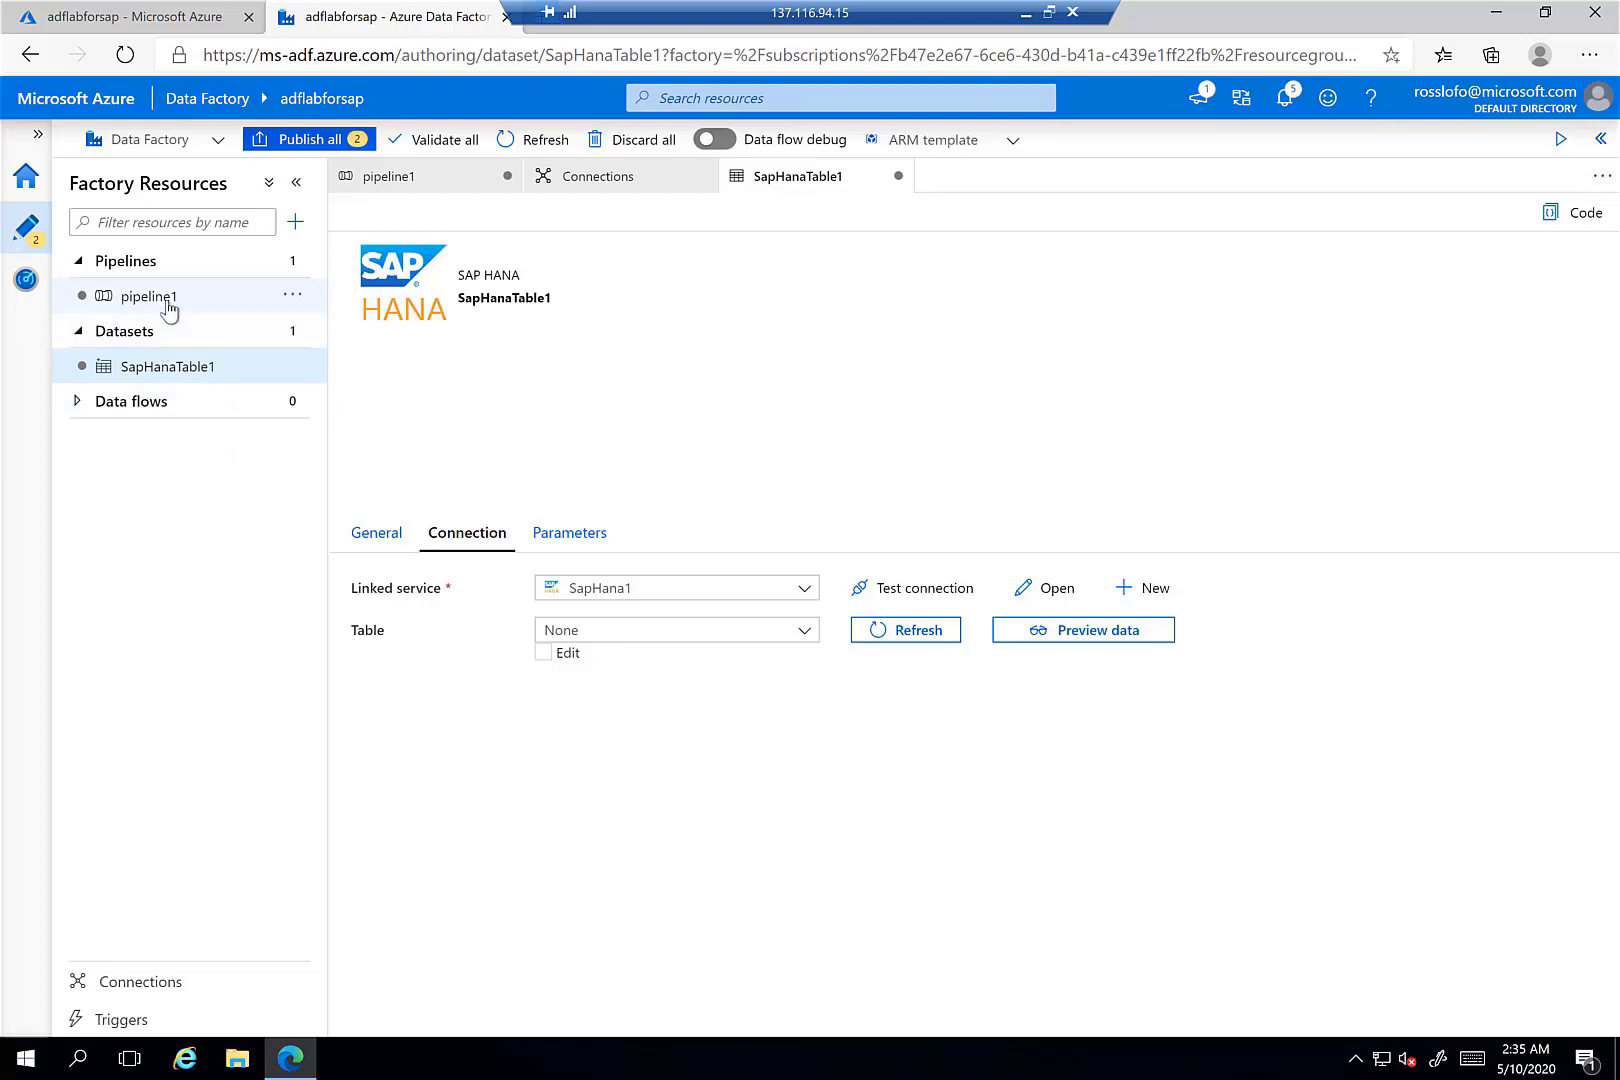
click(292, 298)
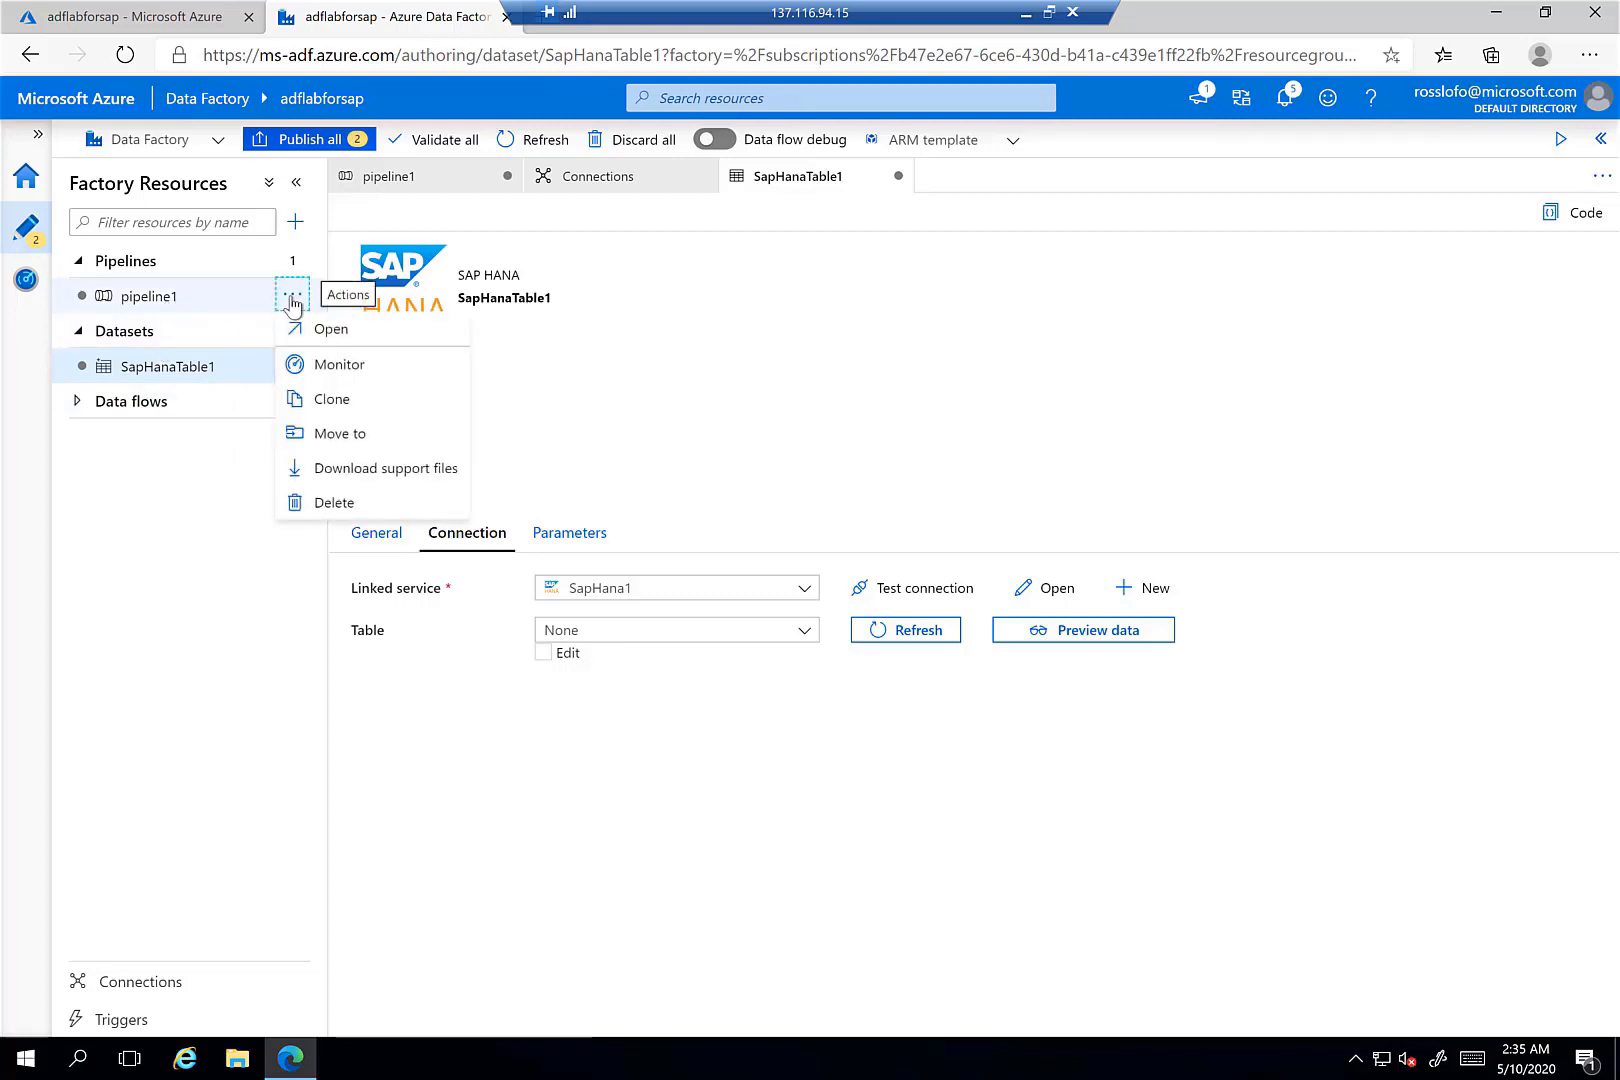
click(822, 413)
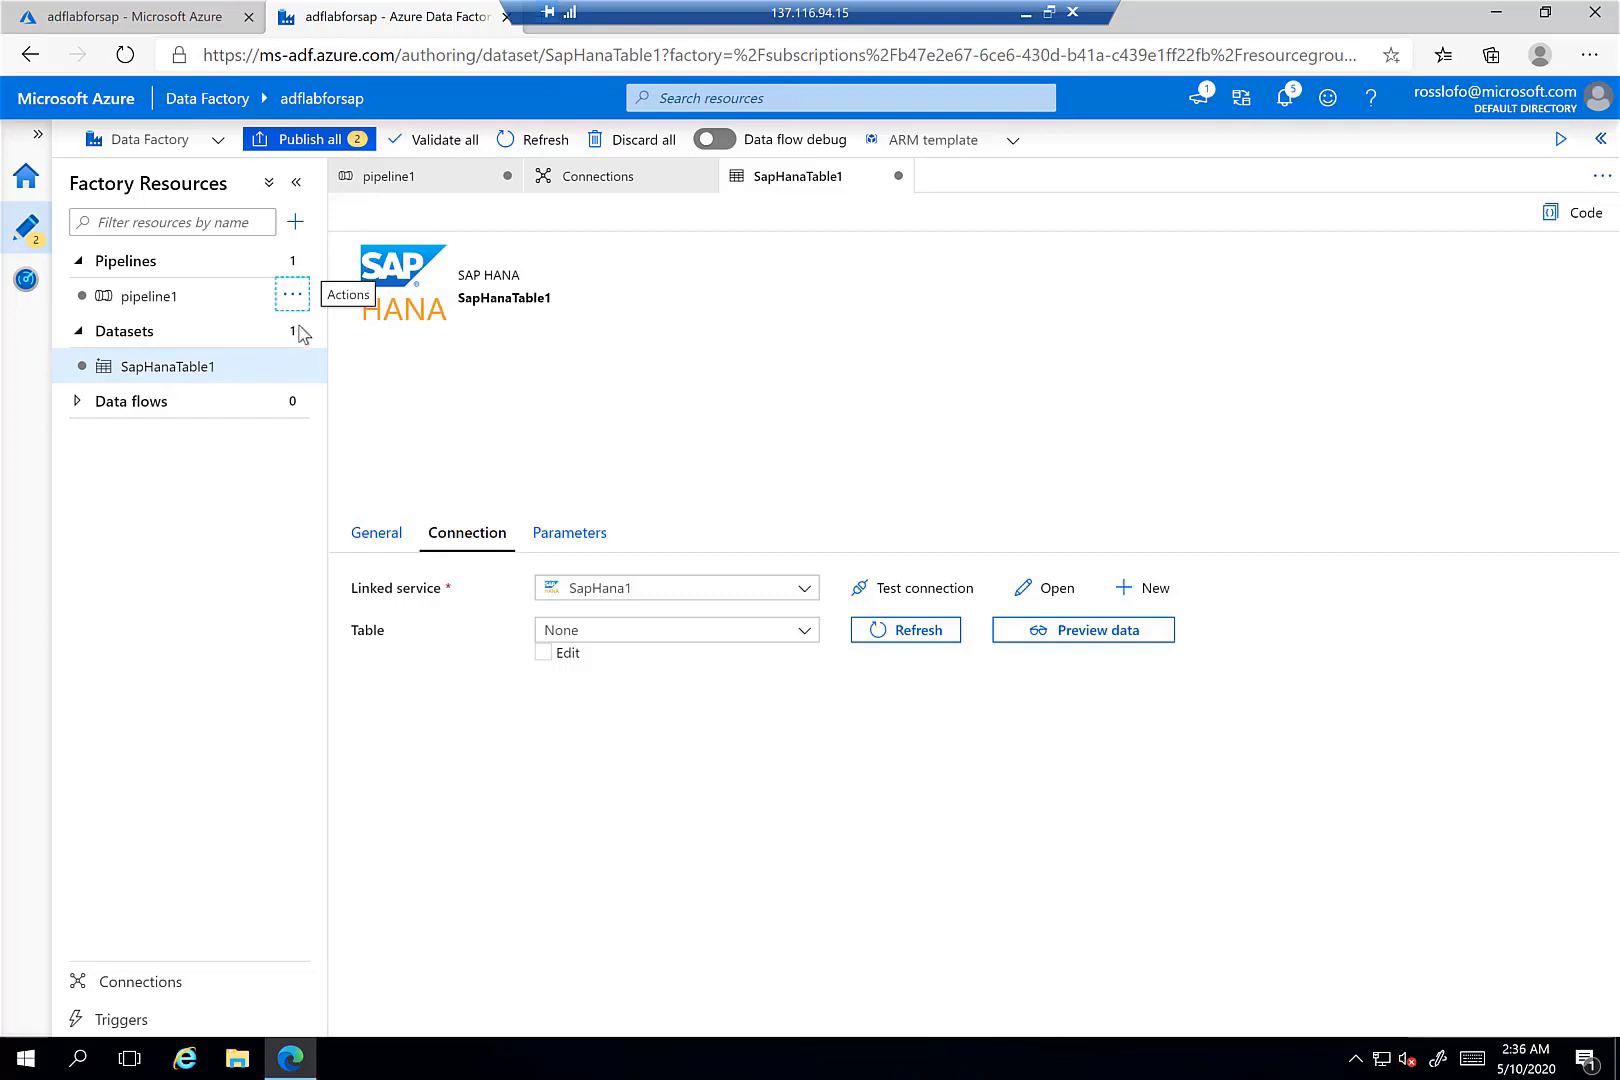
- Create pipeline2 and add a Copy data activity from Move & transform to its canvas
click(296, 221)
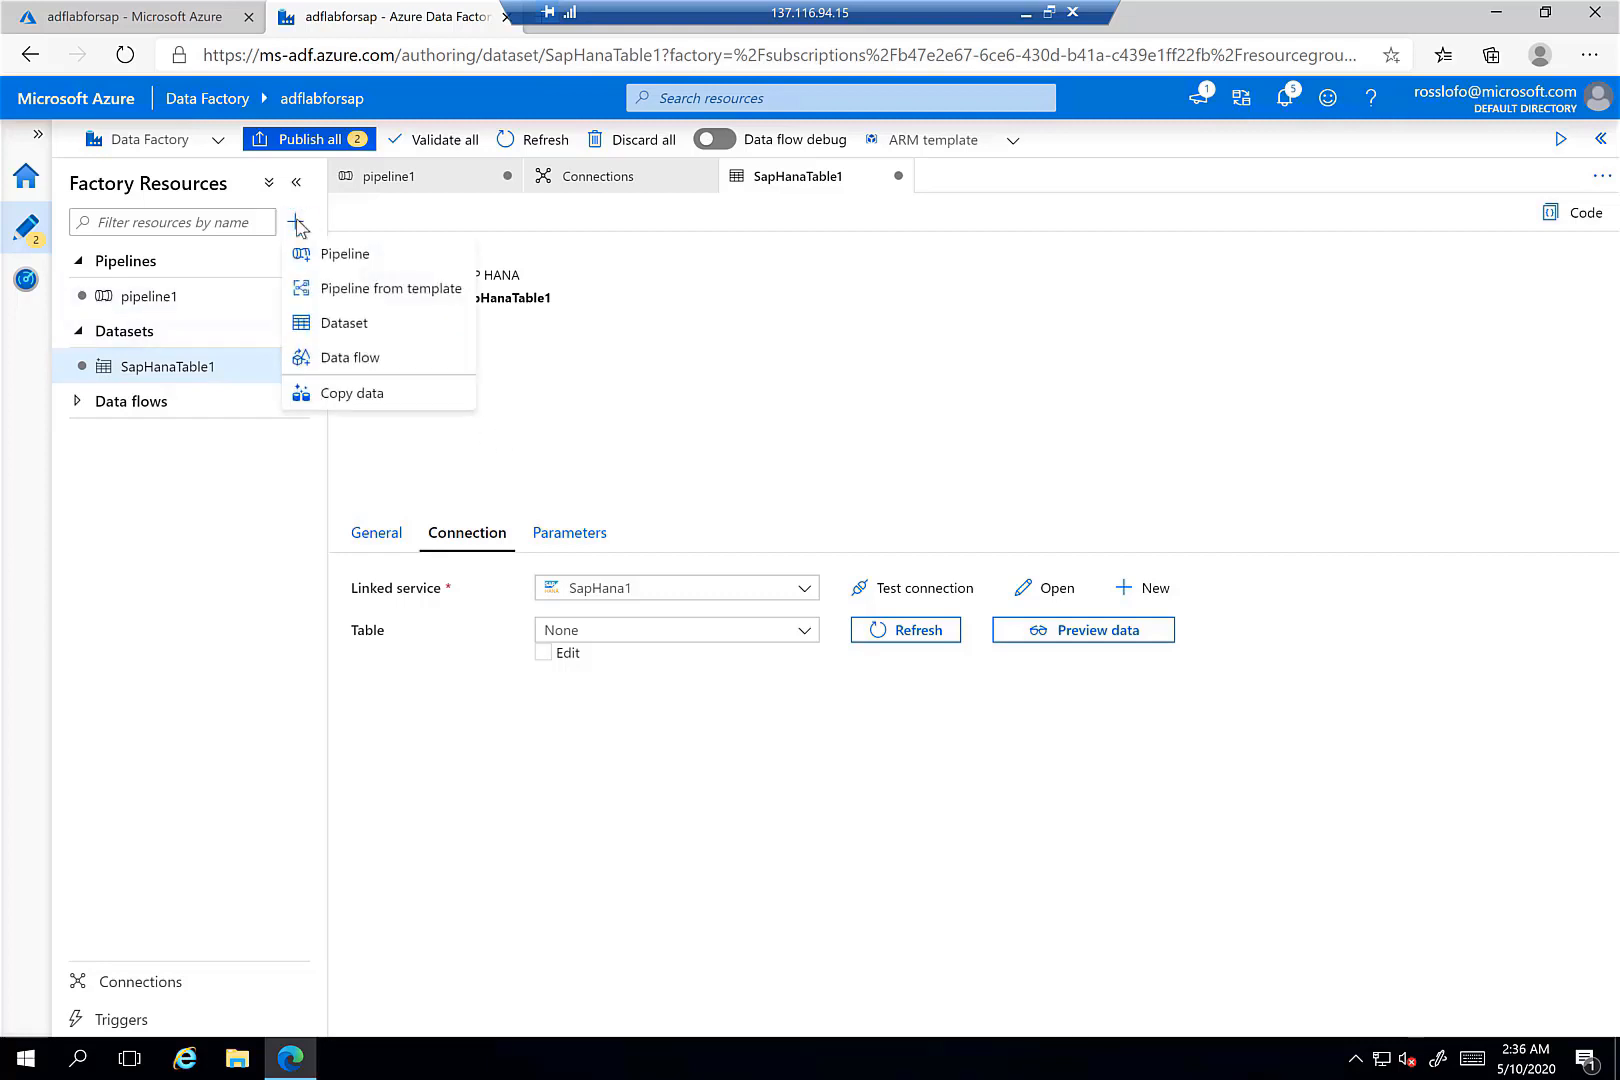
click(337, 256)
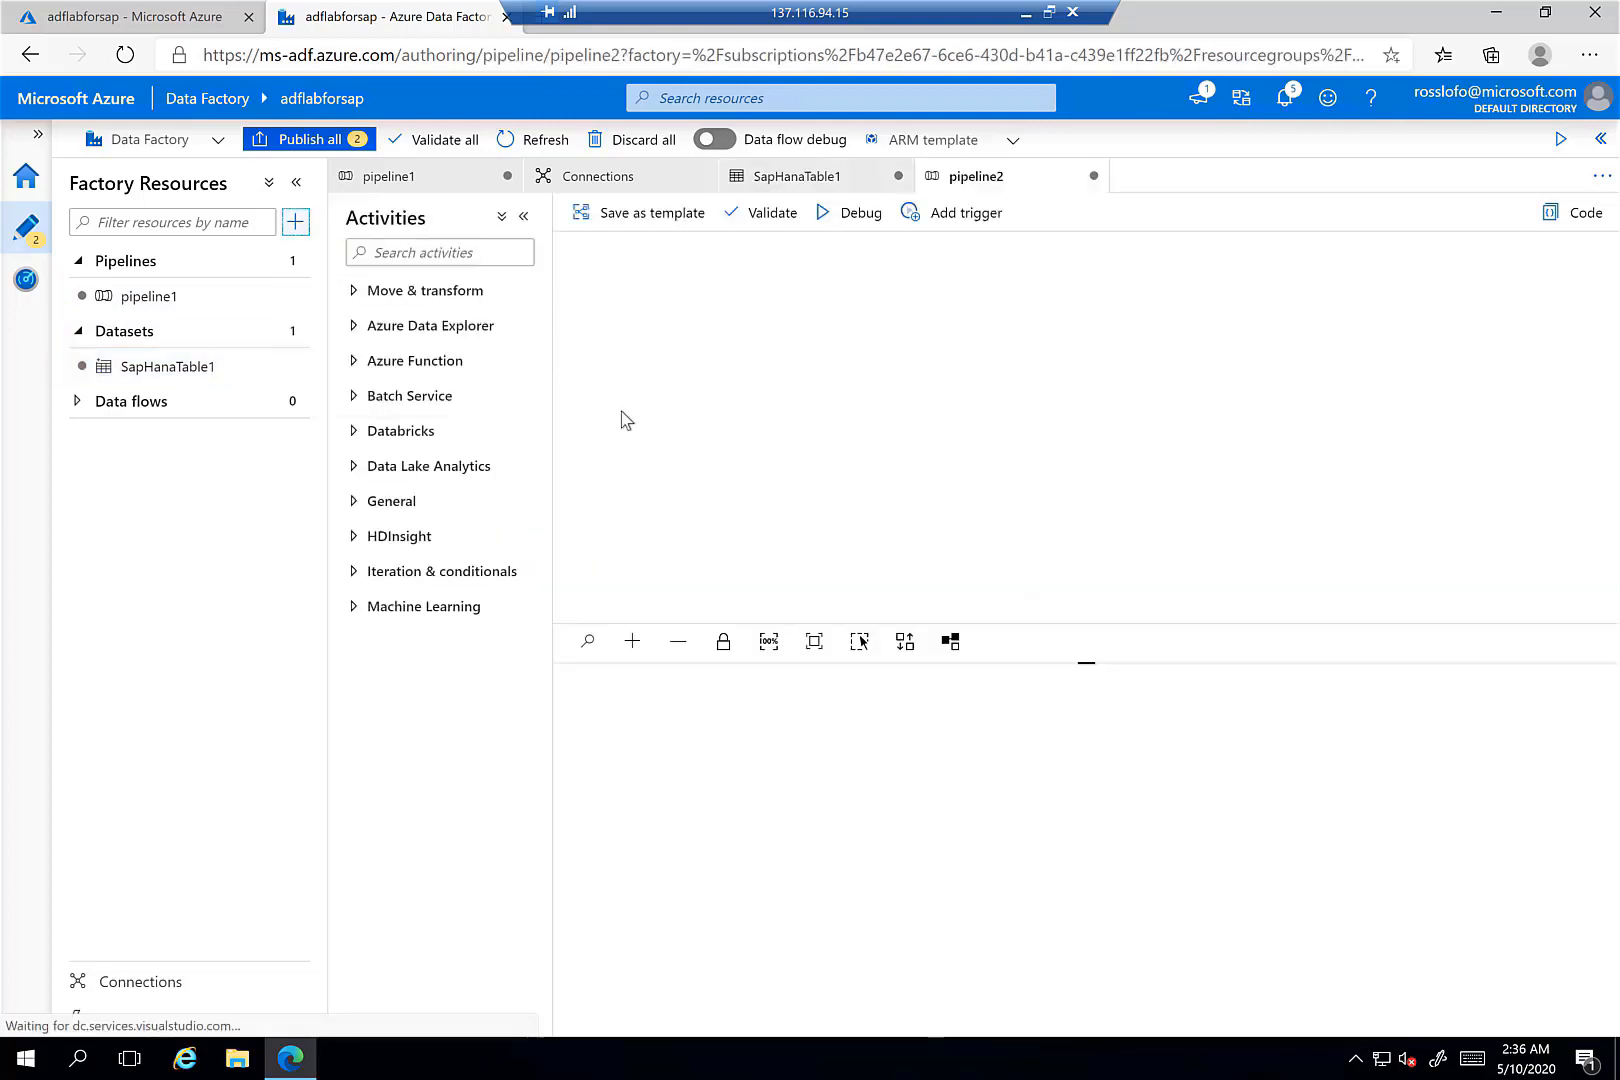
click(356, 292)
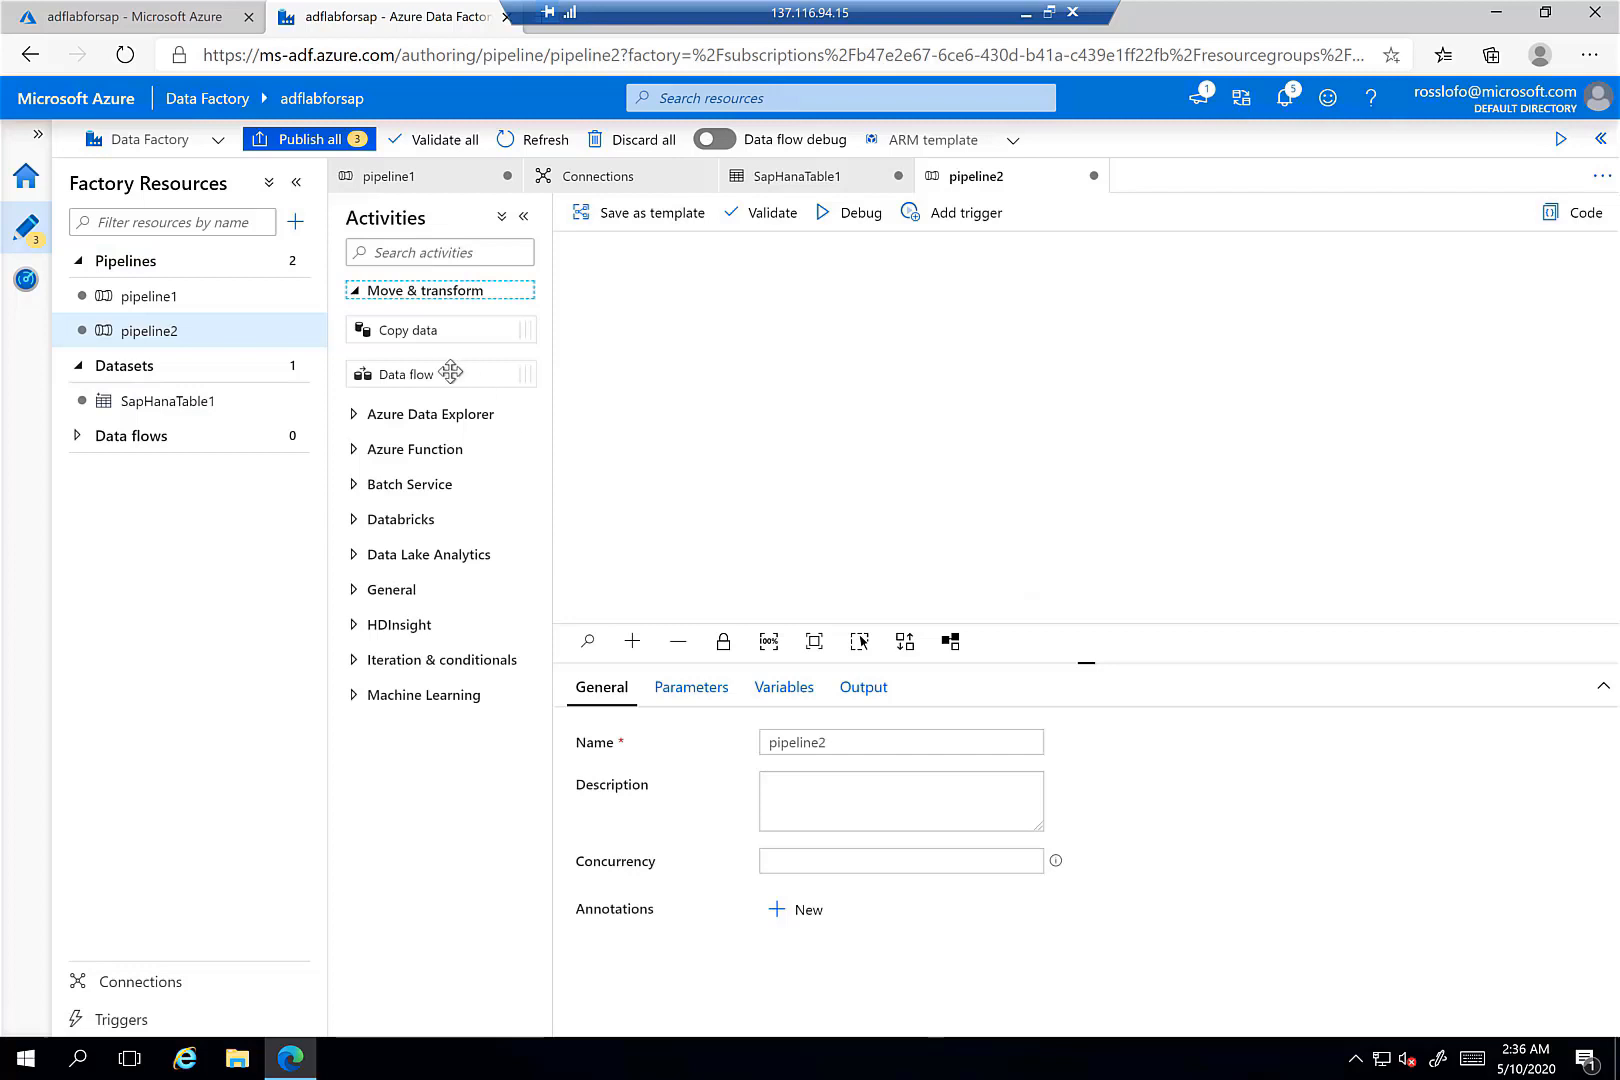
drag(368, 331, 832, 350)
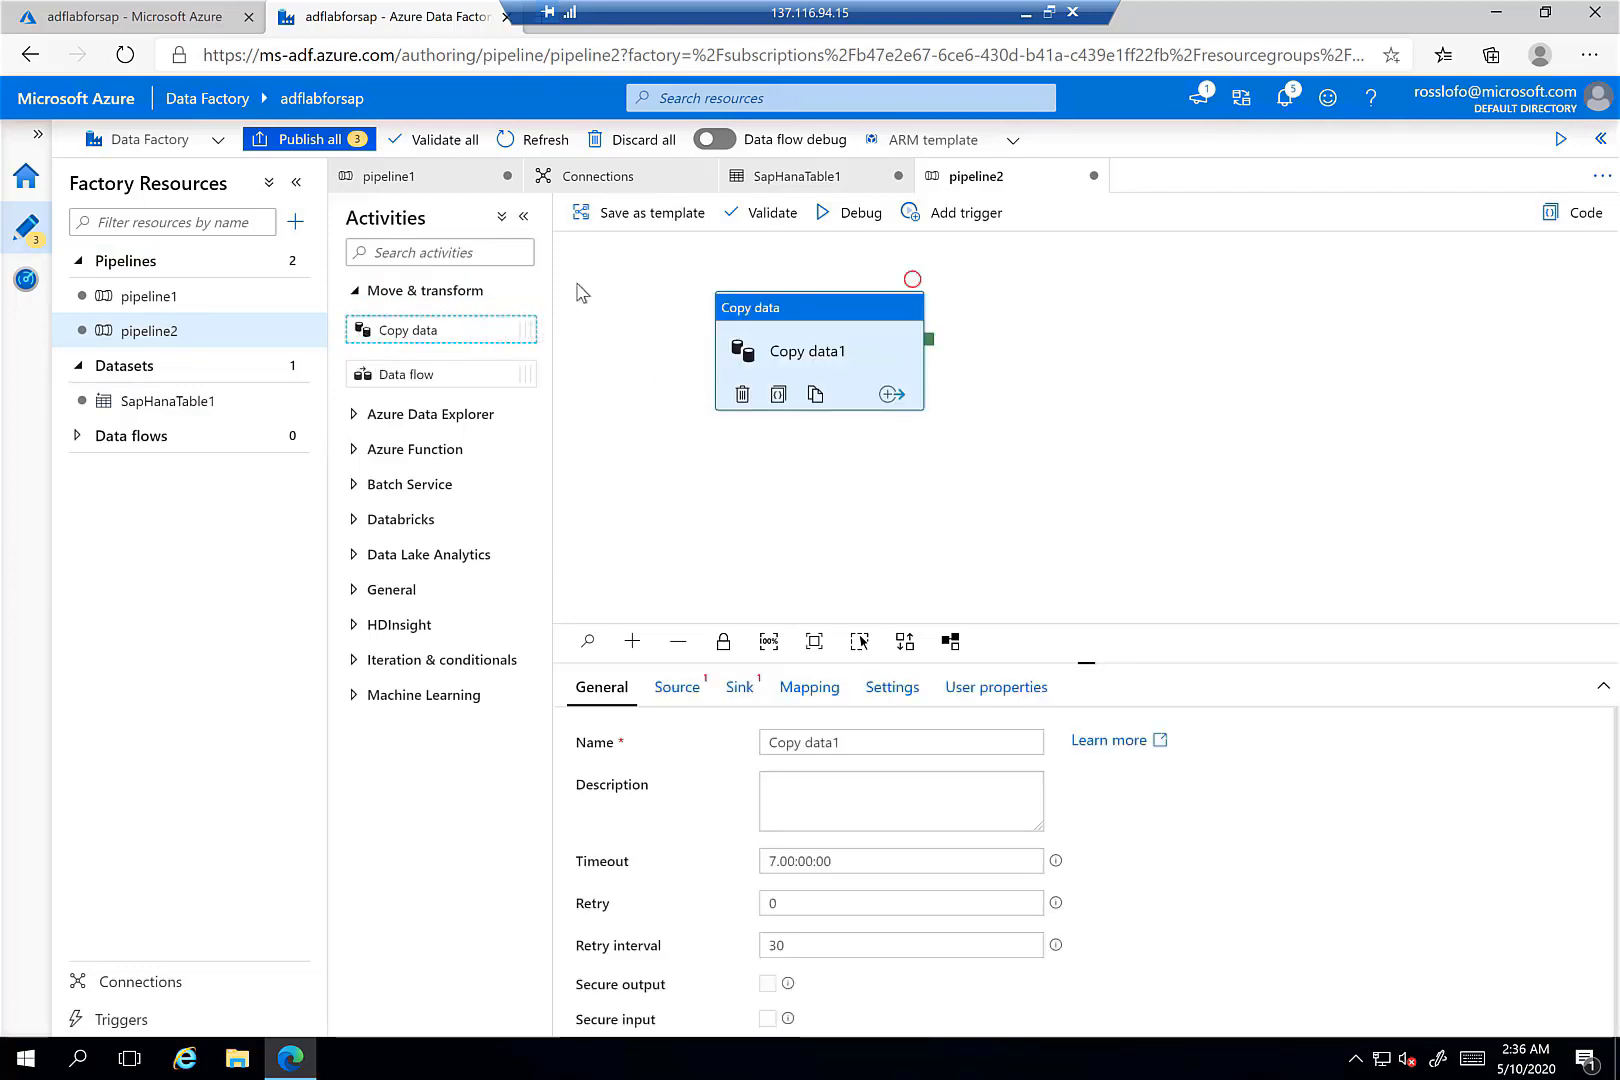
- Rename the Copy data activity to saphanatoazureblog
click(806, 317)
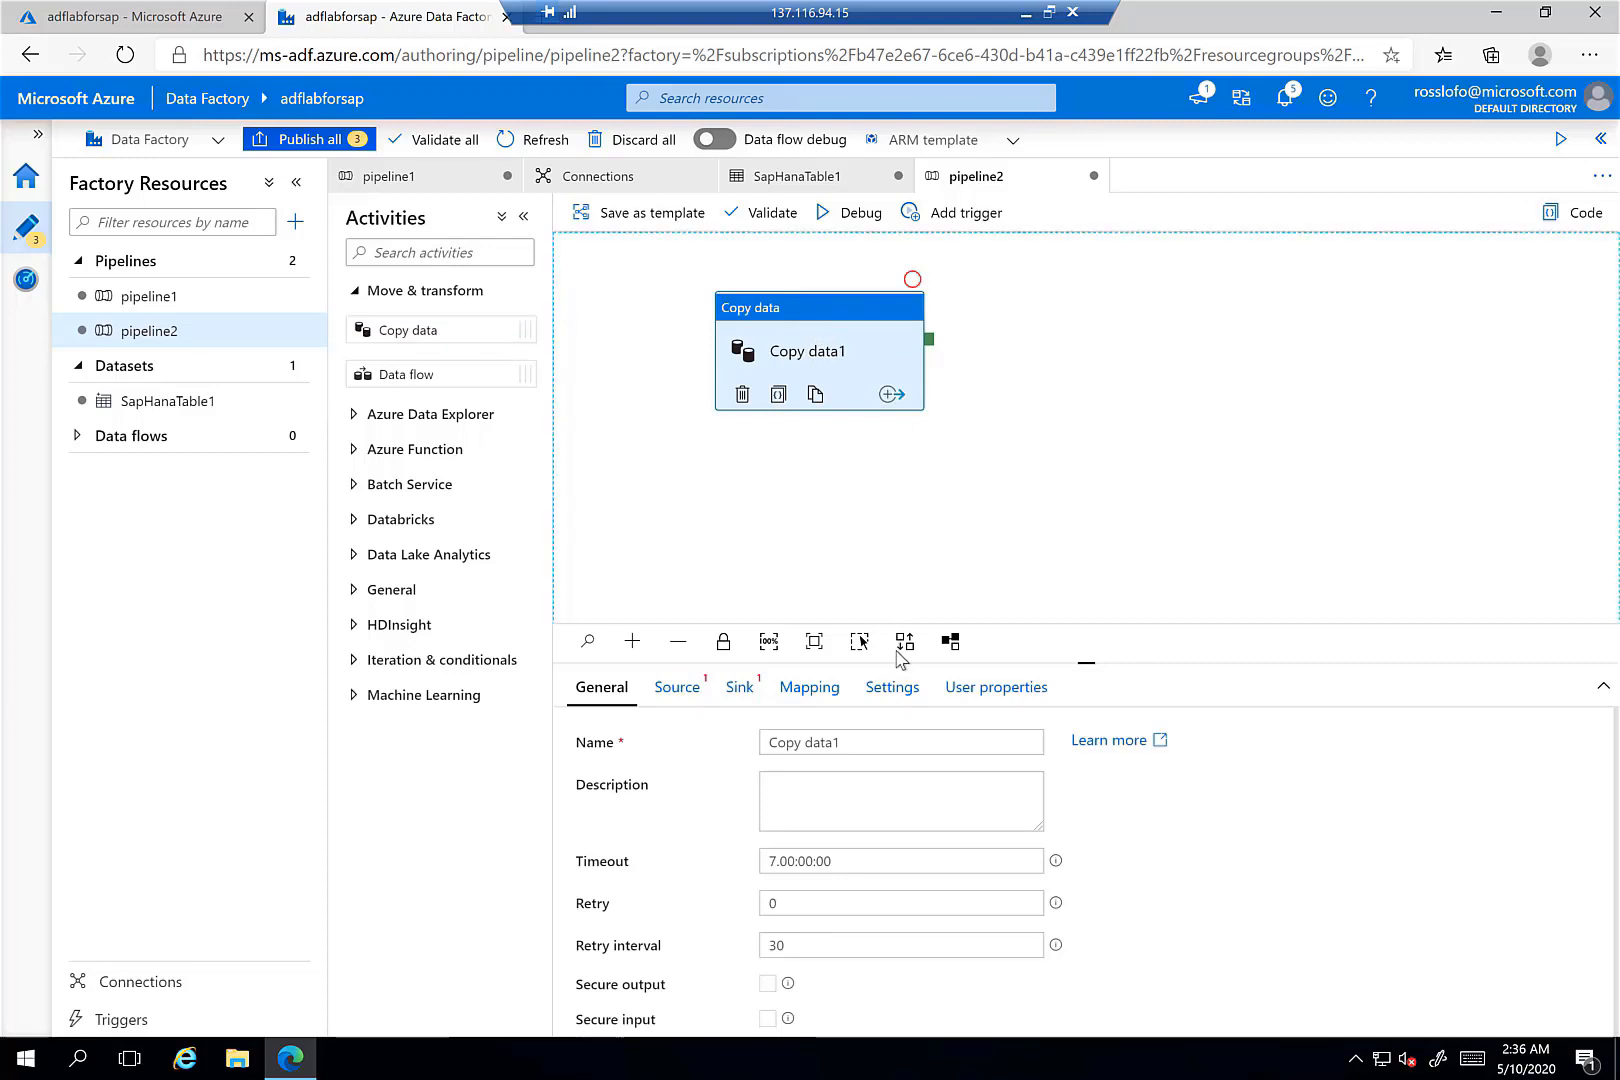
drag(882, 741, 767, 742)
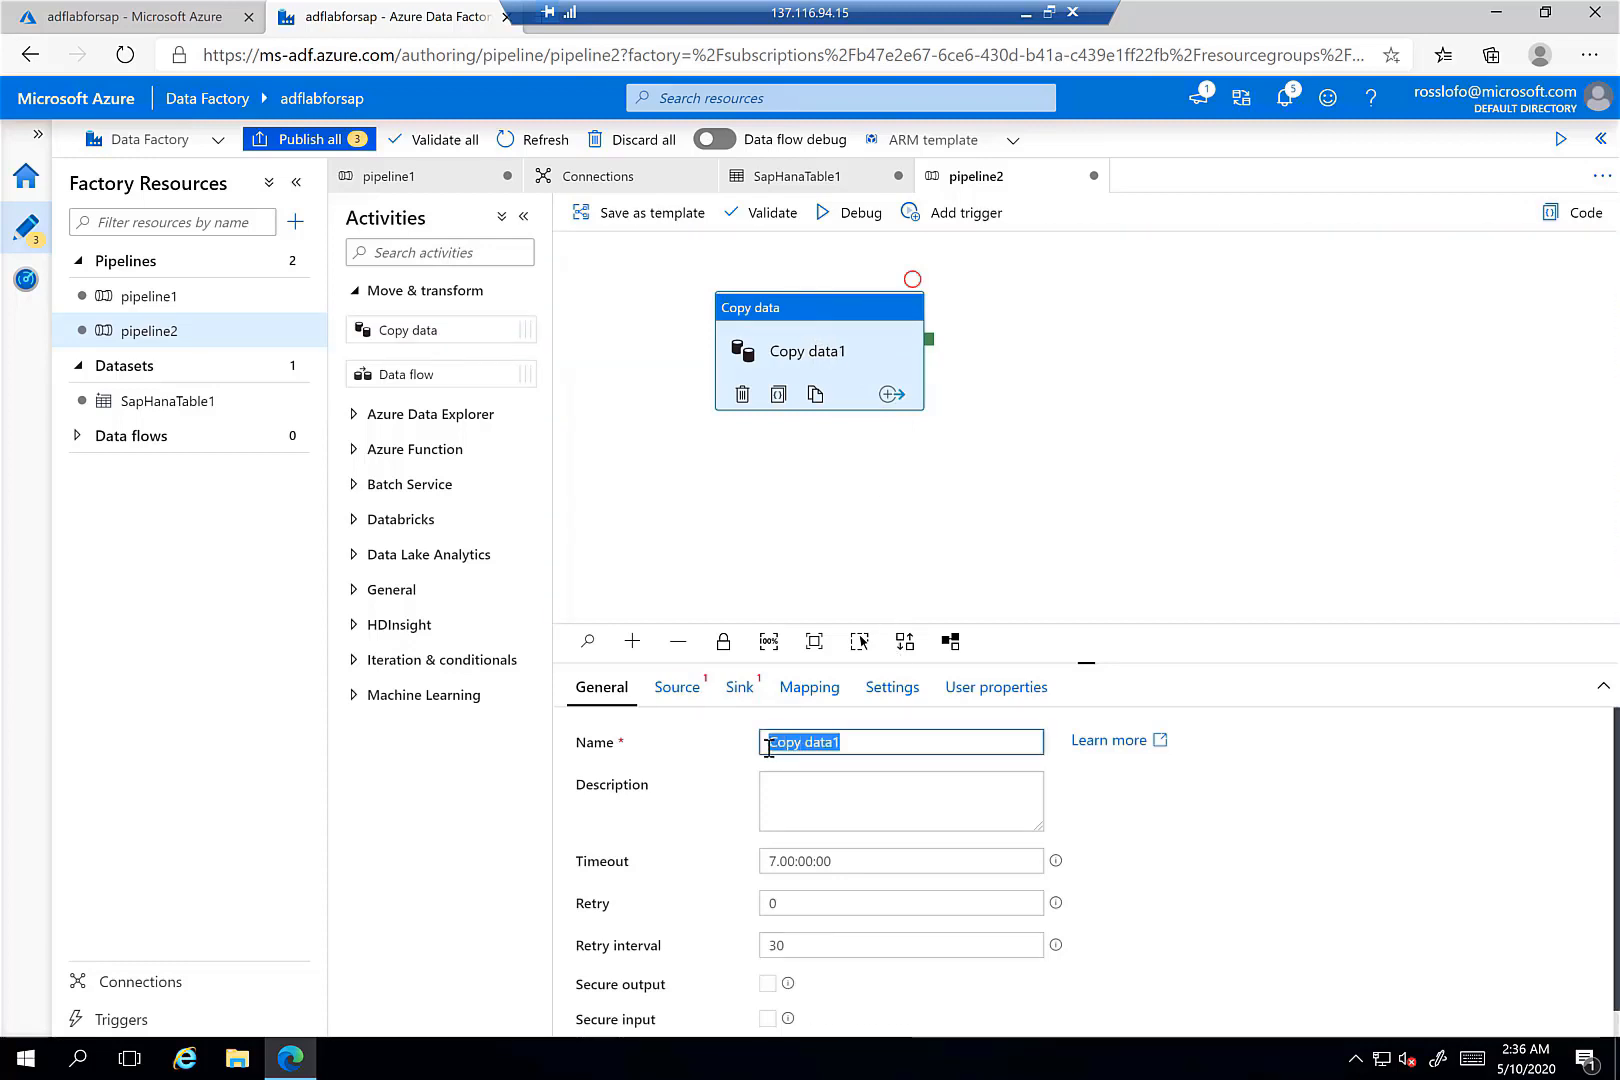
text(SAP HANA)
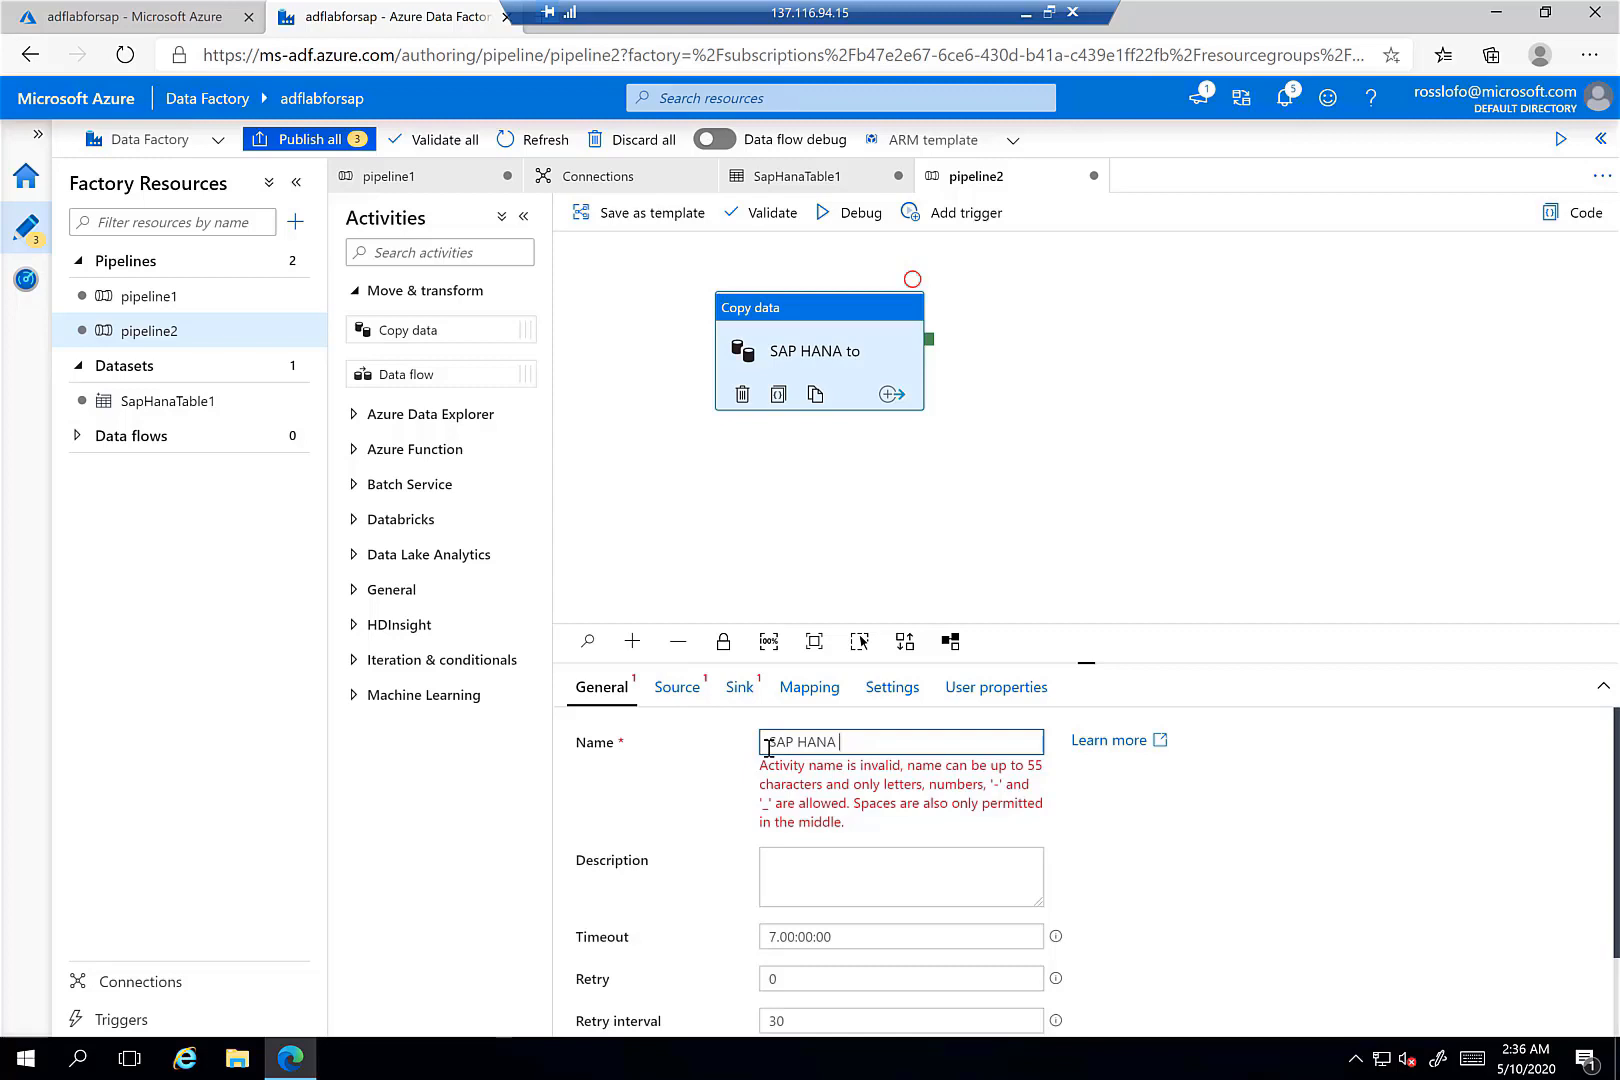
key(BackSpace)
key(BackSpace)
key(BackSpace)
key(BackSpace)
key(BackSpace)
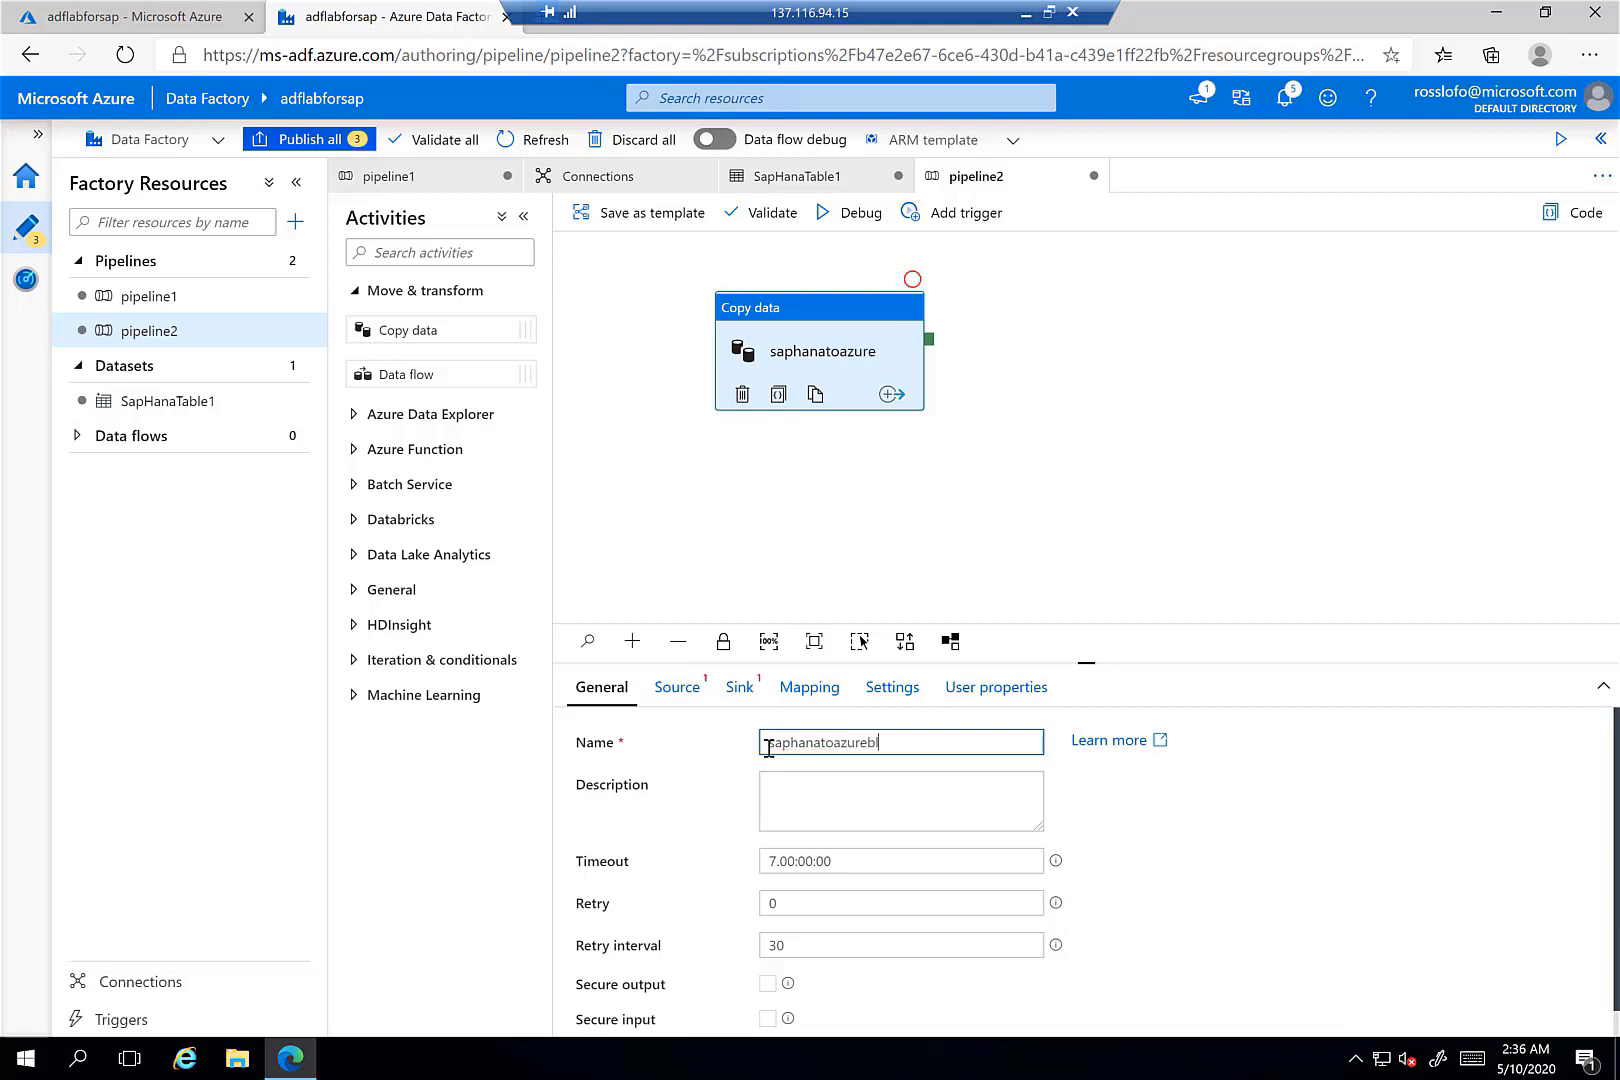
text(og)
scroll(1210, 880, down, 1)
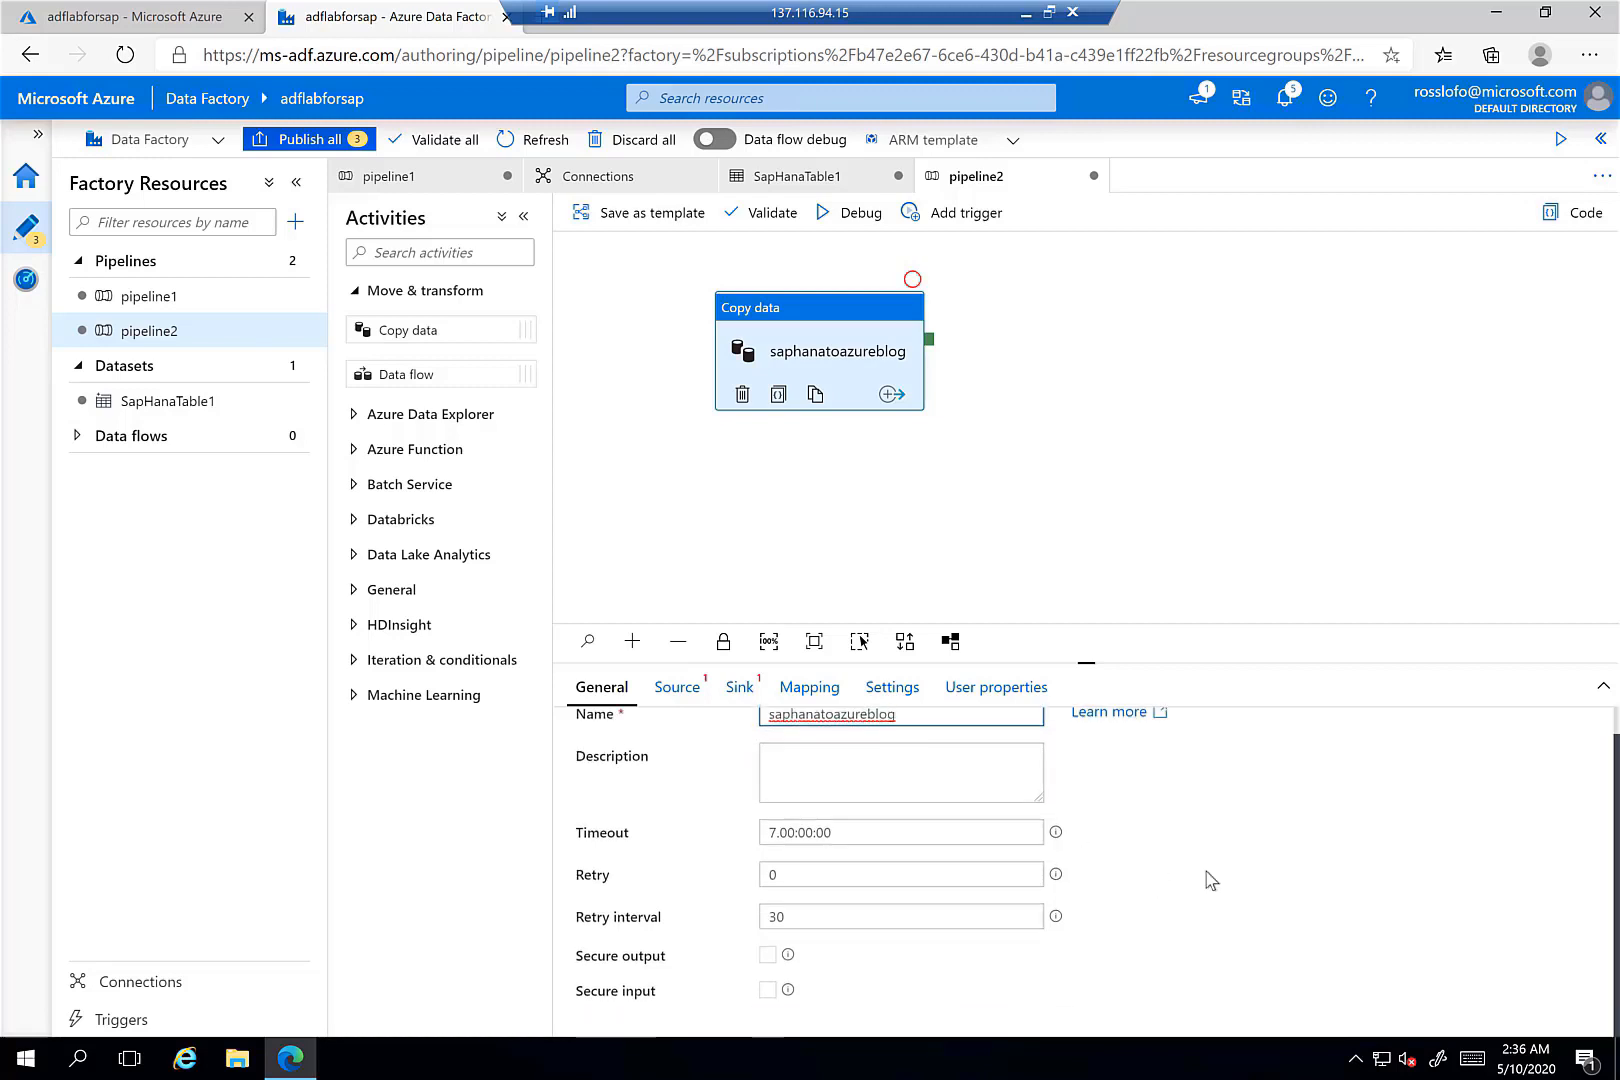
scroll(1210, 880, up, 1)
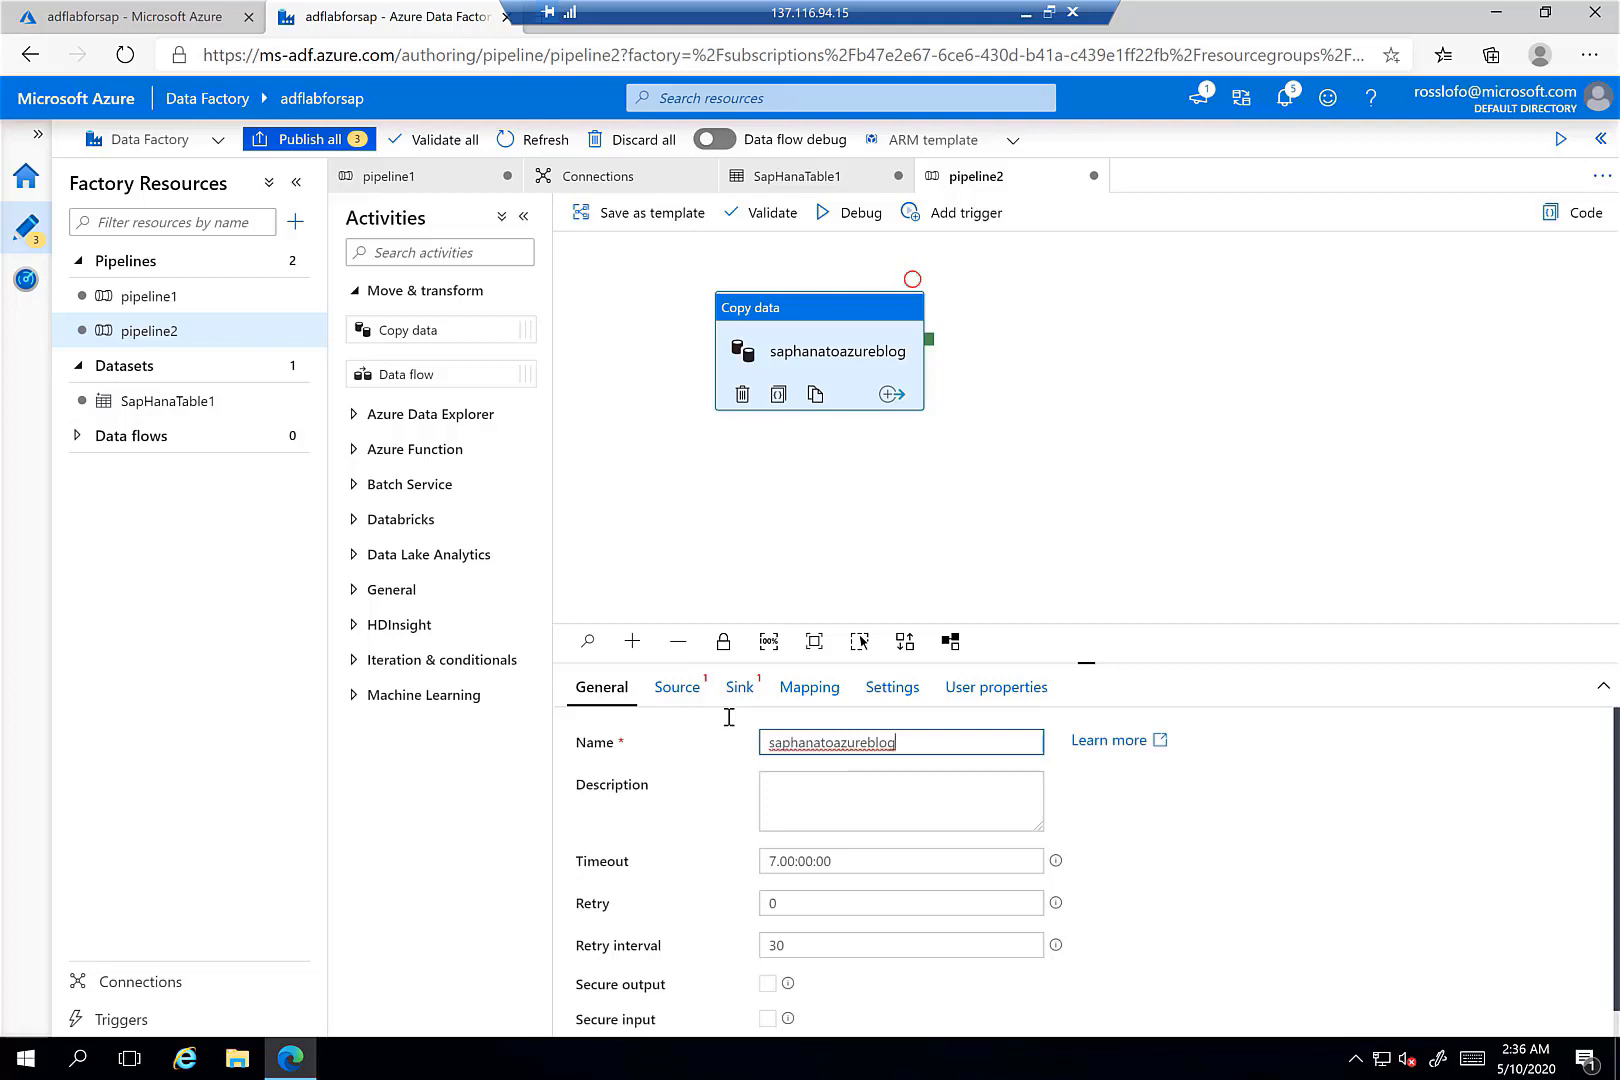
click(677, 688)
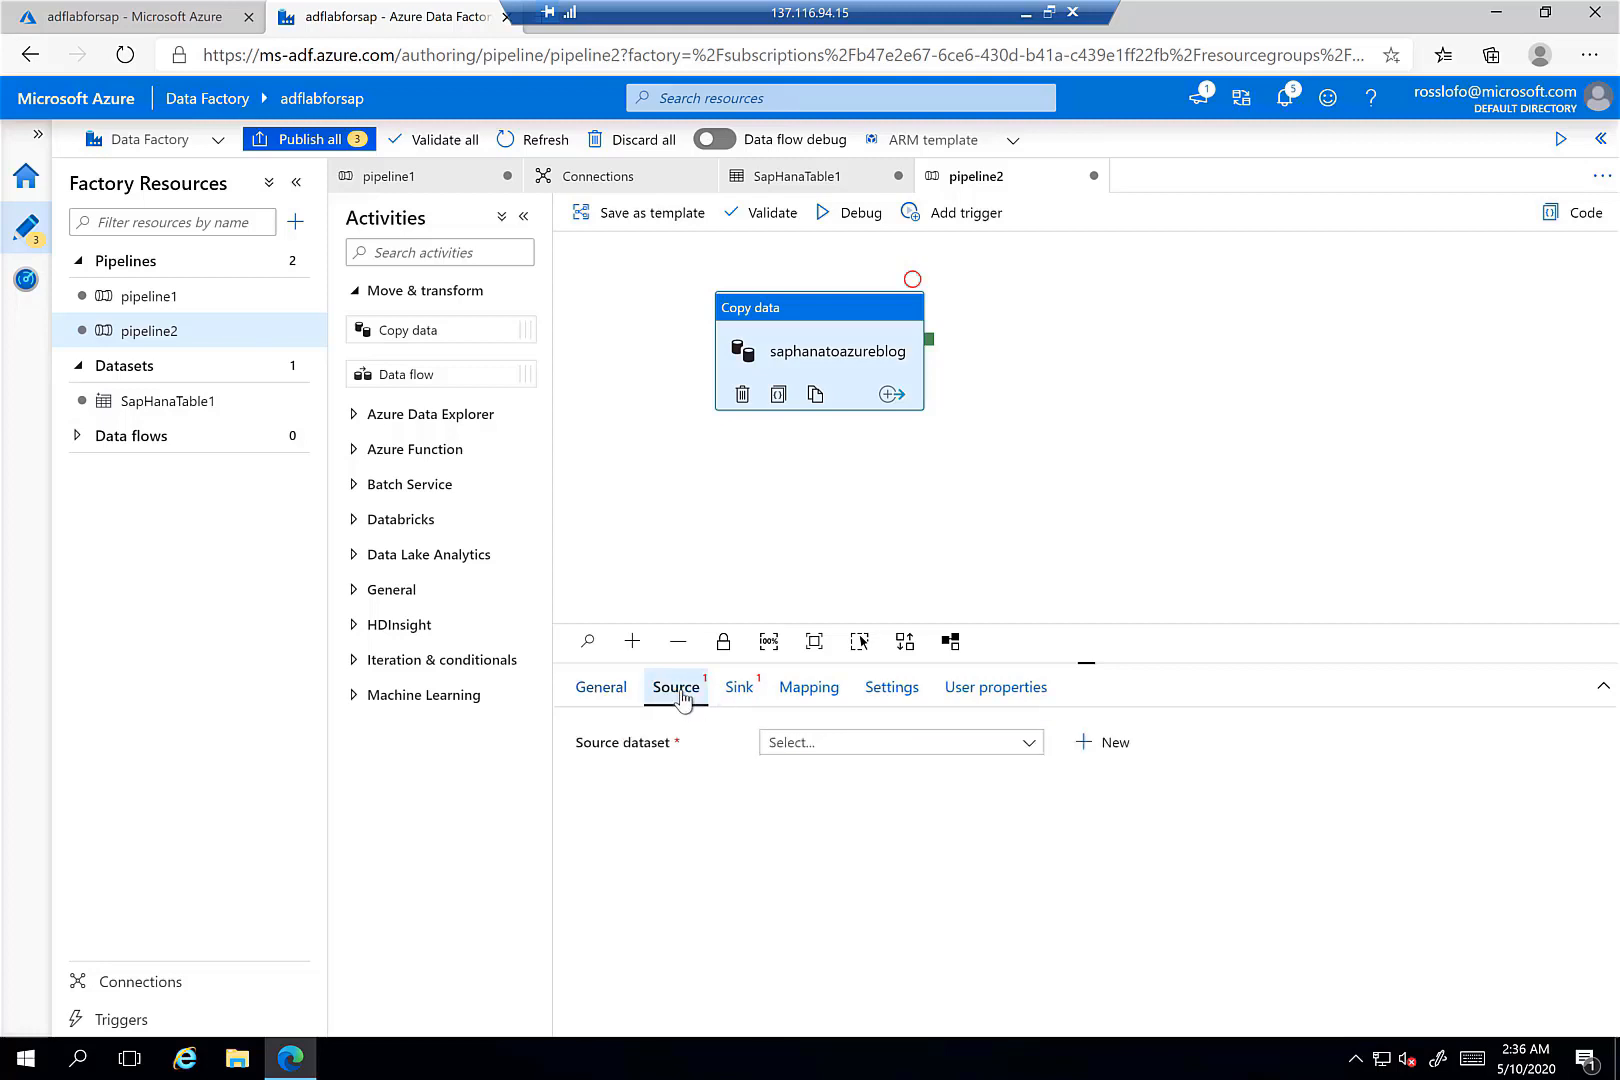
- Set SapHanaTable1 as the copy activity's source dataset
click(1019, 751)
click(918, 812)
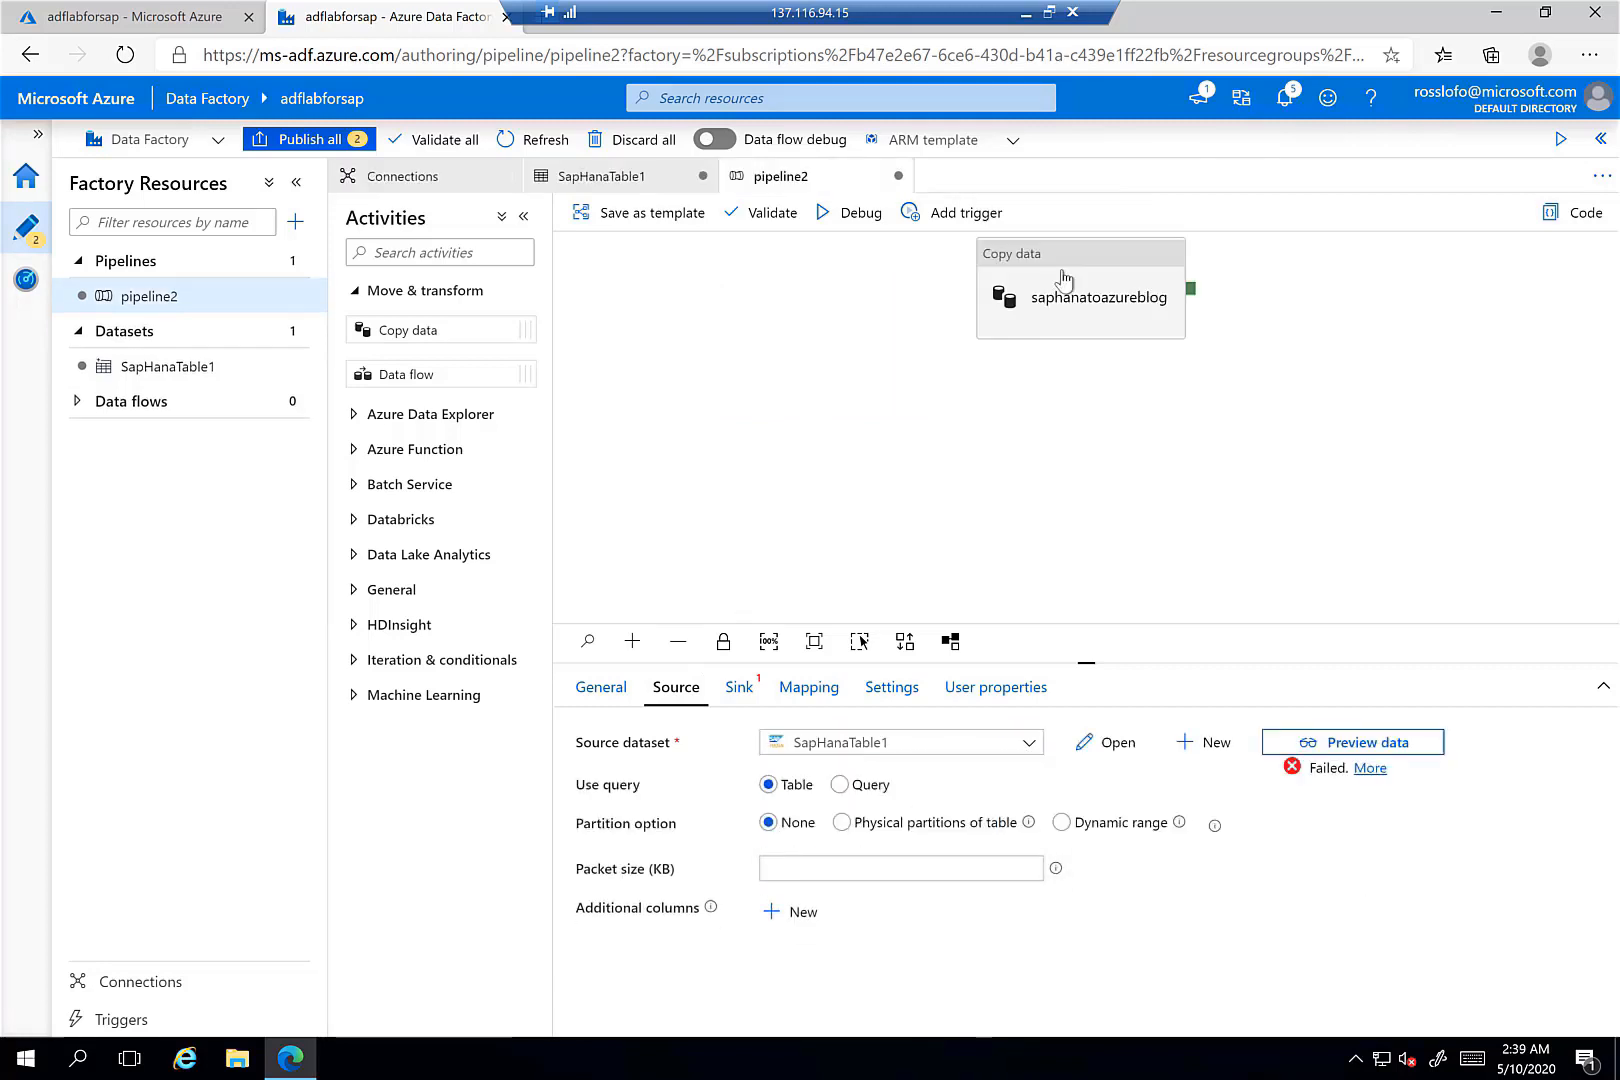
click(1115, 333)
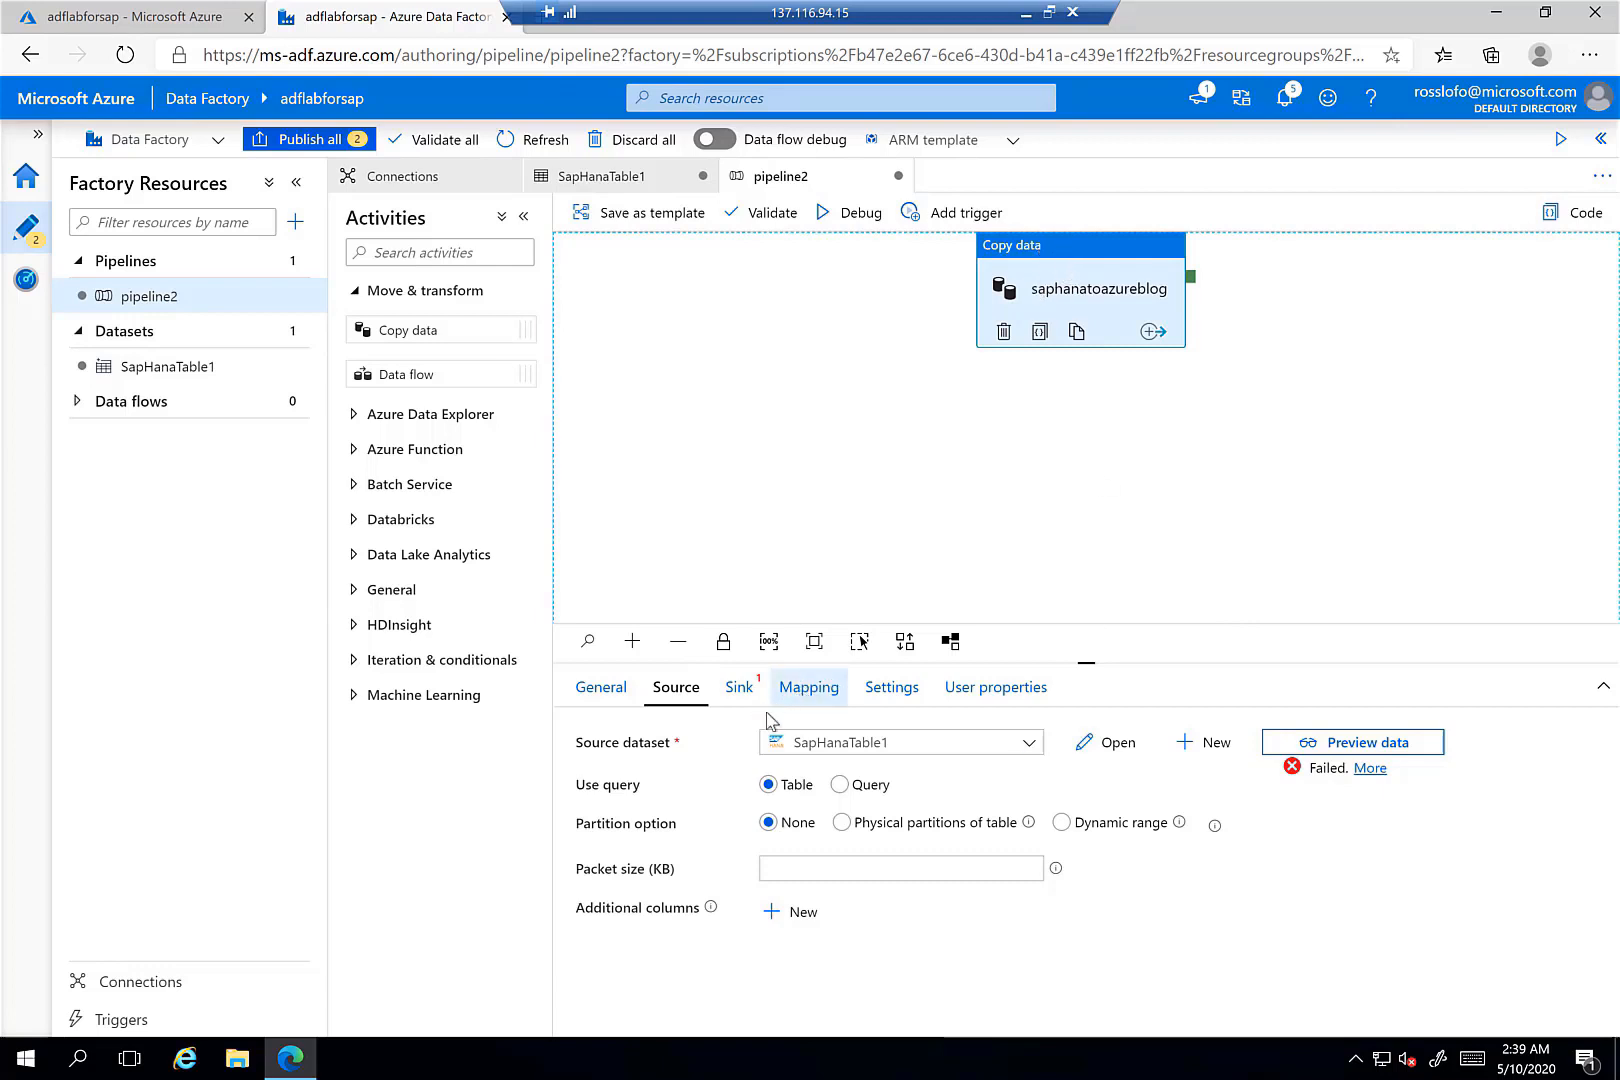
- Point SapHanaTable1 at table DEMODB.DAILY SALES and preview its product and amount rows
click(1106, 748)
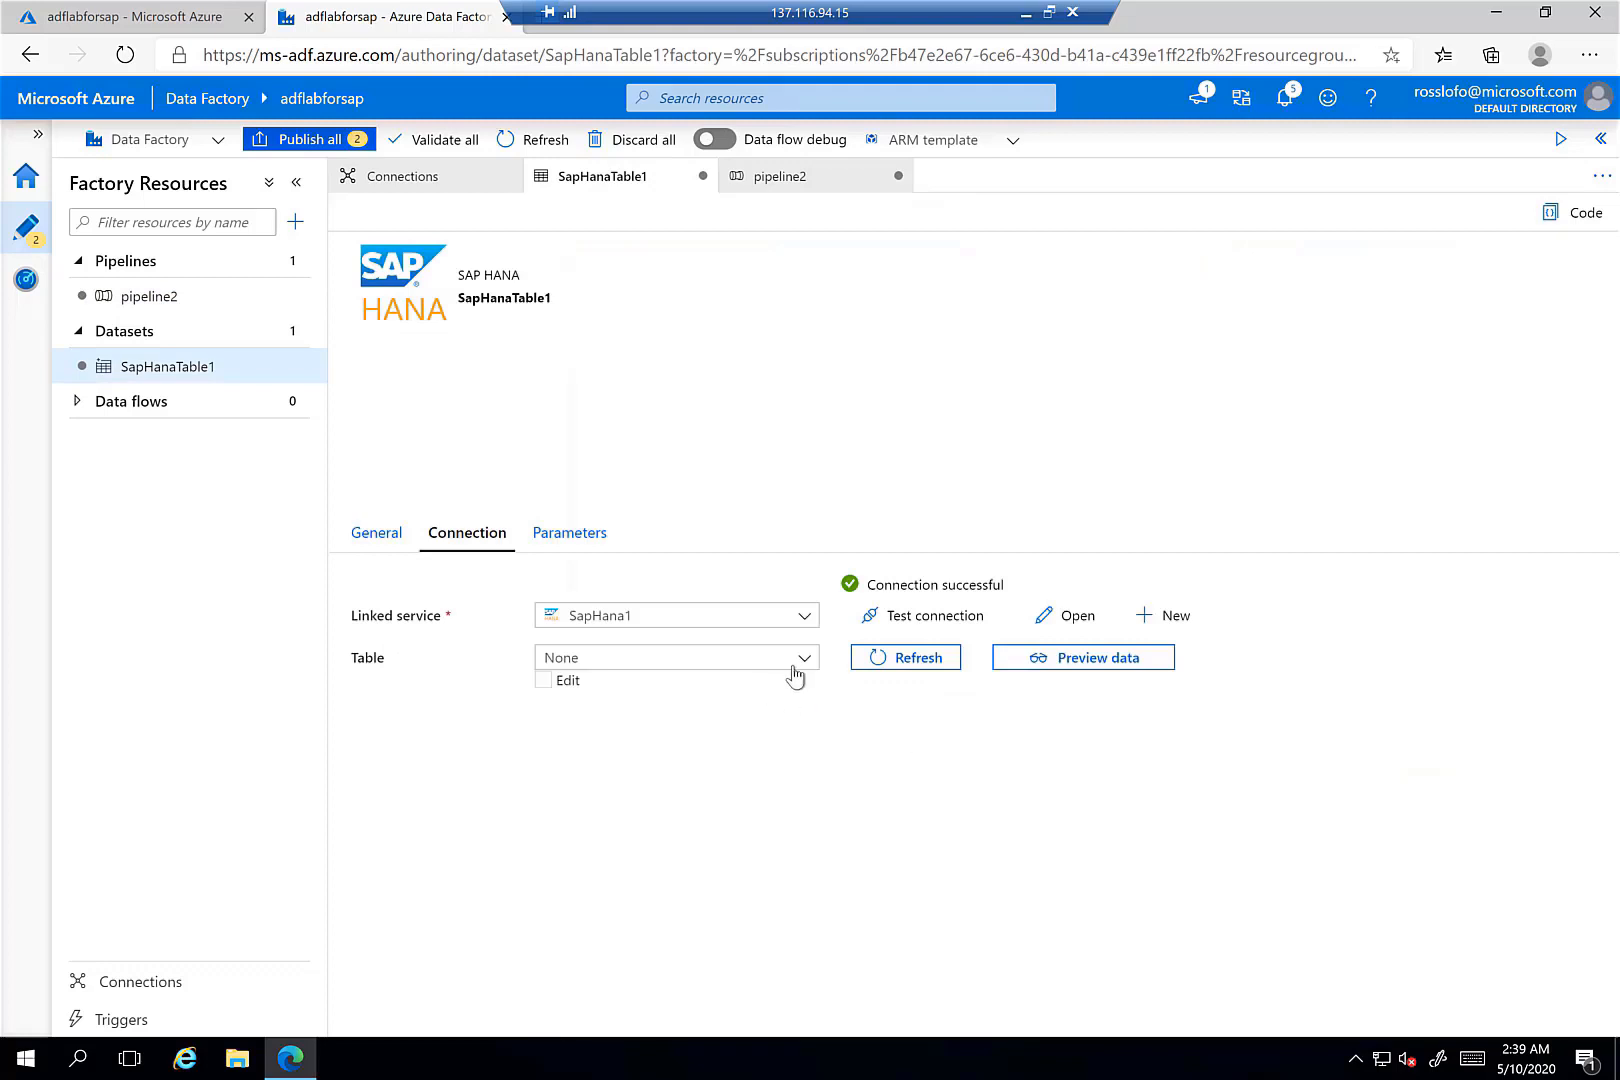
click(793, 664)
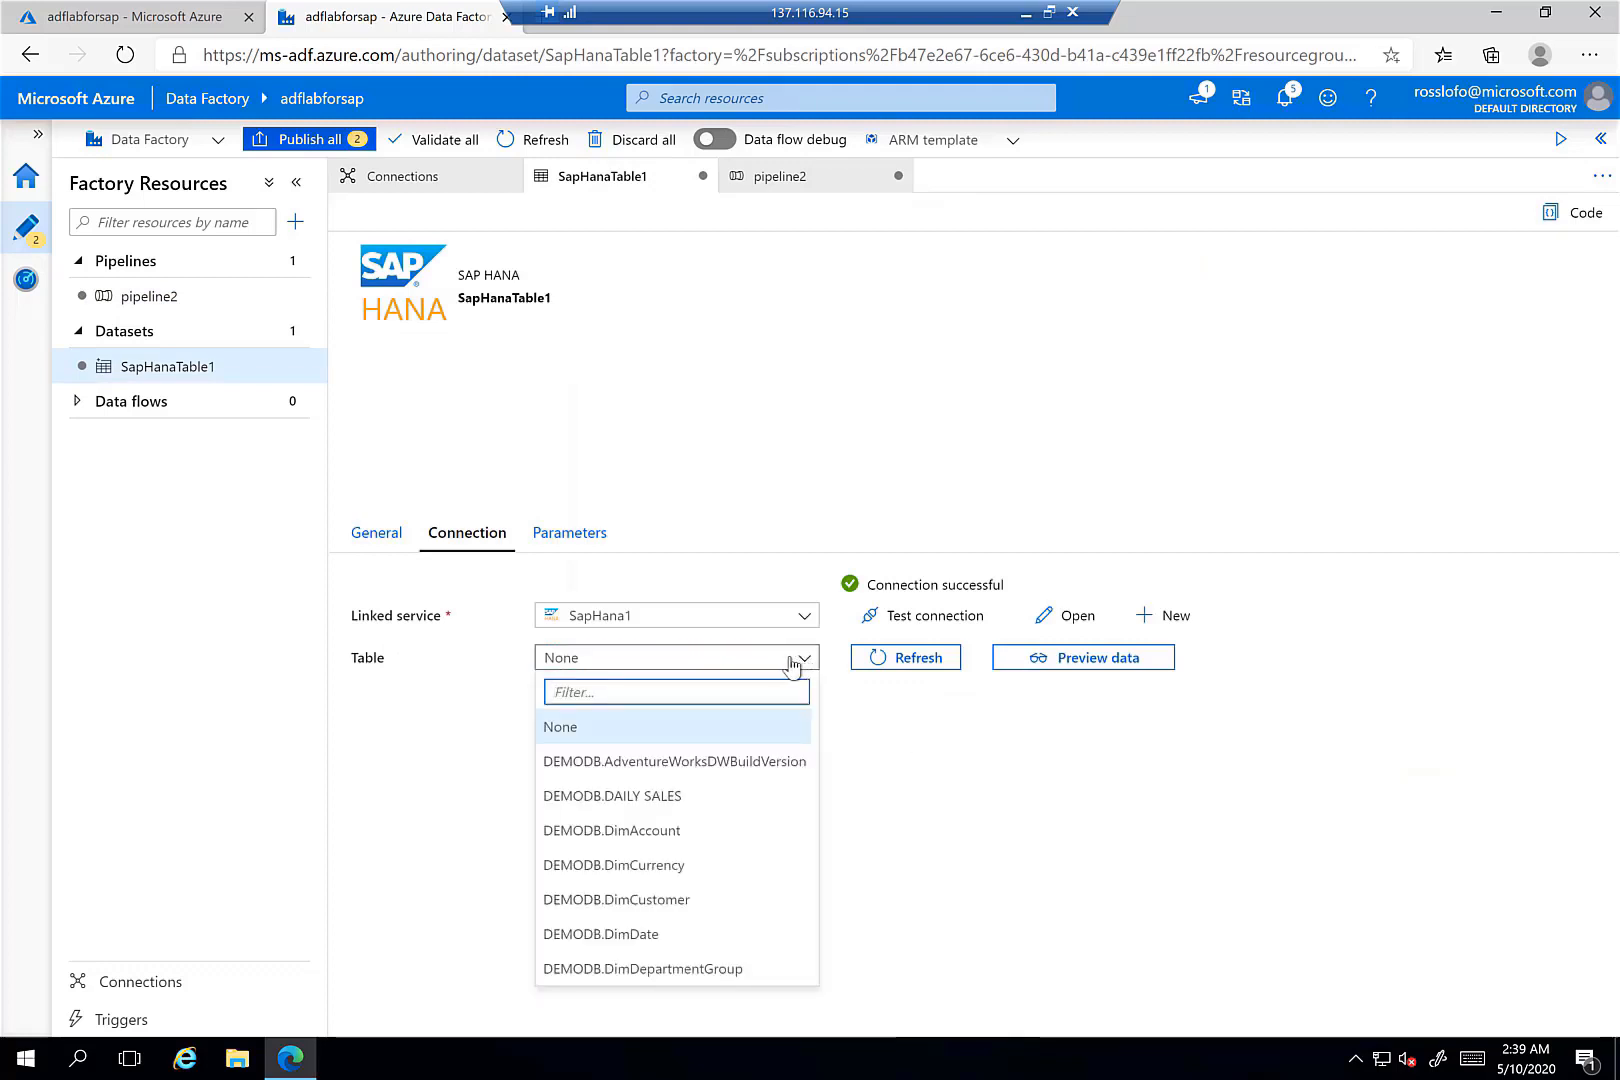
click(689, 806)
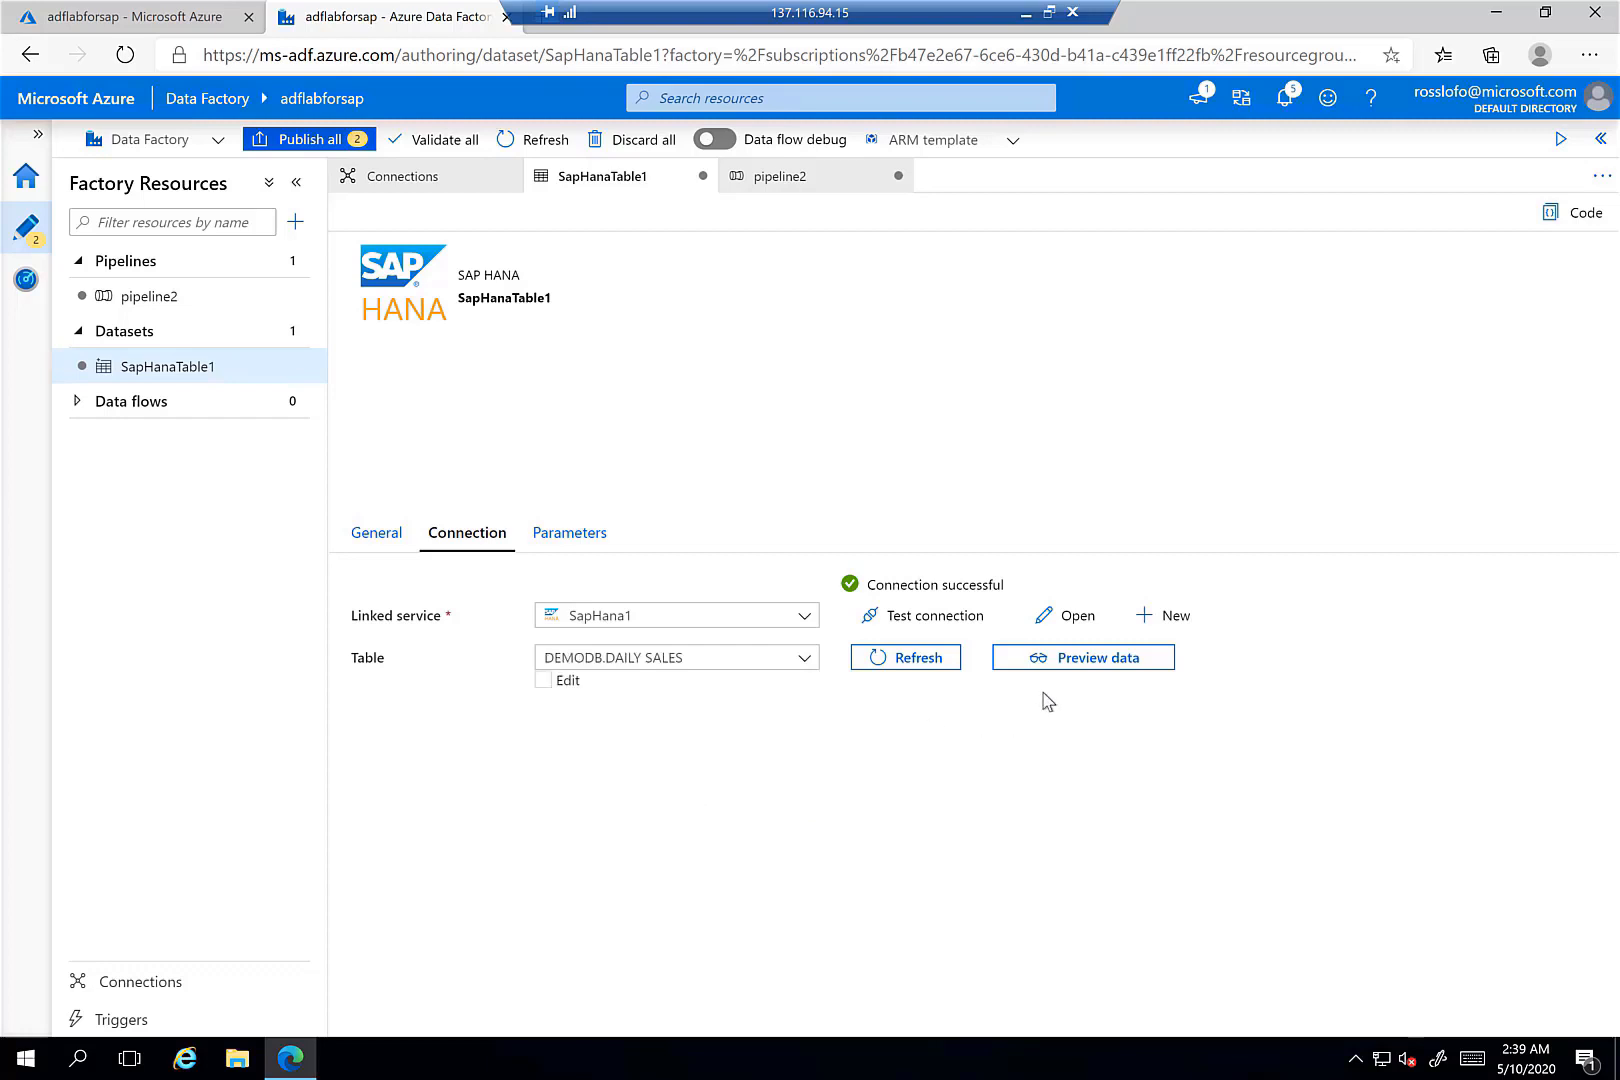
click(1071, 674)
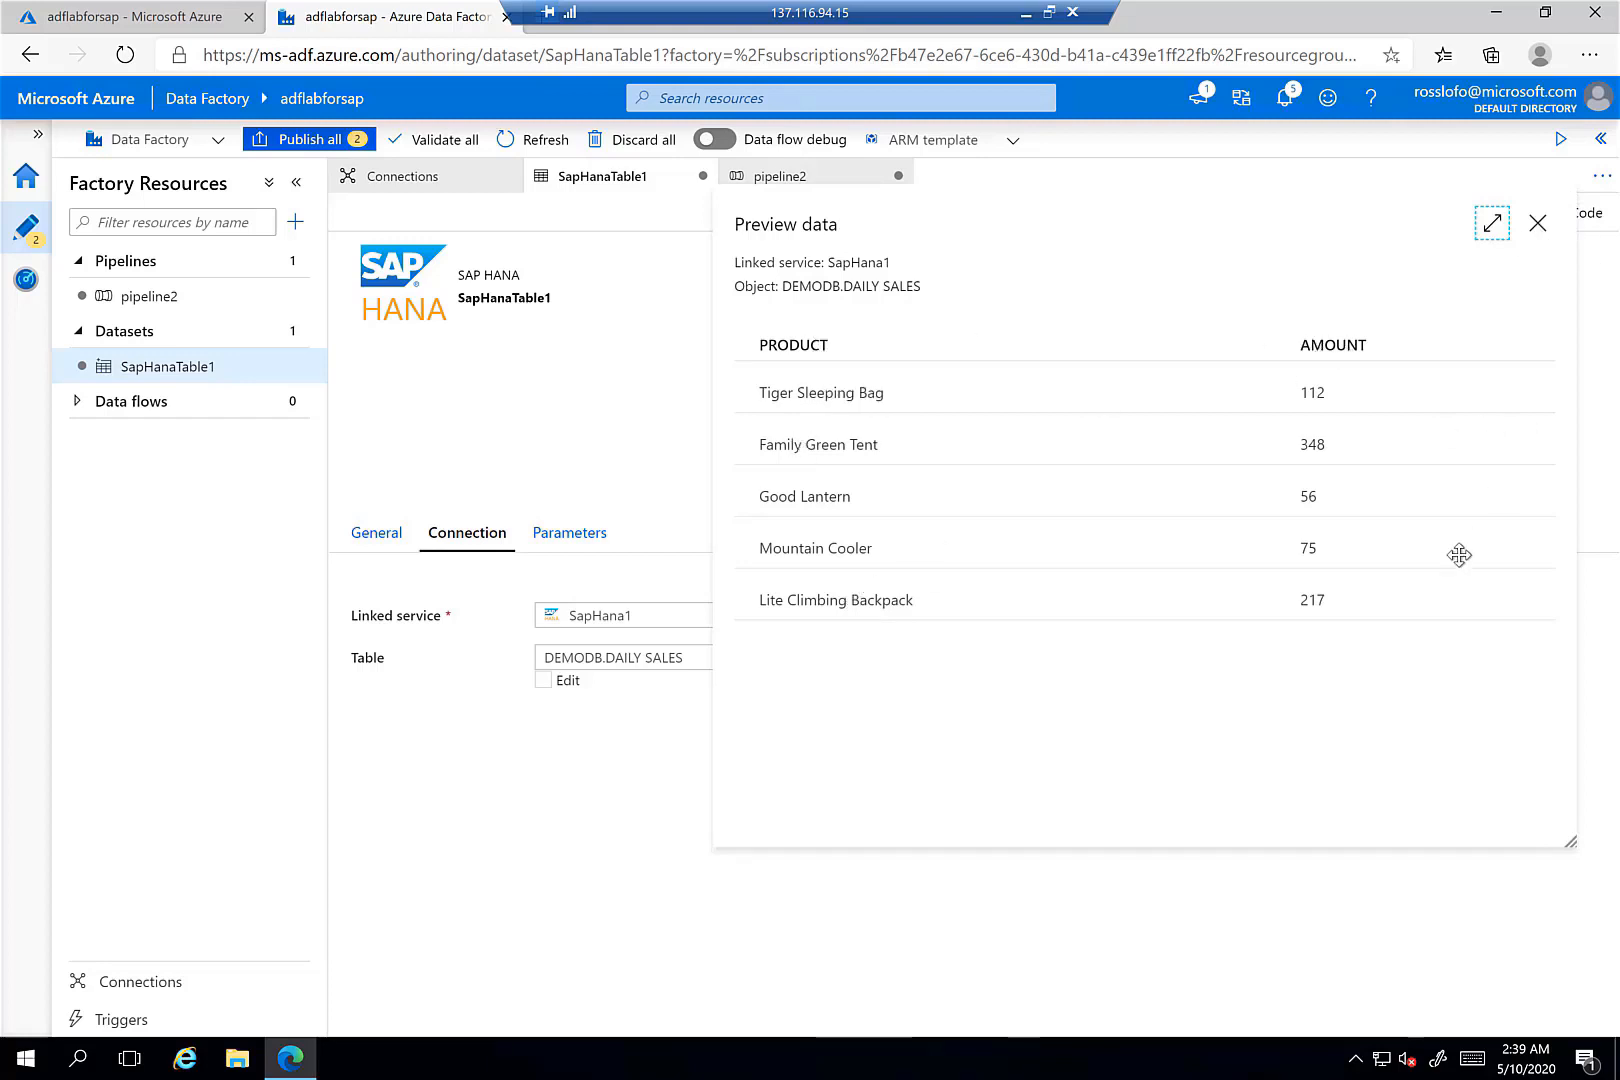
- Close the preview, confirm DEMODB.DAILY SALES stays selected, and check the Parameters and General tabs
click(1540, 229)
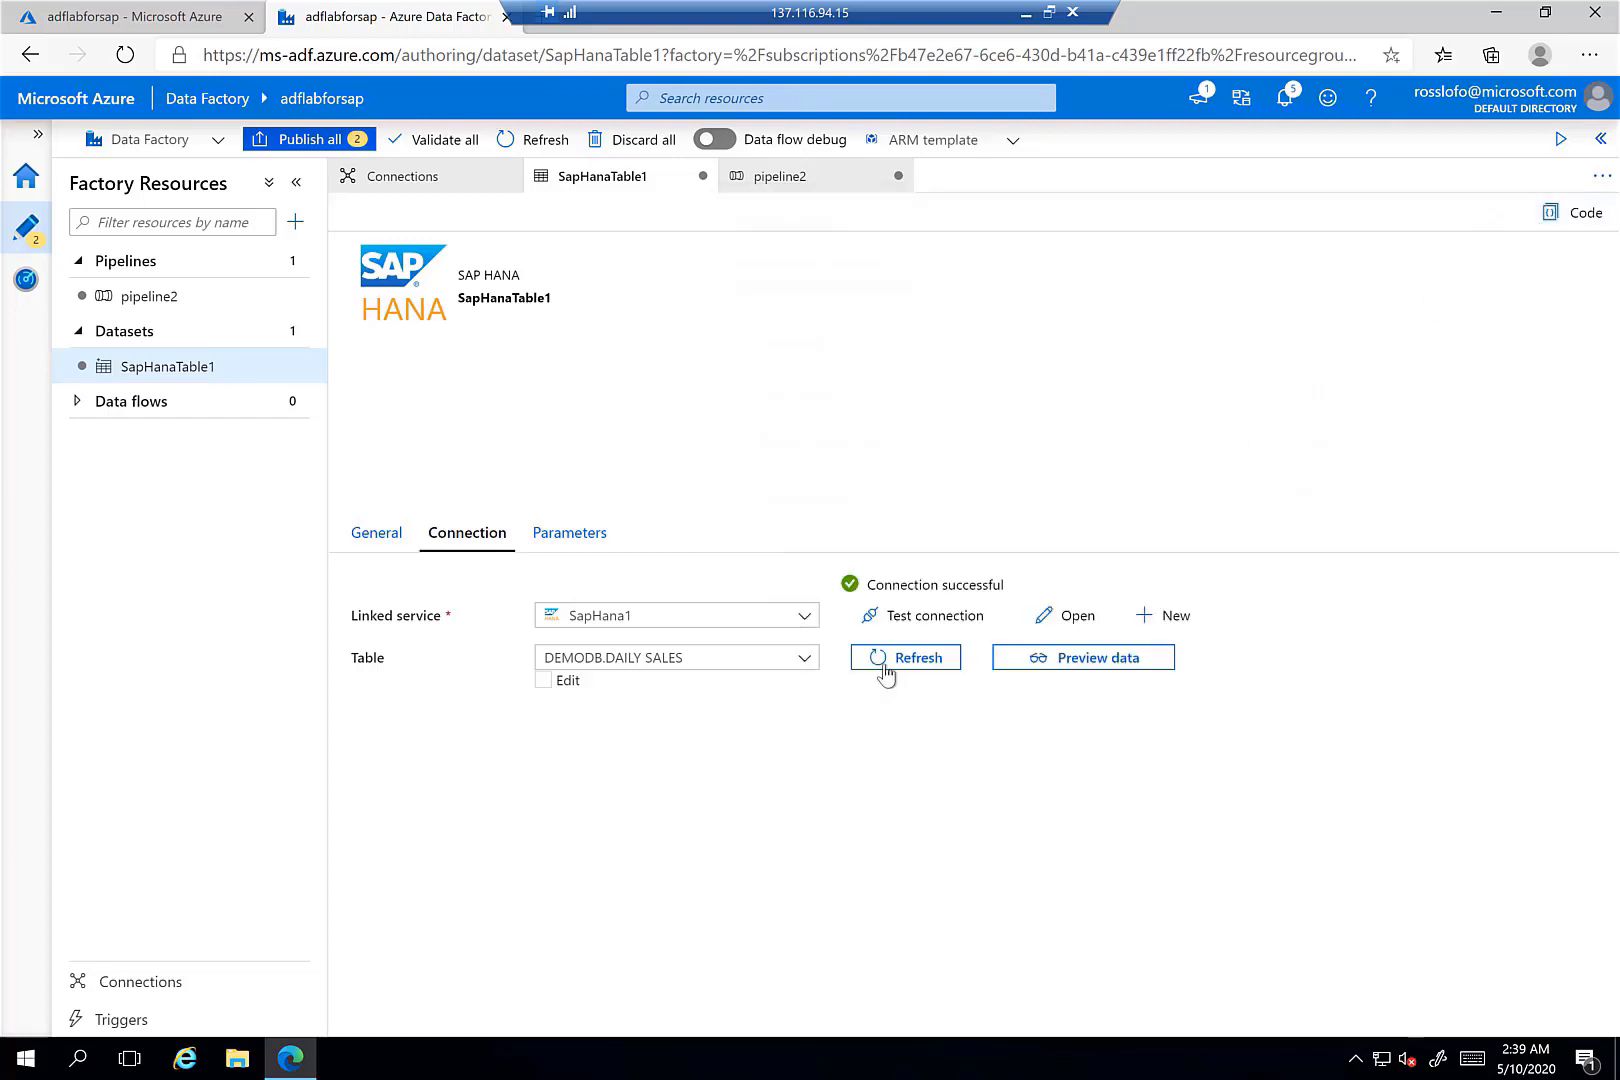
click(806, 660)
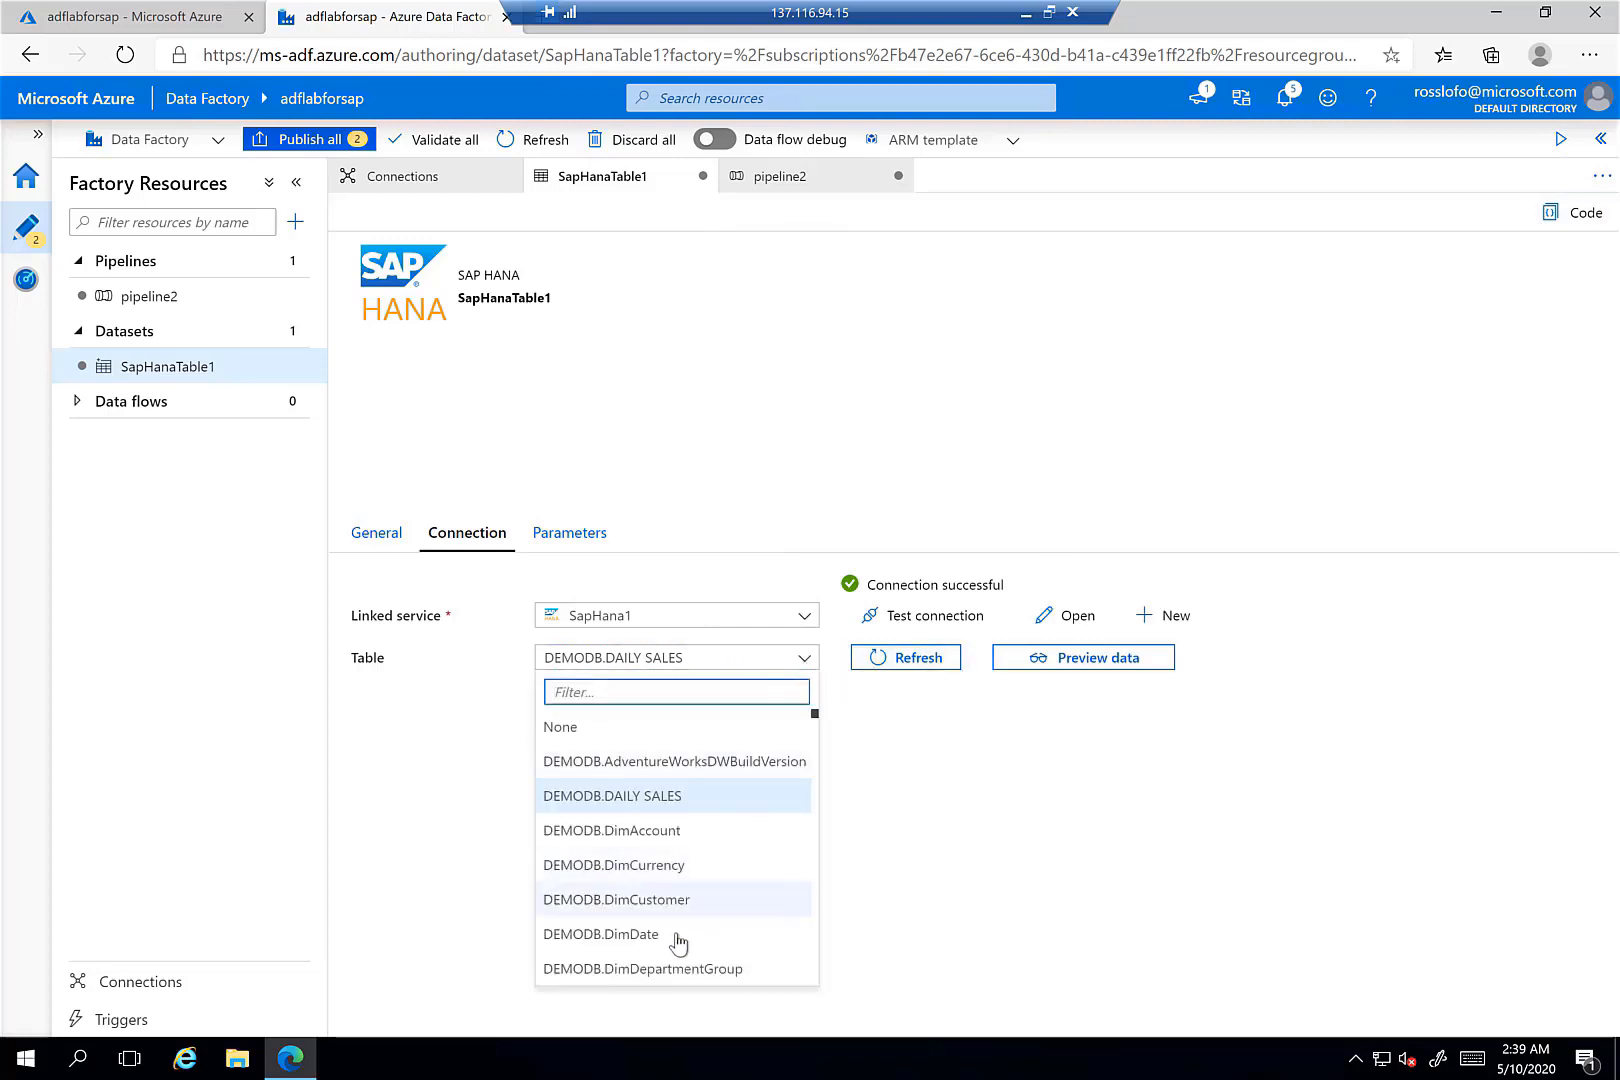
scroll(709, 950, down, 5)
scroll(706, 950, down, 15)
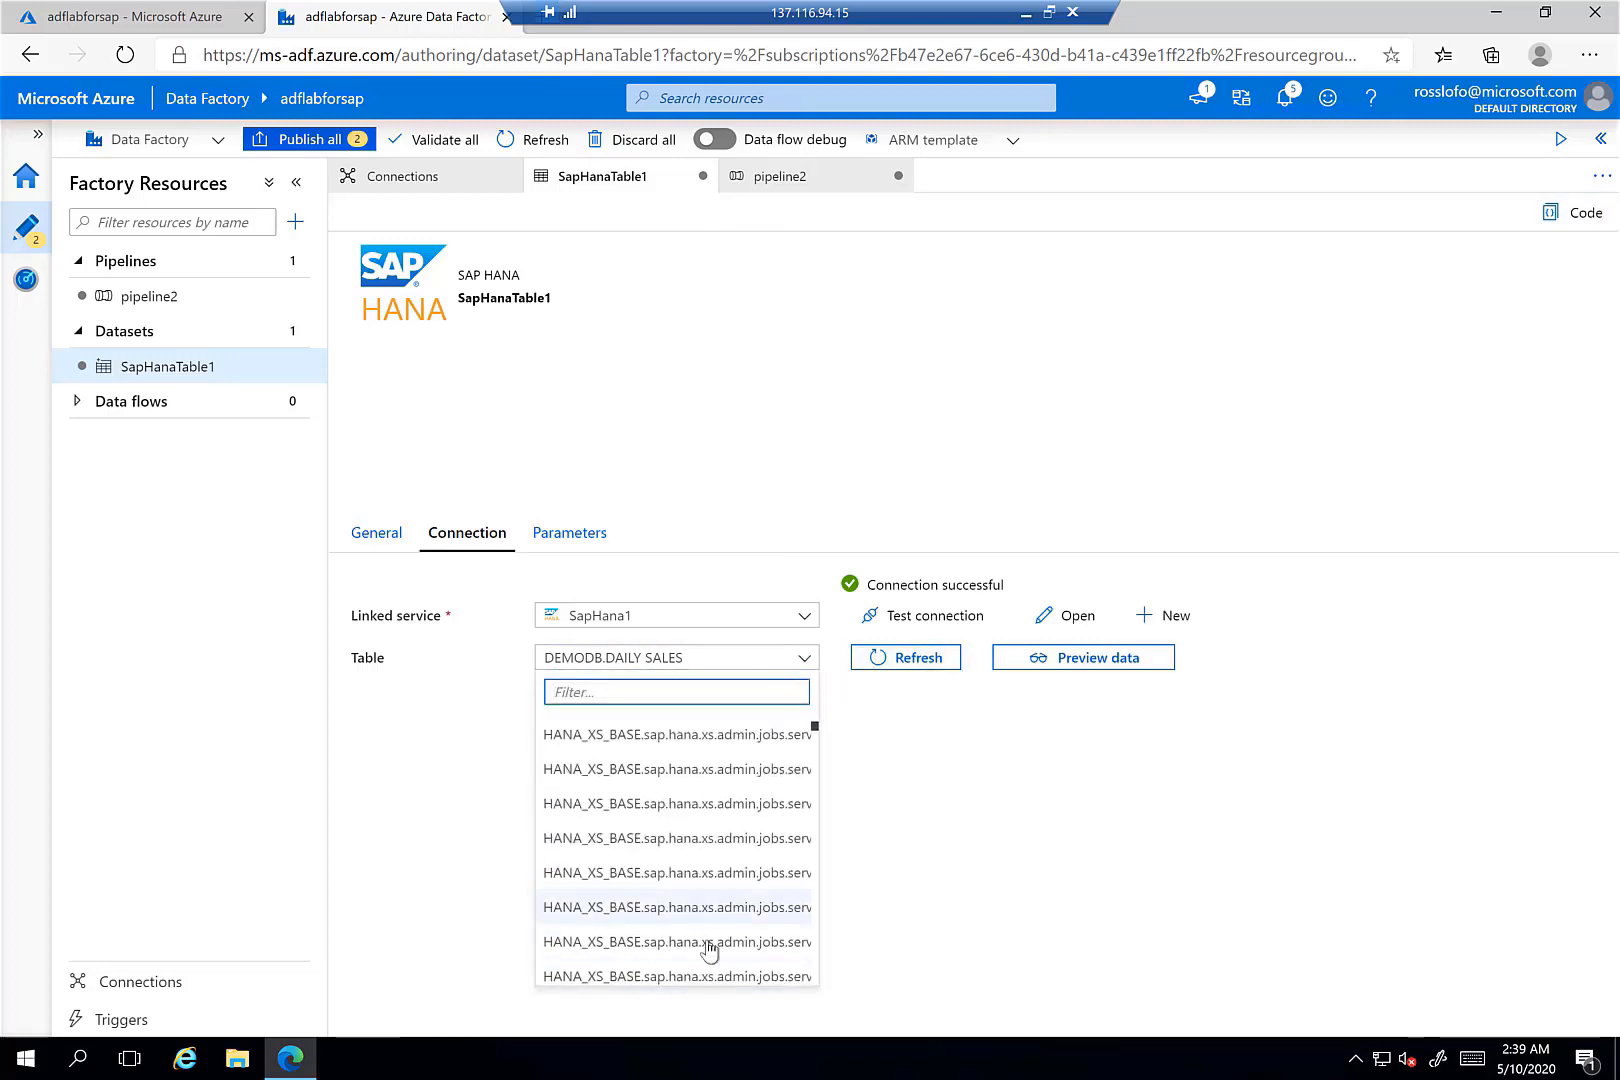
scroll(709, 930, up, 10)
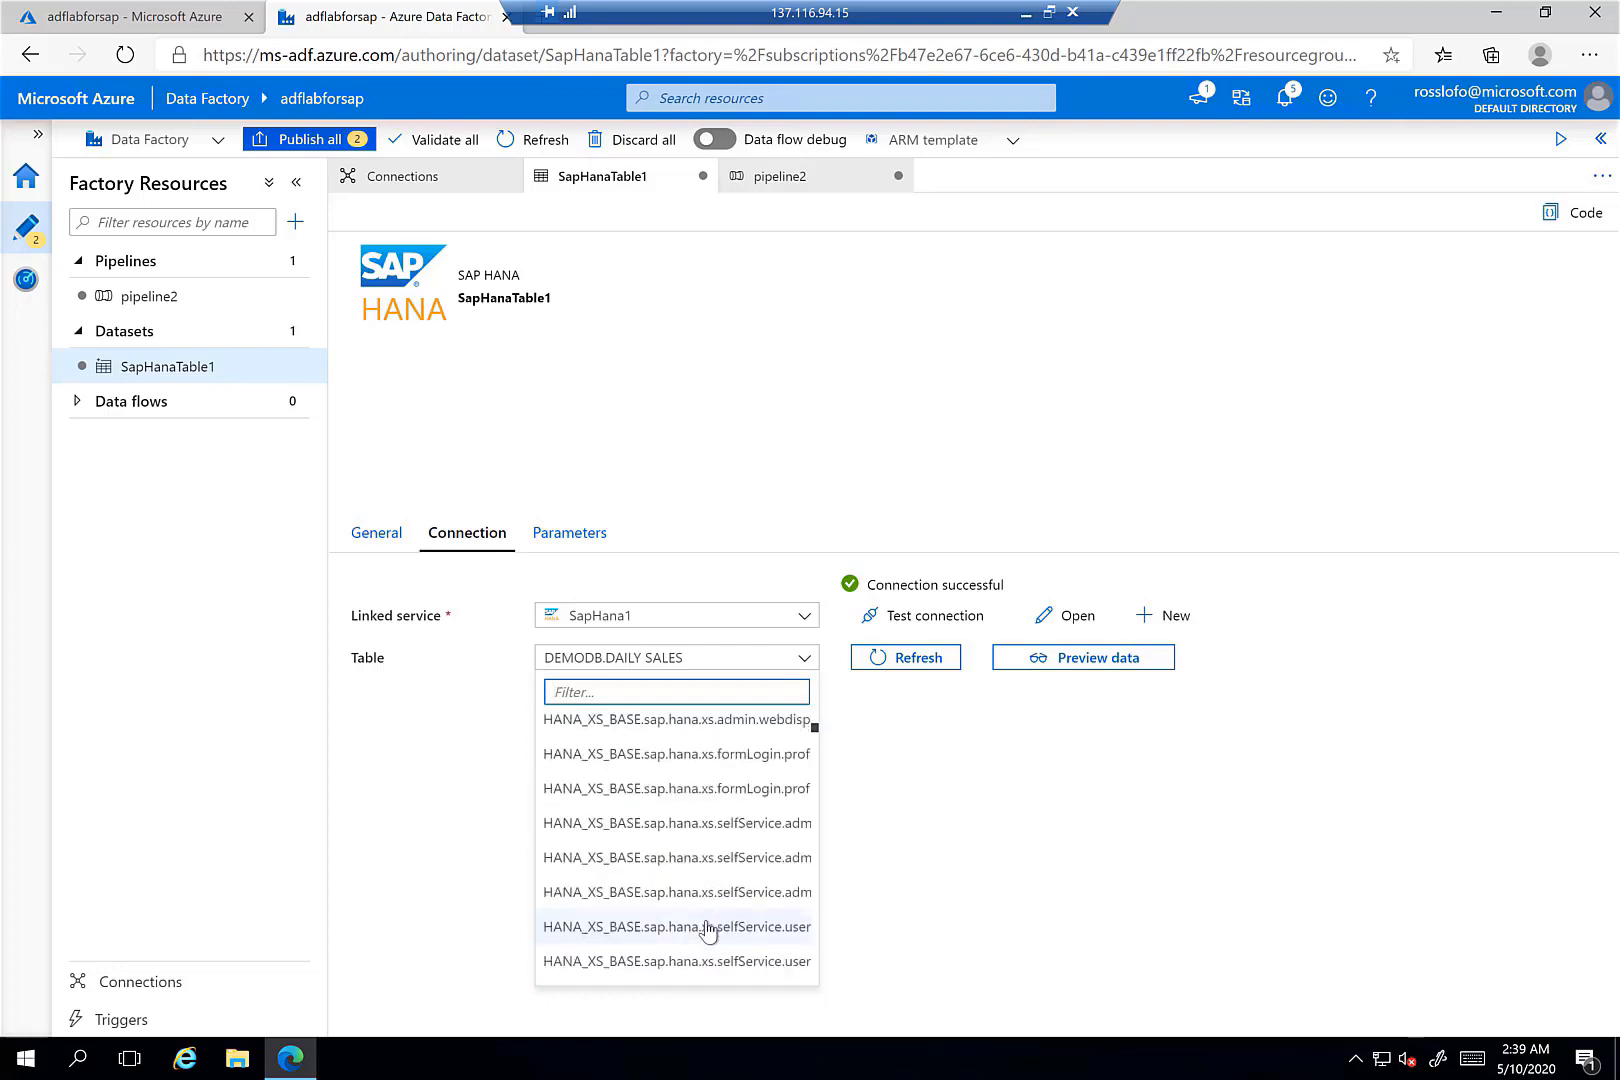
scroll(727, 780, up, 12)
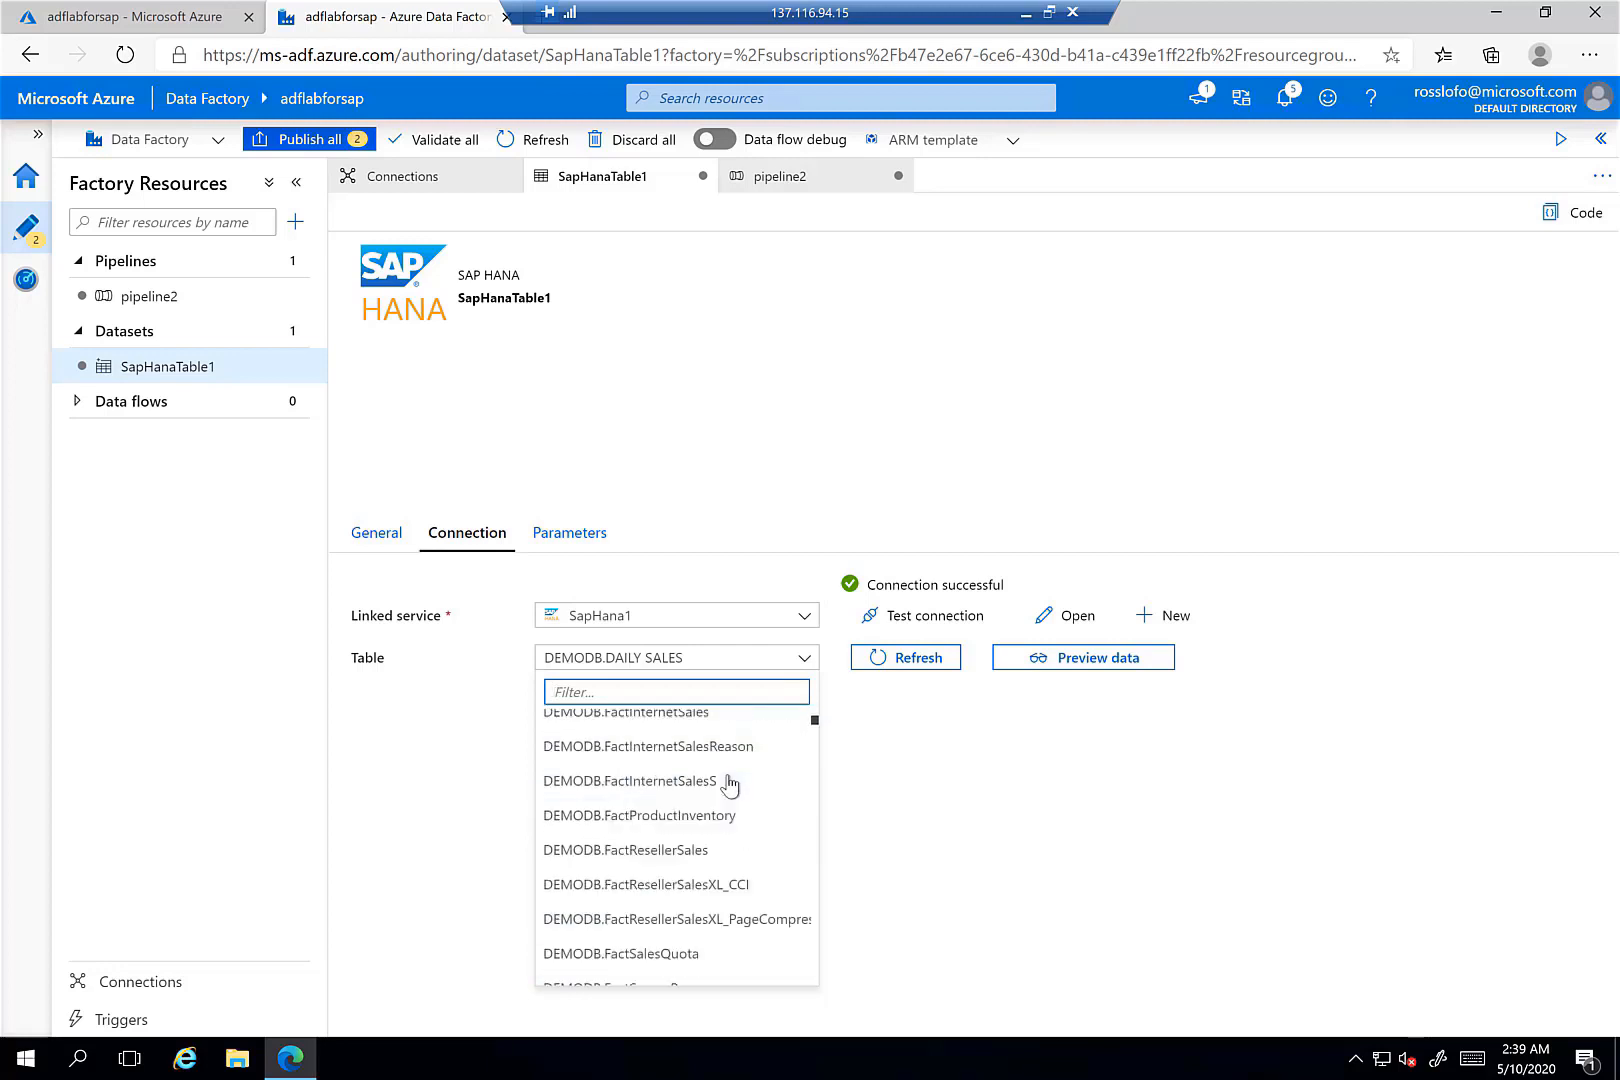
scroll(727, 783, up, 1)
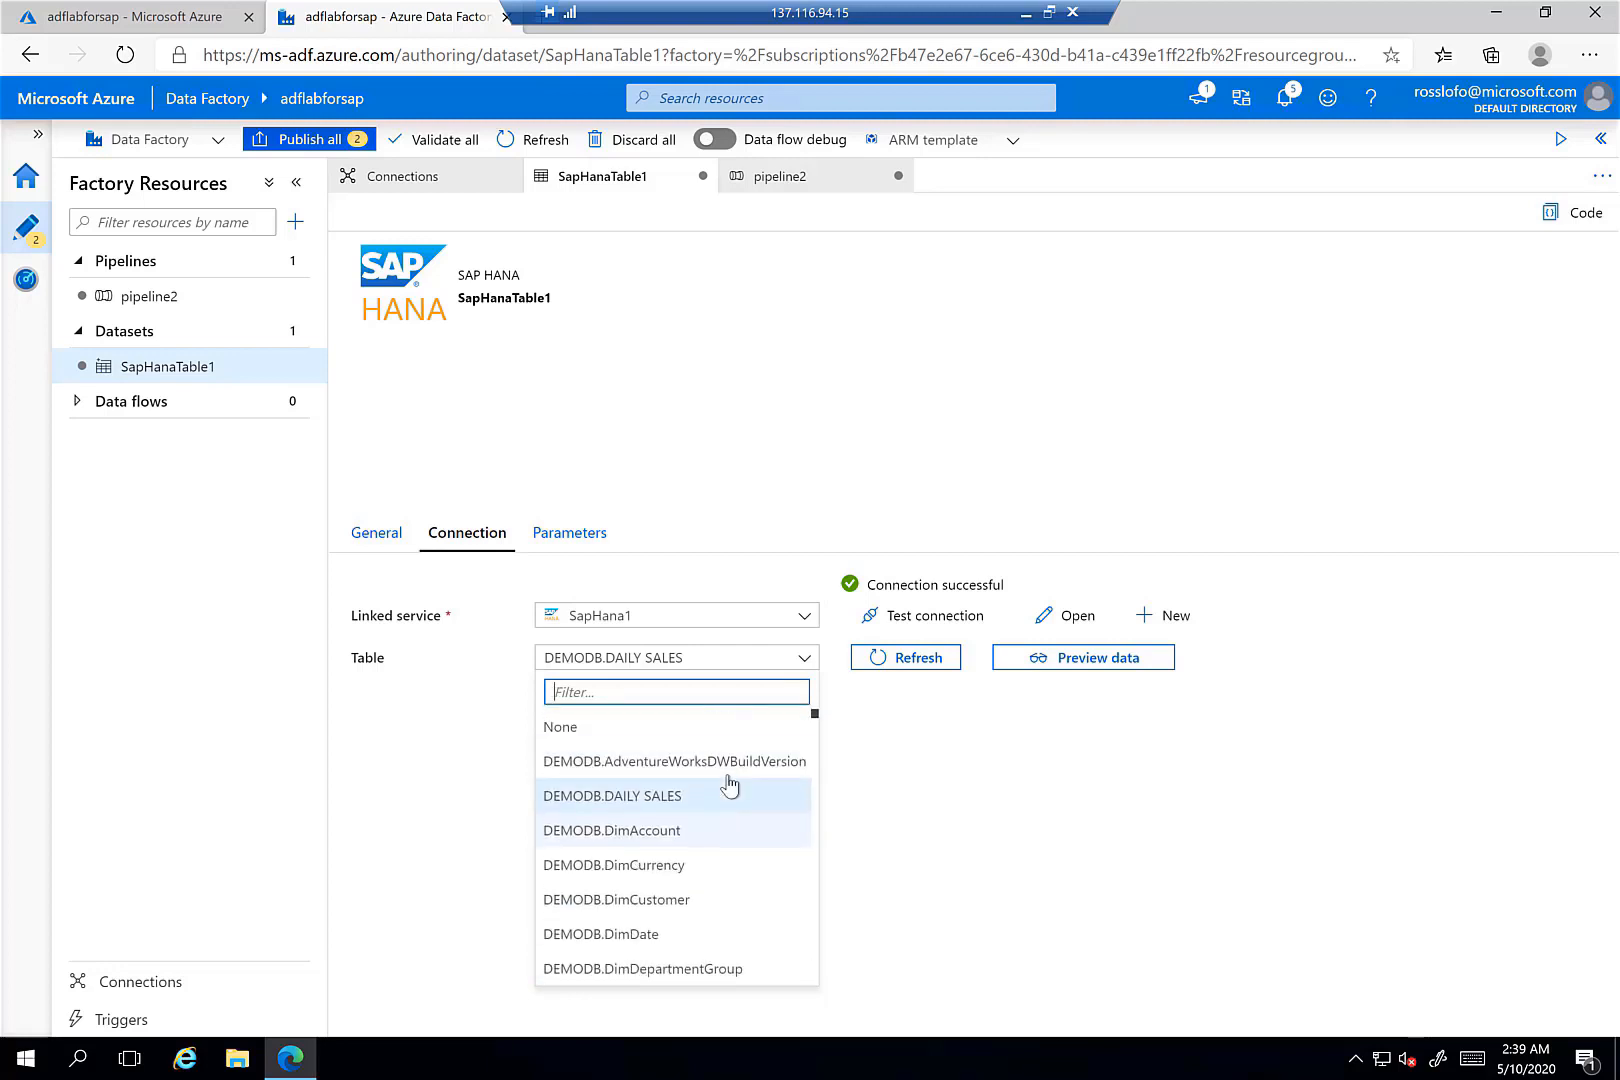
click(675, 809)
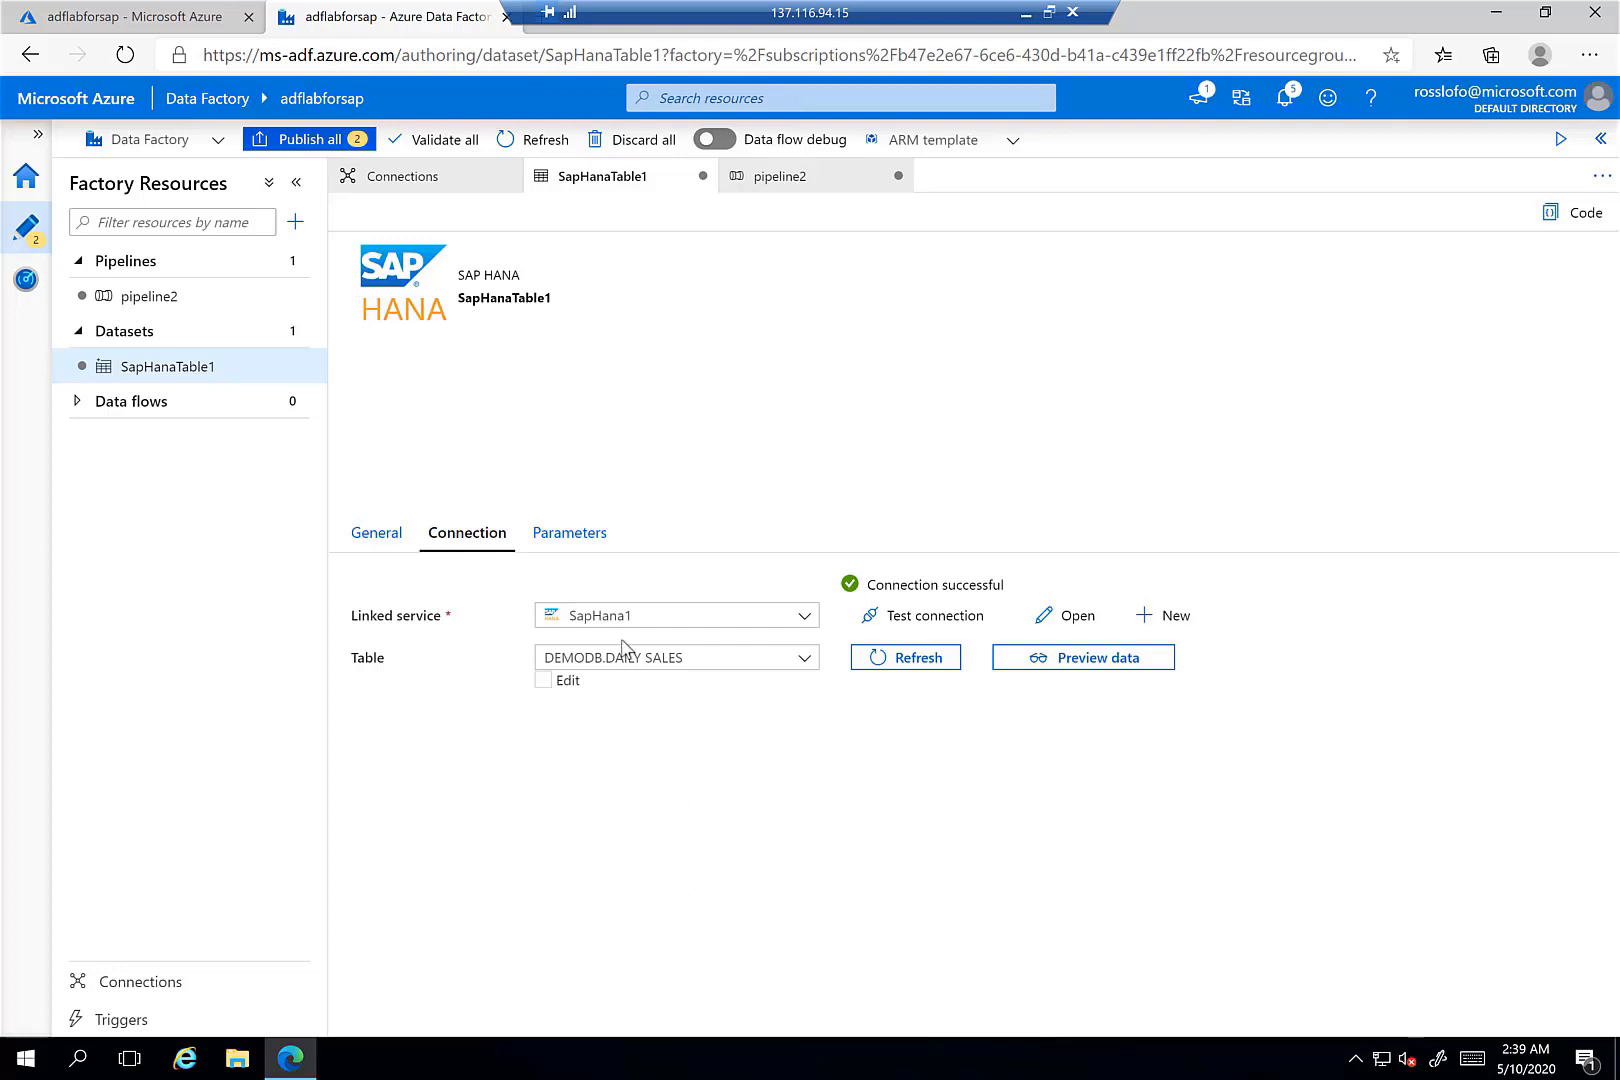
click(585, 540)
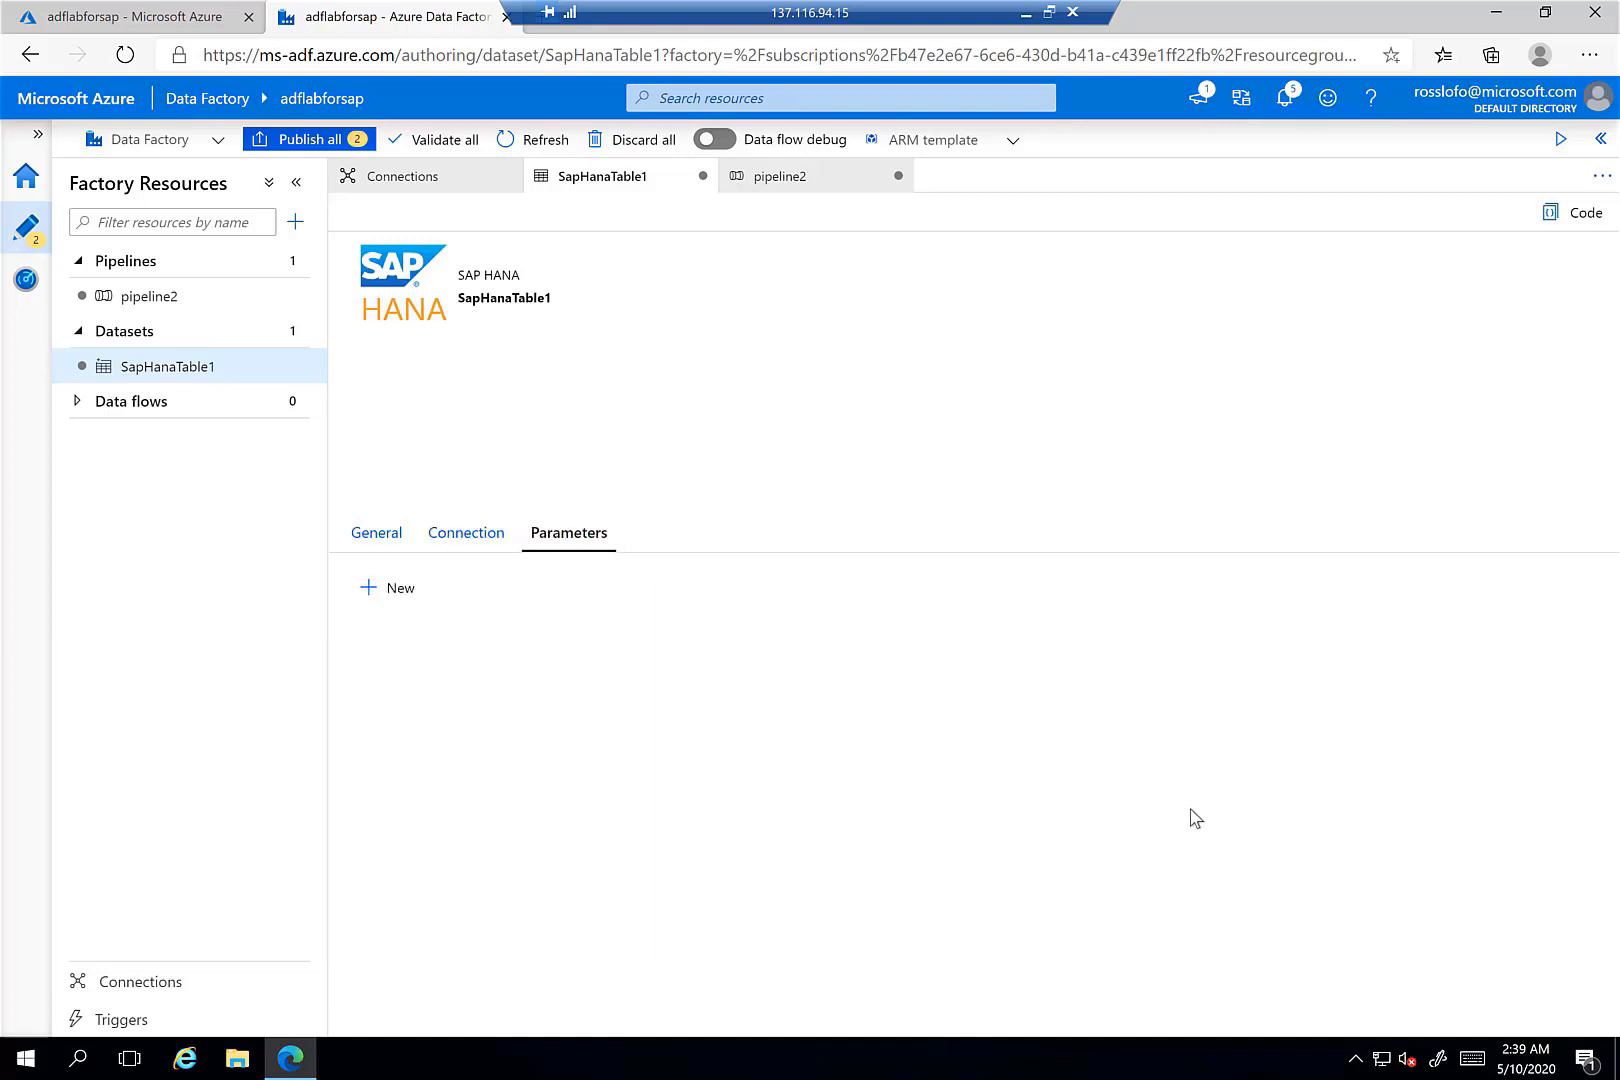
click(377, 536)
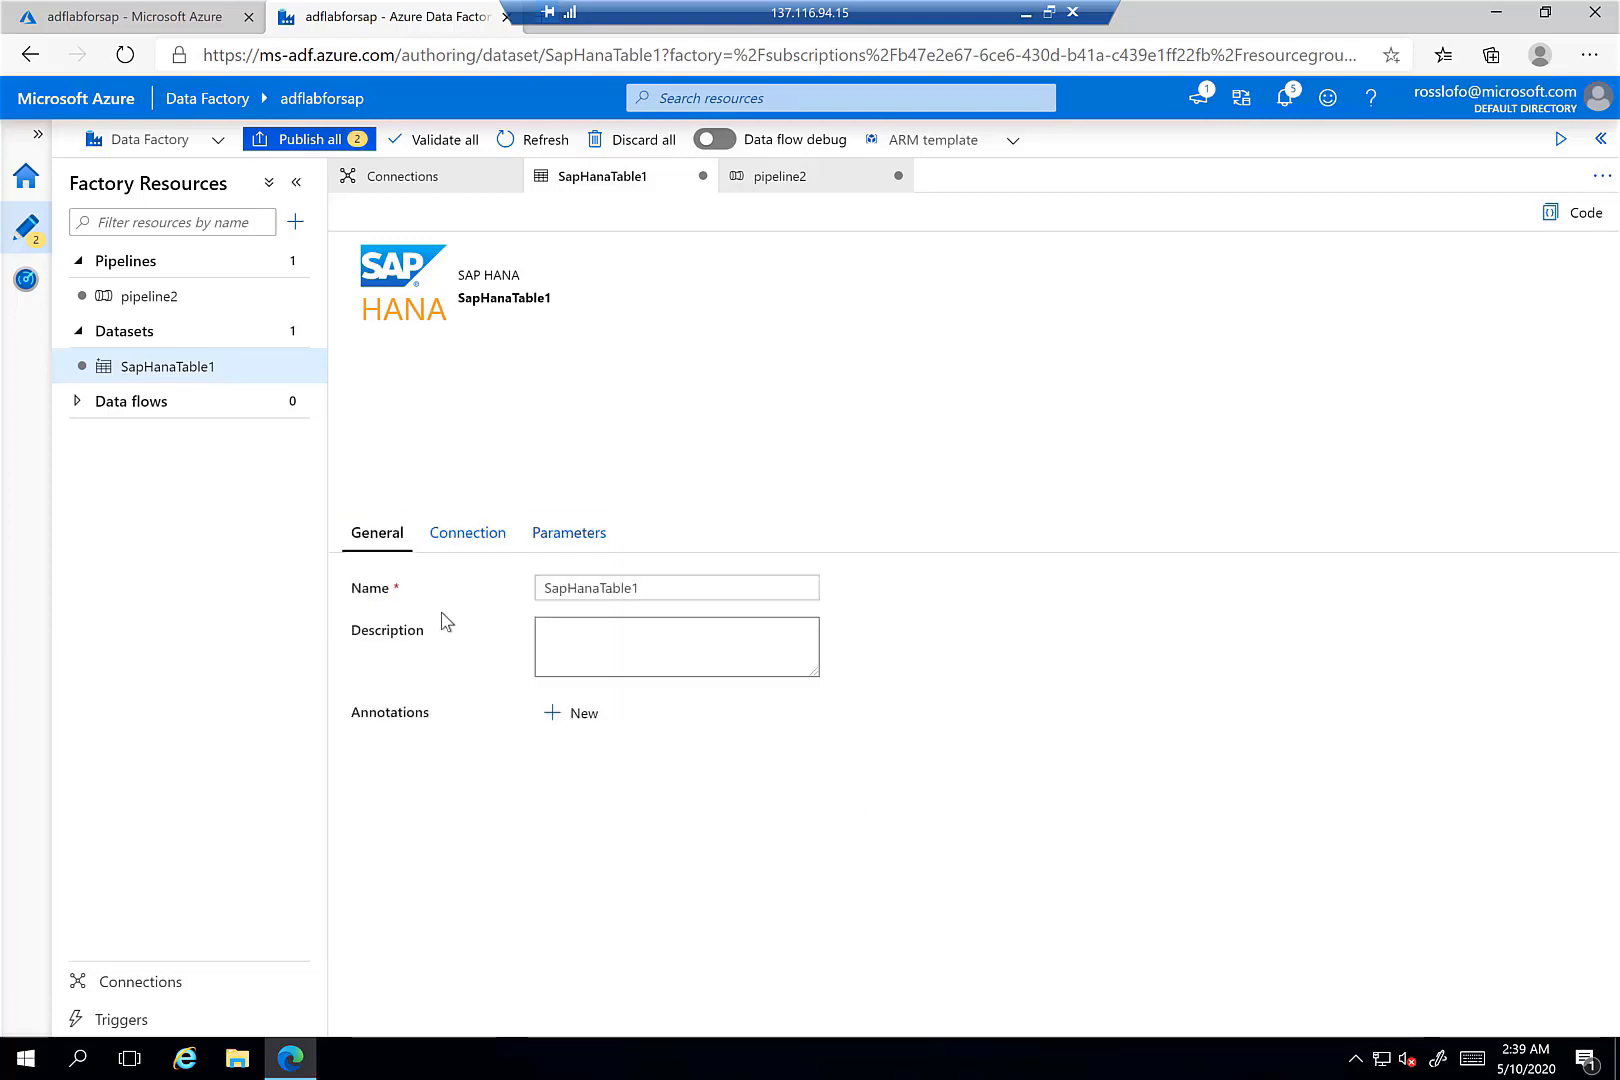
- On pipeline2, preview the saphanatoazureblog source's DAILY SALES rows, then close the preview
click(179, 302)
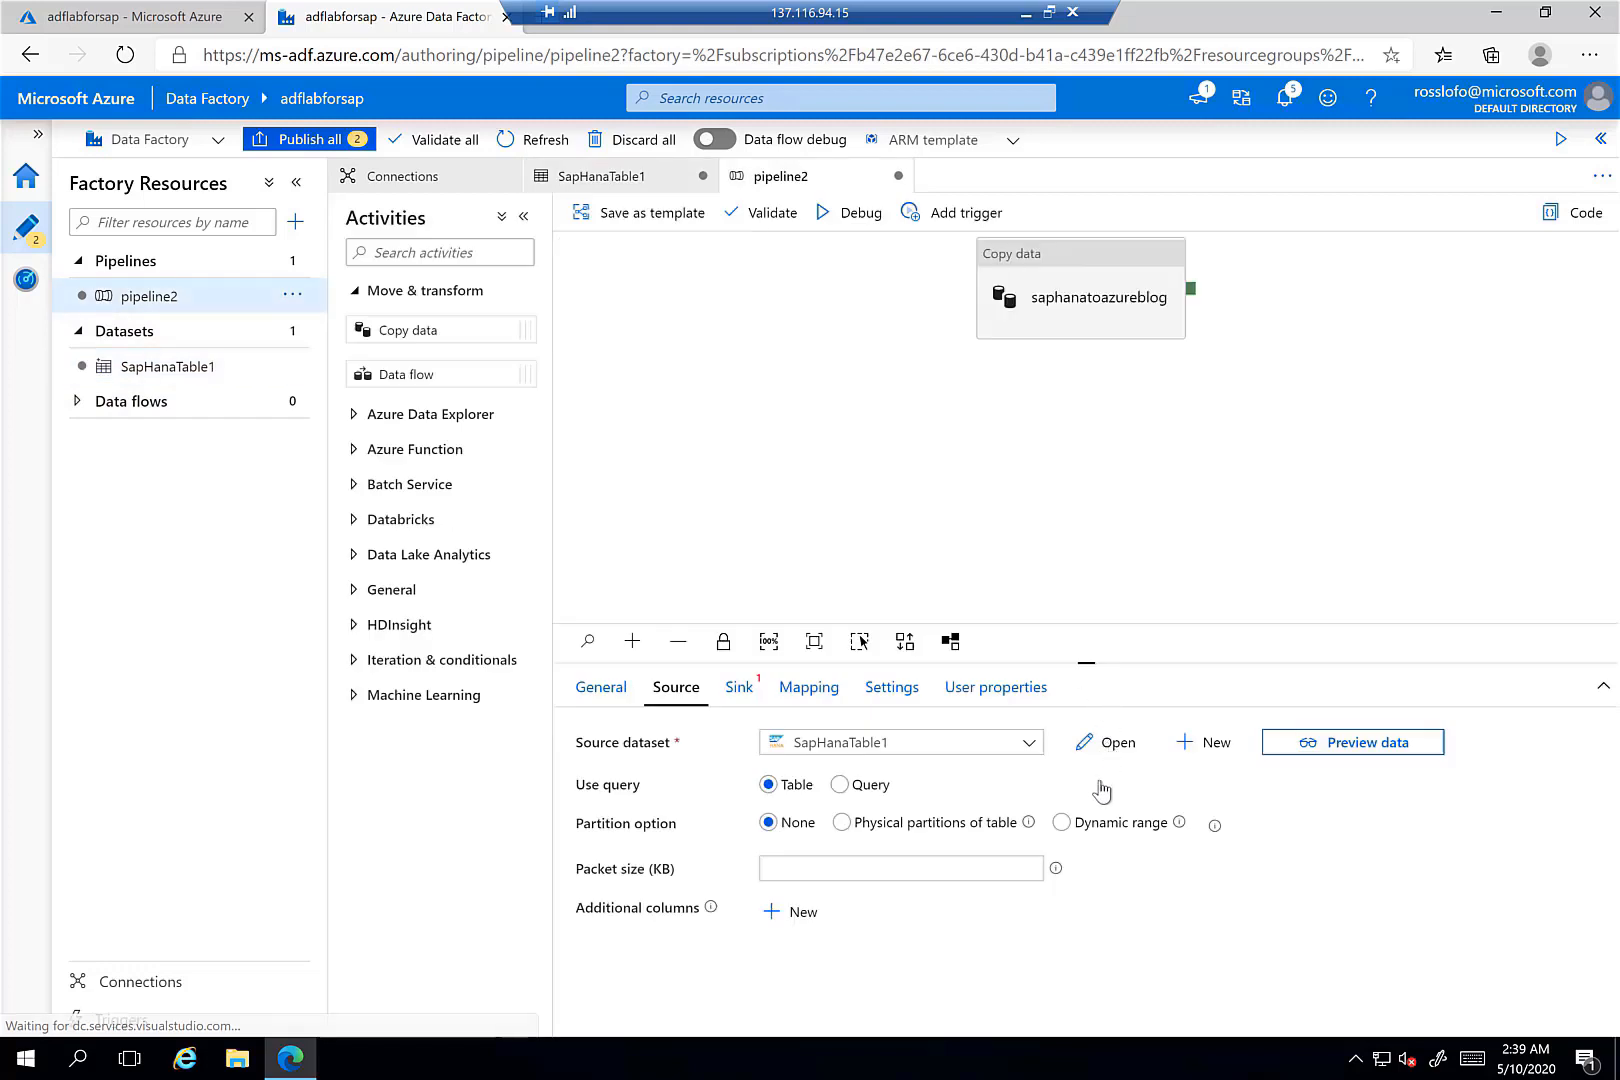
click(1052, 262)
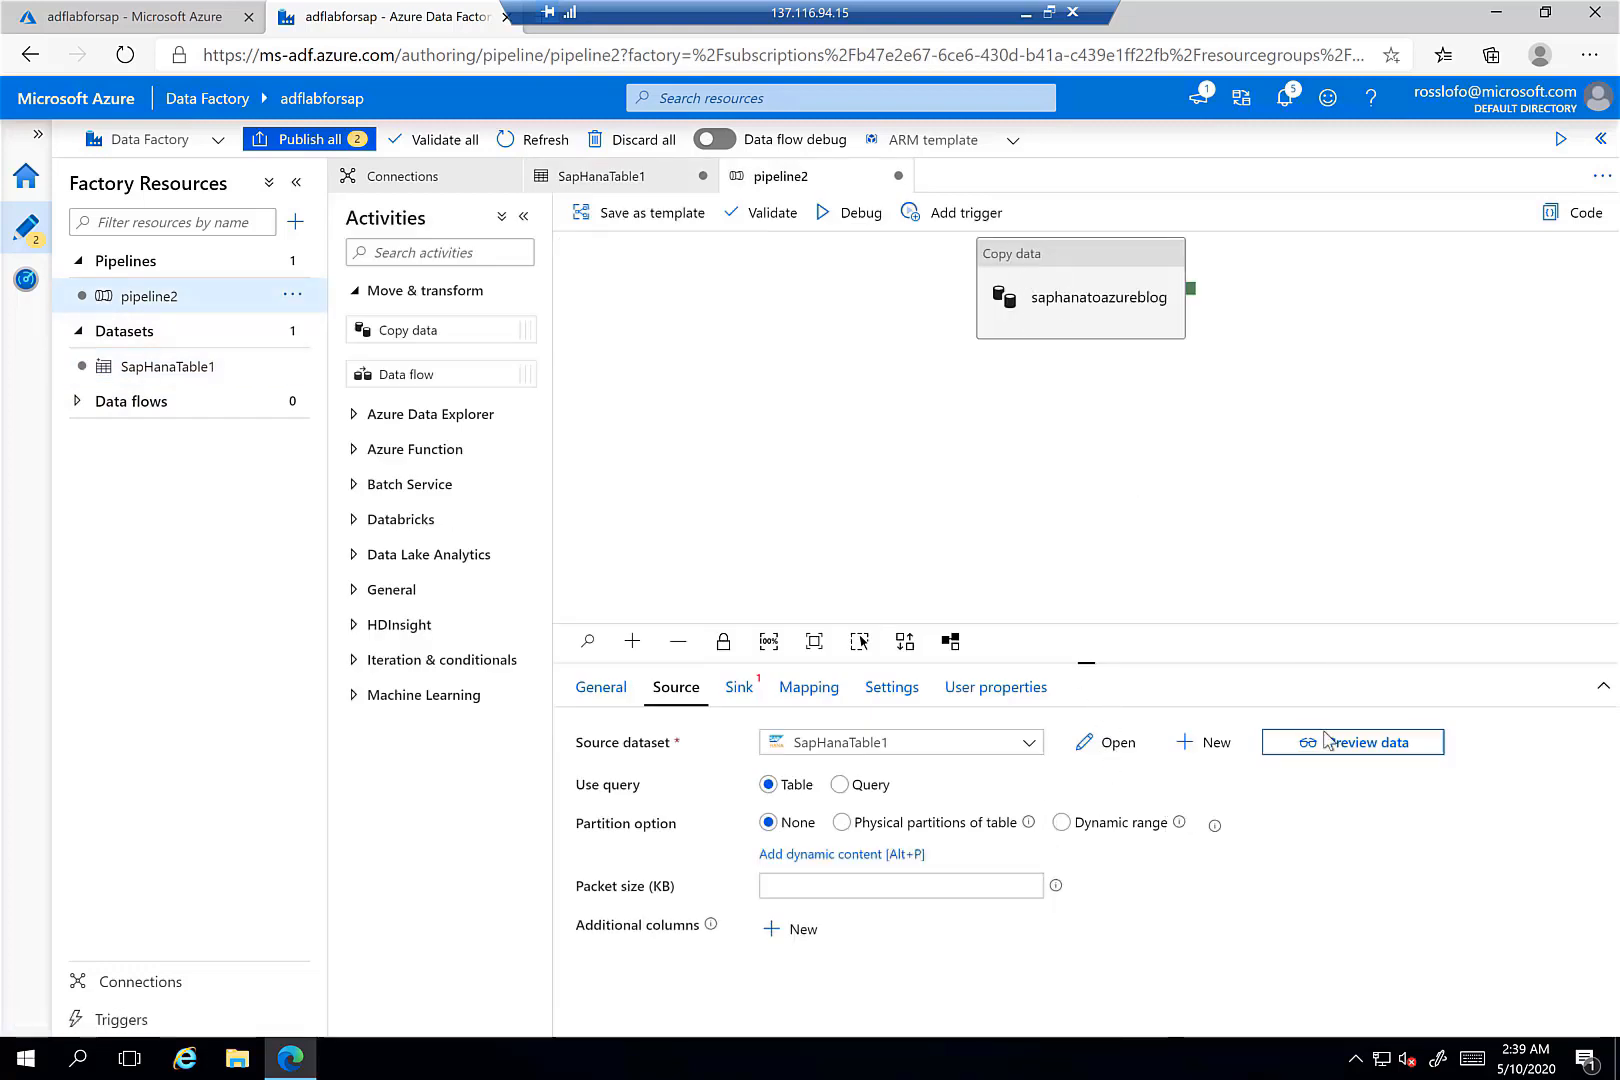
click(1325, 742)
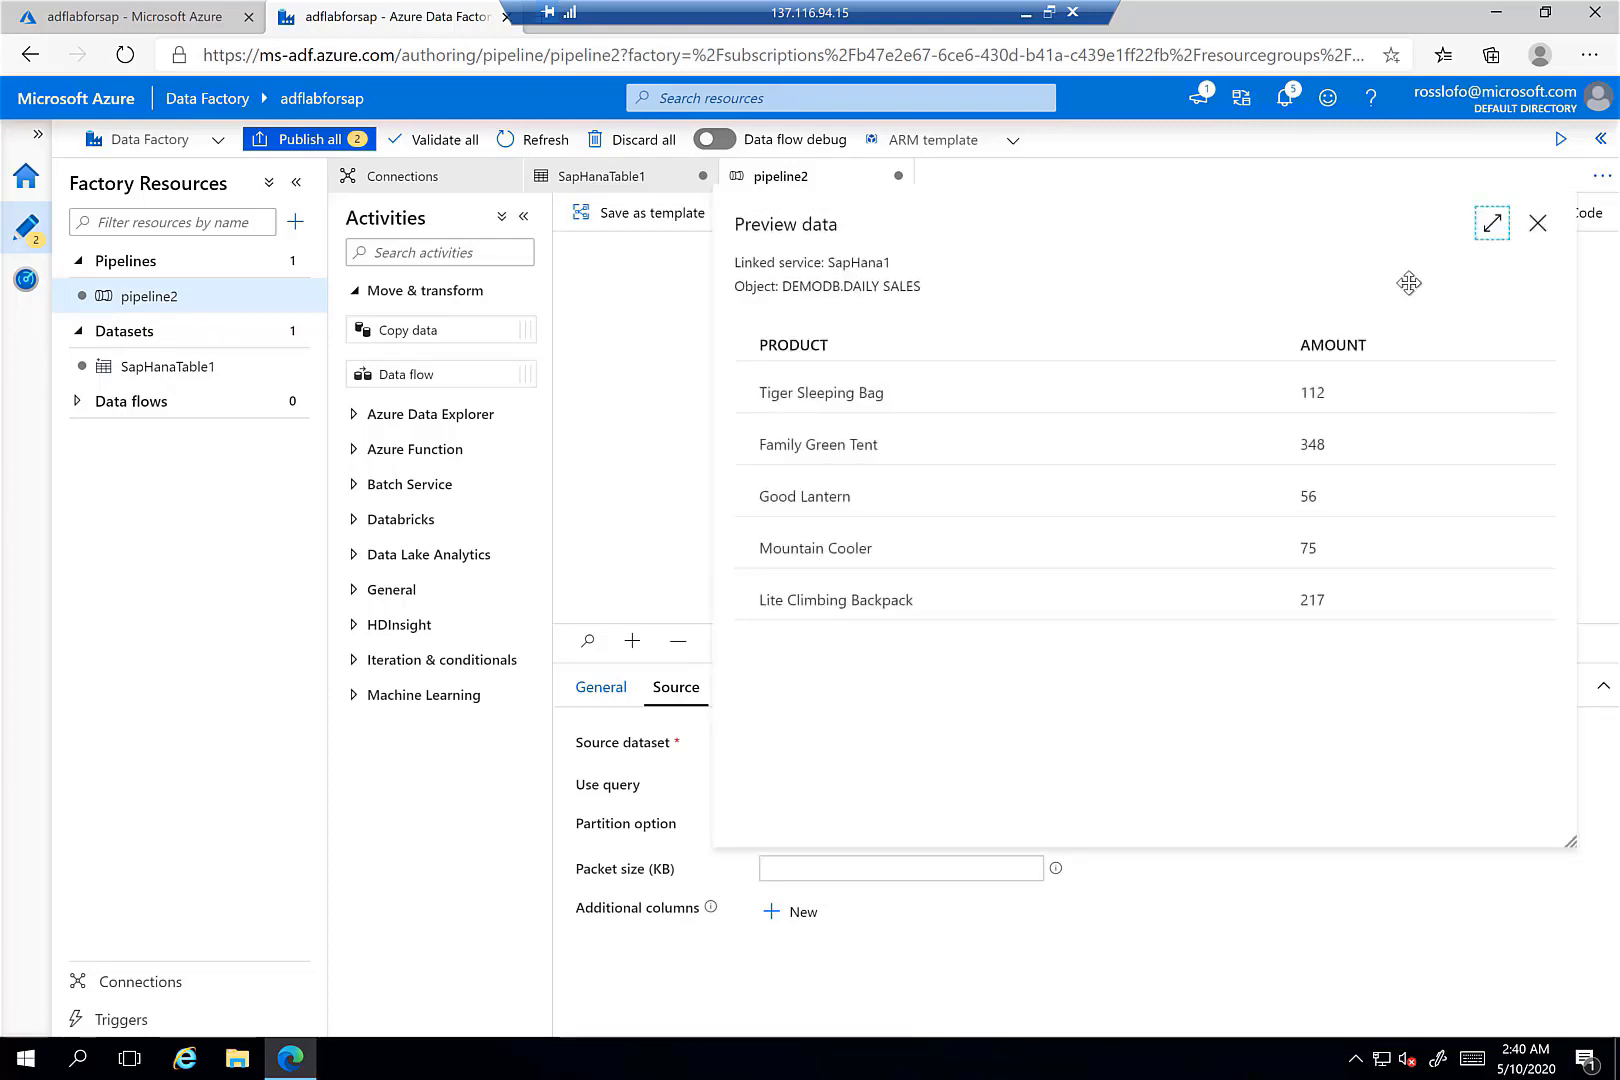
click(1538, 227)
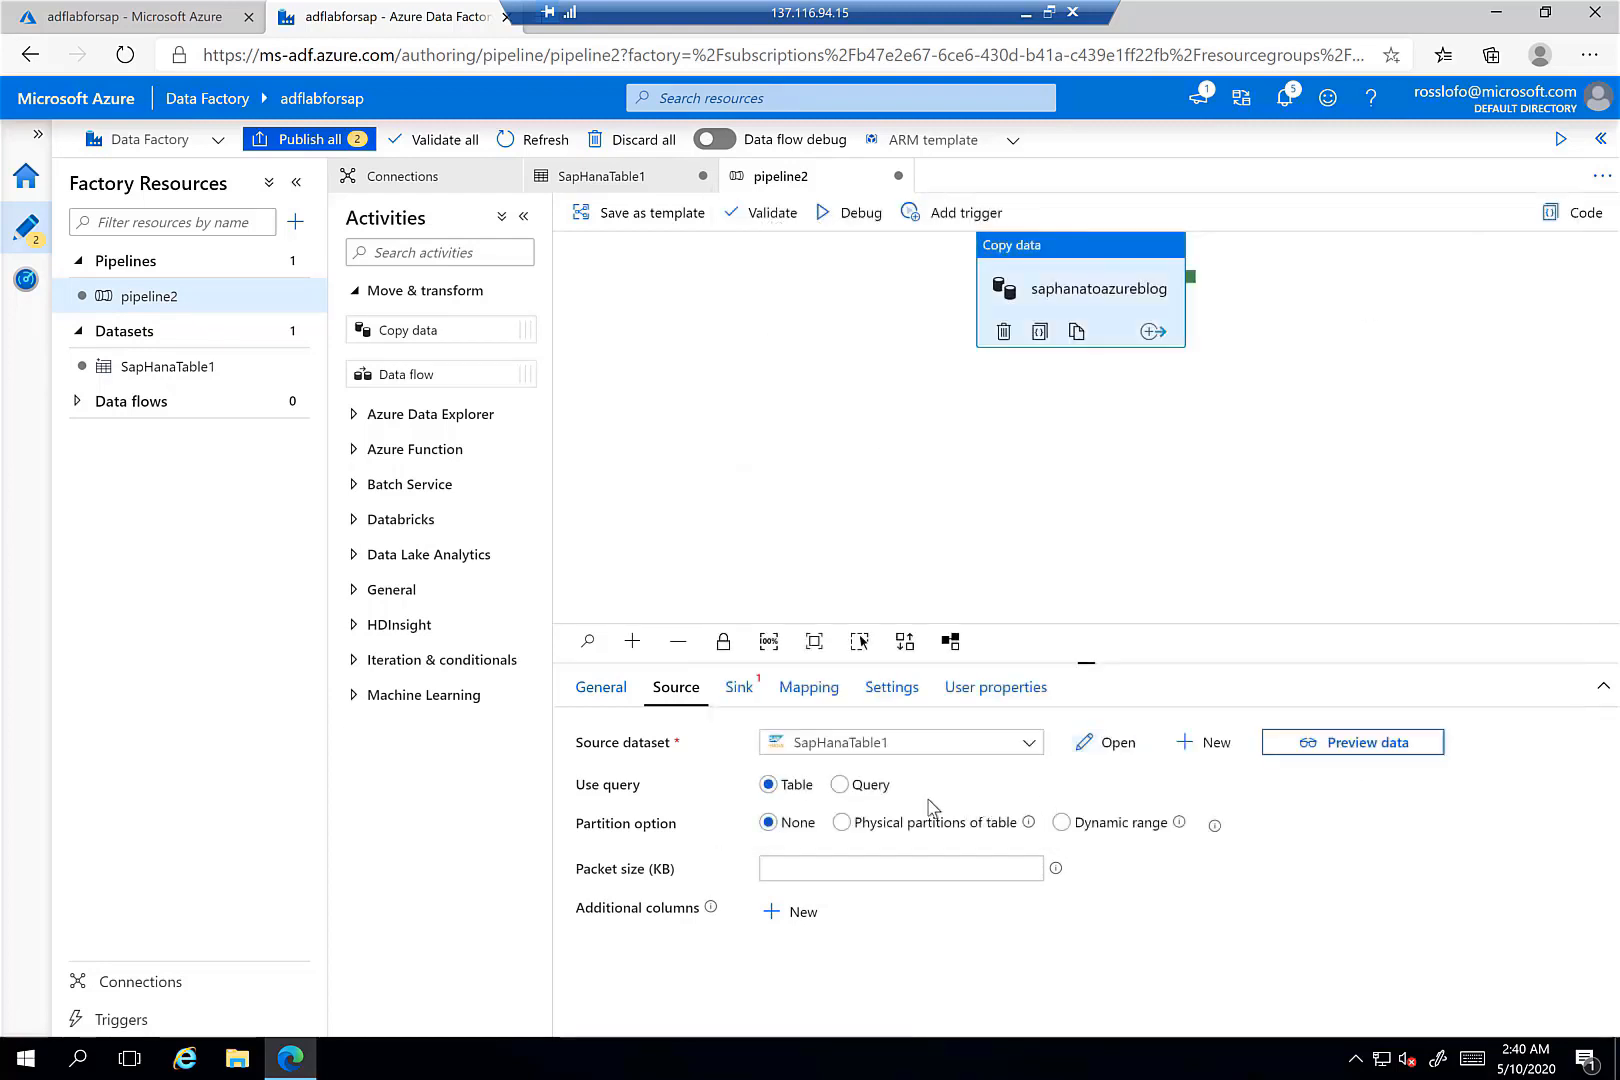
- Create a new Azure Blob Storage DelimitedText dataset as the copy activity's sink
click(740, 688)
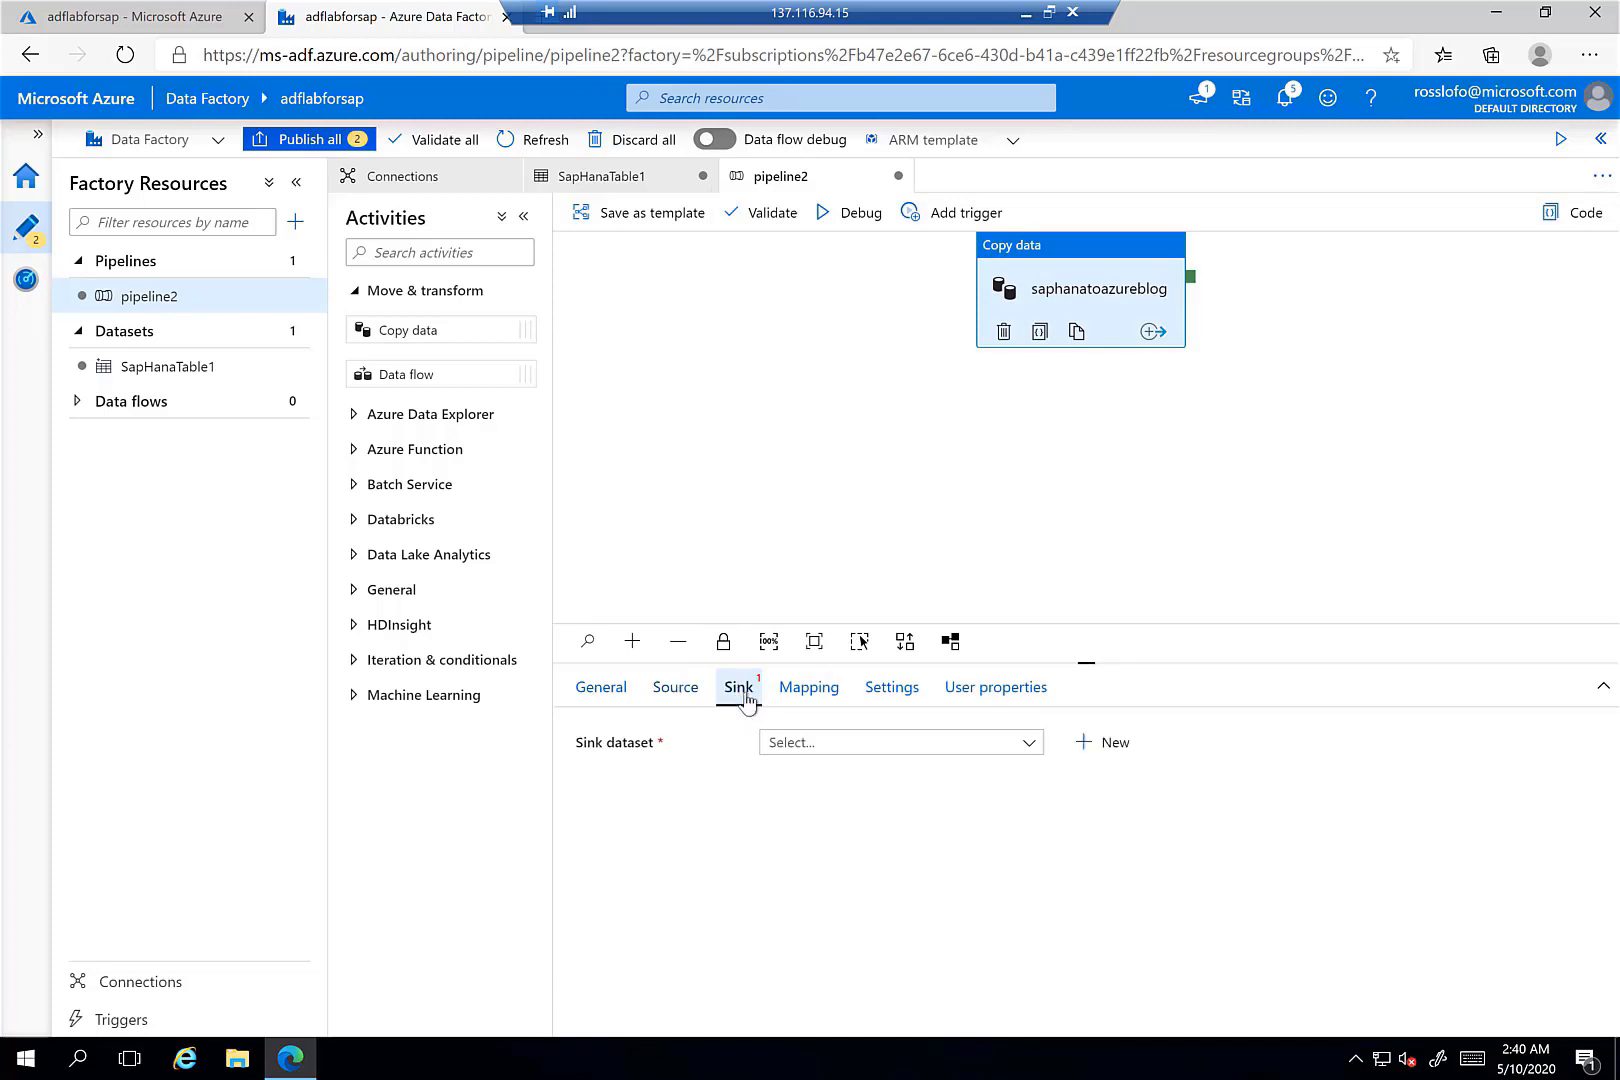
click(1086, 745)
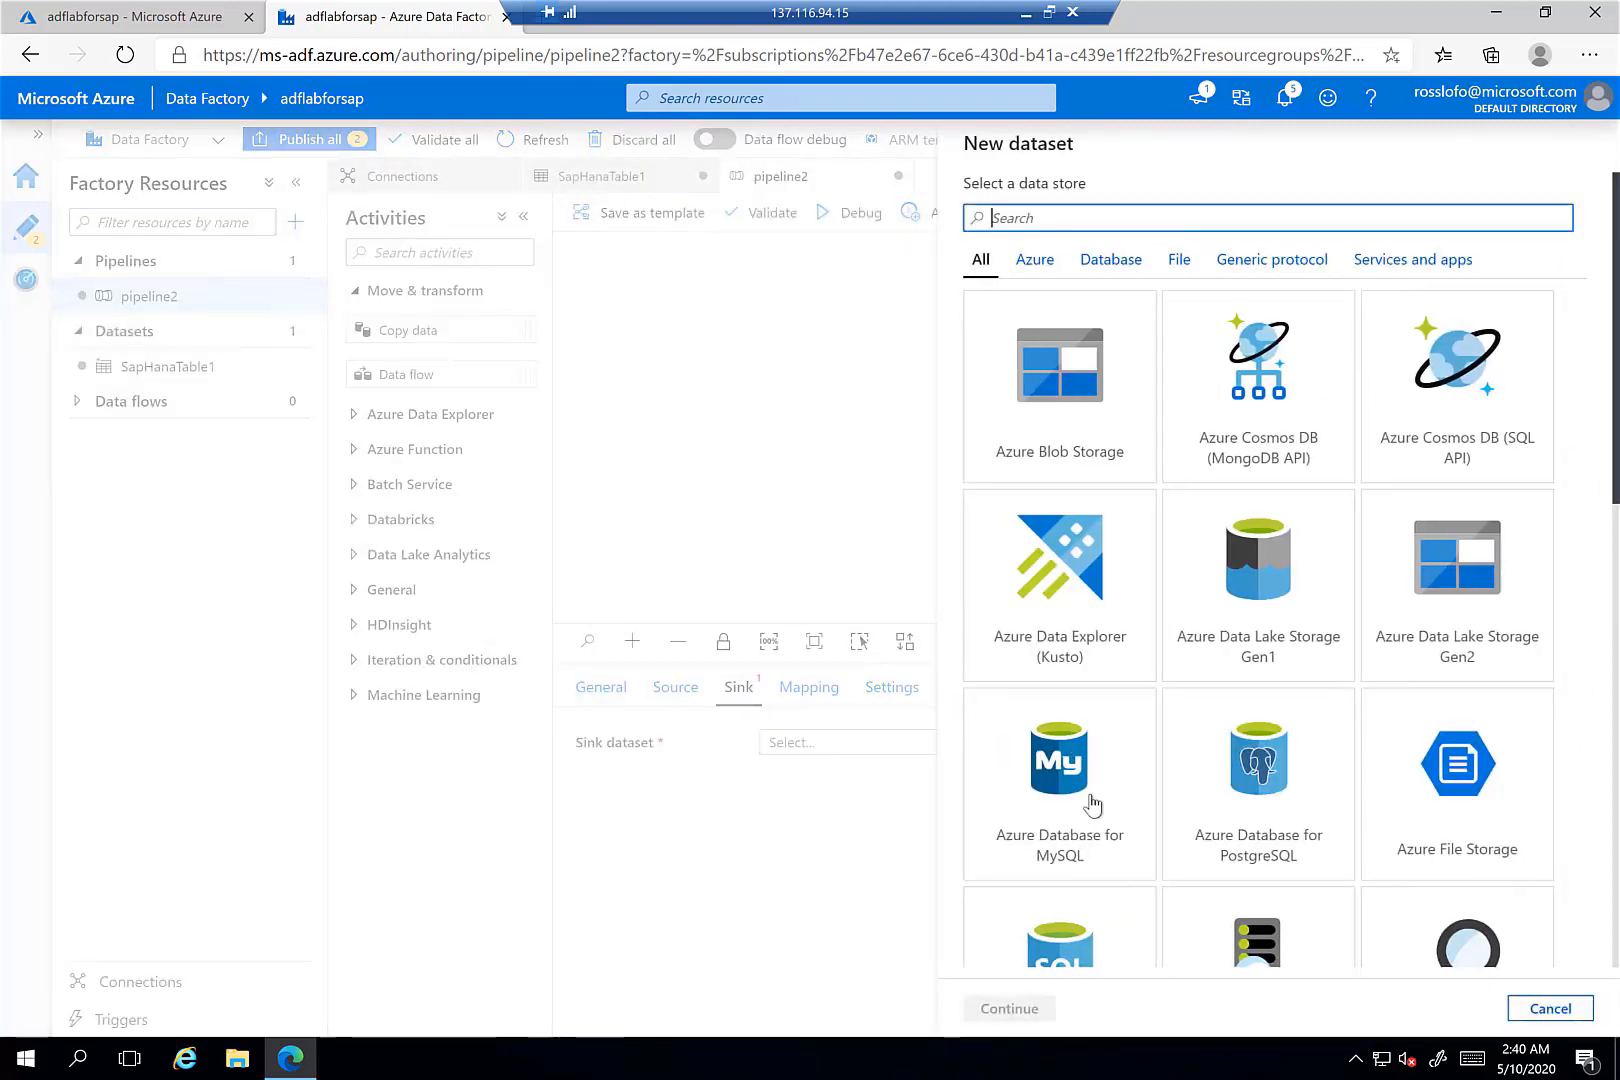
click(1082, 389)
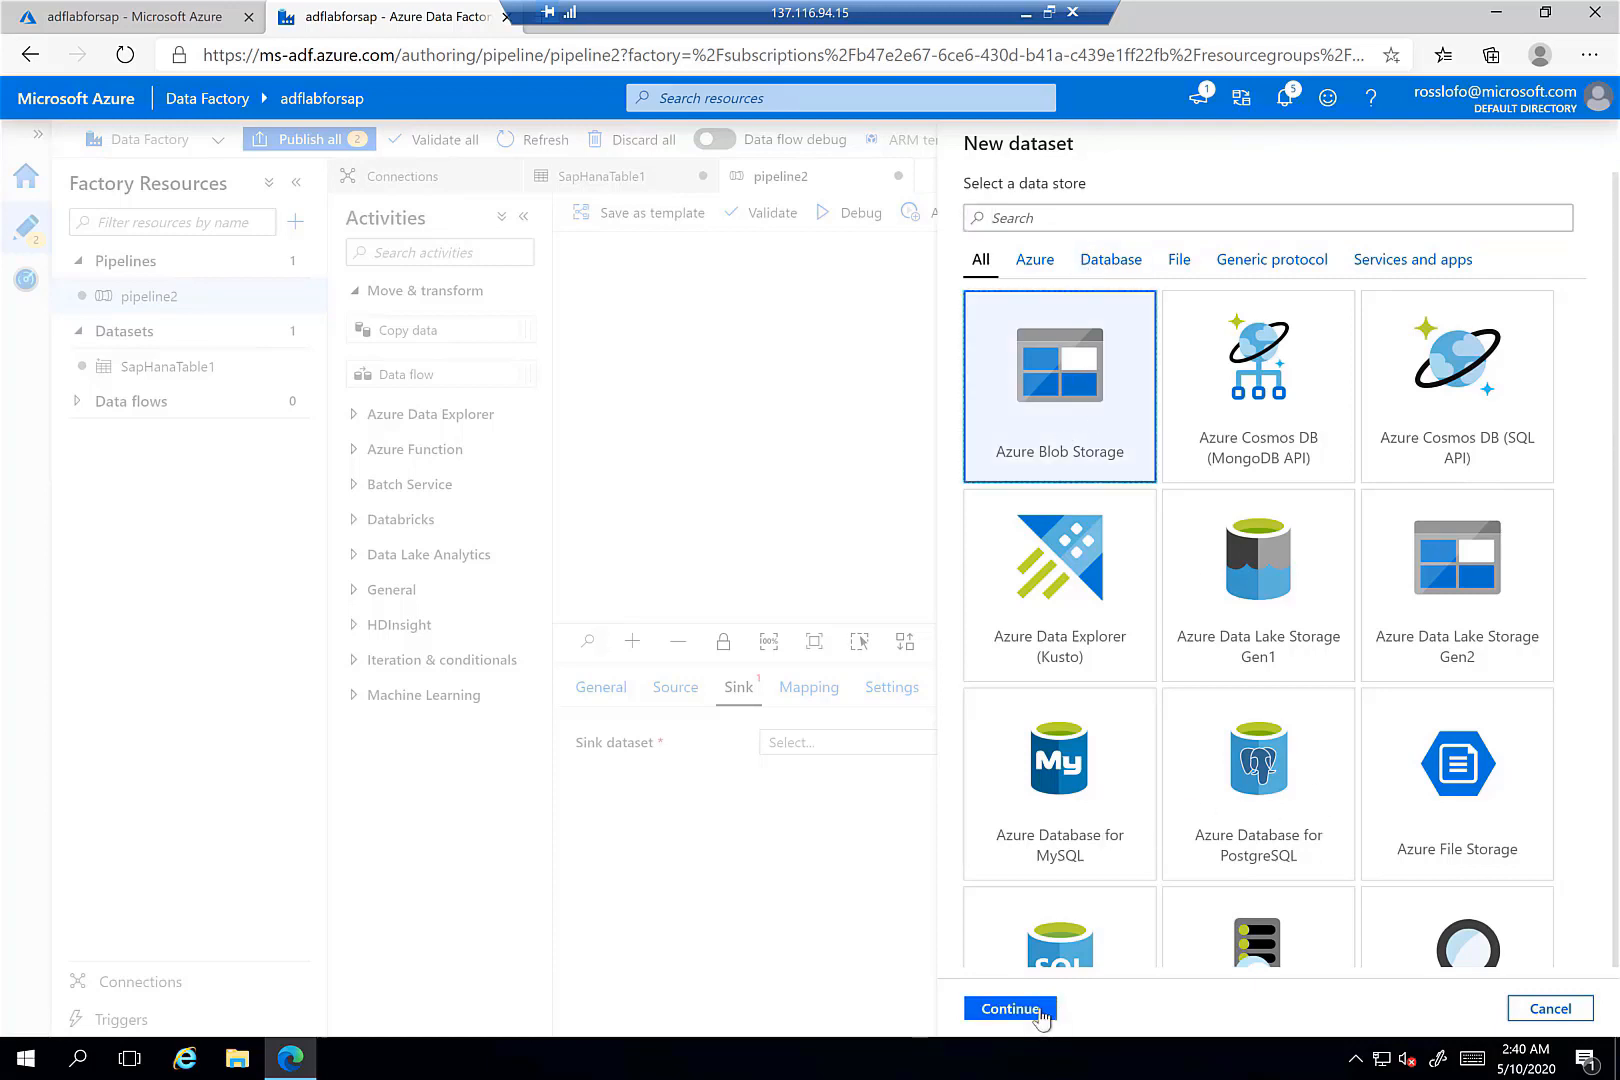
click(1036, 1010)
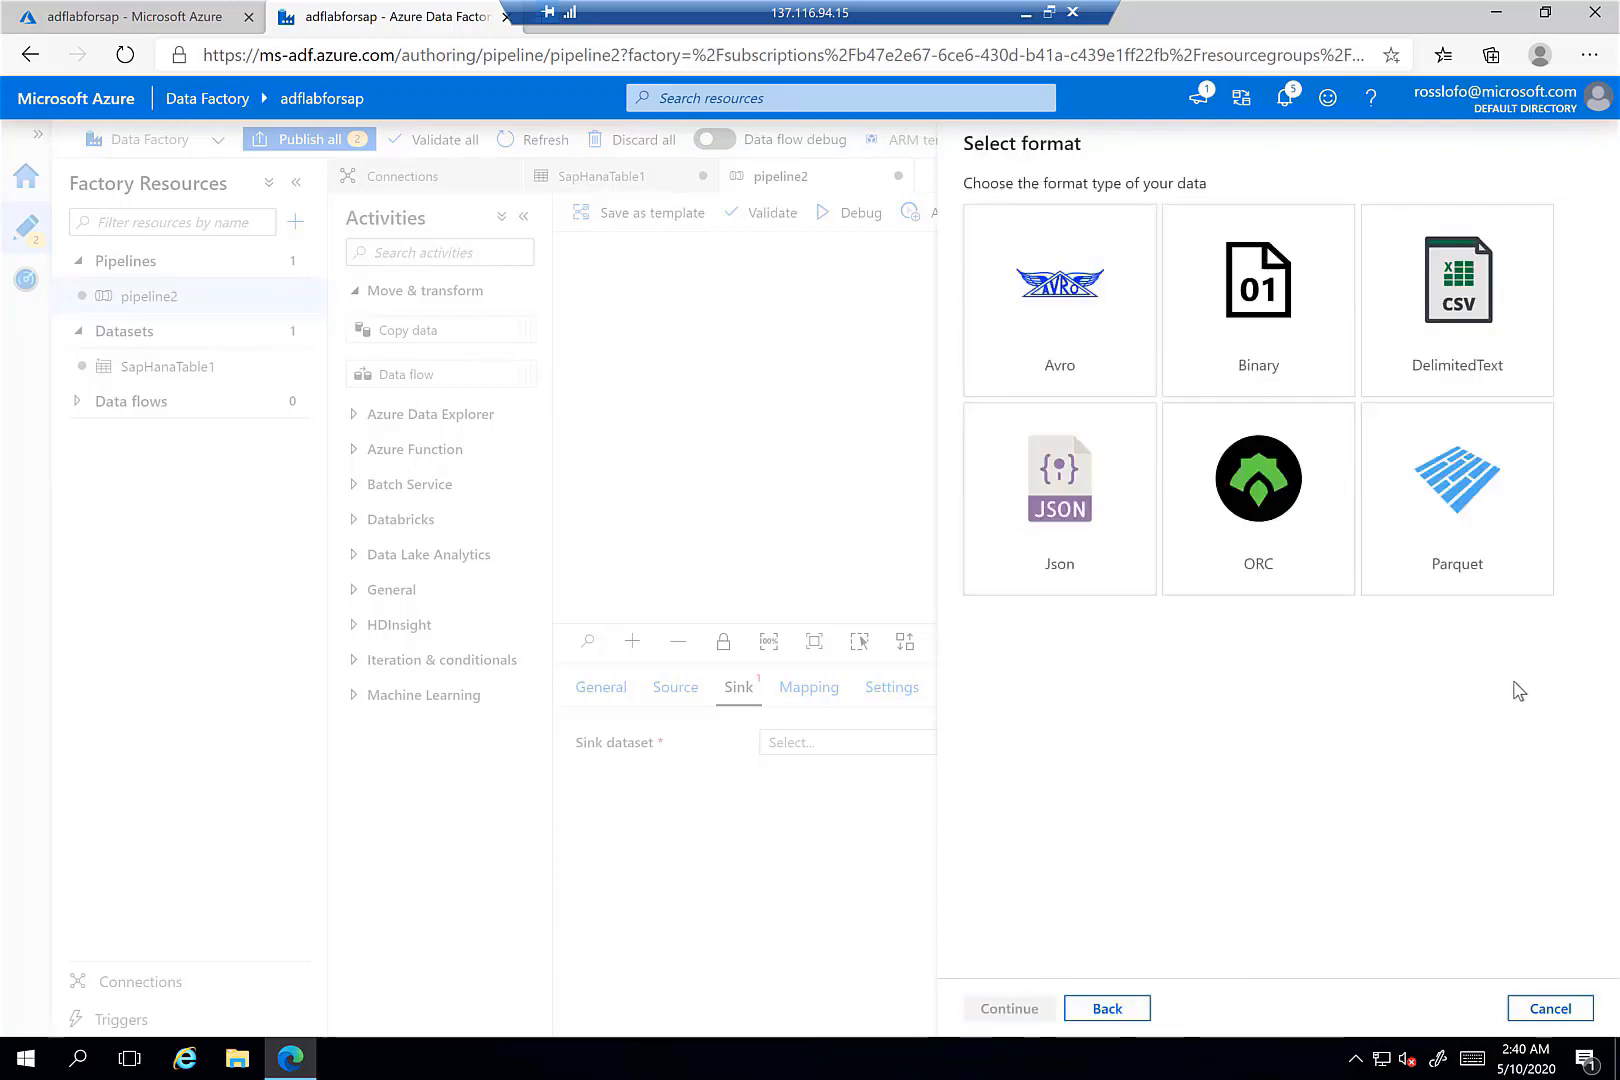
click(1454, 336)
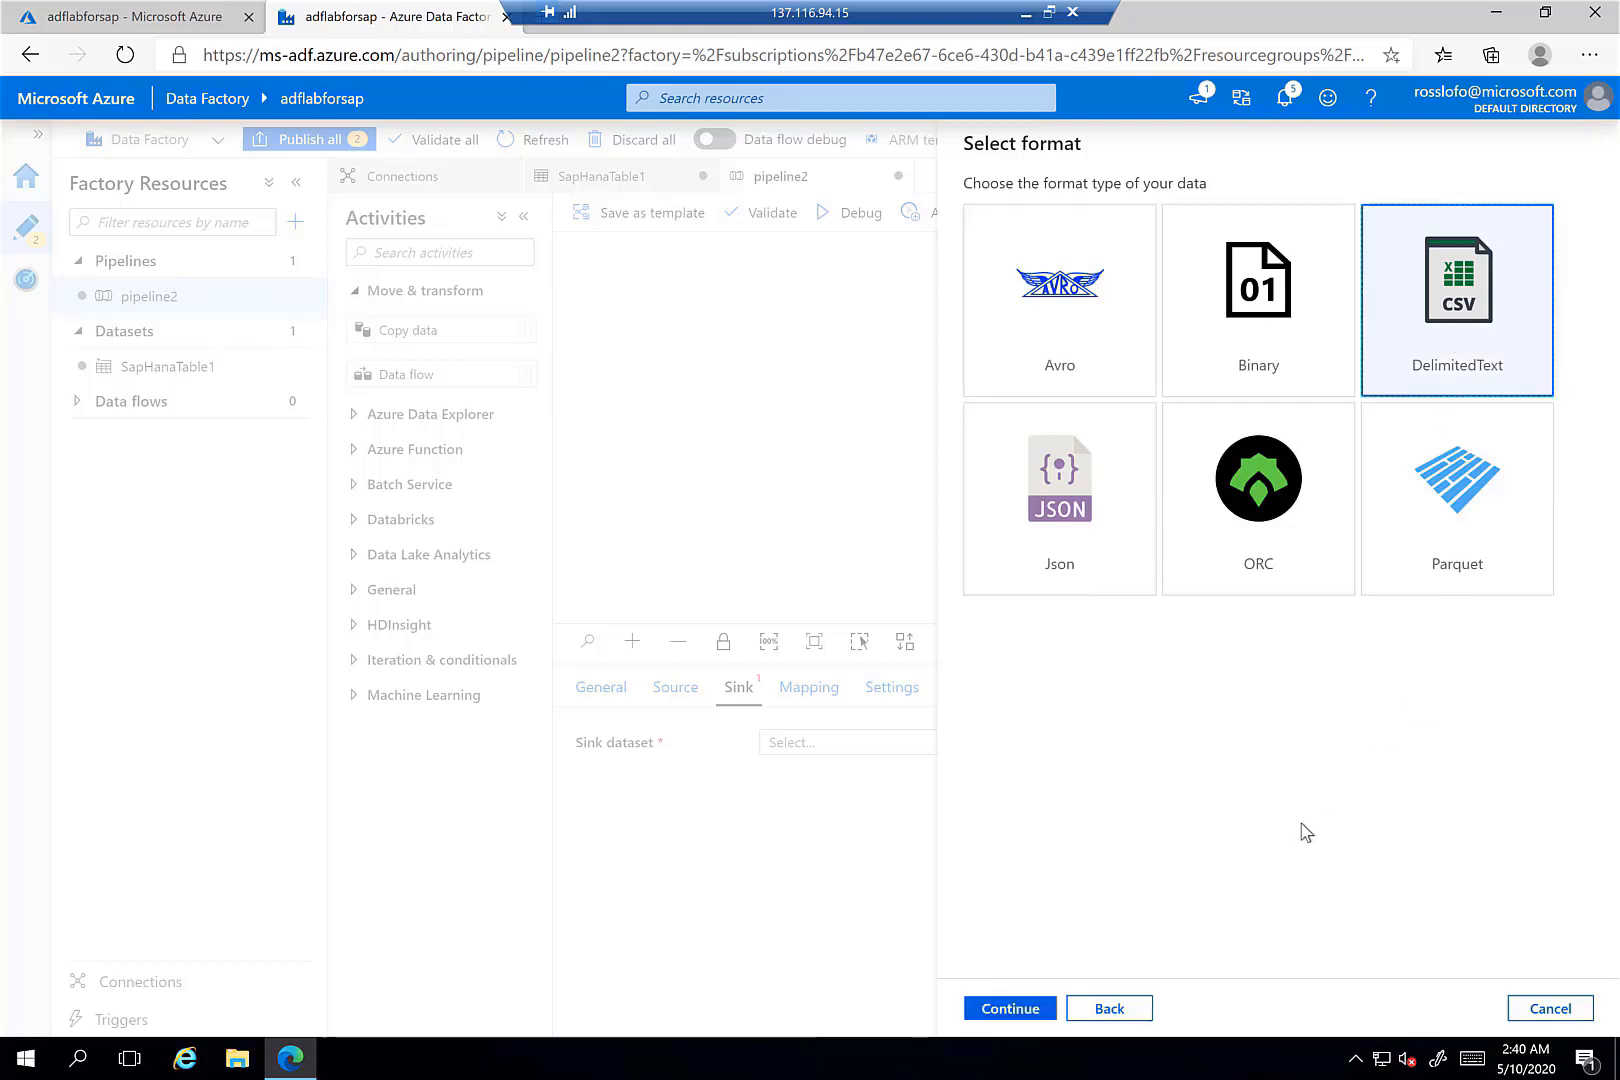
click(1018, 1010)
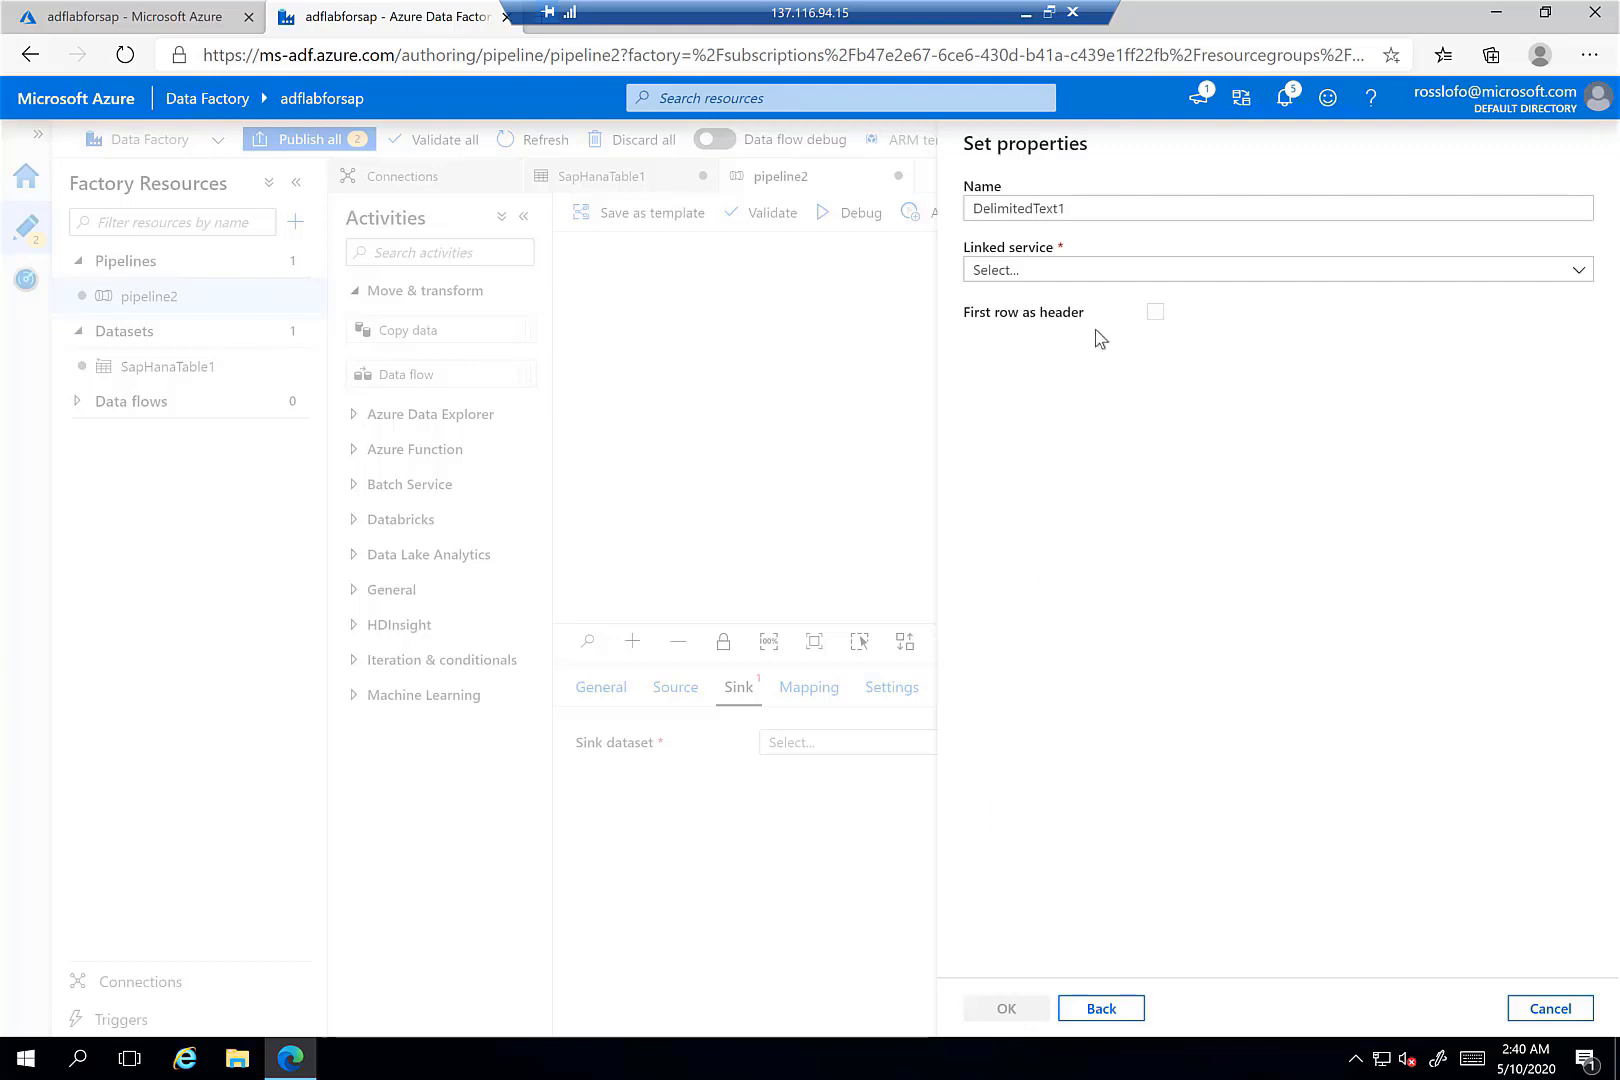
- Name the sink dataset sapdailysales
drag(1068, 208, 950, 217)
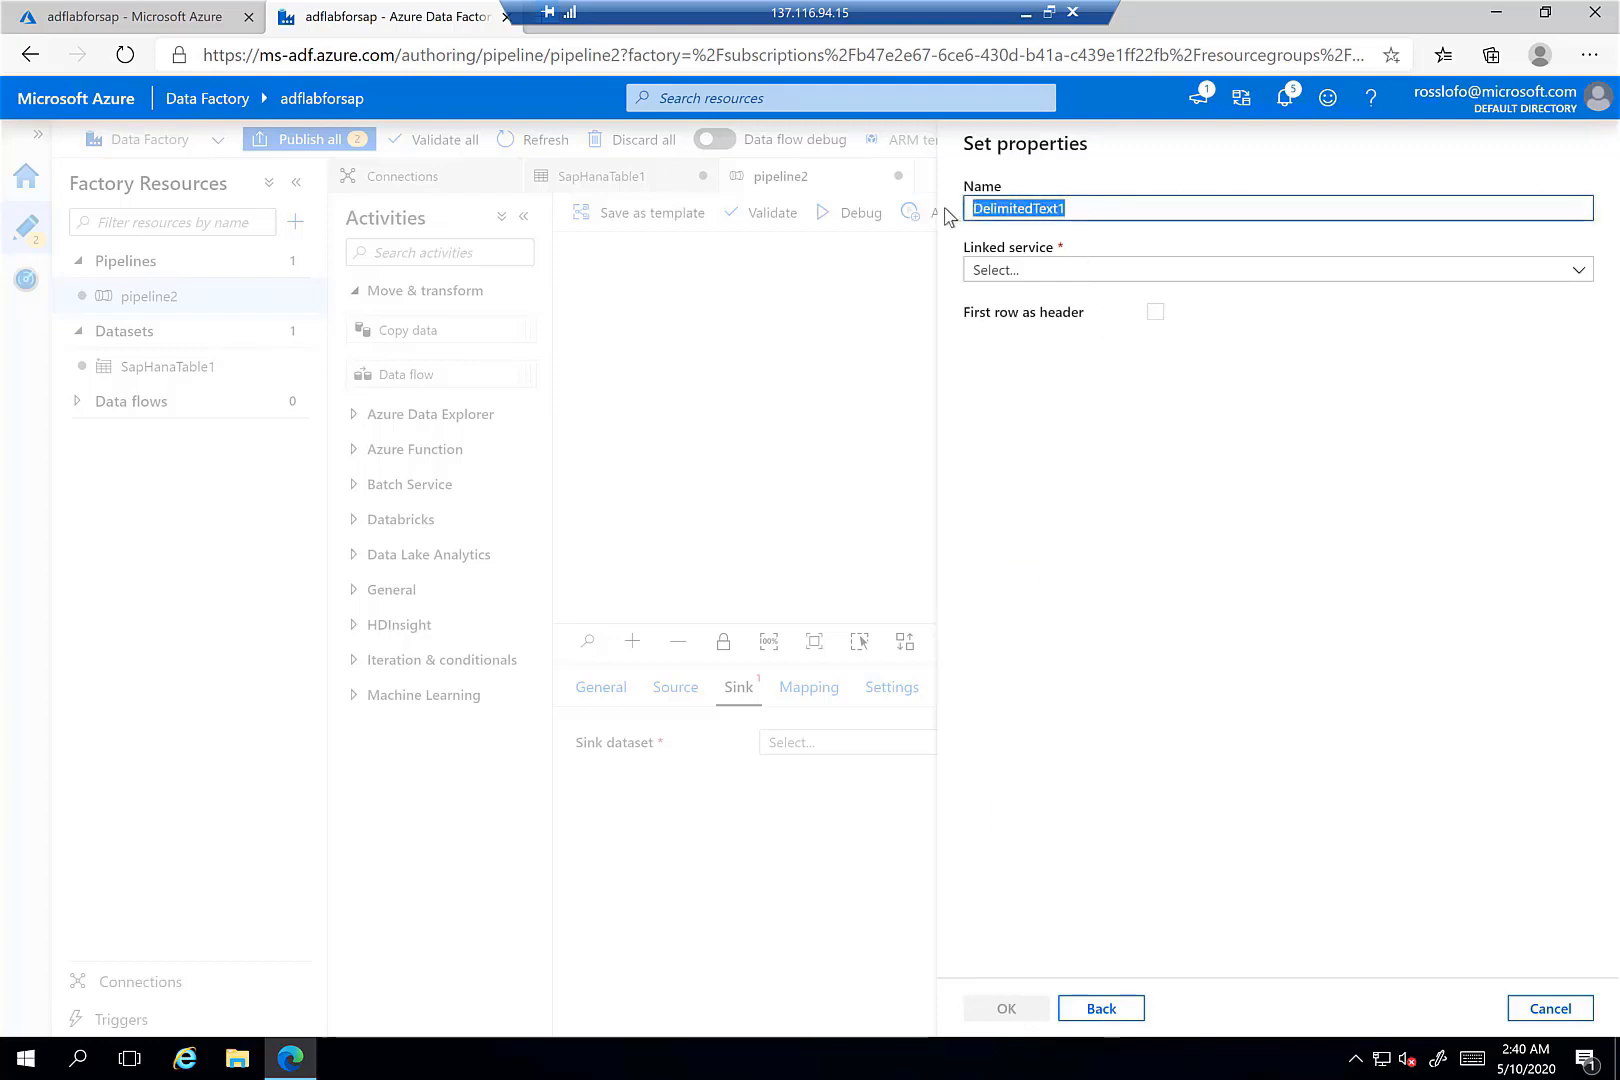
text(a)
key(BackSpace)
text(sap)
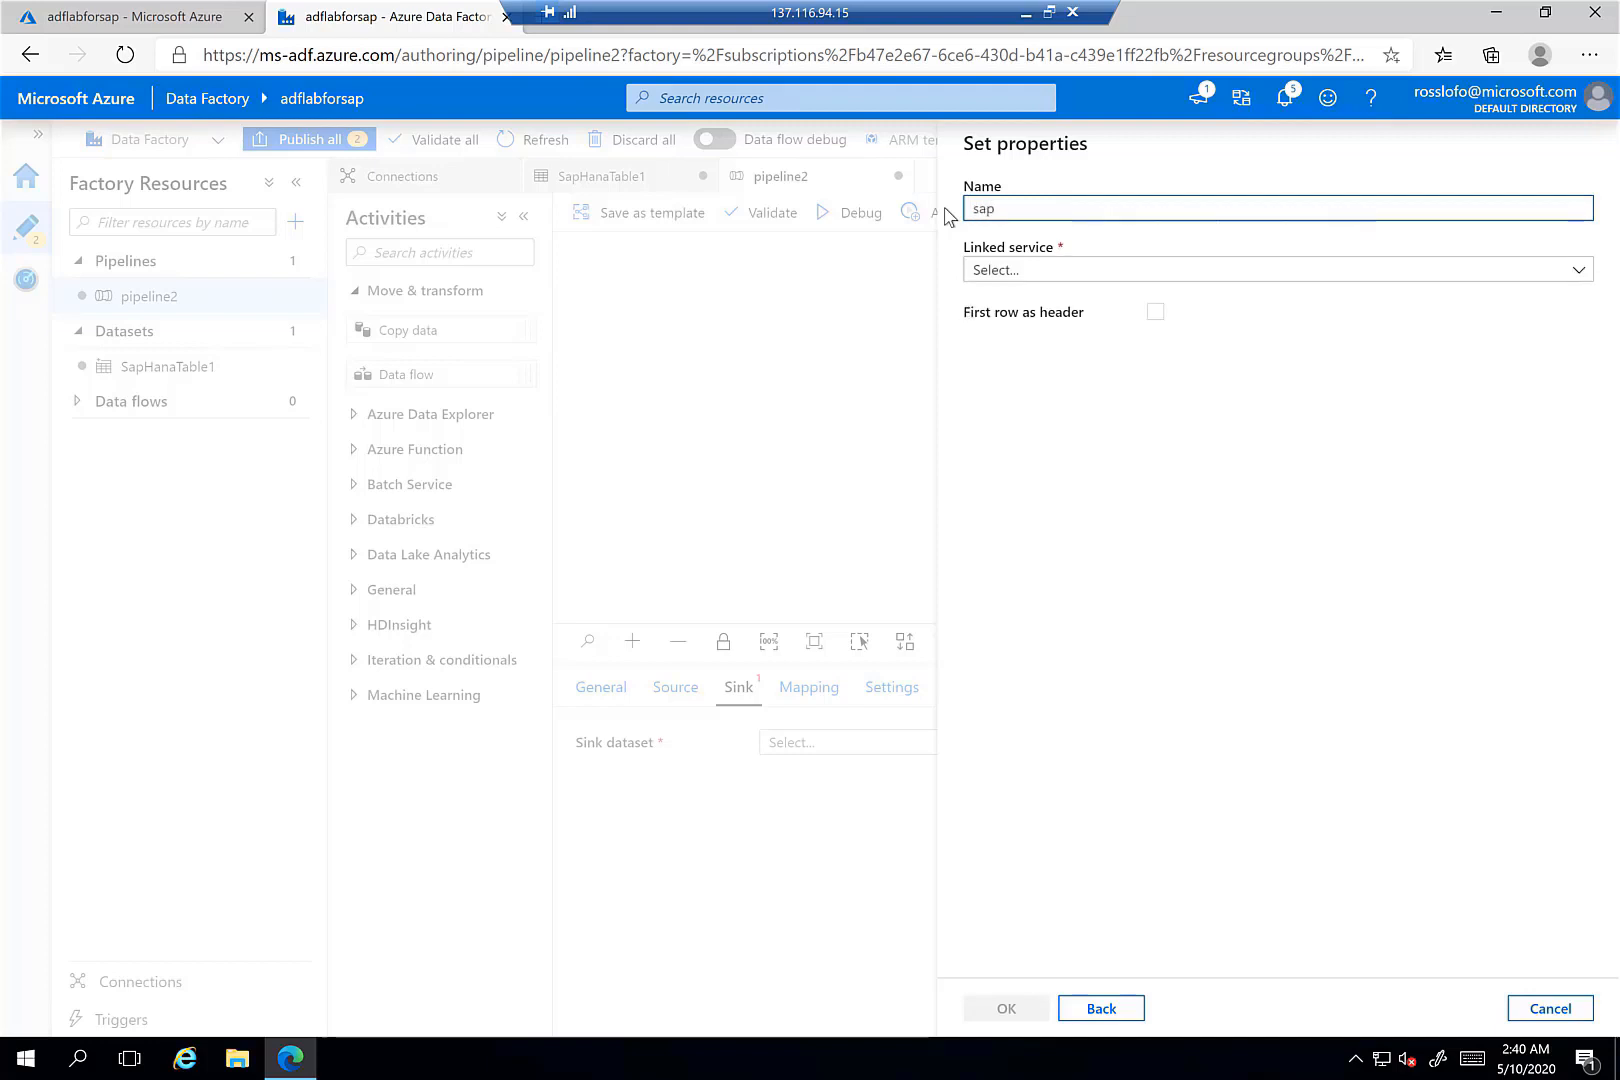
text(sales)
click(1078, 270)
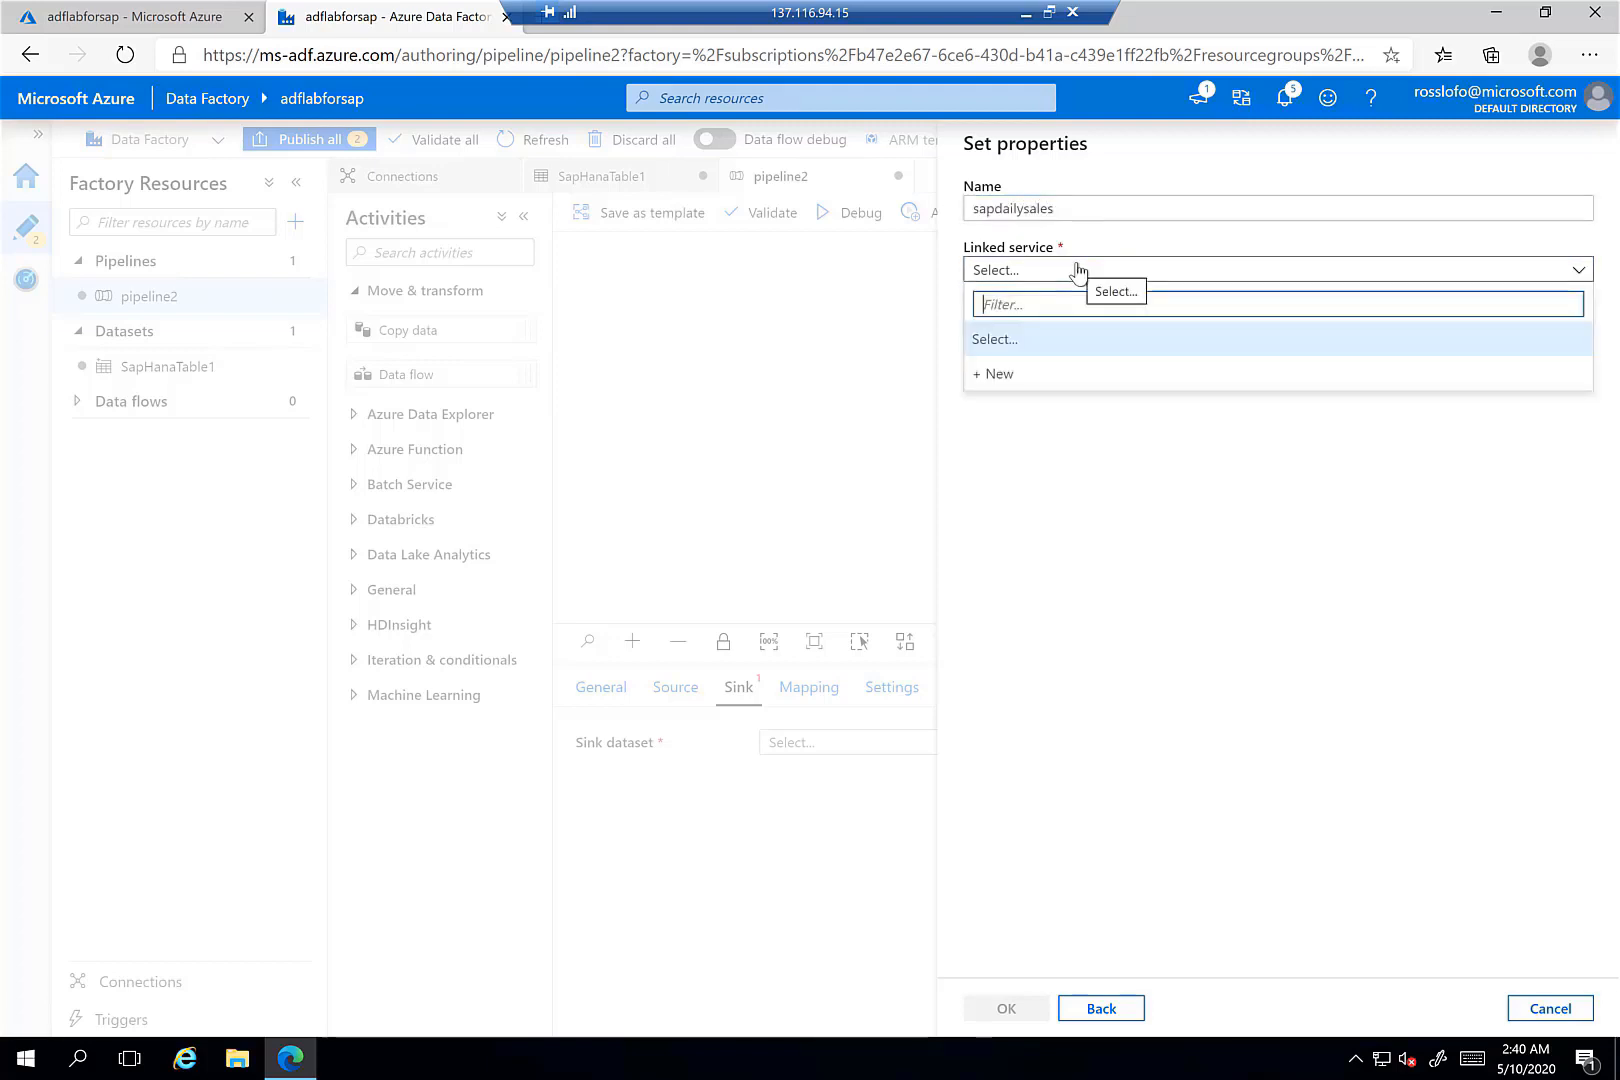
- Create and test the AzureBlobStorage1 linked service for storage account adfsalesdata
click(1016, 380)
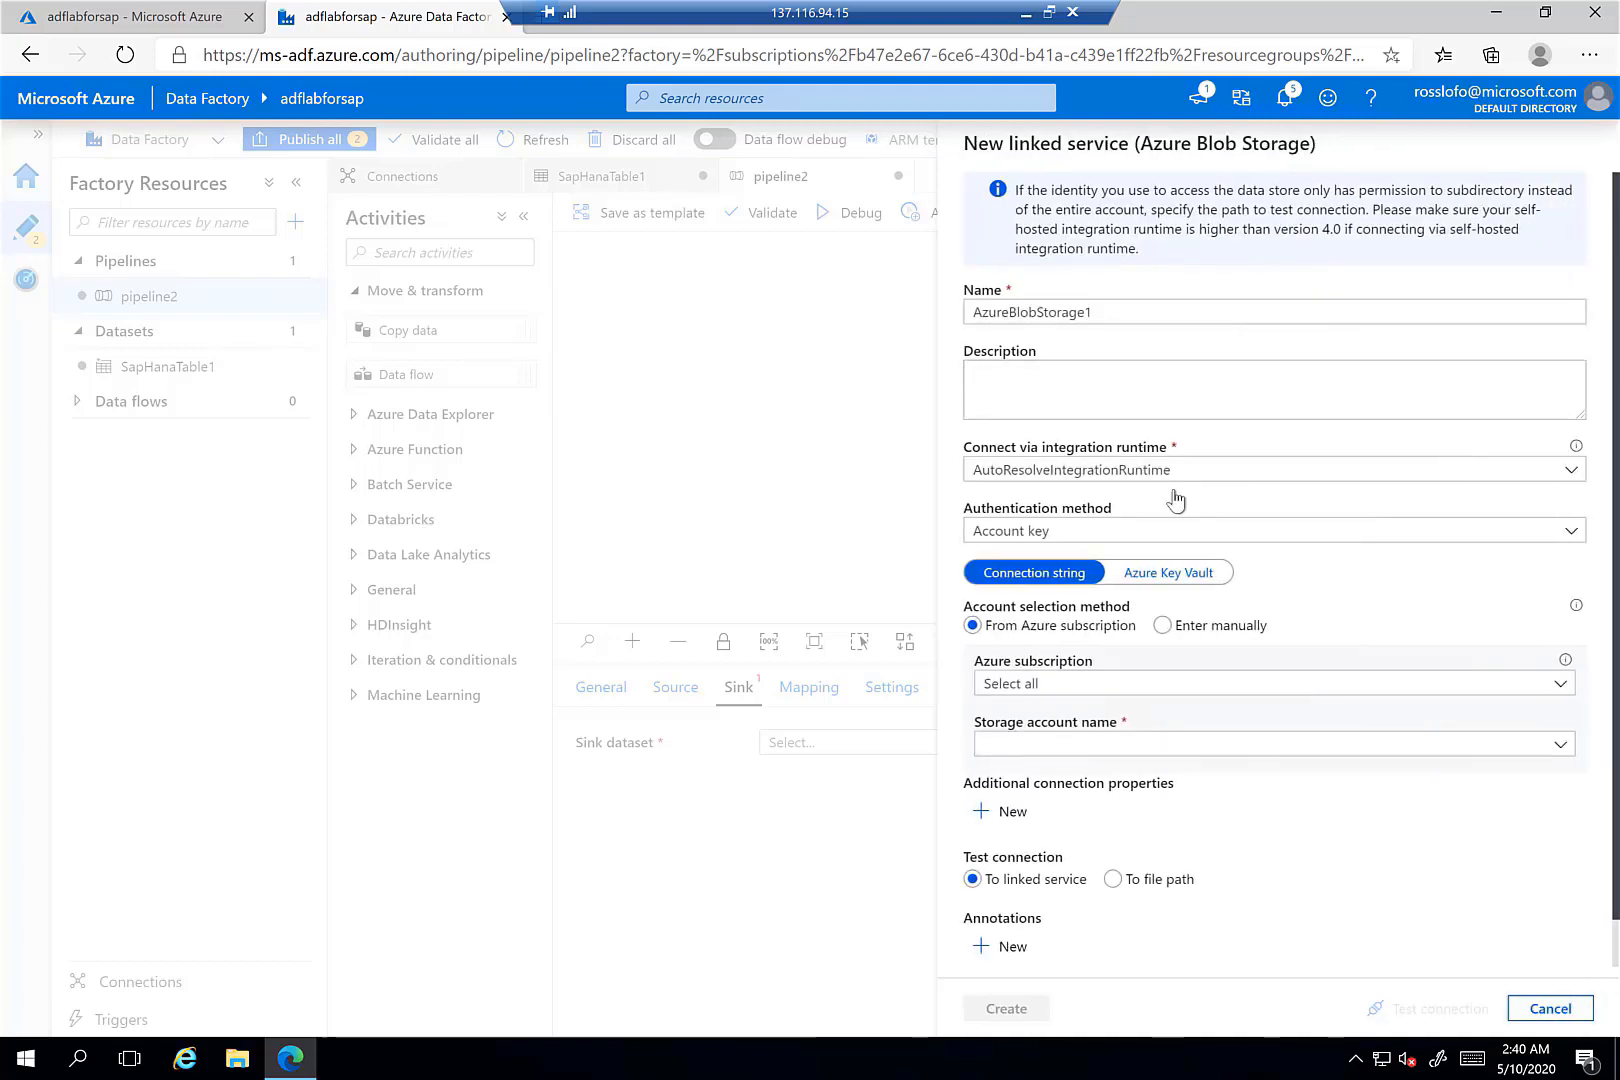
click(1115, 313)
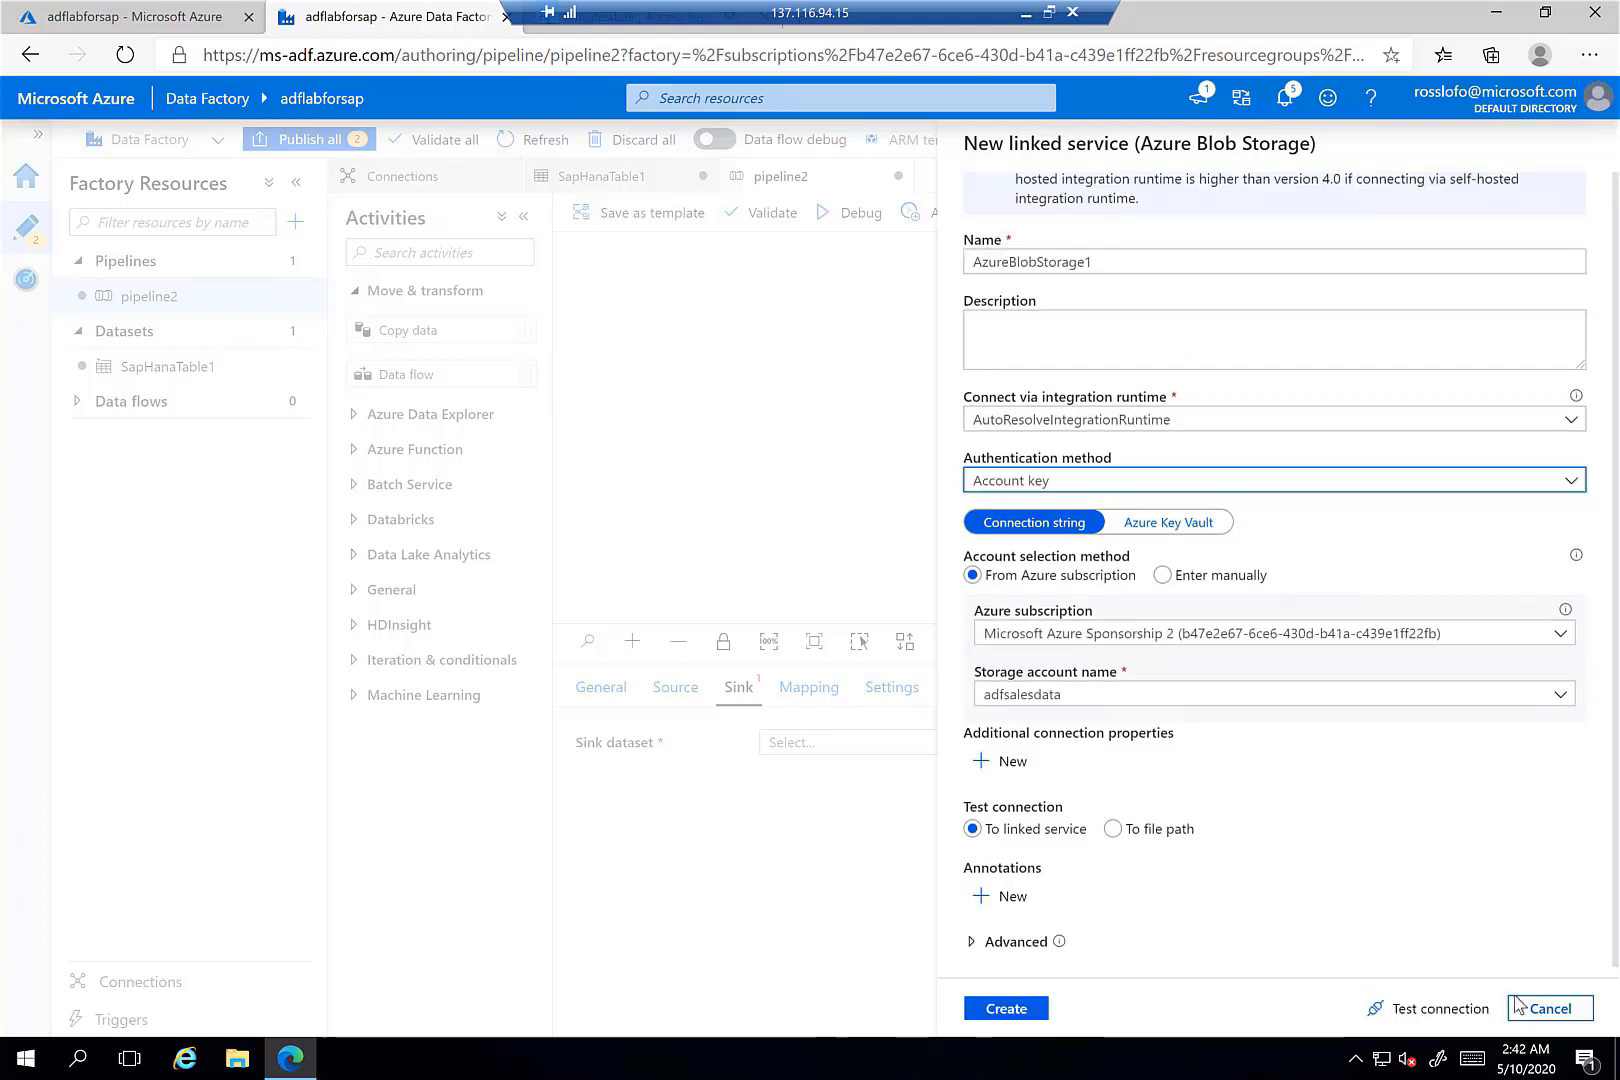
click(1450, 1010)
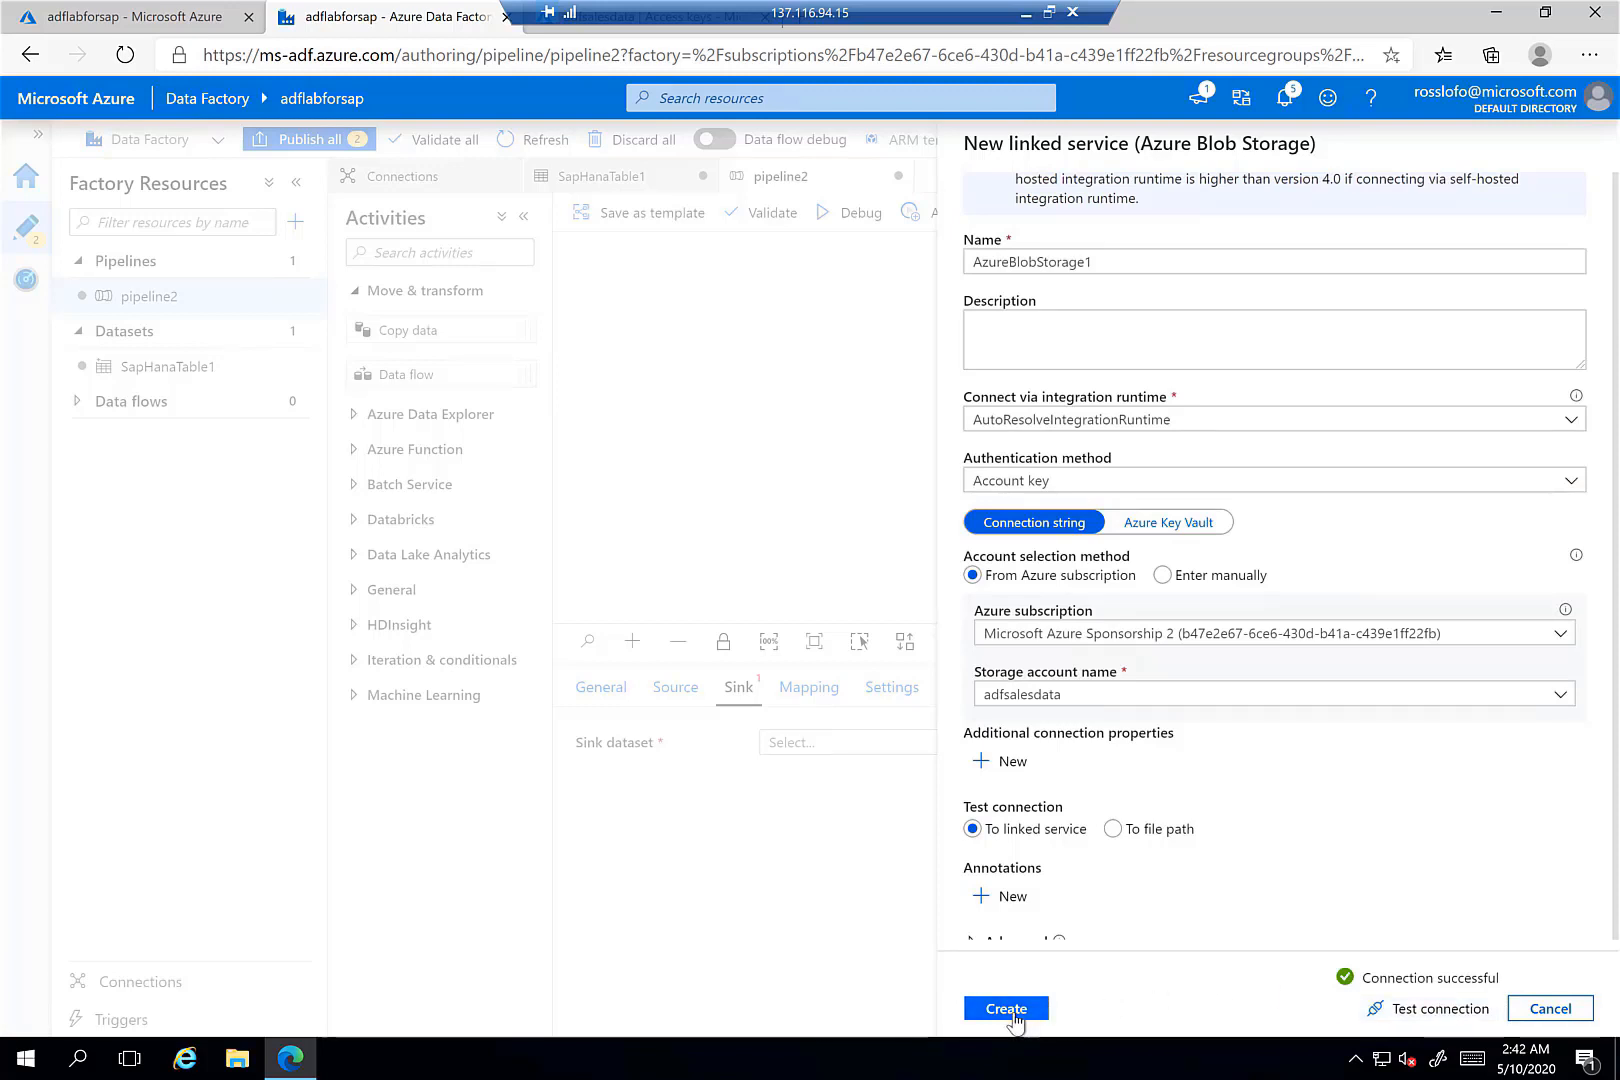
click(1006, 1008)
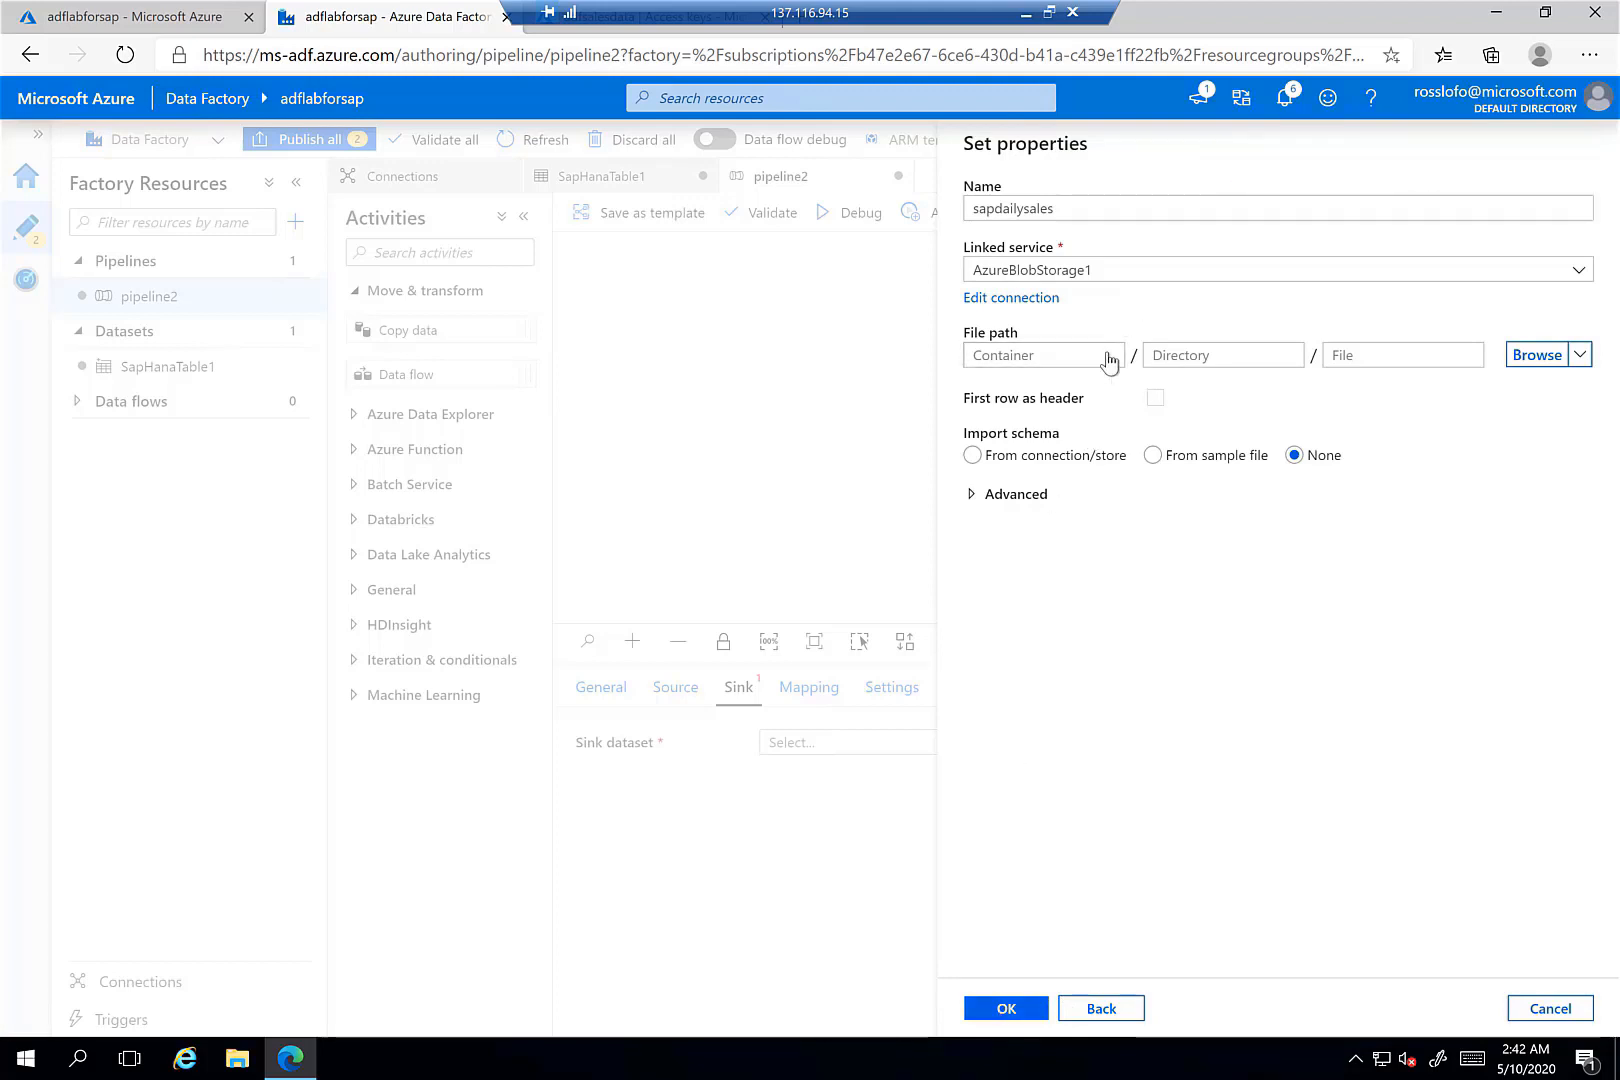
- Set the sink file path to the salesdata container, finish the dataset, and nudge the copy activity lower
click(1105, 358)
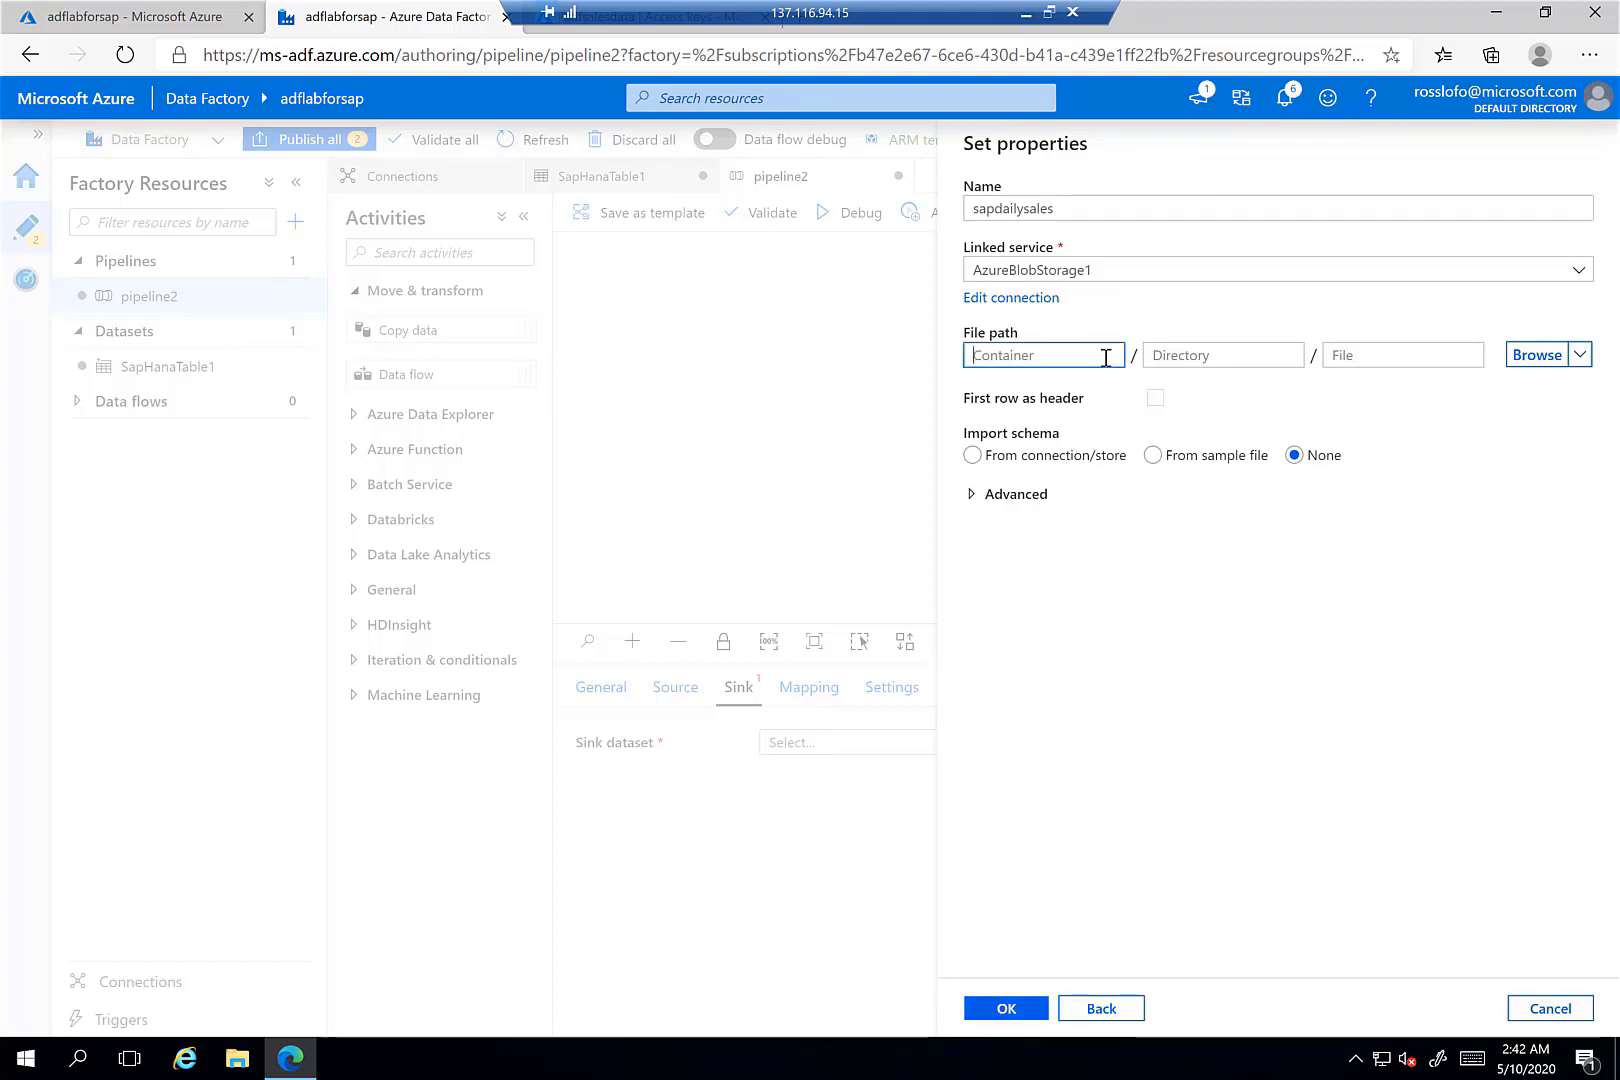
click(1580, 355)
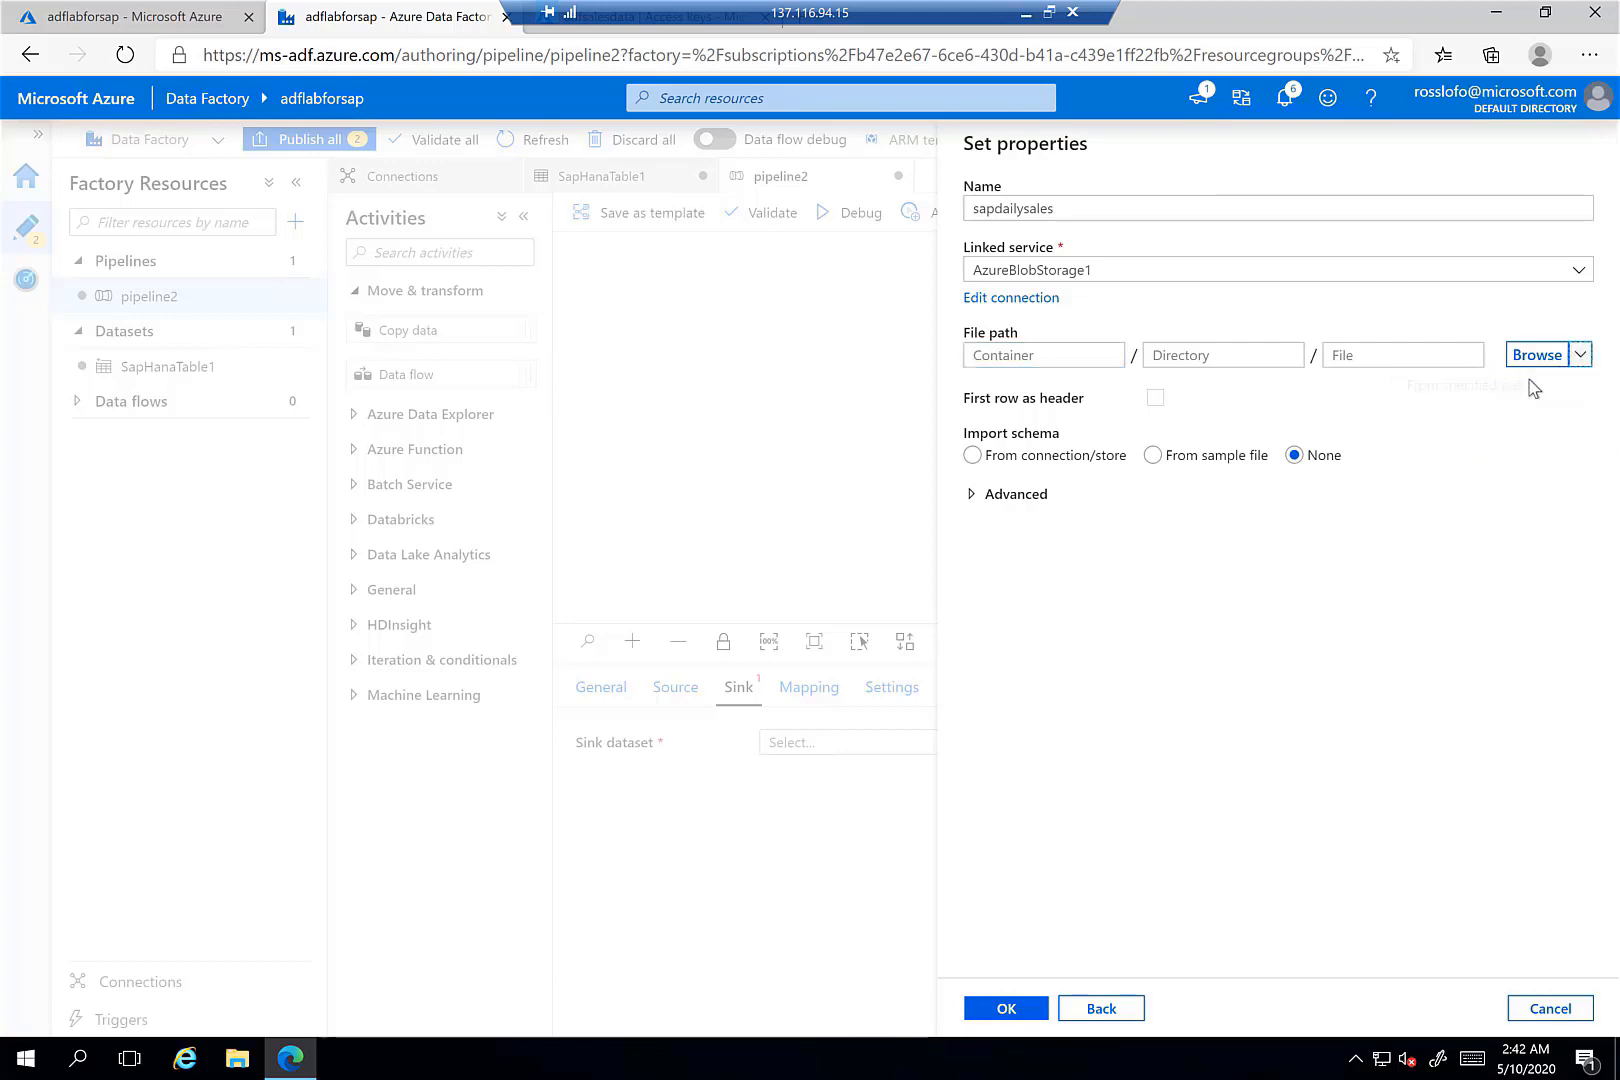
click(1537, 356)
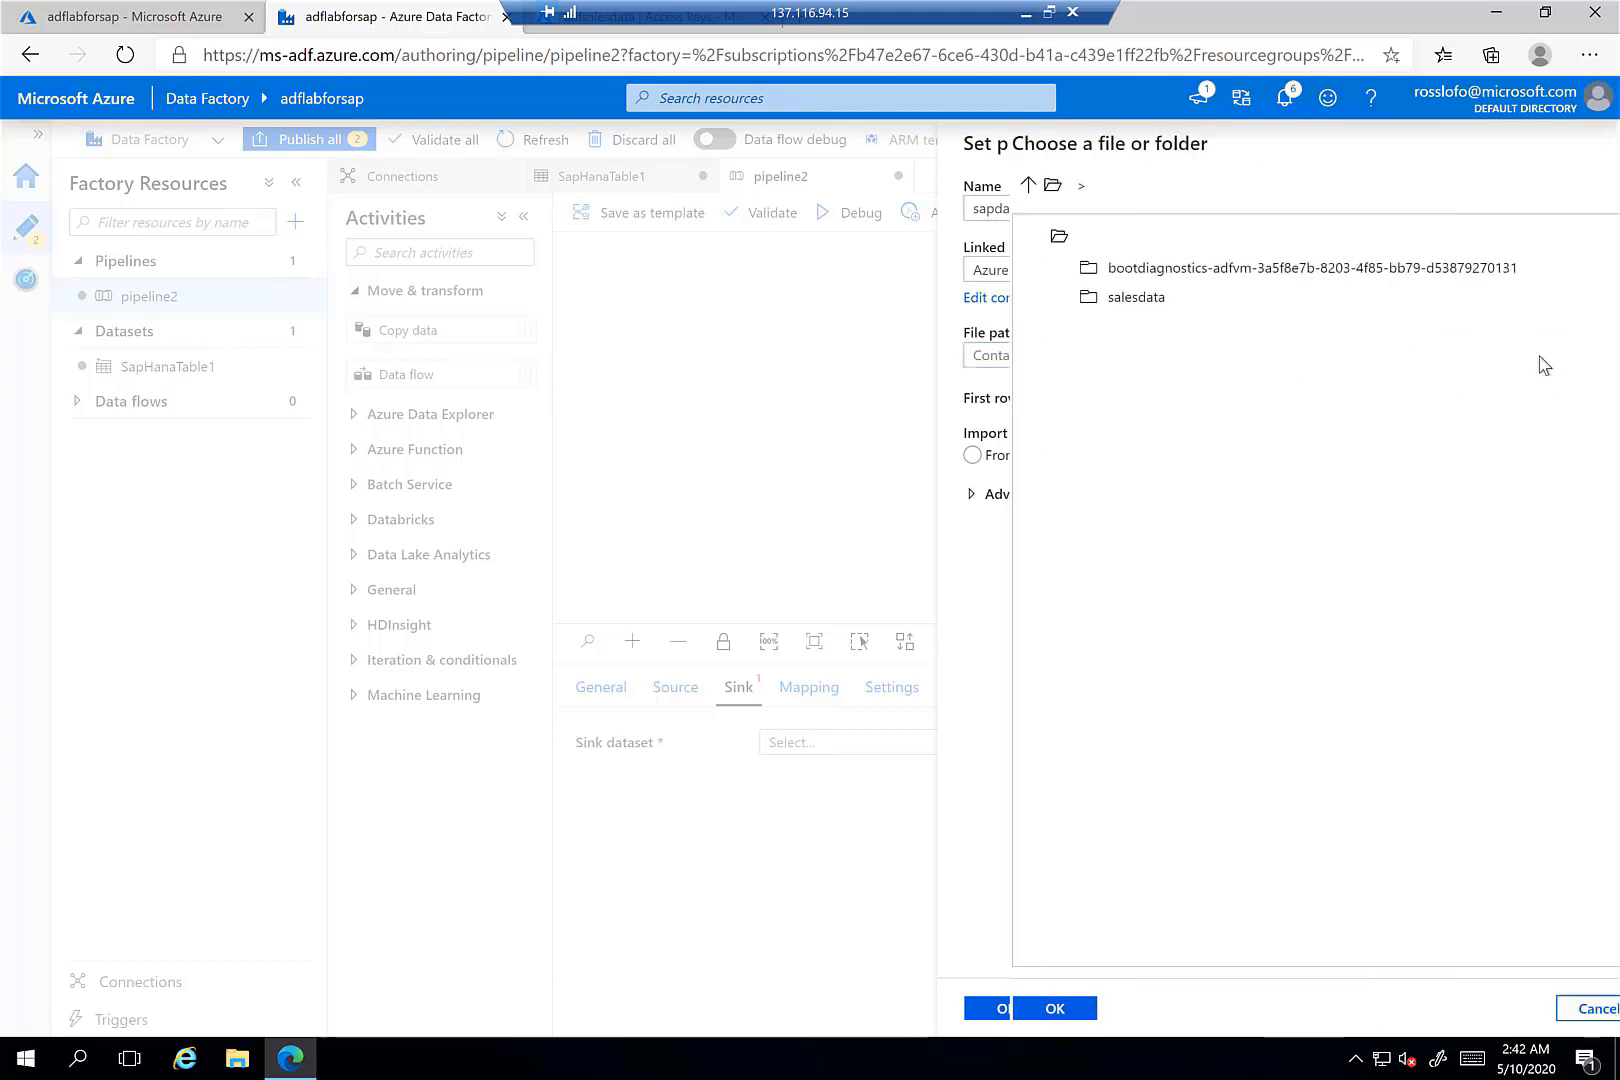
click(1098, 303)
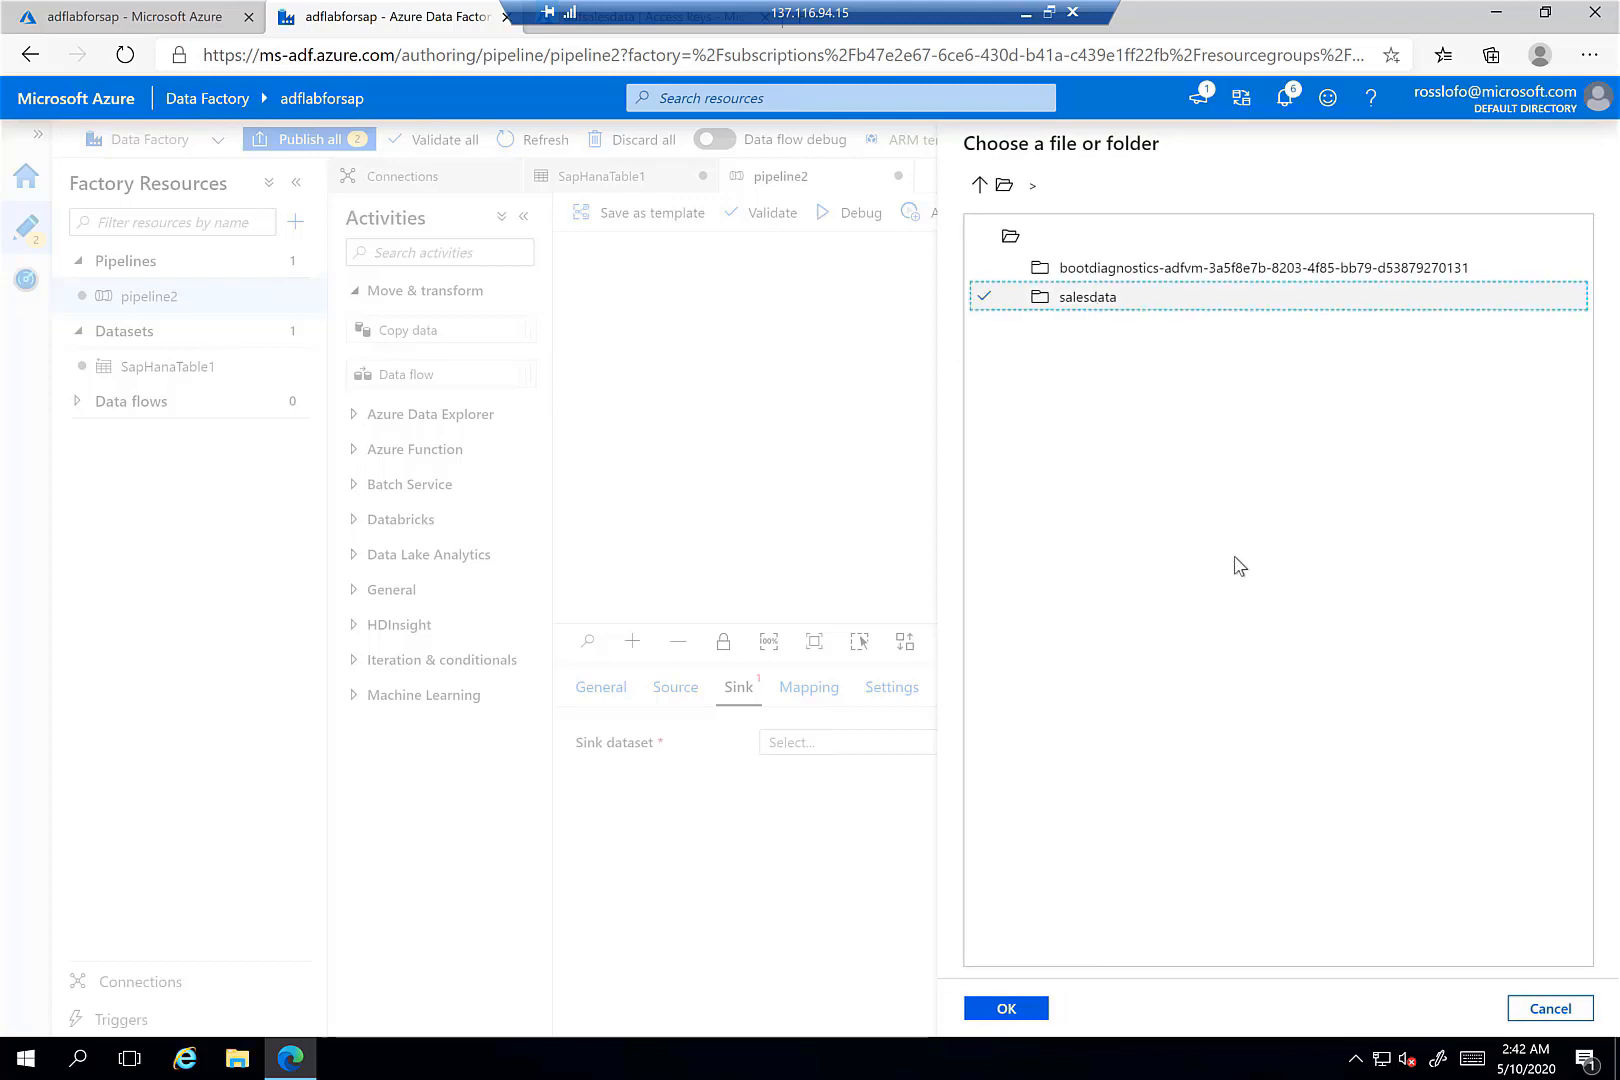
click(1008, 1007)
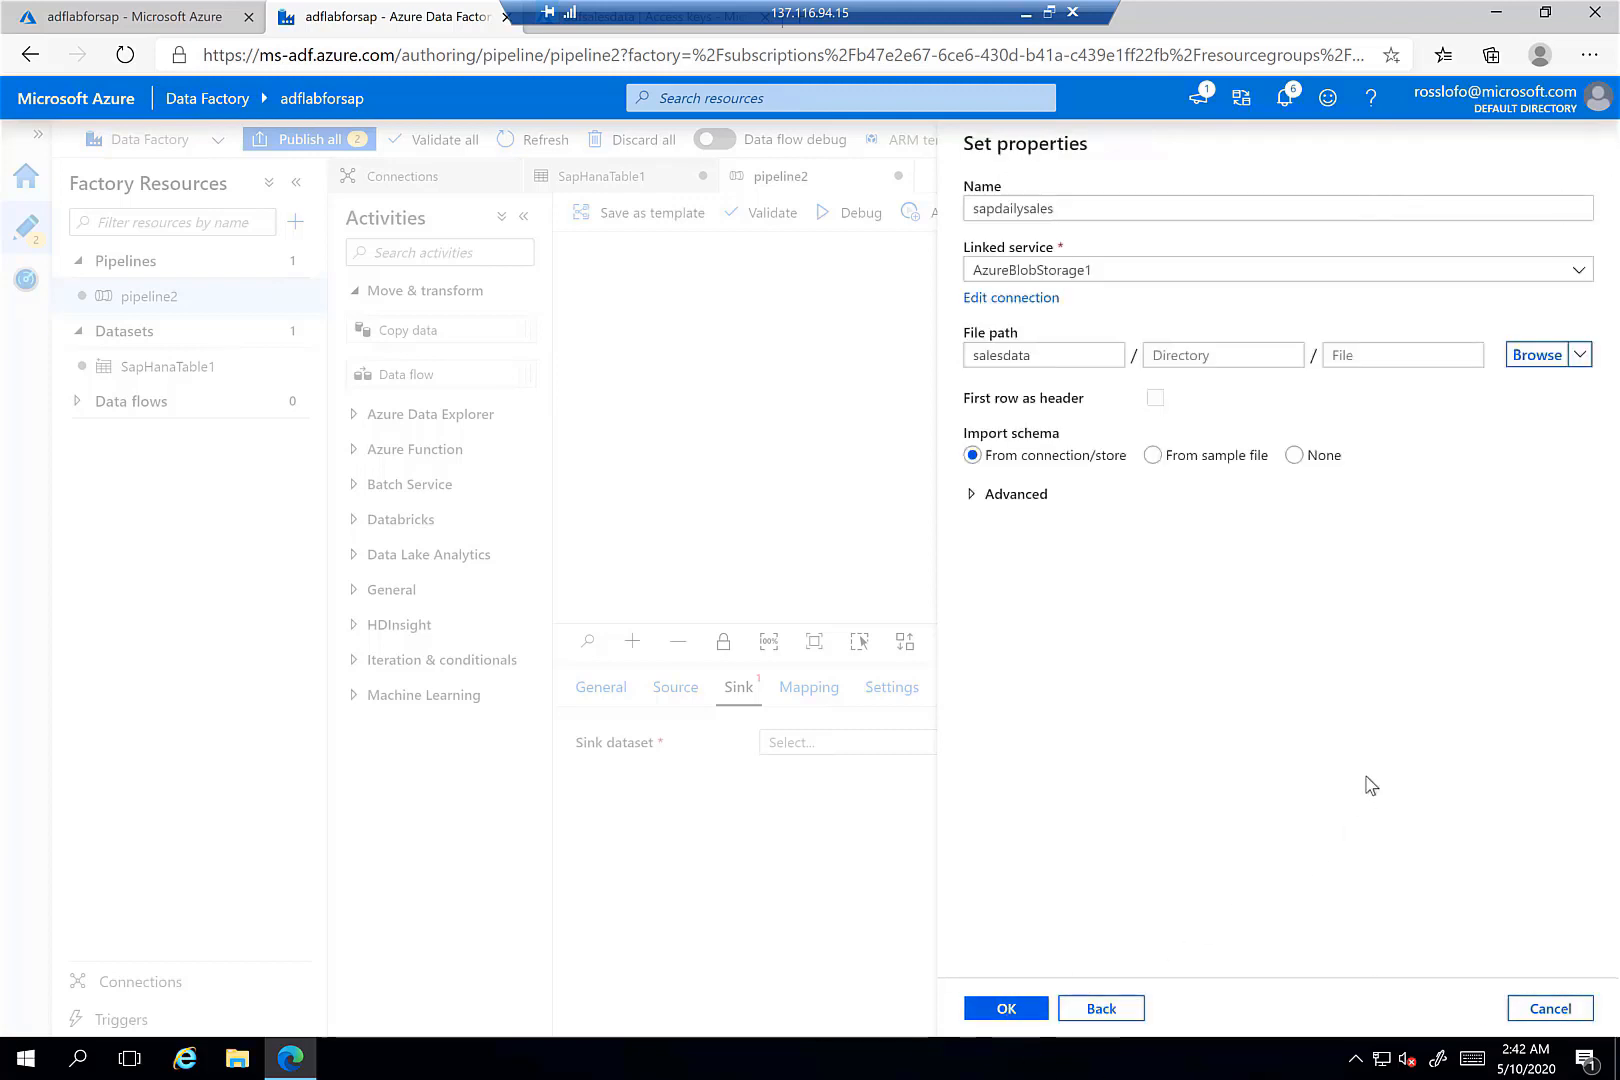
click(1030, 1012)
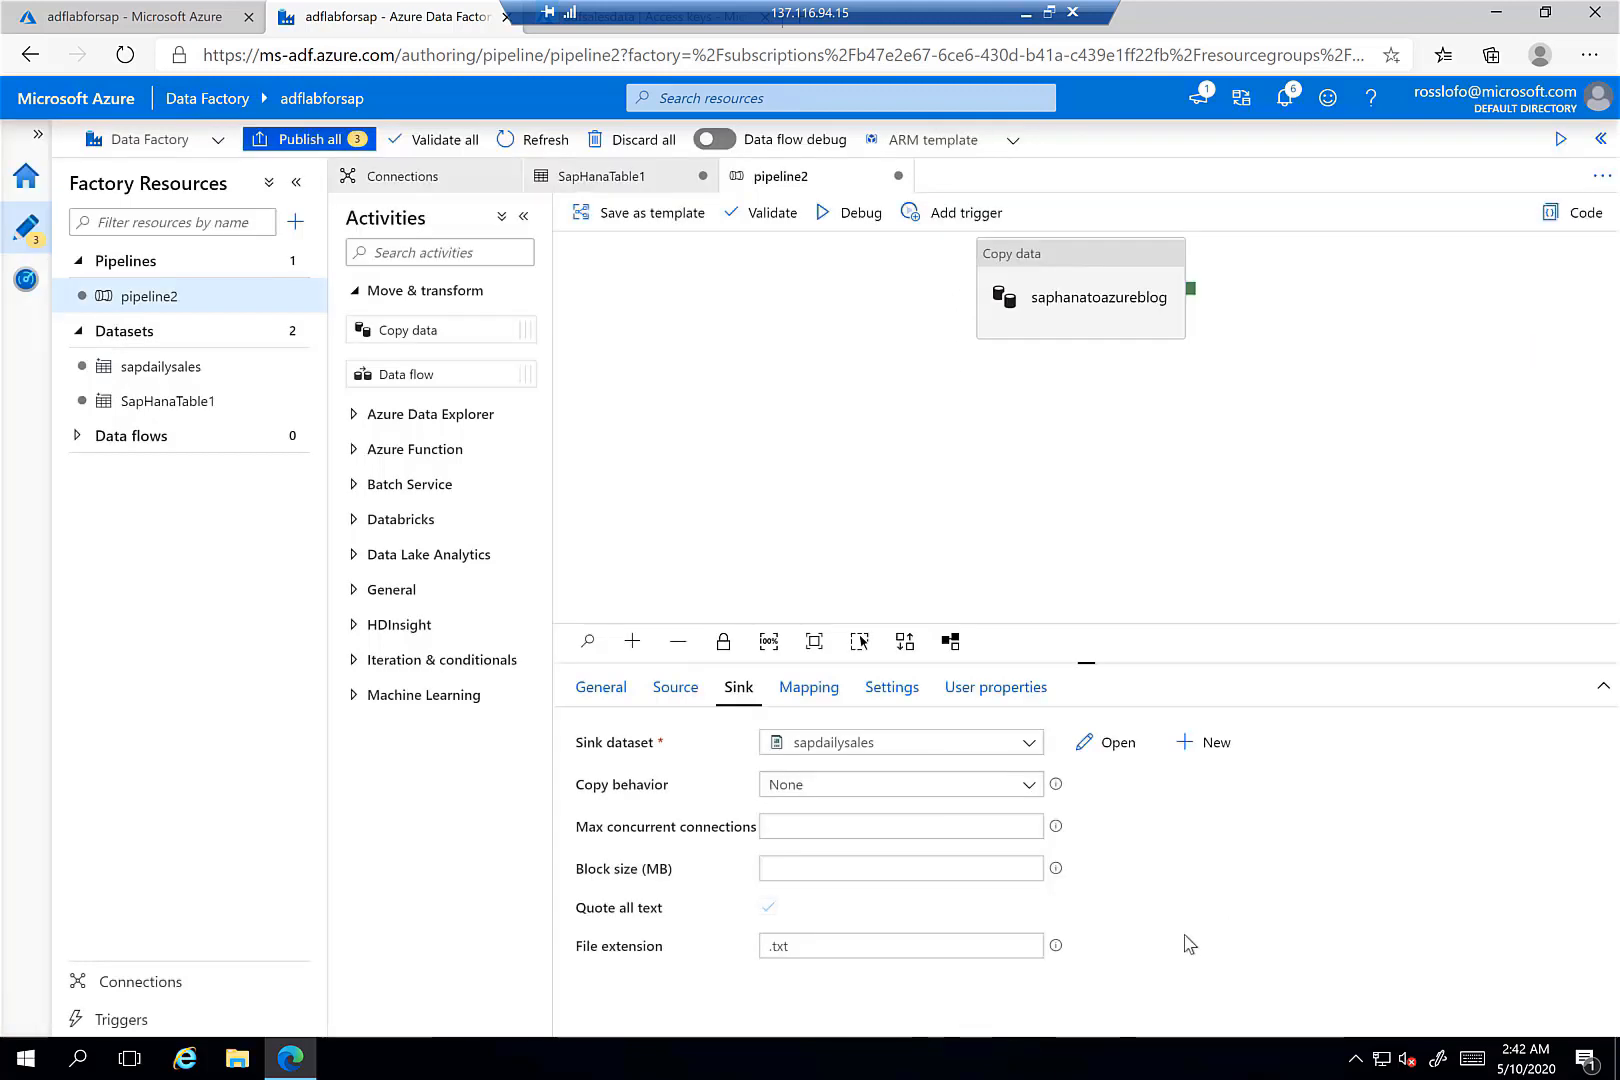
click(1045, 262)
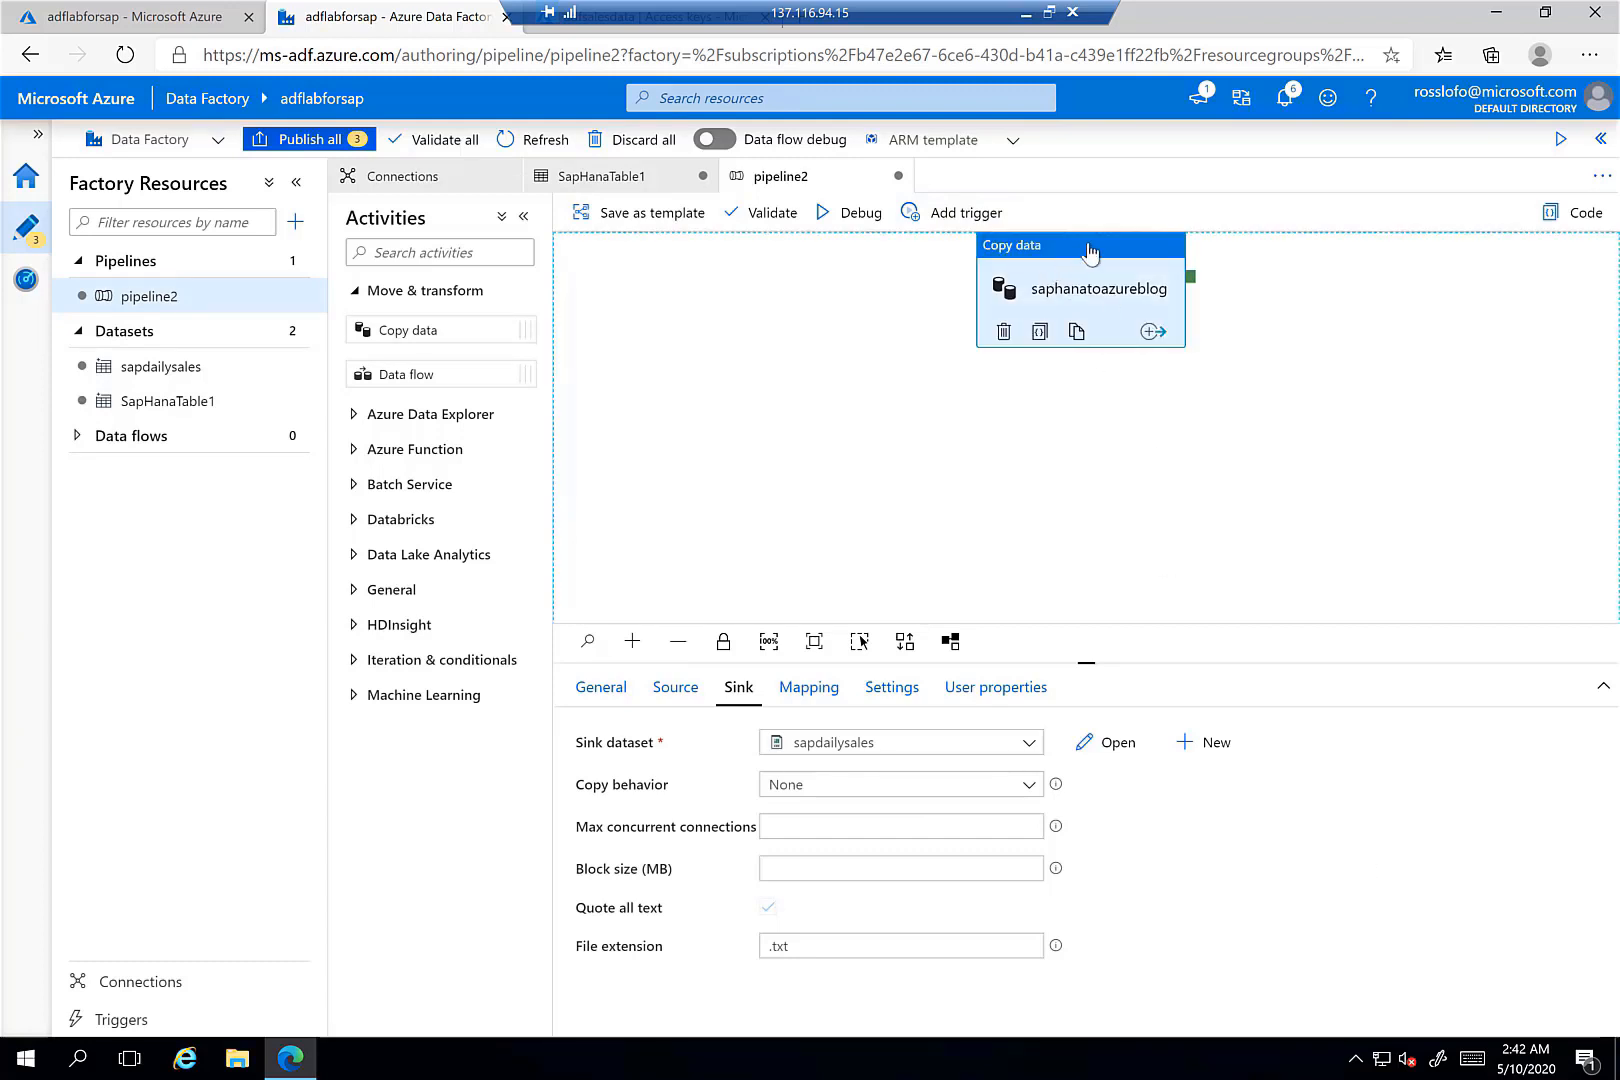
mouse_move(1037, 308)
mouse_down()
mouse_move(1040, 345)
mouse_move(936, 417)
mouse_up()
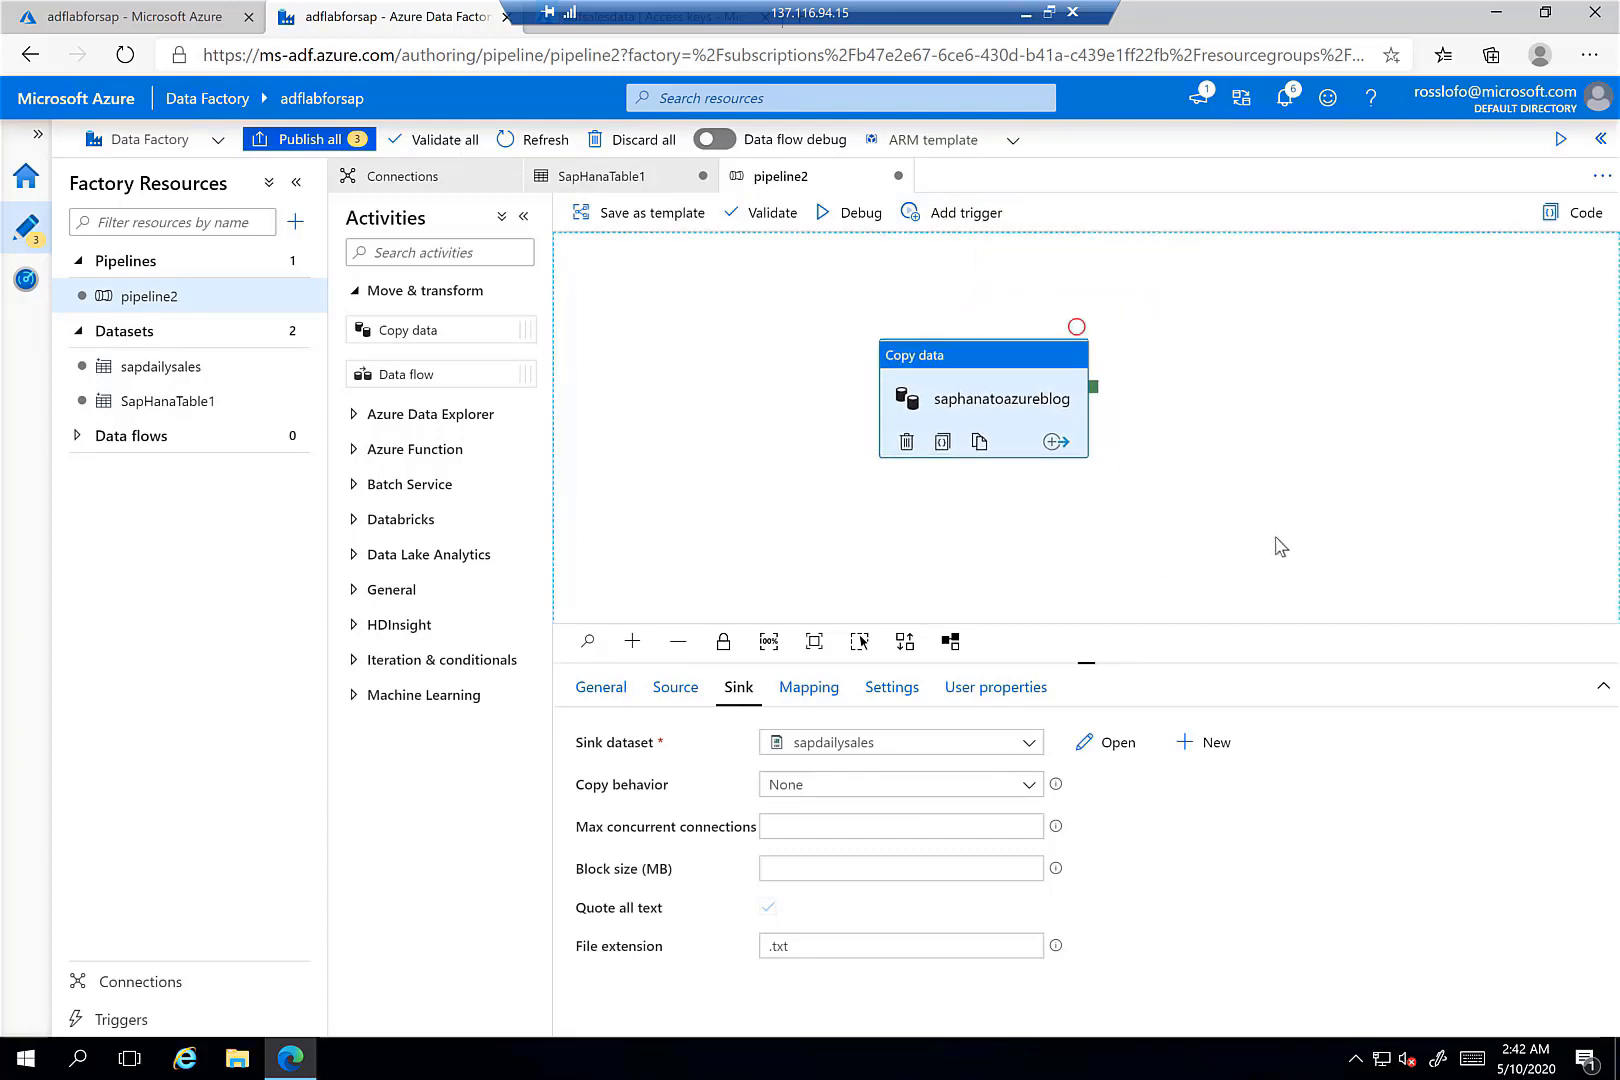
- Publish all 3 pending resources (pipeline2 and its datasets) and dismiss the completion notice
click(310, 140)
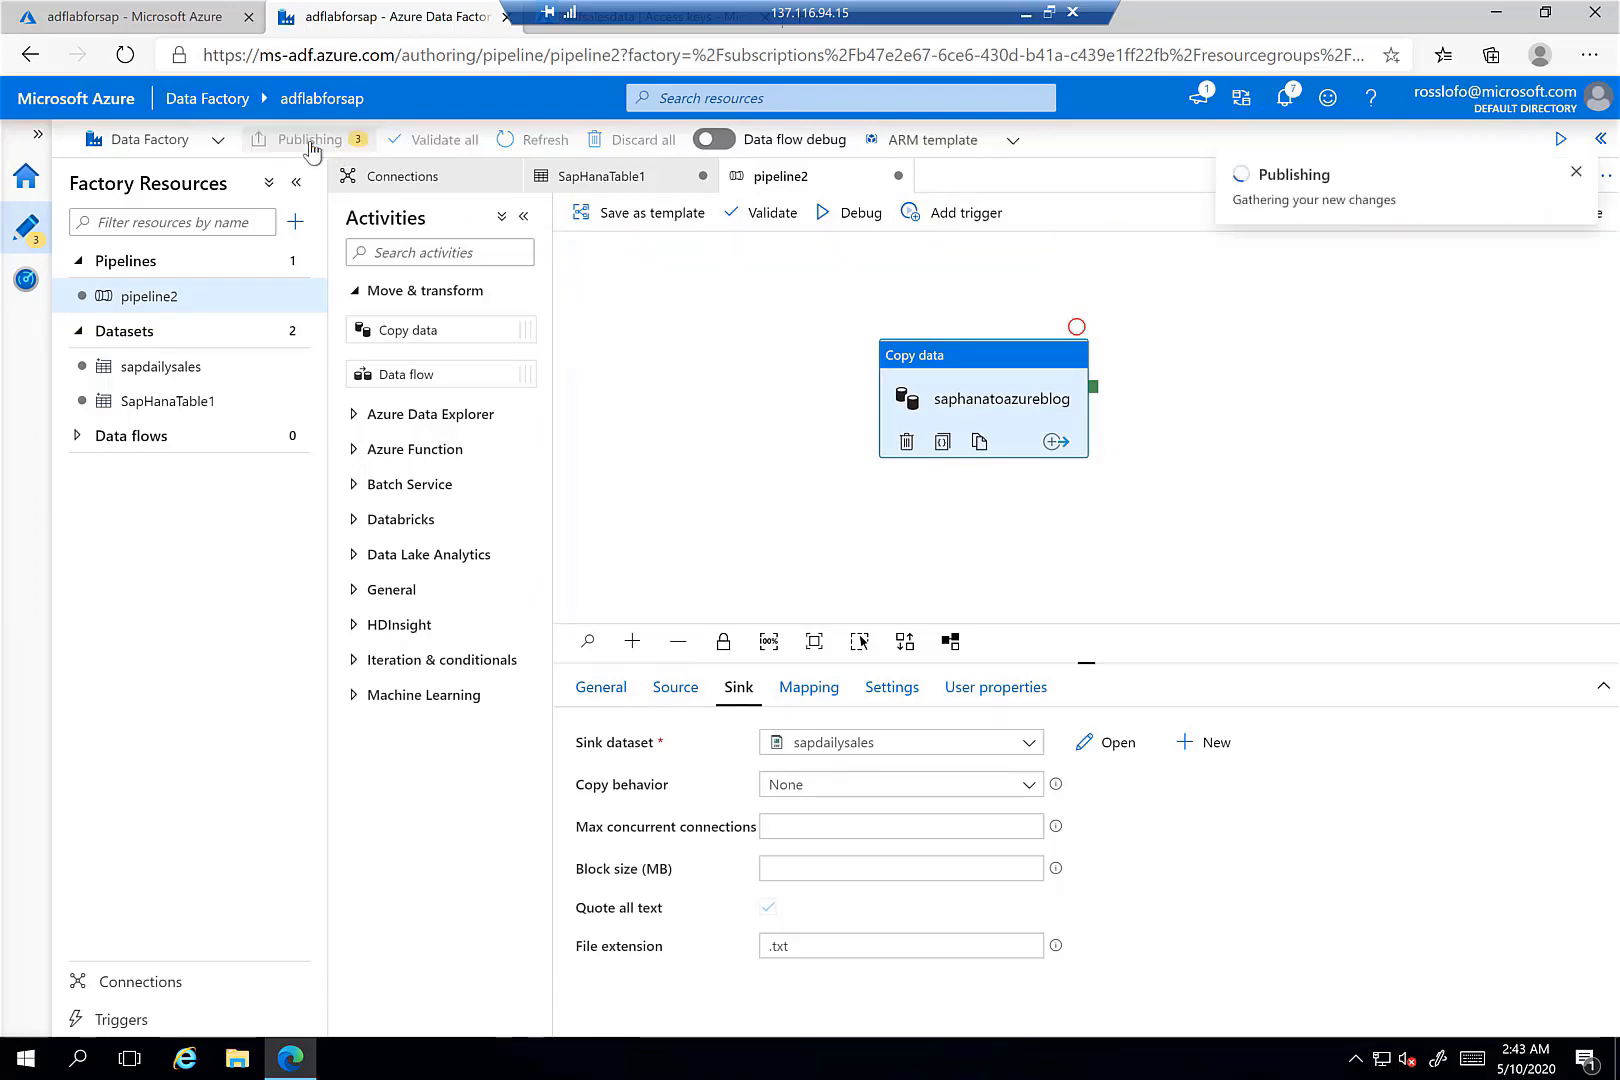
click(1028, 1012)
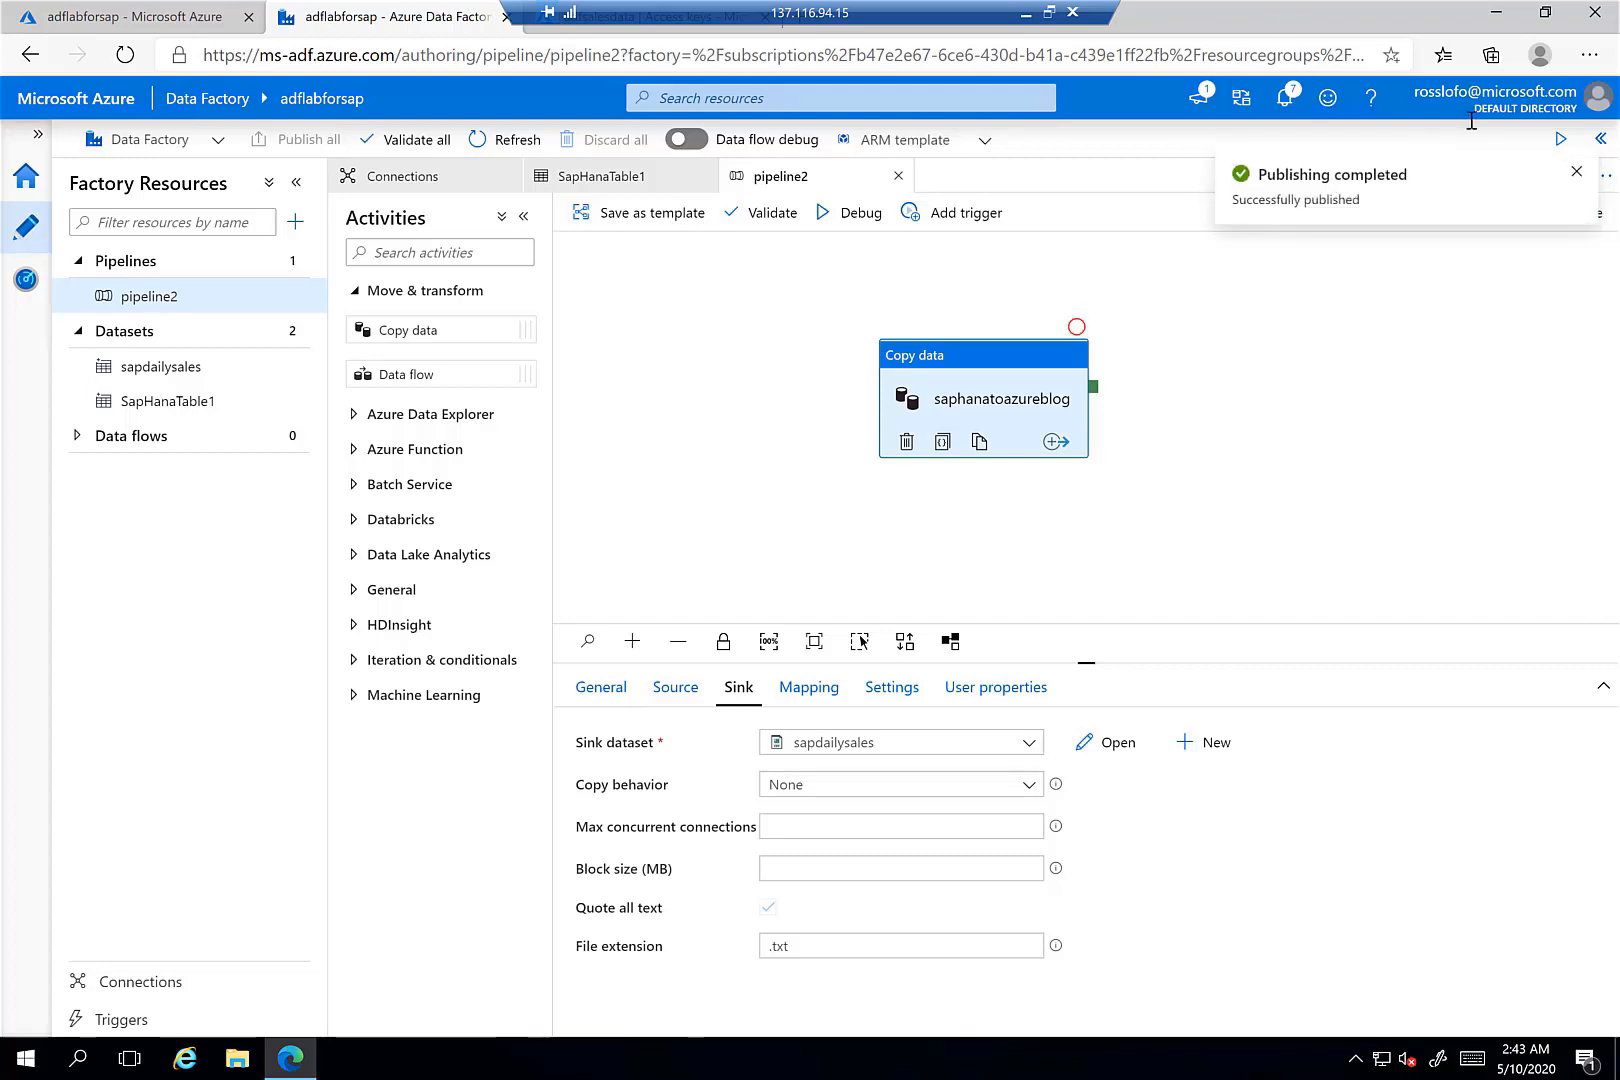
click(1575, 177)
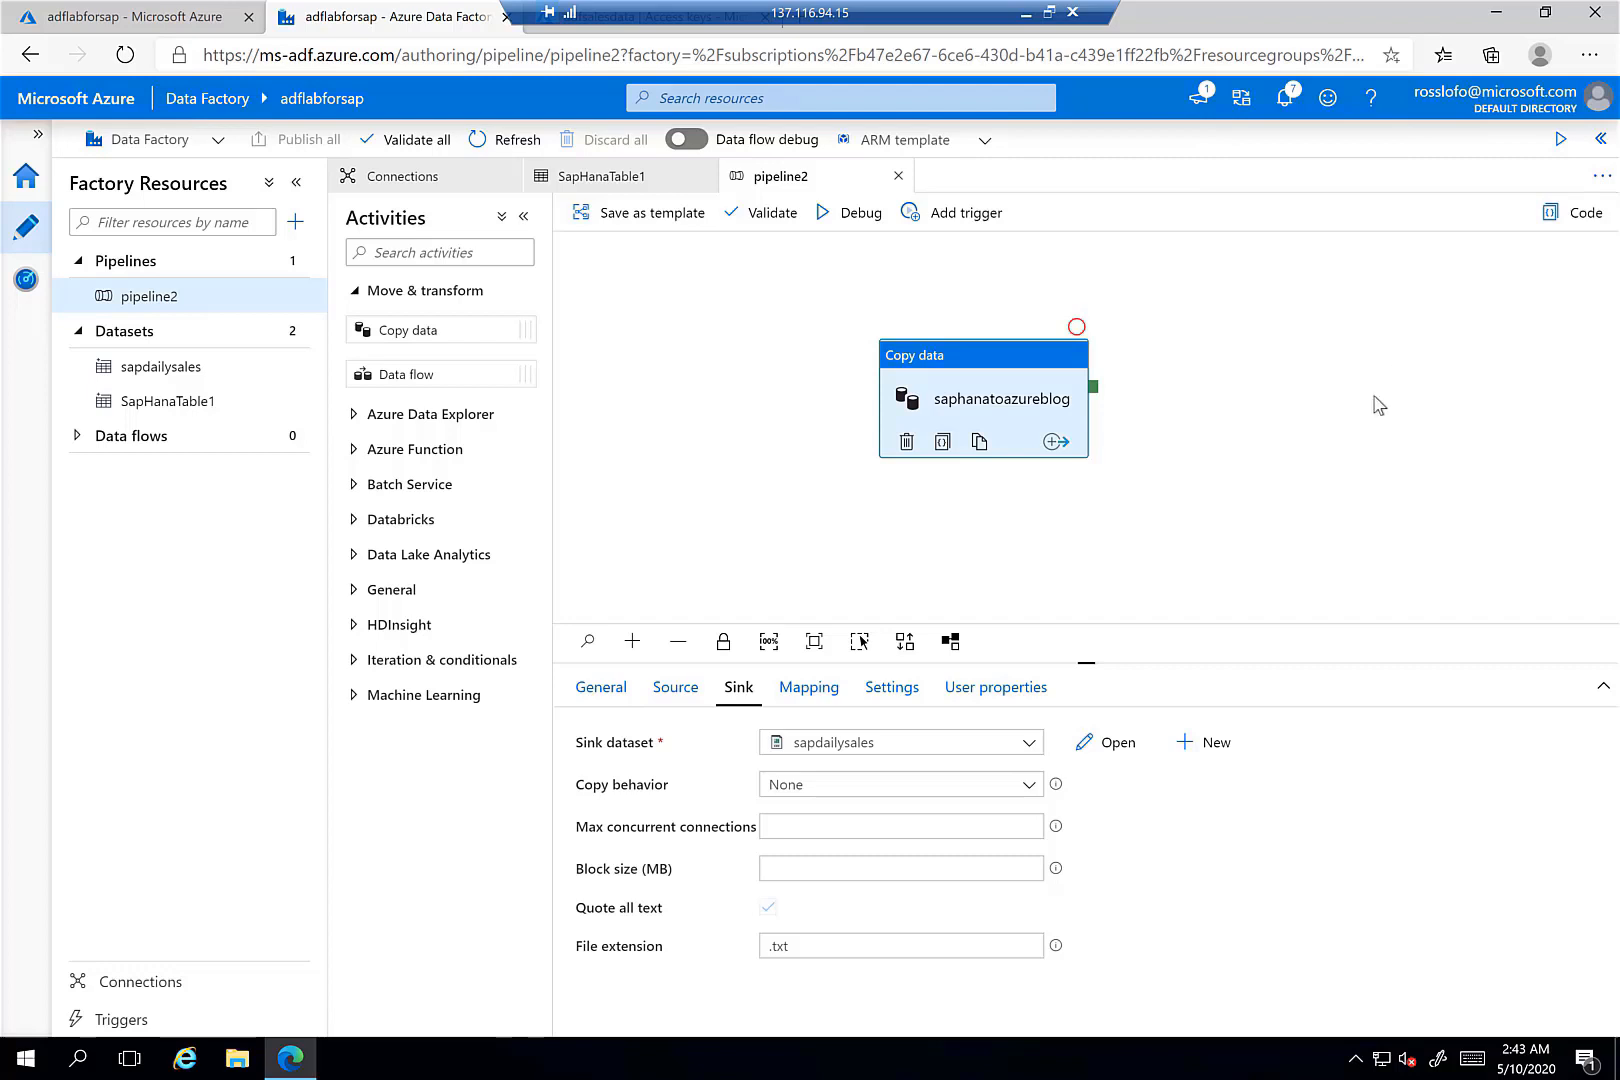
click(956, 214)
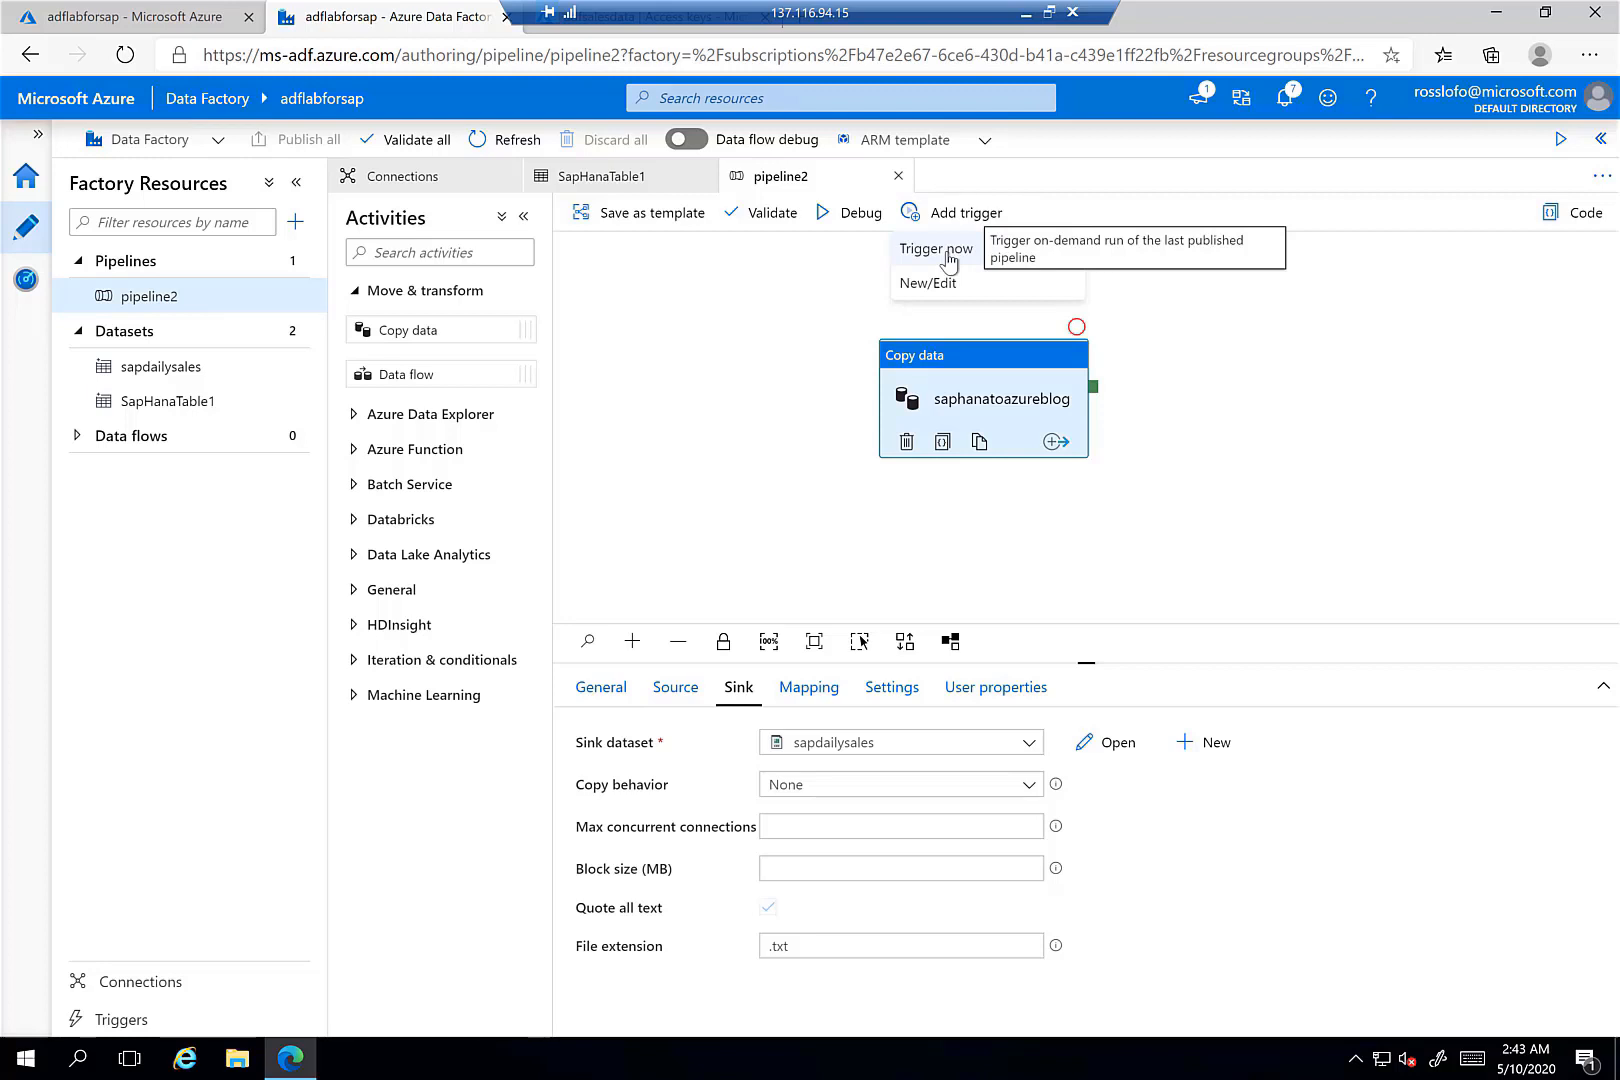
- Trigger pipeline2 now and view its run as In progress under Monitor's Pipeline runs
click(949, 258)
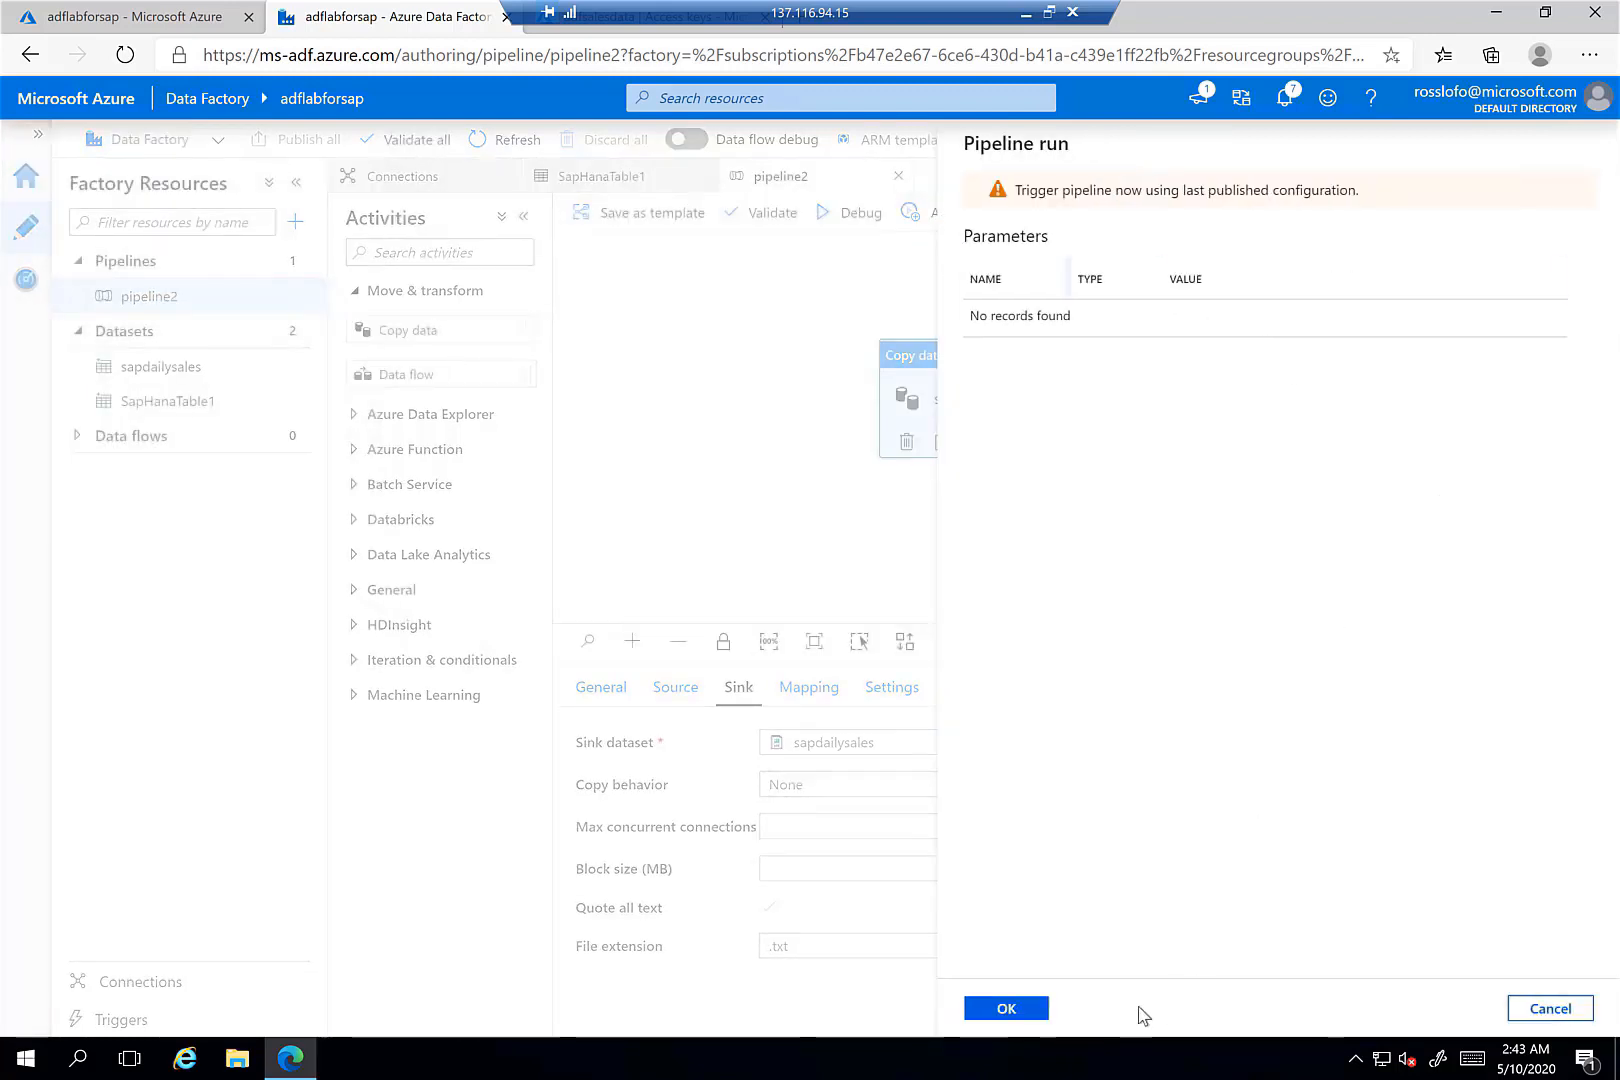
click(1006, 1008)
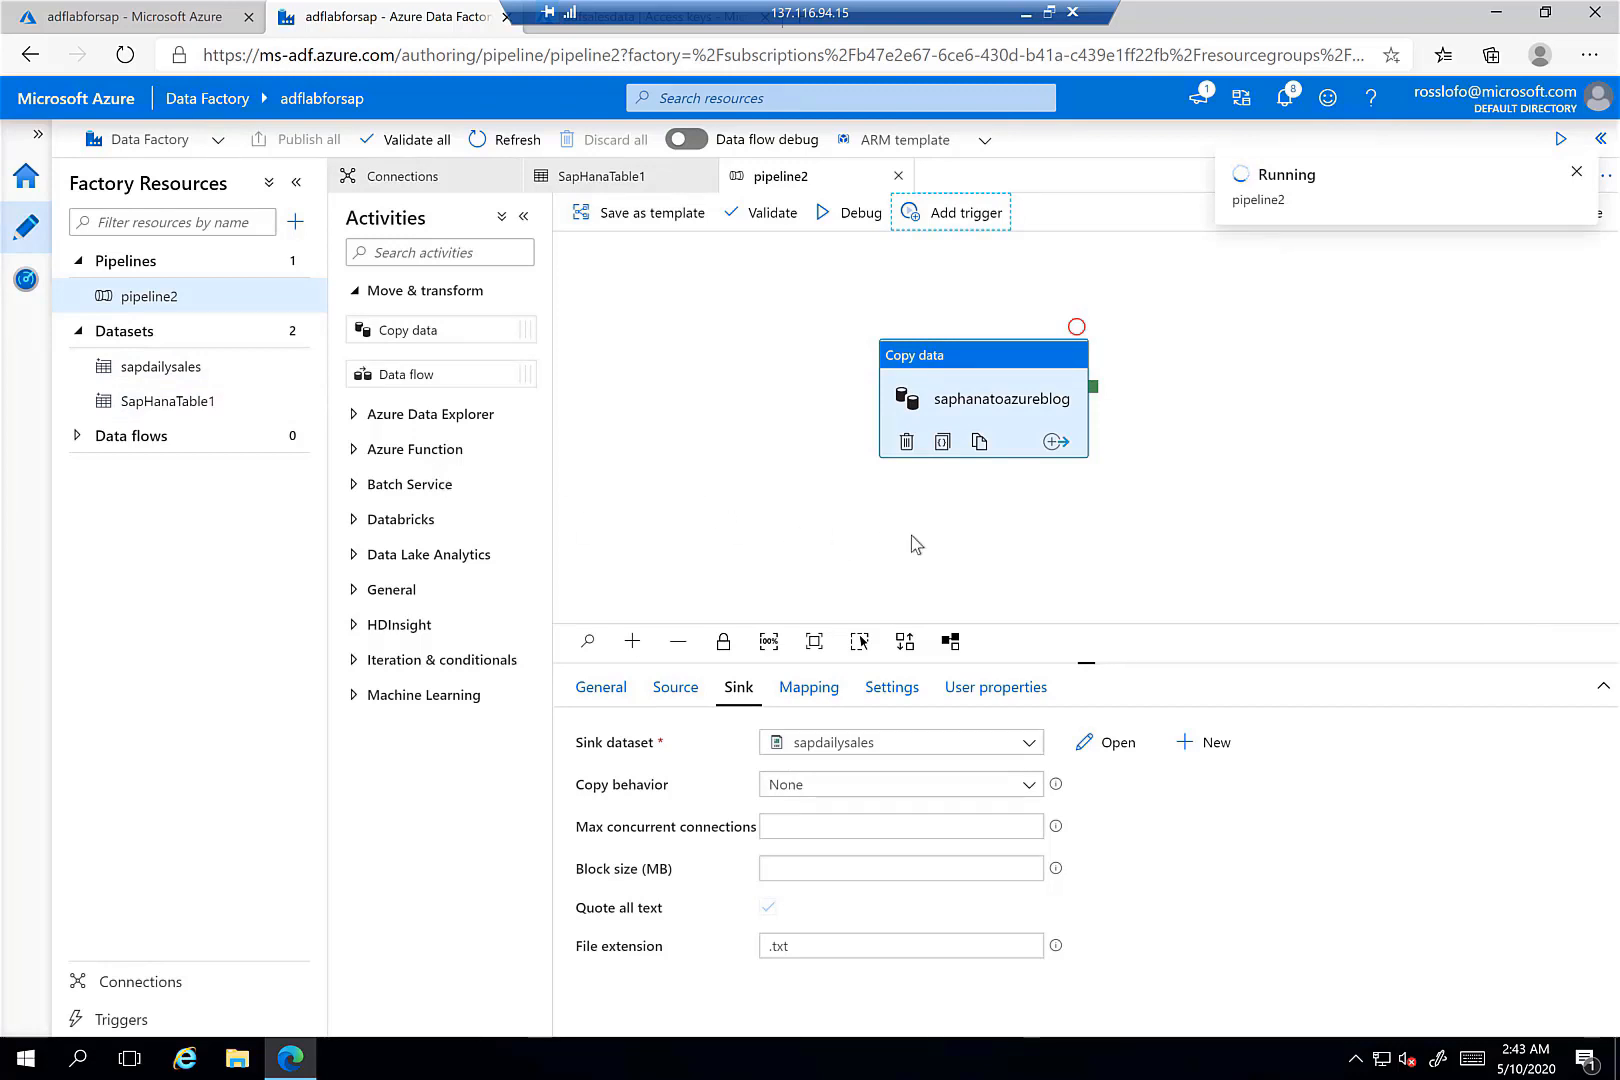
click(26, 279)
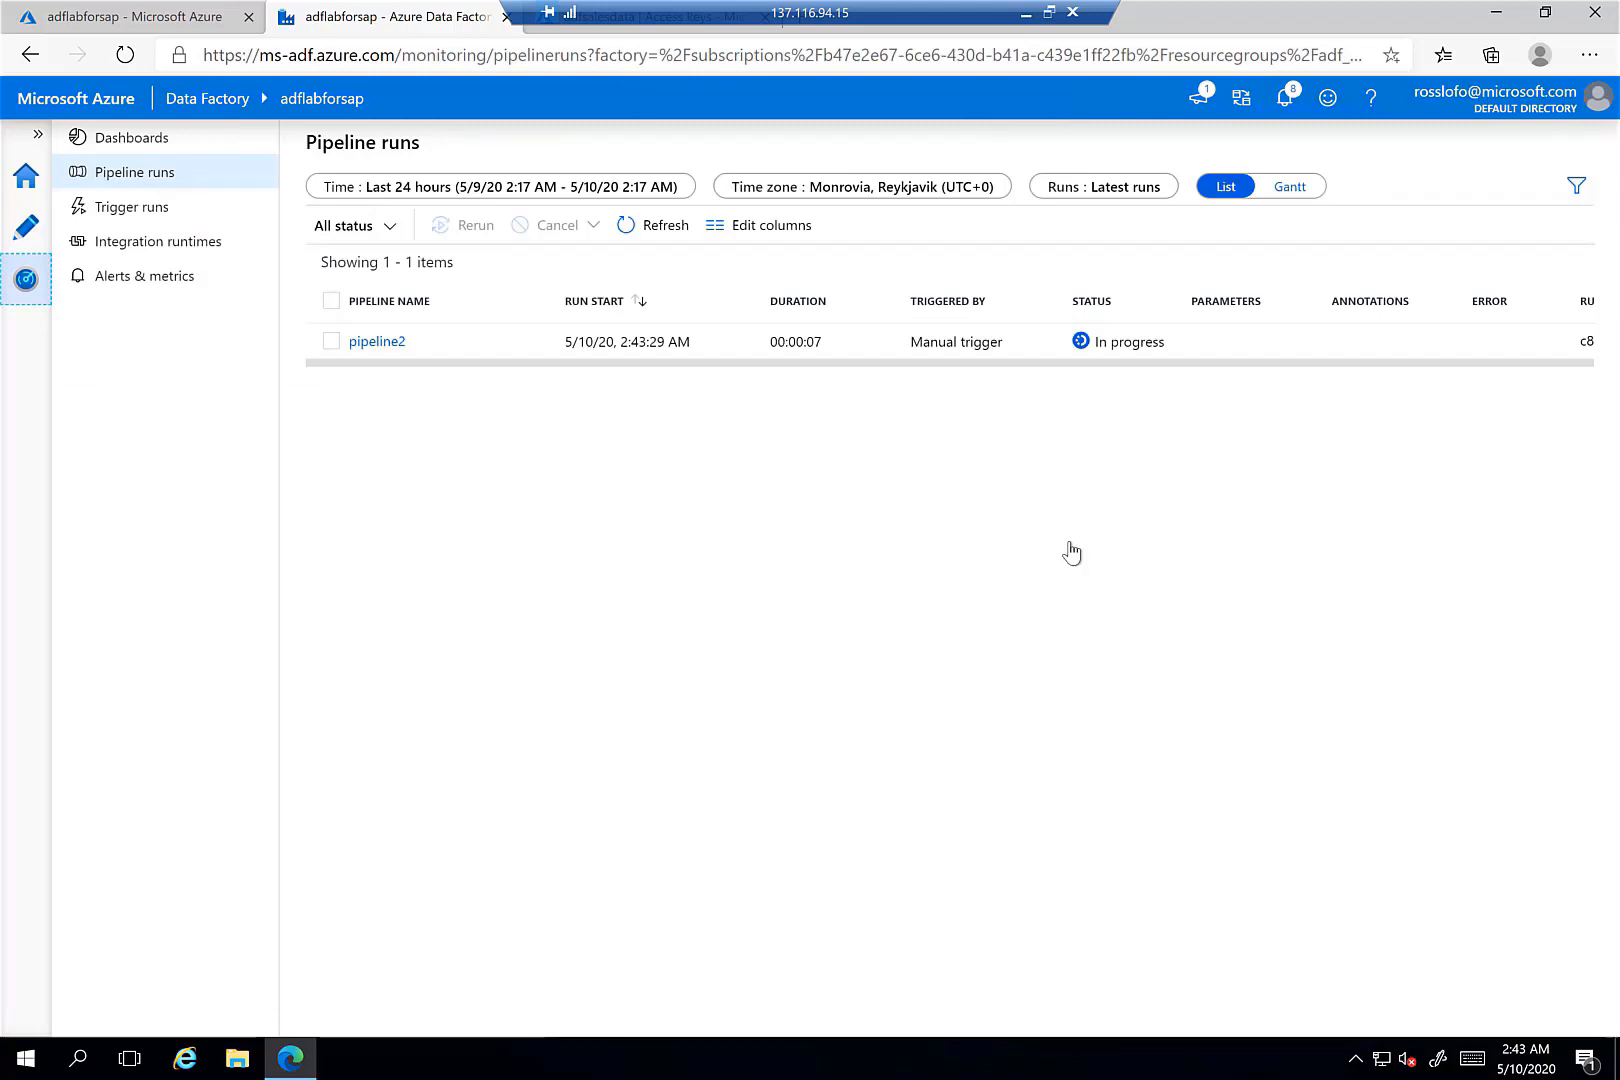
- Refresh Pipeline runs to confirm pipeline2 Succeeded, then return to the adfsalesdata Access keys tab
click(655, 228)
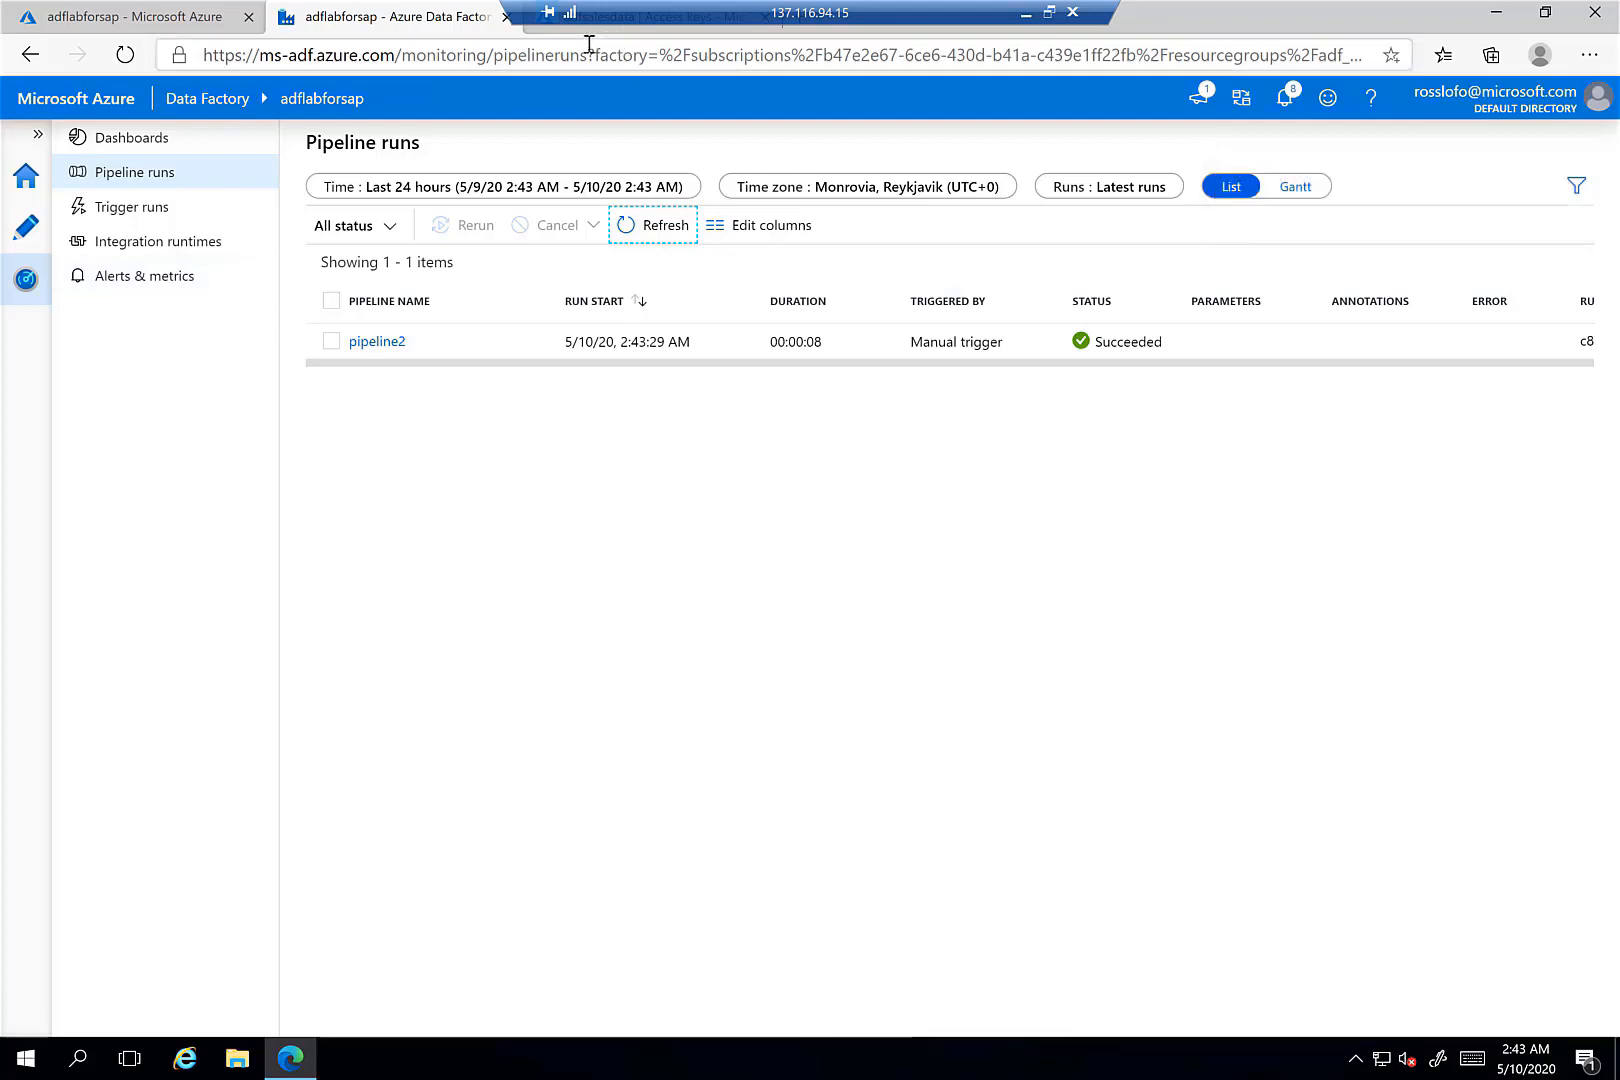
click(563, 30)
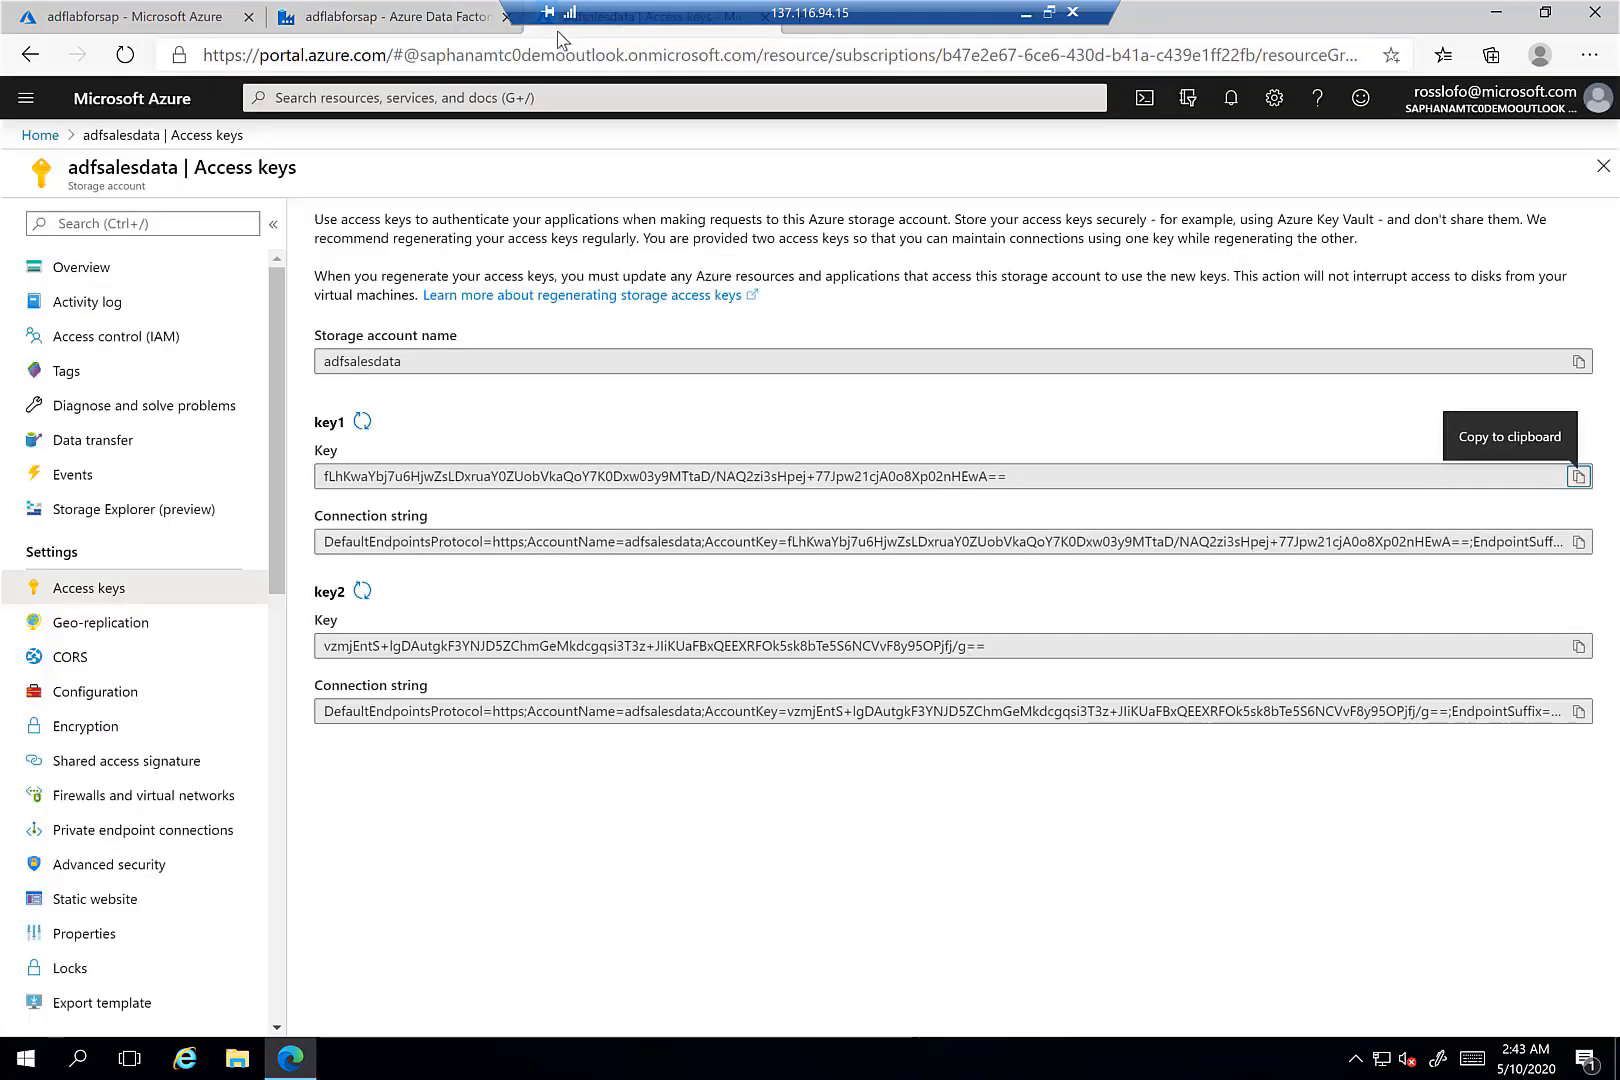
- Close Access keys and open the salesdata container in the adfsalesdata storage account
click(1603, 166)
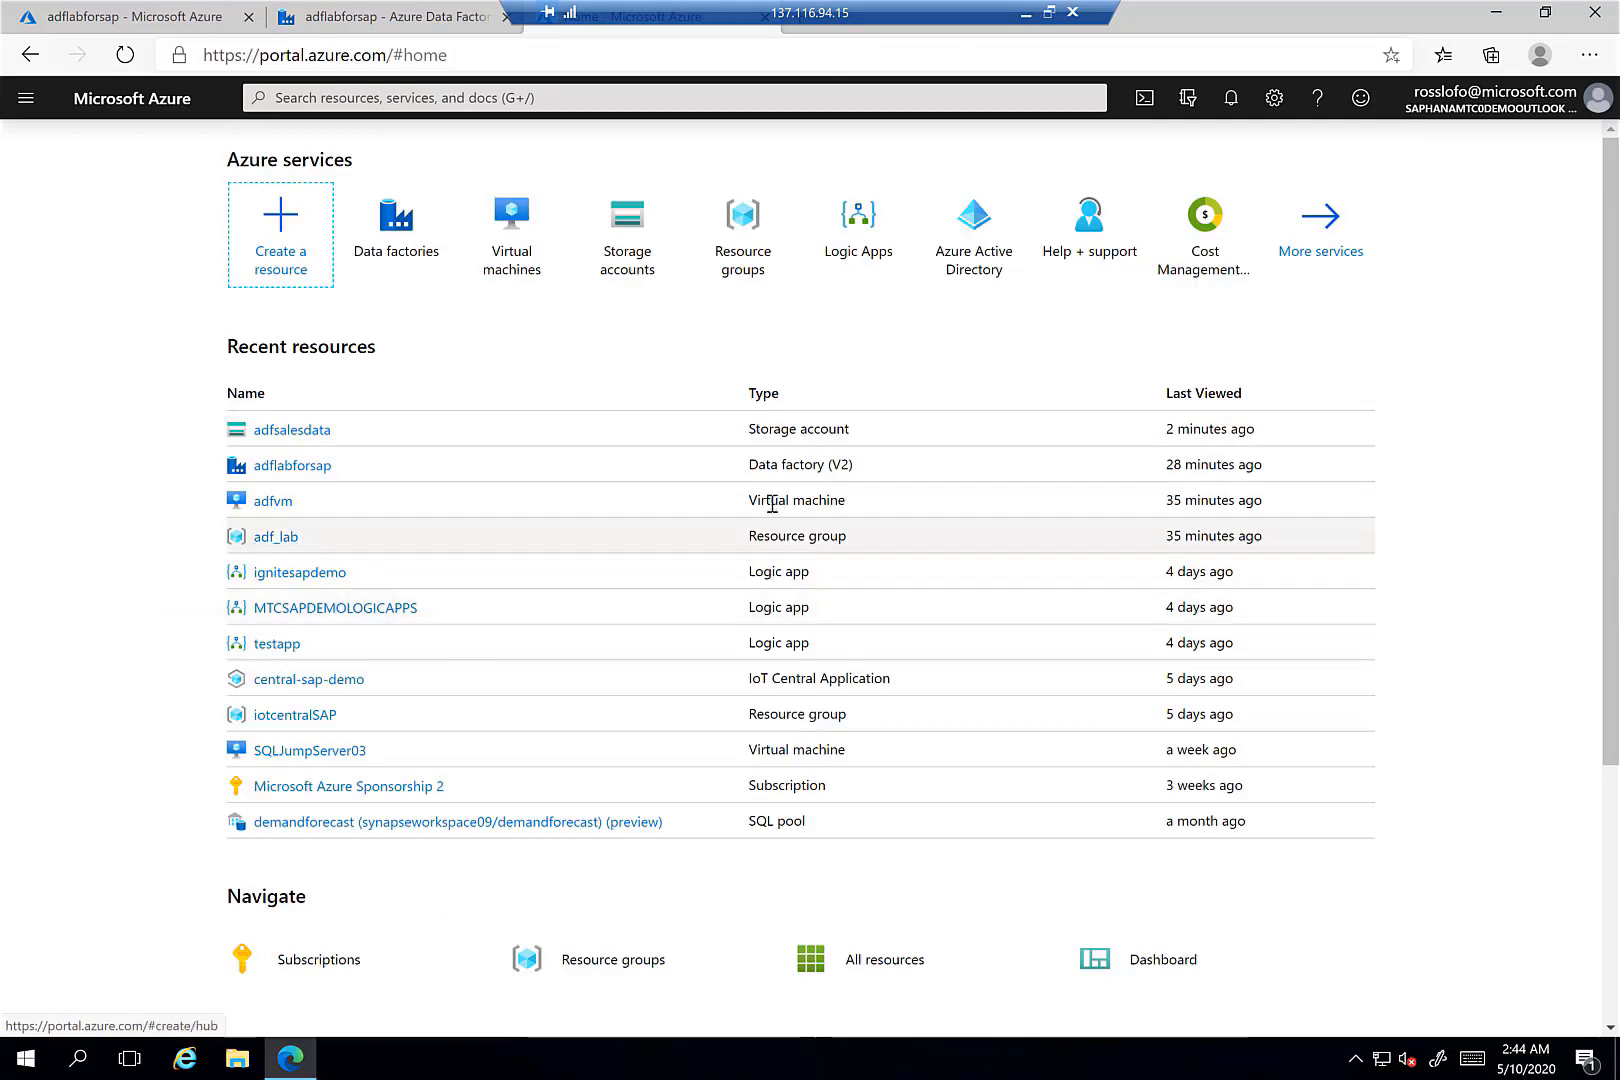
click(296, 432)
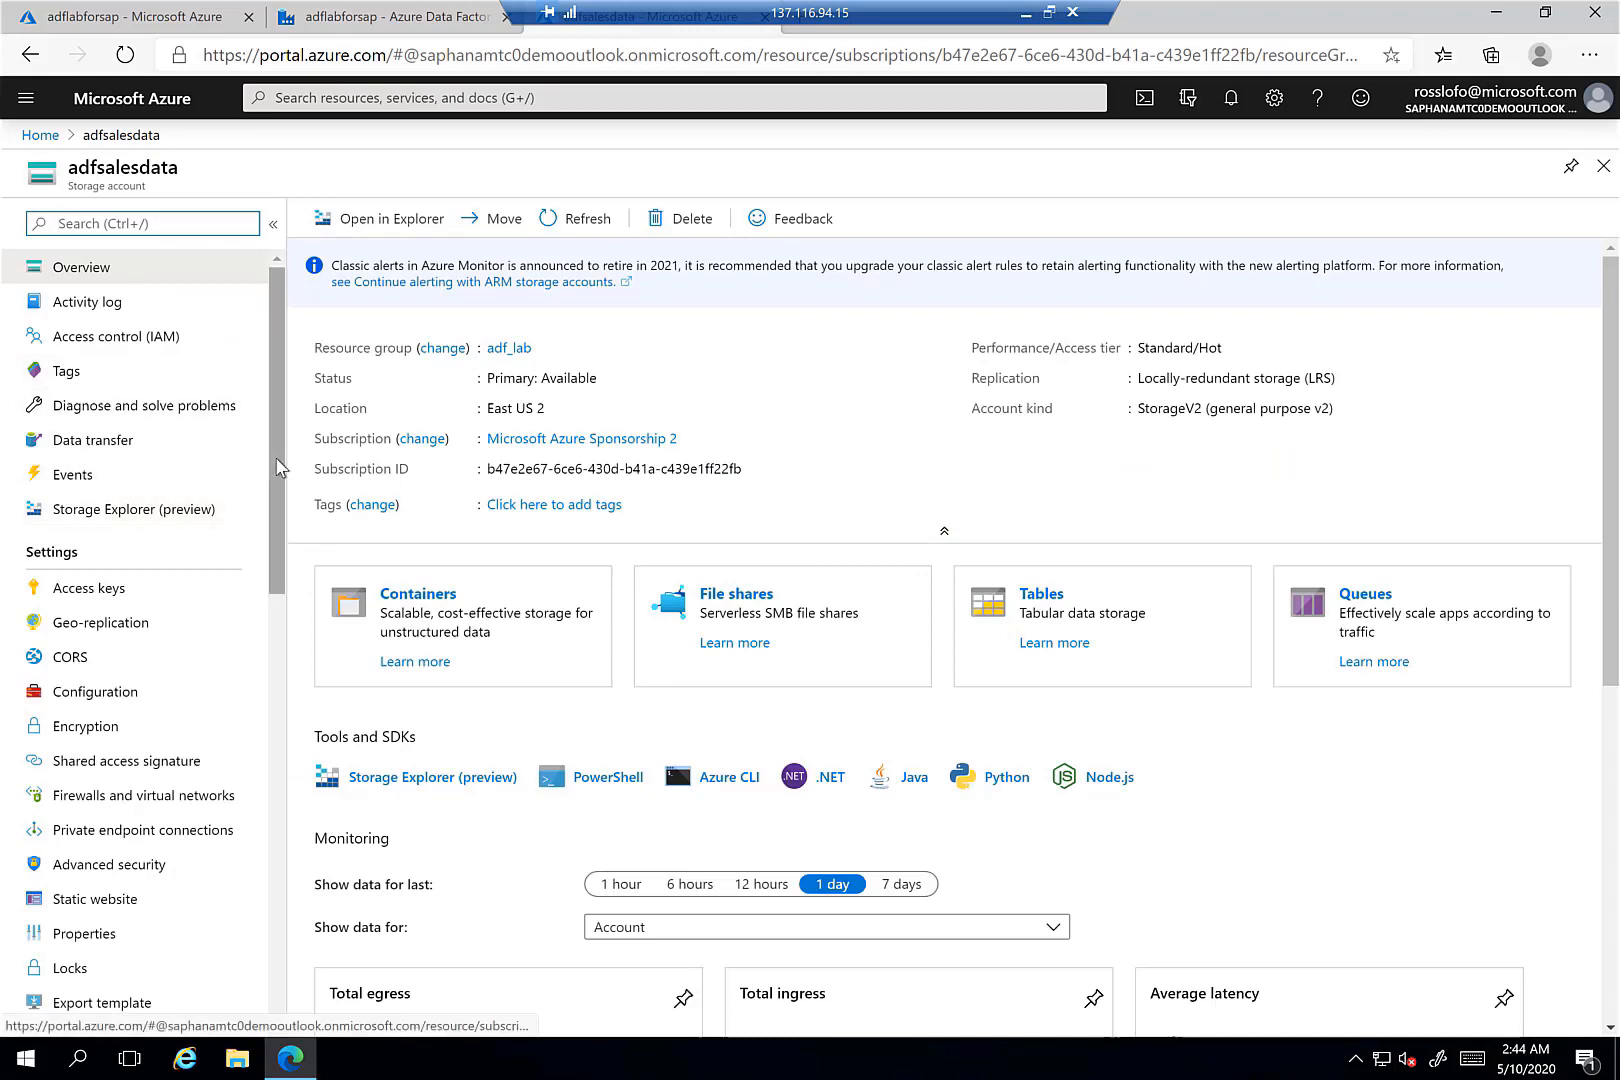
drag(277, 478, 278, 530)
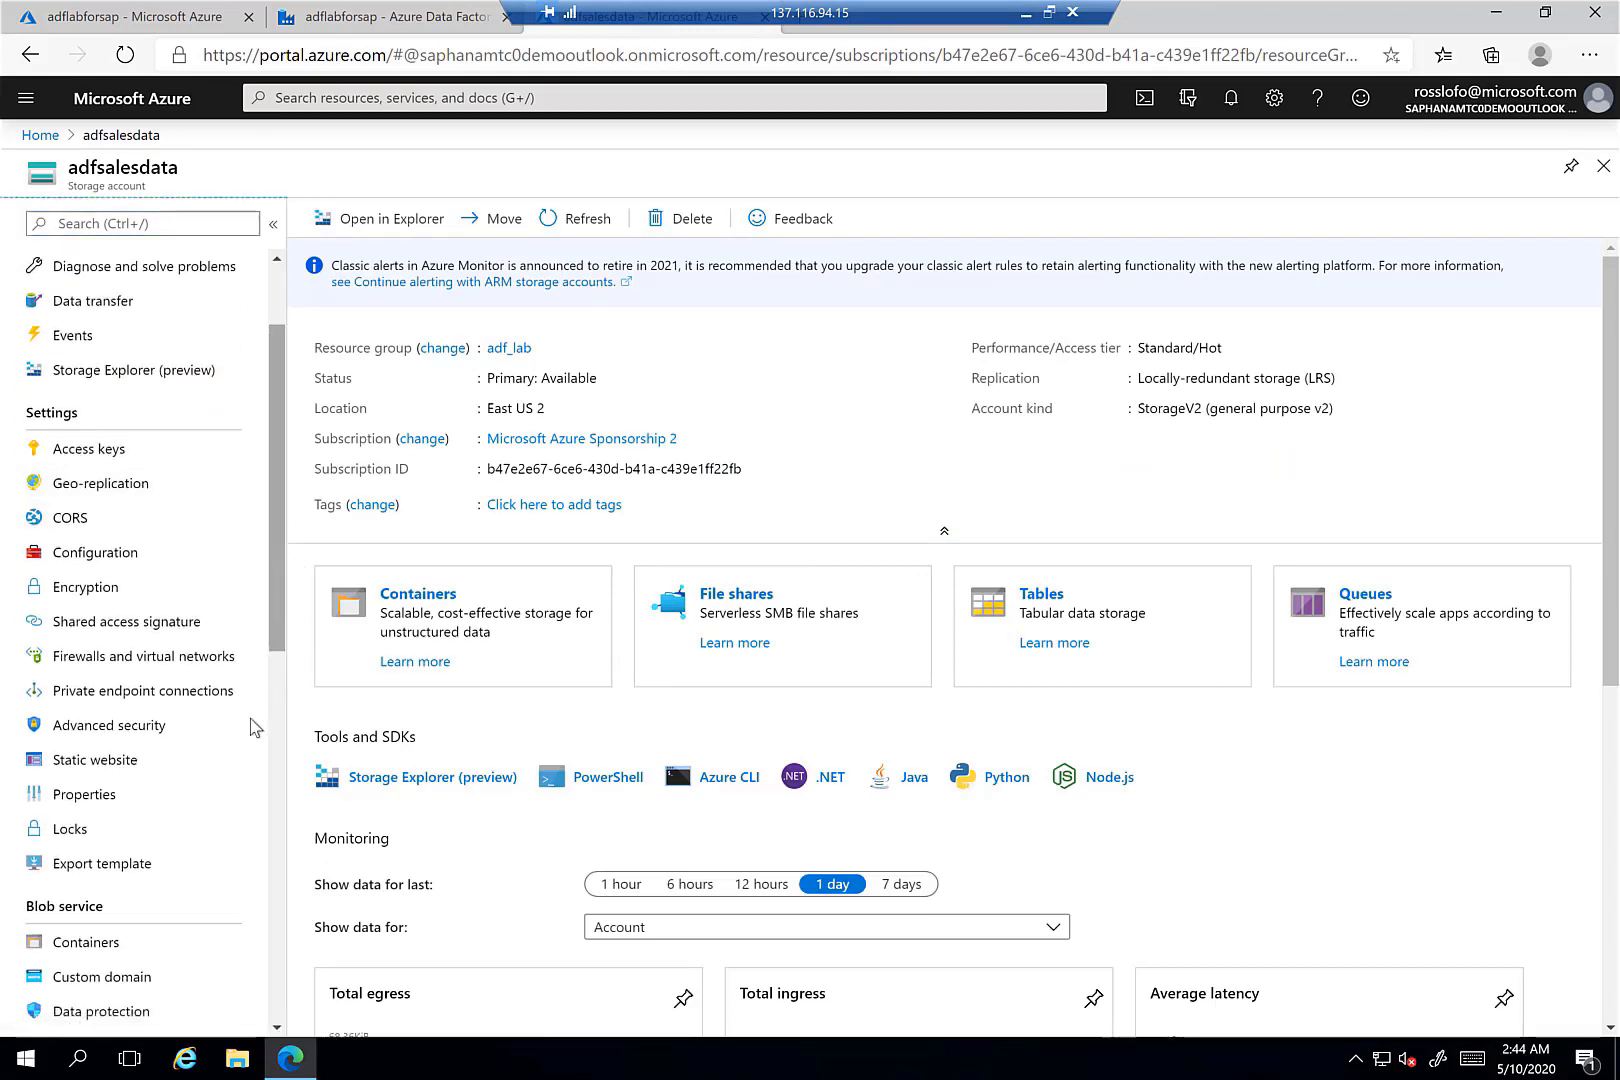
click(84, 944)
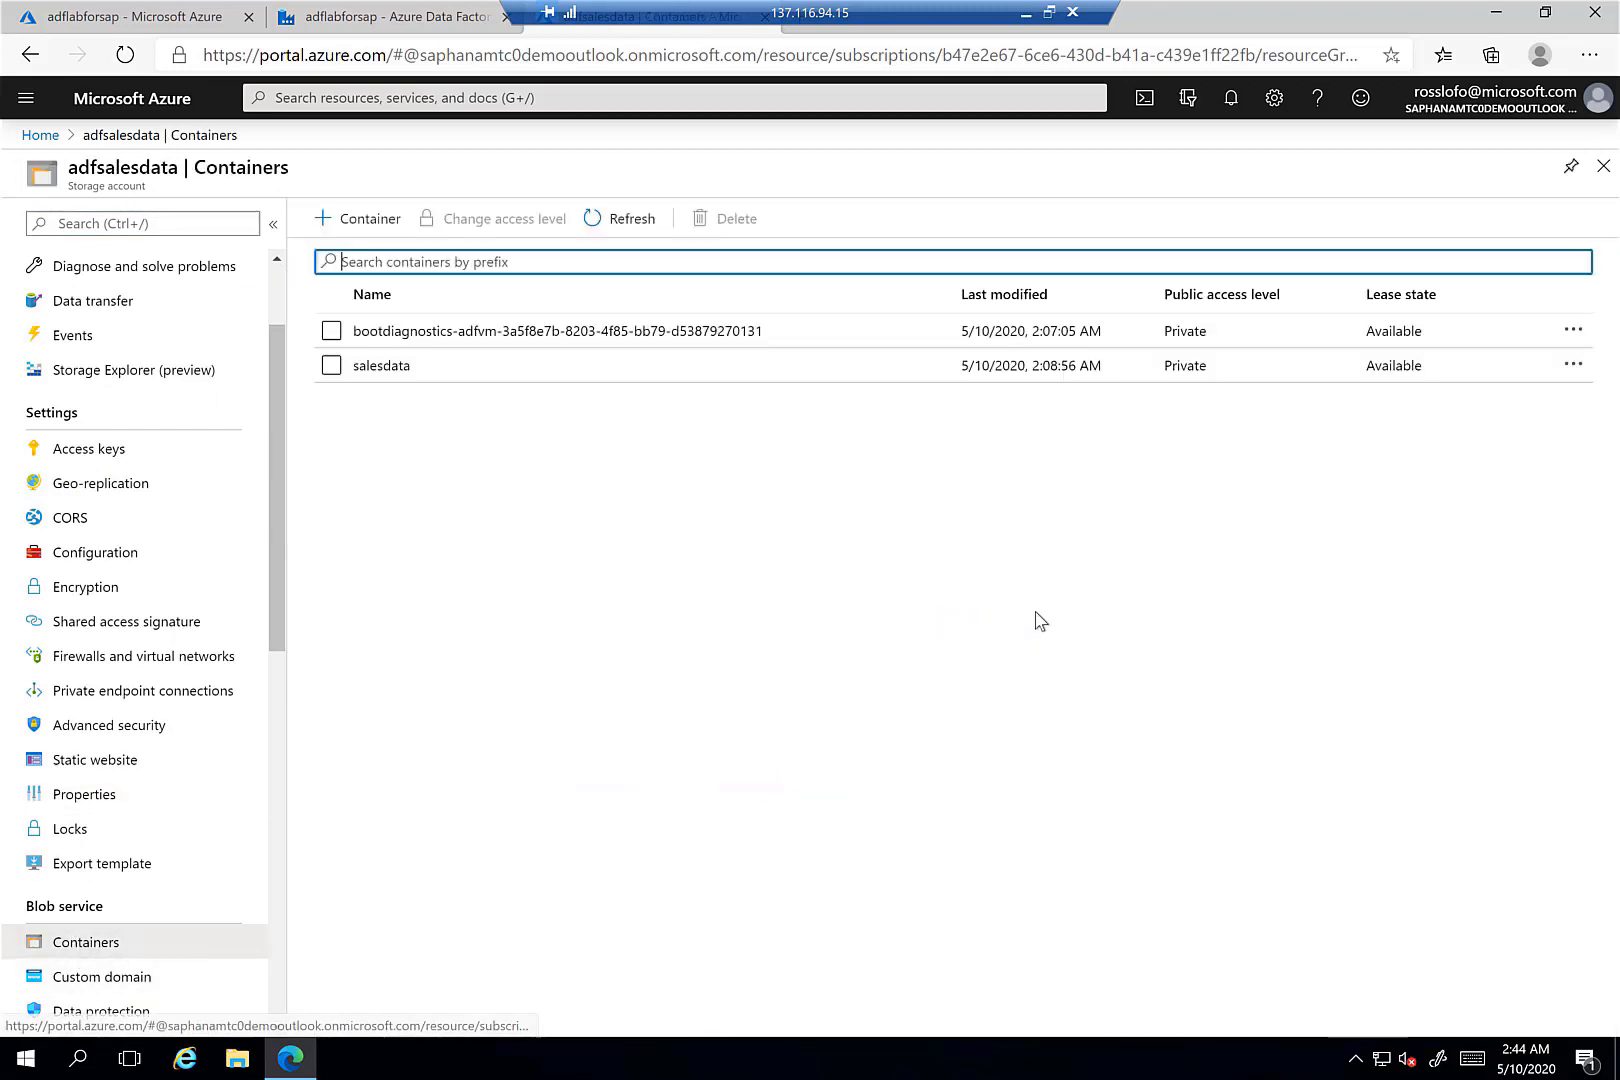
click(383, 366)
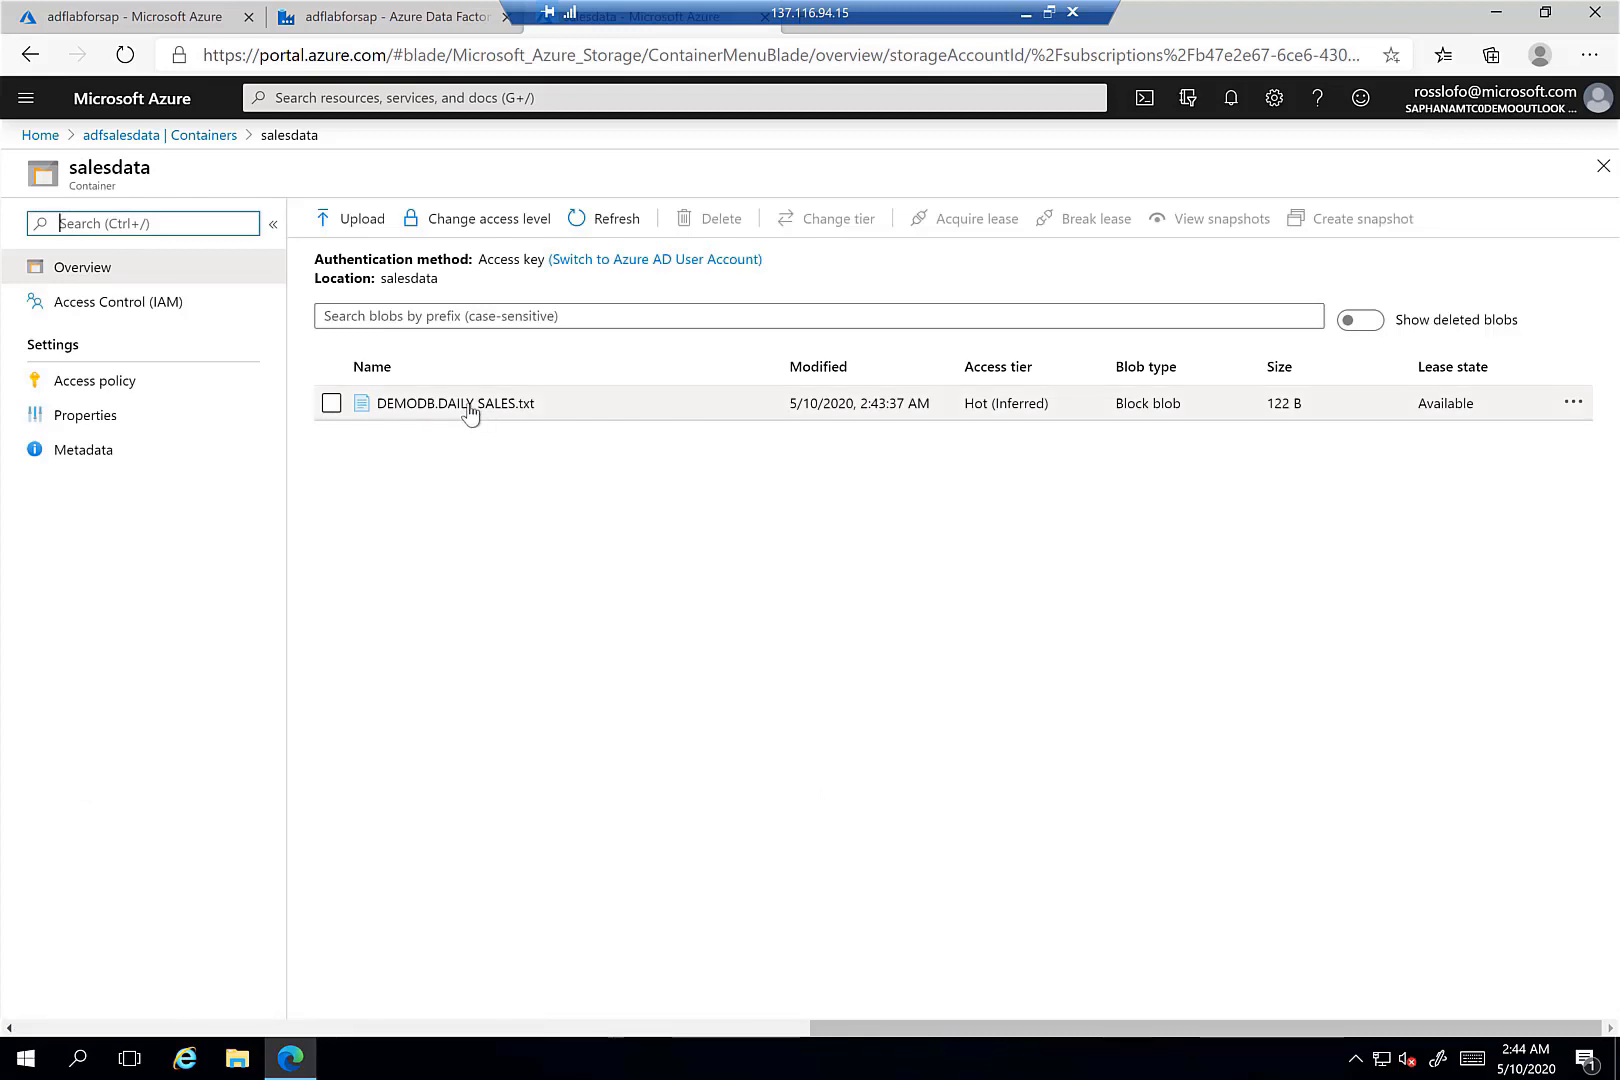
- Download DEMODB.DAILY SALES.txt and view its five product sales rows in Notepad
click(466, 410)
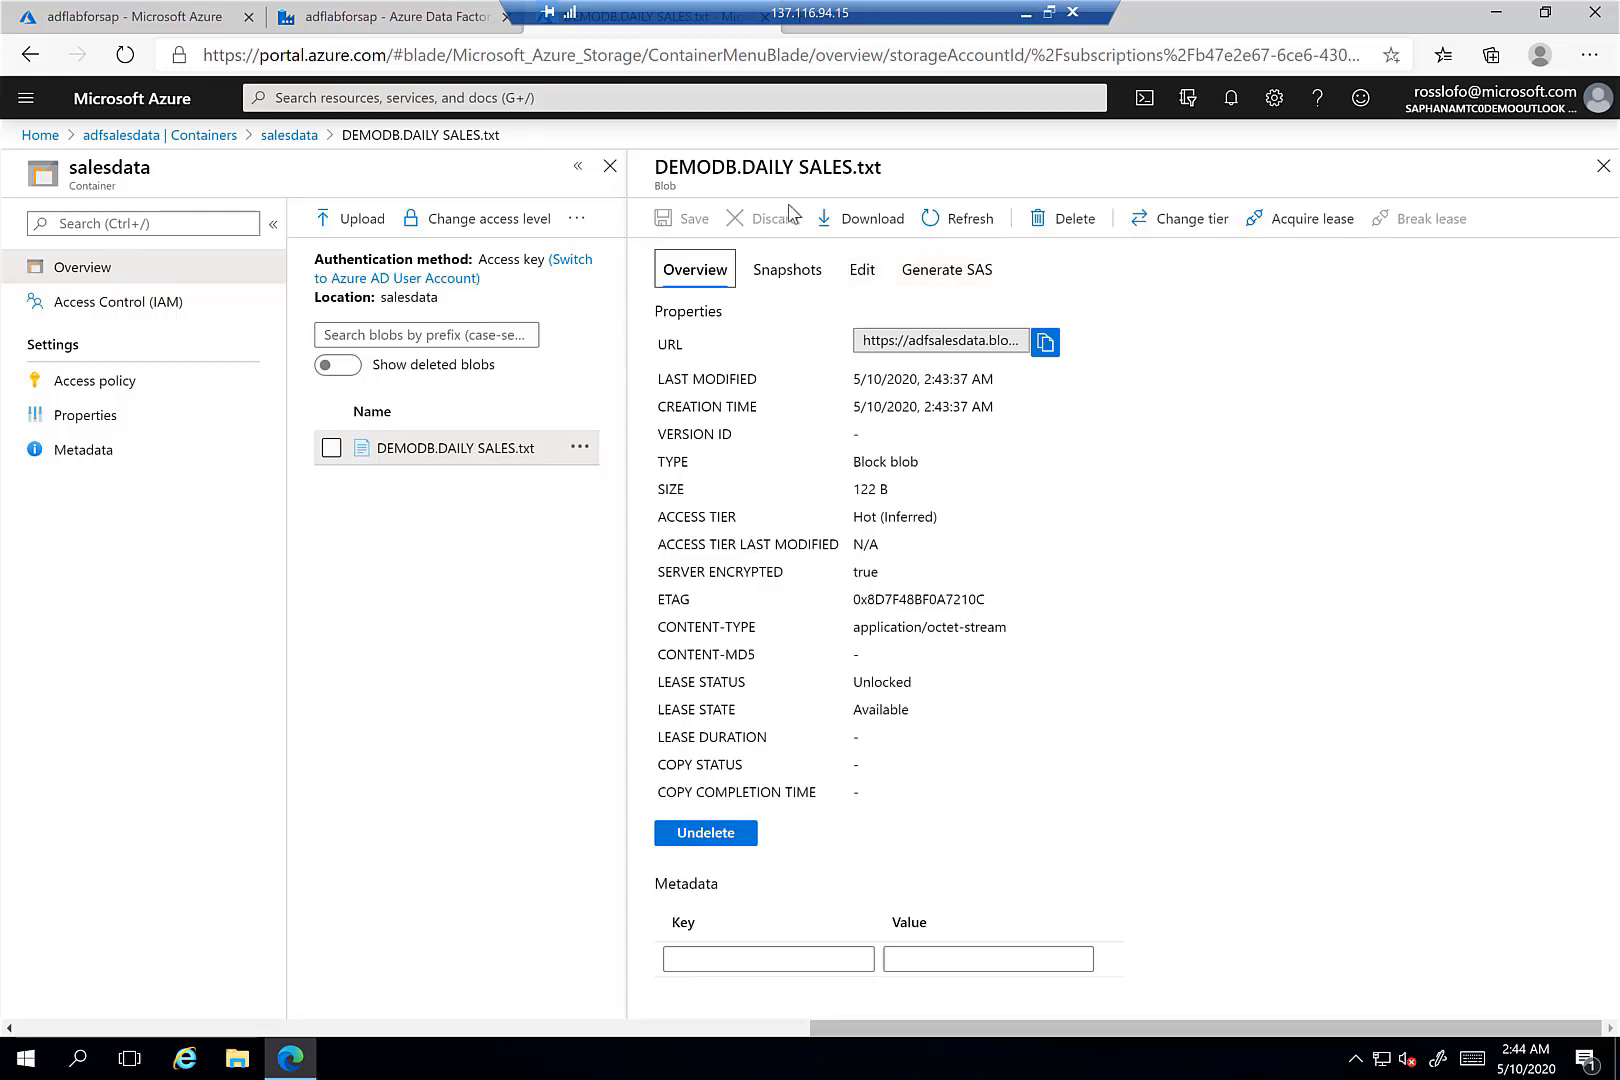
click(867, 224)
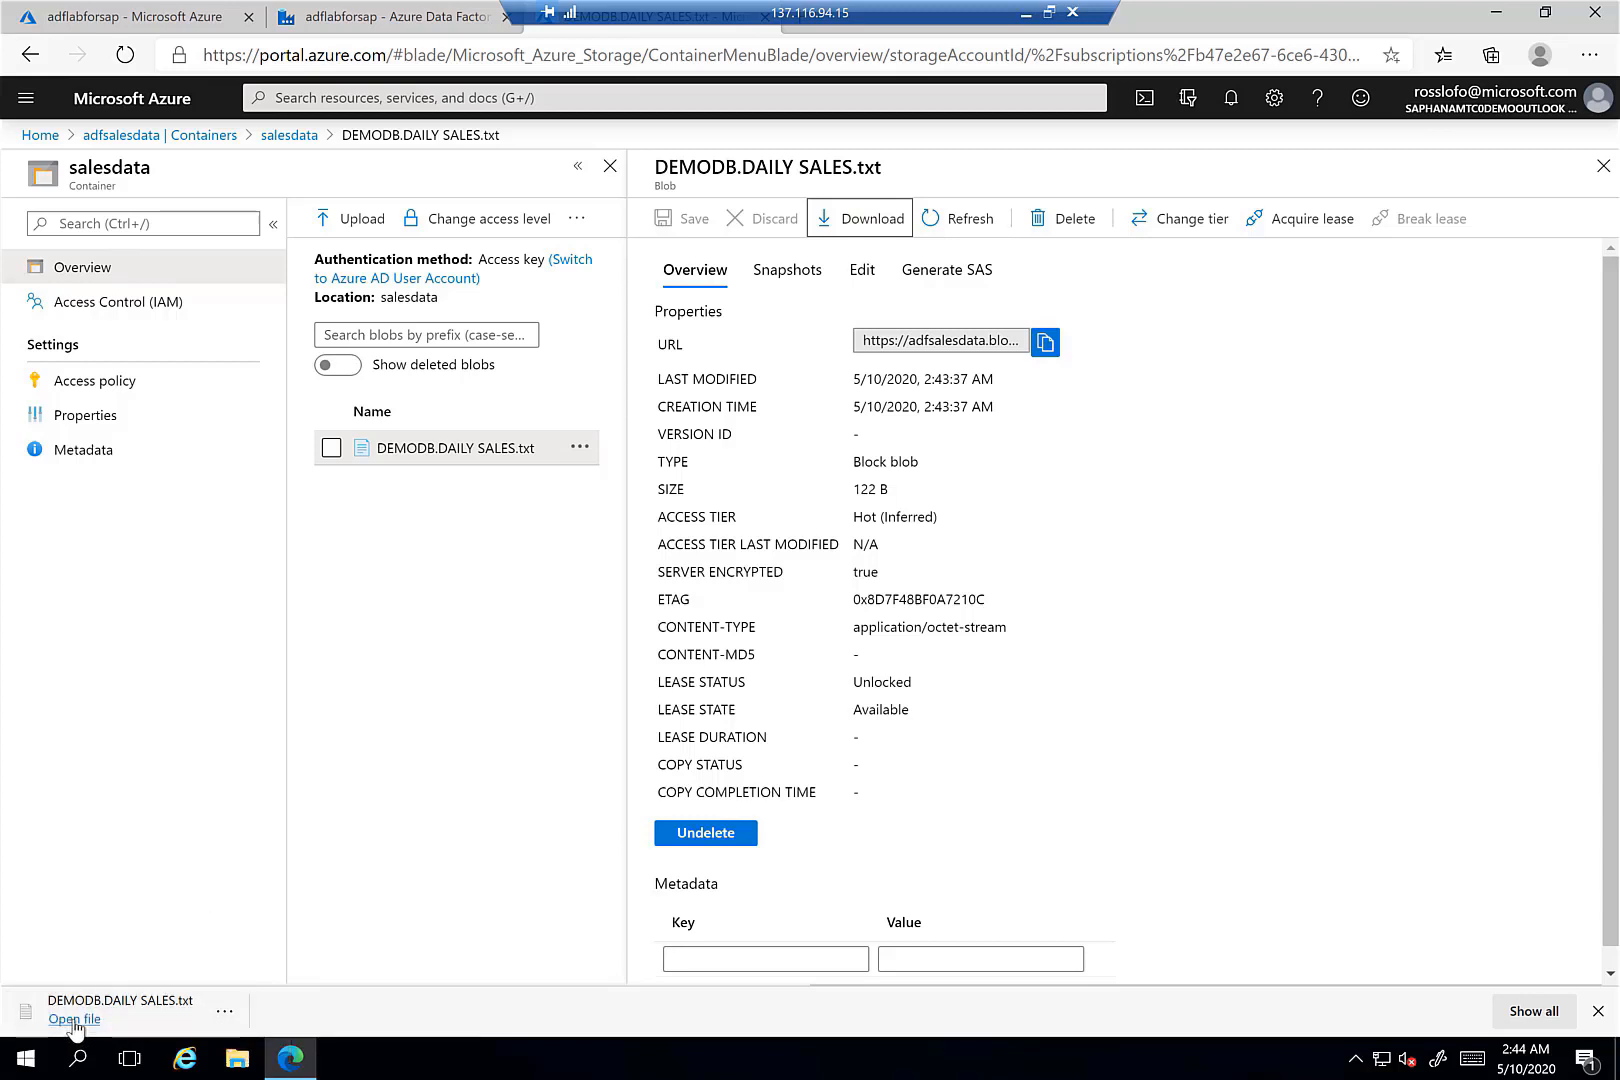
click(74, 1020)
drag(342, 219, 88, 130)
click(487, 440)
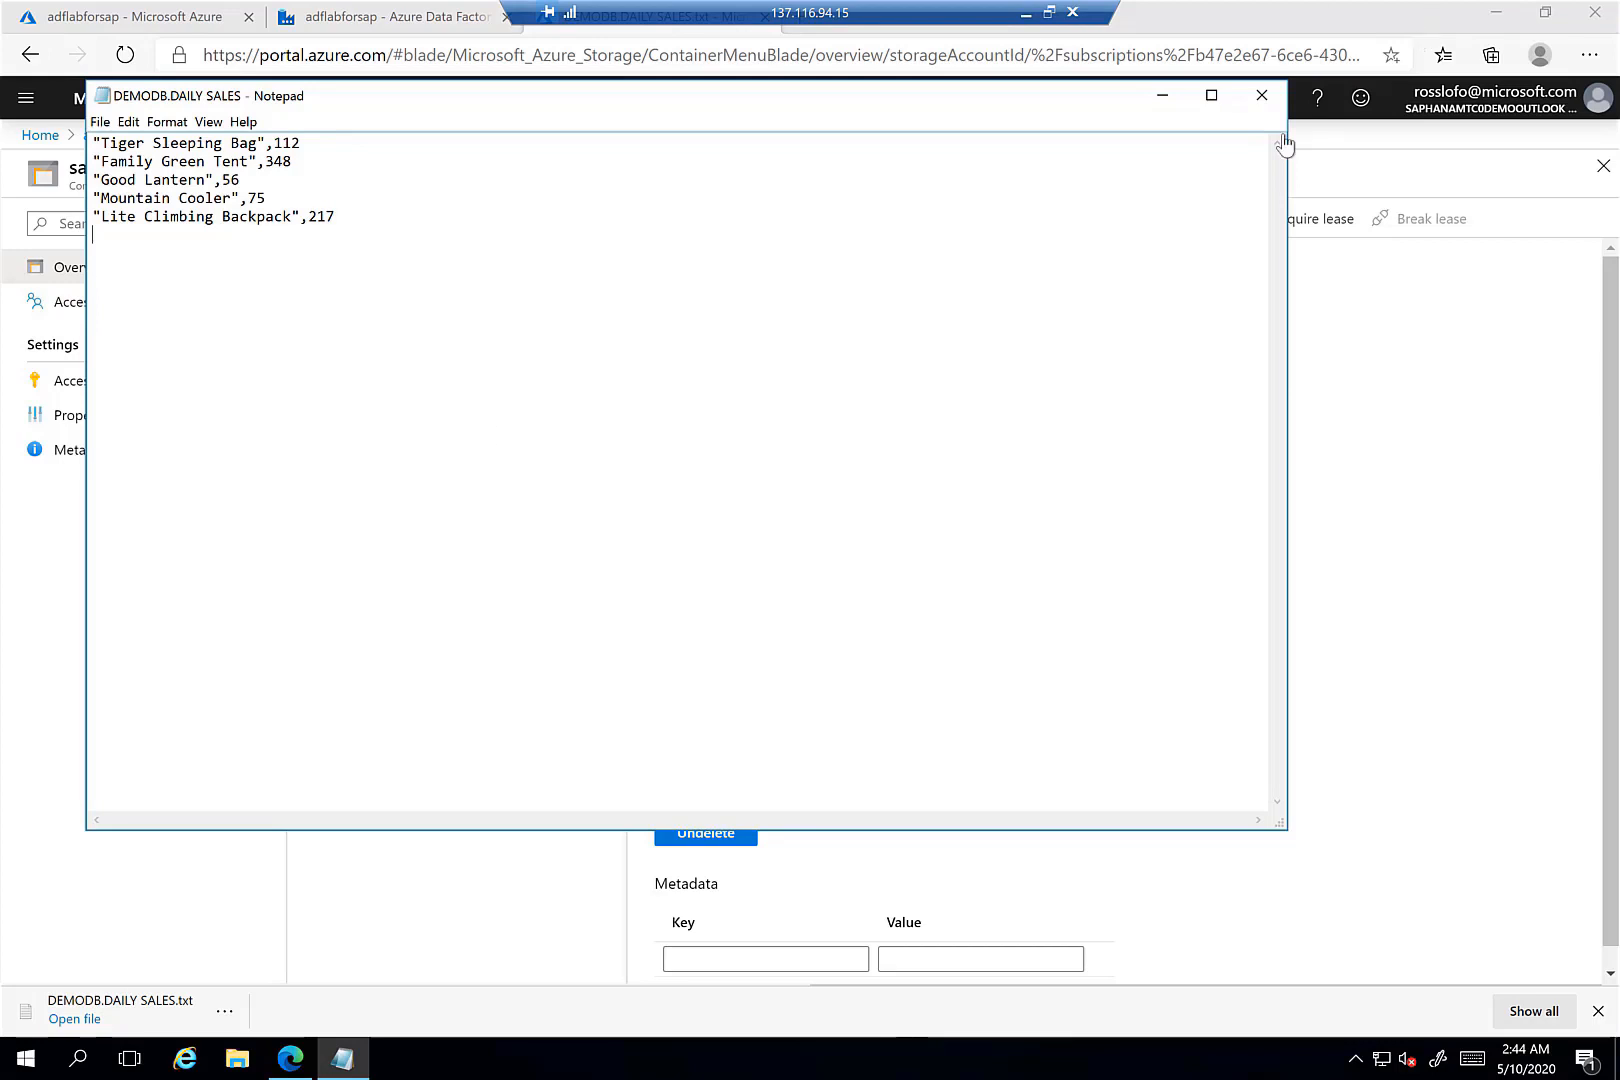
click(1261, 95)
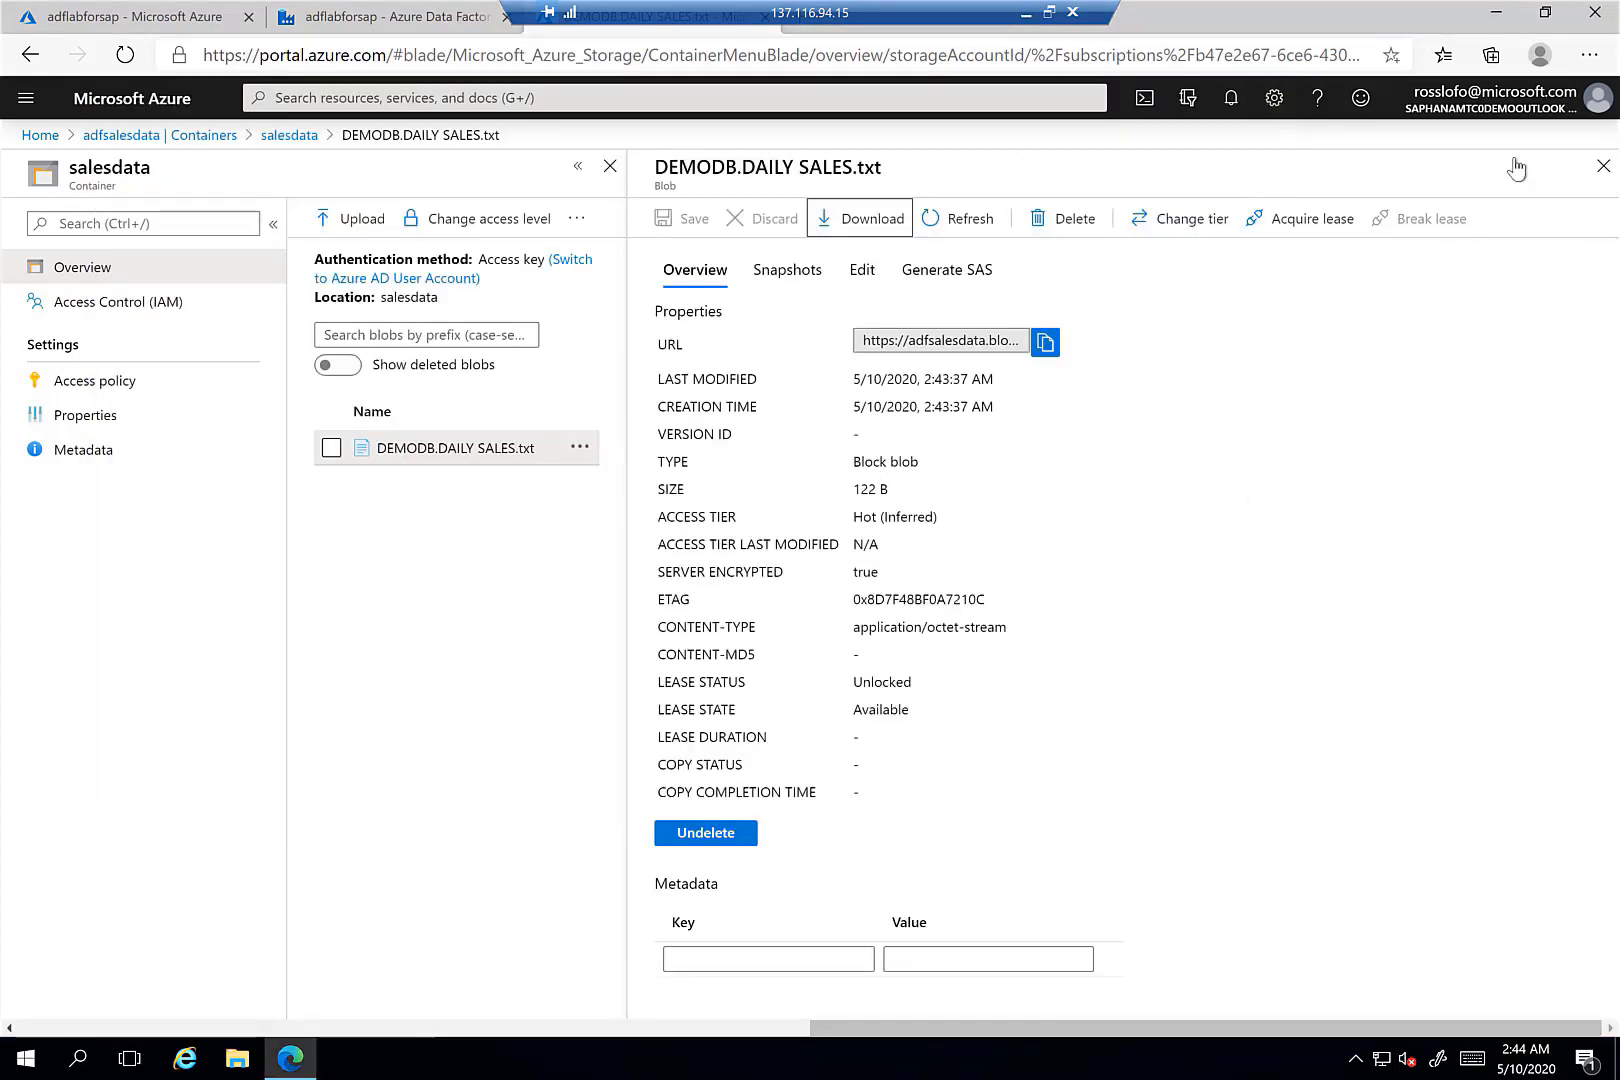
- Go back to the Data Factory tab and reopen pipeline2 in the Author view
click(360, 17)
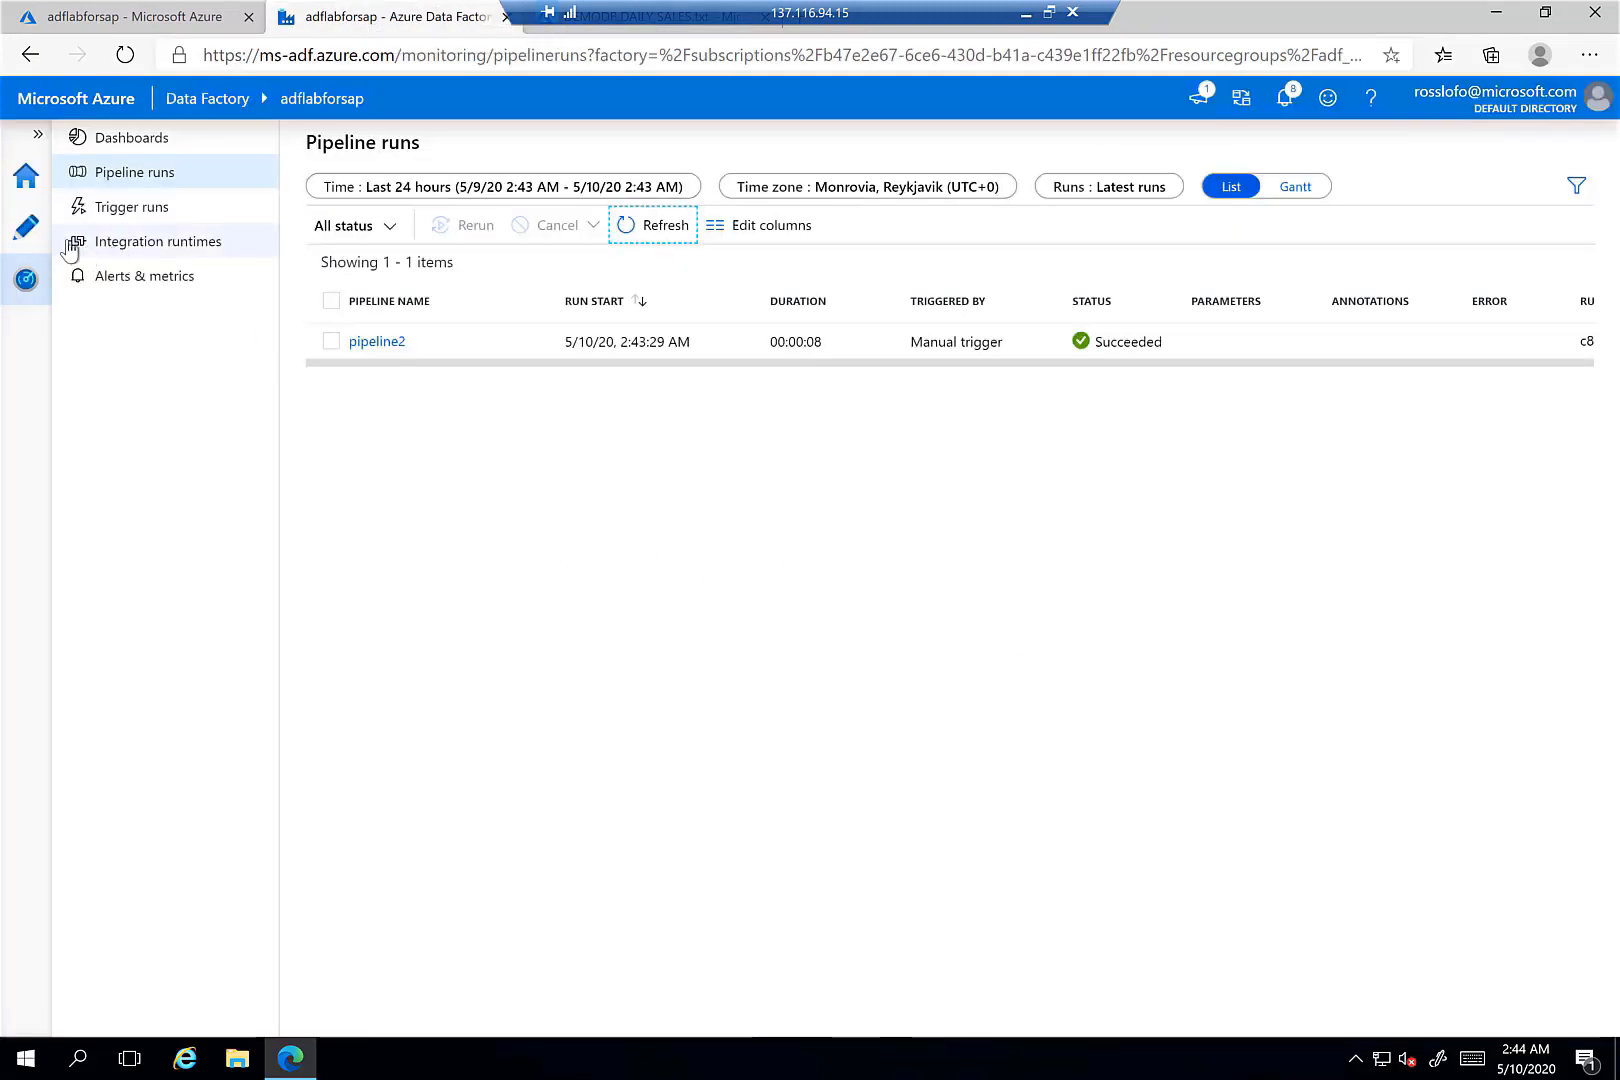
click(377, 341)
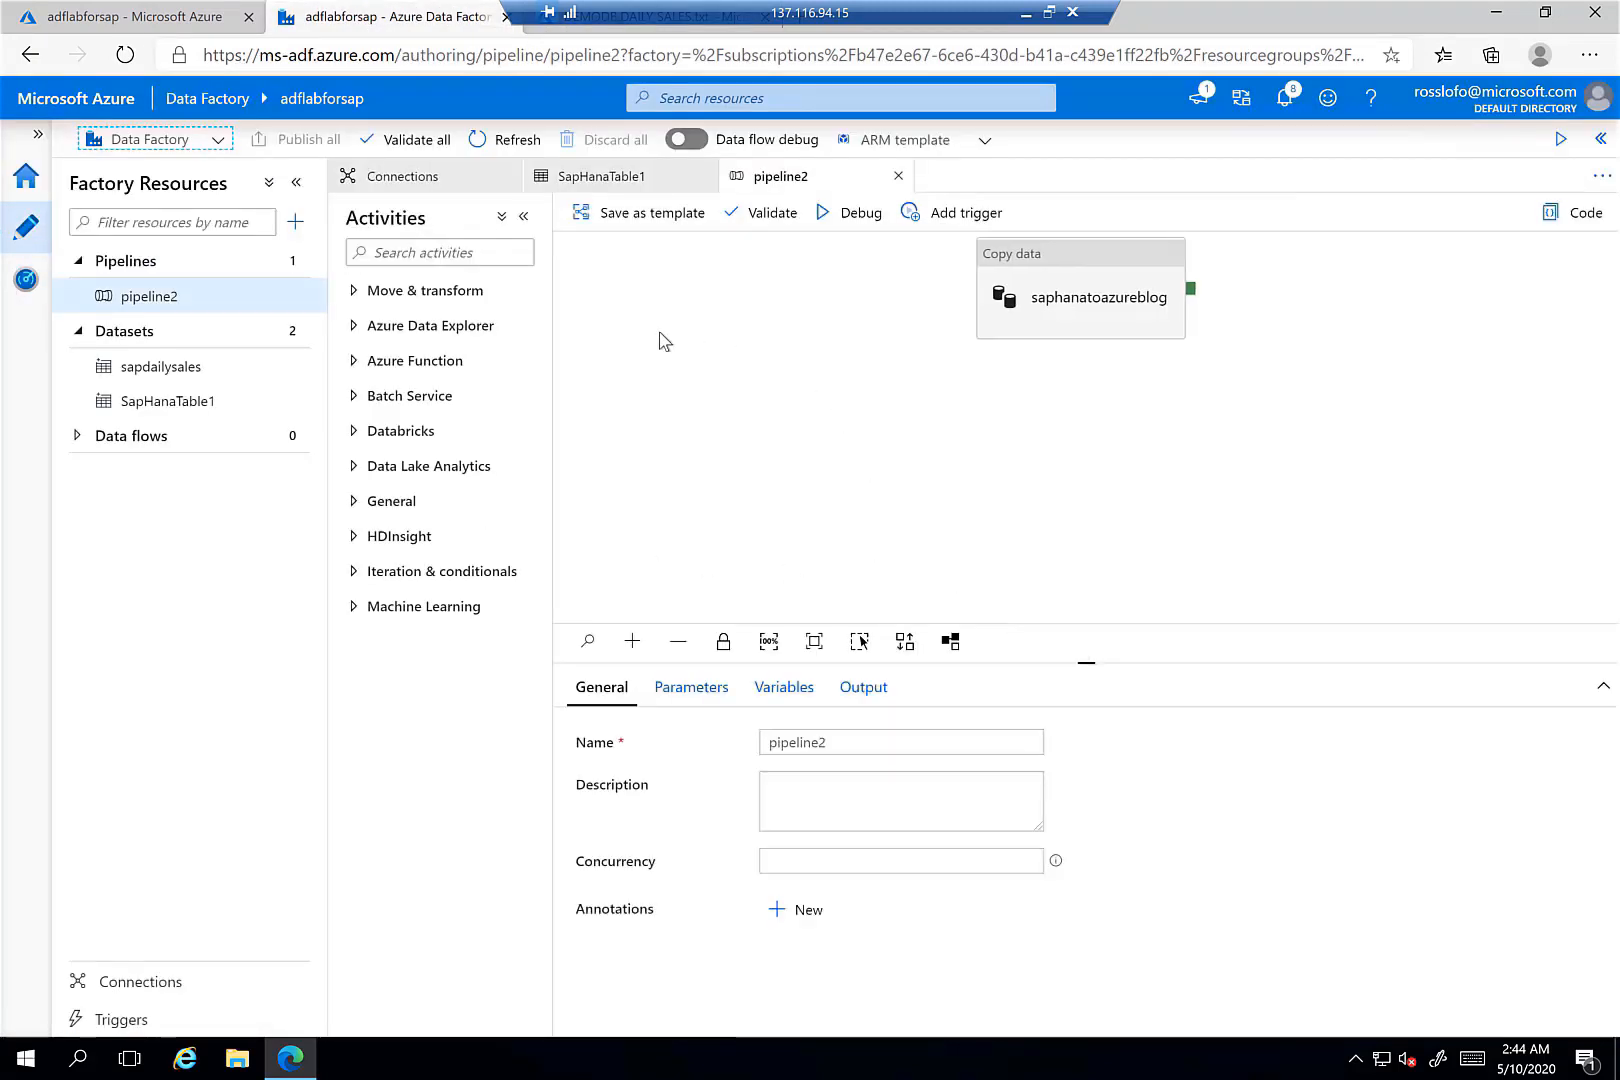